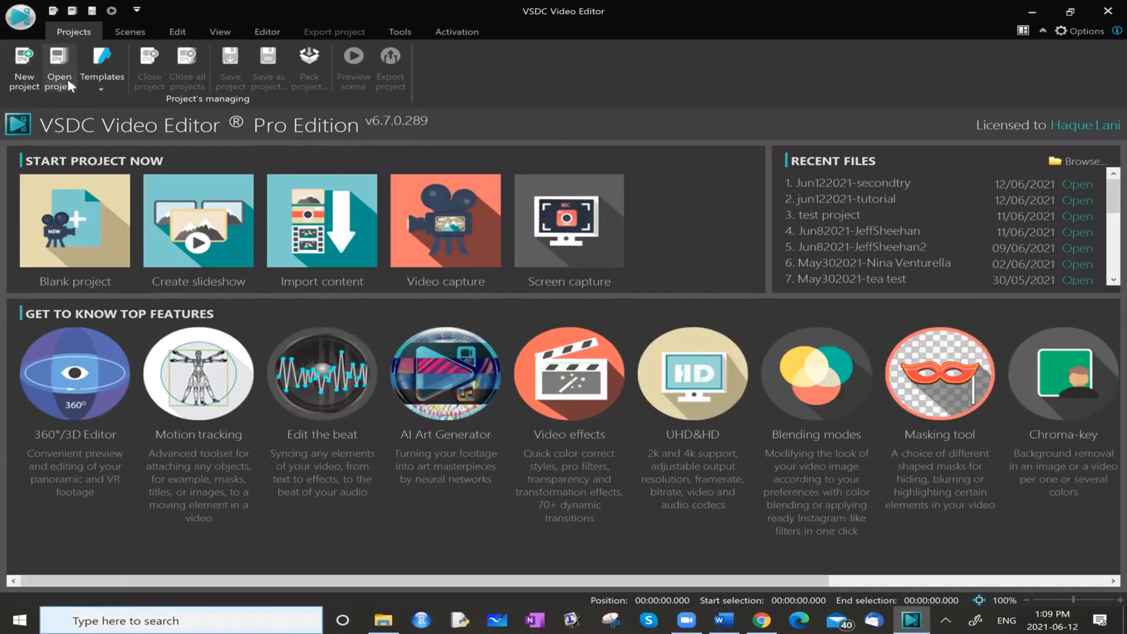
Step: Open the saved project Jun122021-secondtry from the VideoEditor folder
left_click(74, 87)
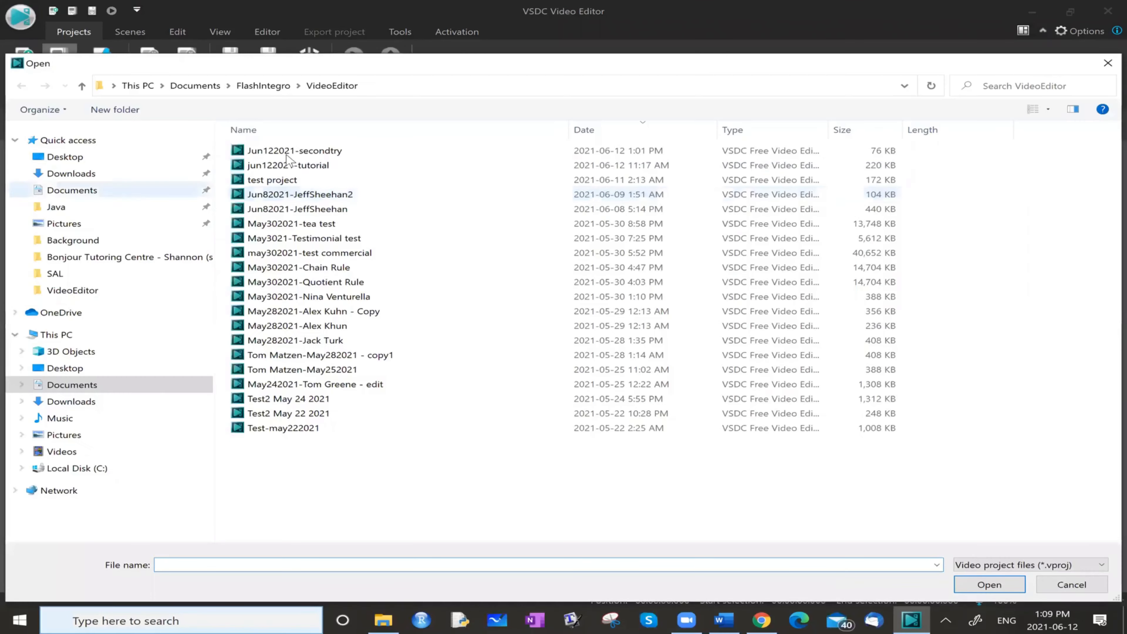
left_click(989, 584)
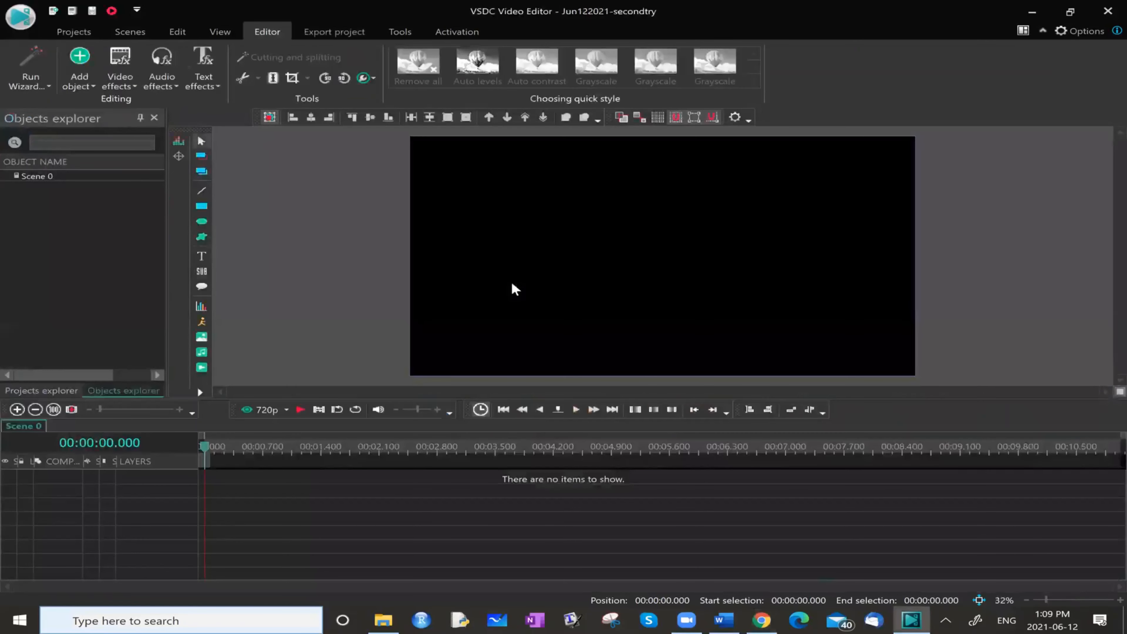
Step: In the export settings, try the PC device and full device list, then choose Web with MP4 output
left_click(342, 34)
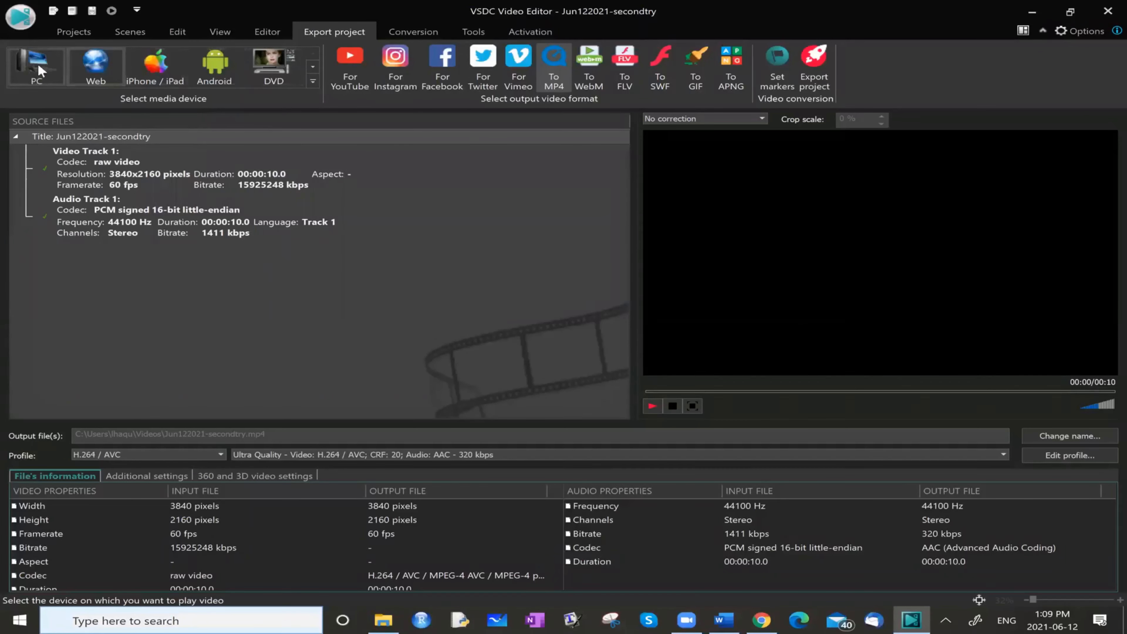
left_click(38, 83)
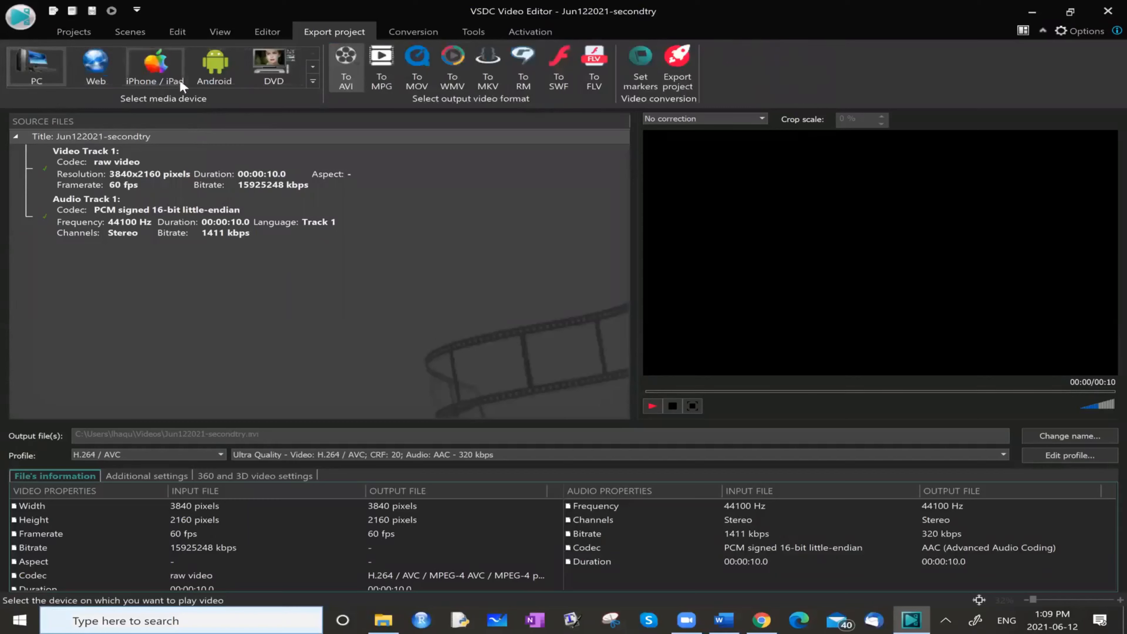
left_click(314, 82)
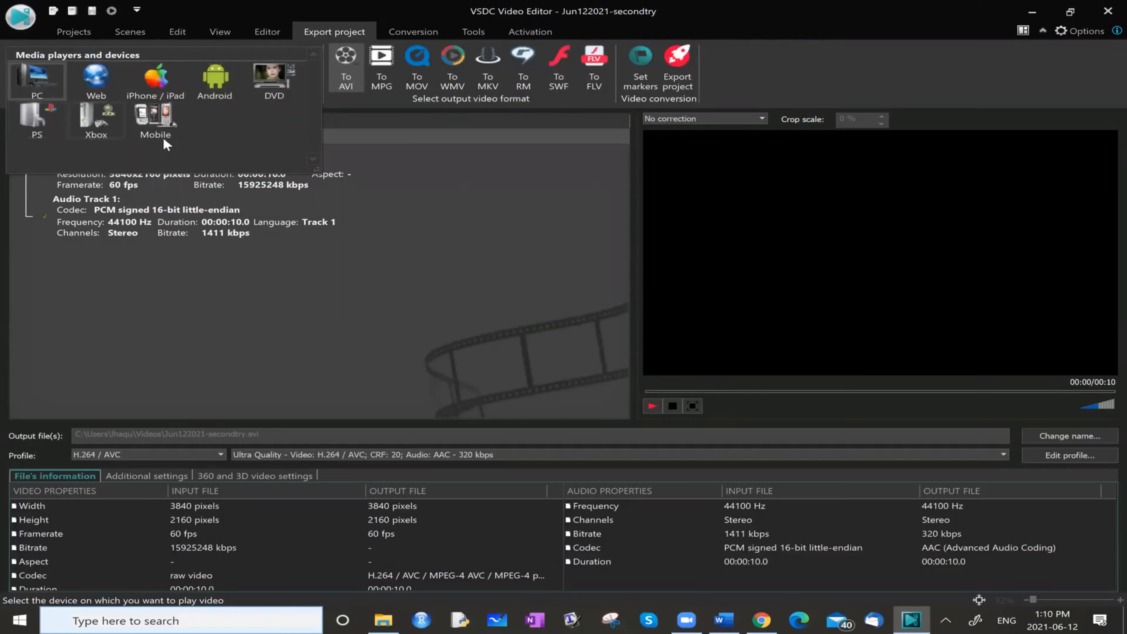
left_click(30, 93)
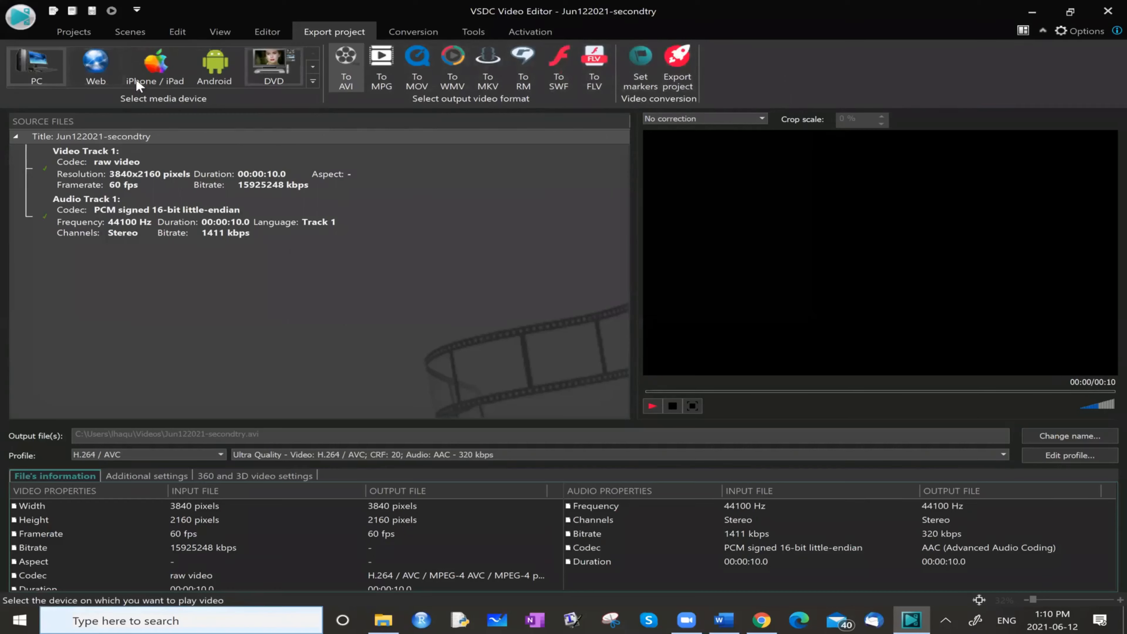
left_click(103, 62)
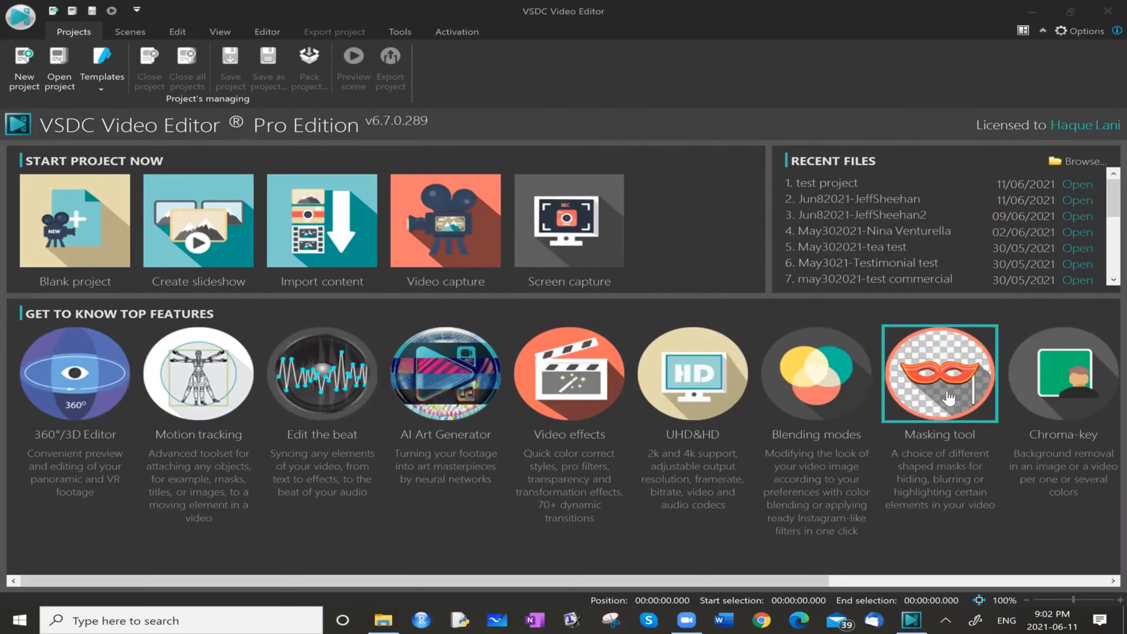
left_click(331, 394)
left_click(335, 395)
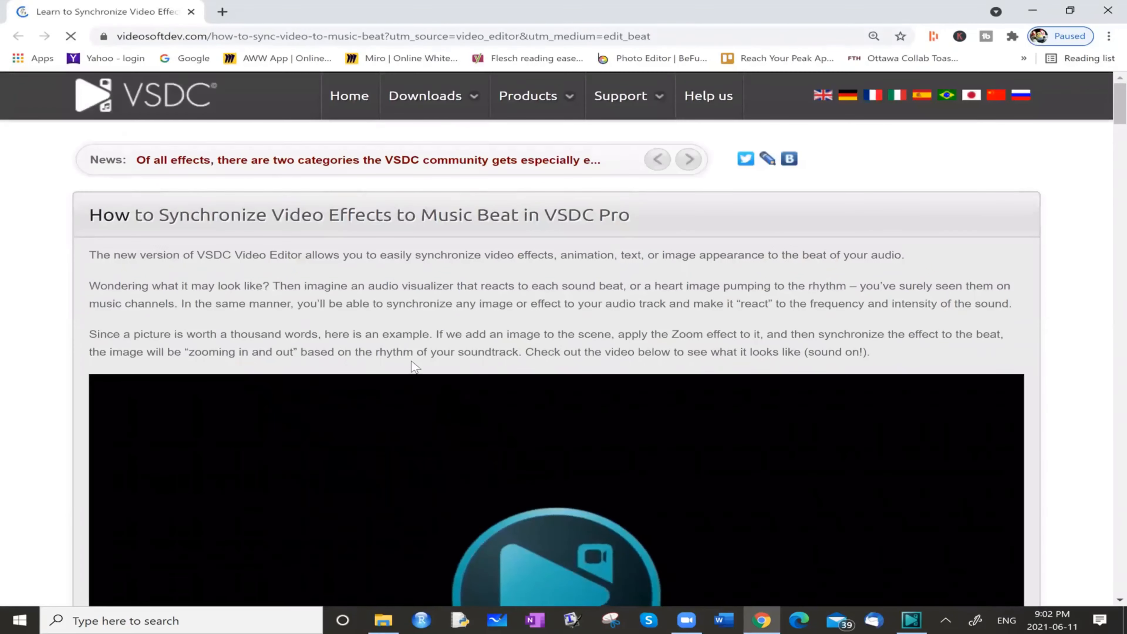
scroll(508, 329, "down", 5)
scroll(507, 329, "up", 5)
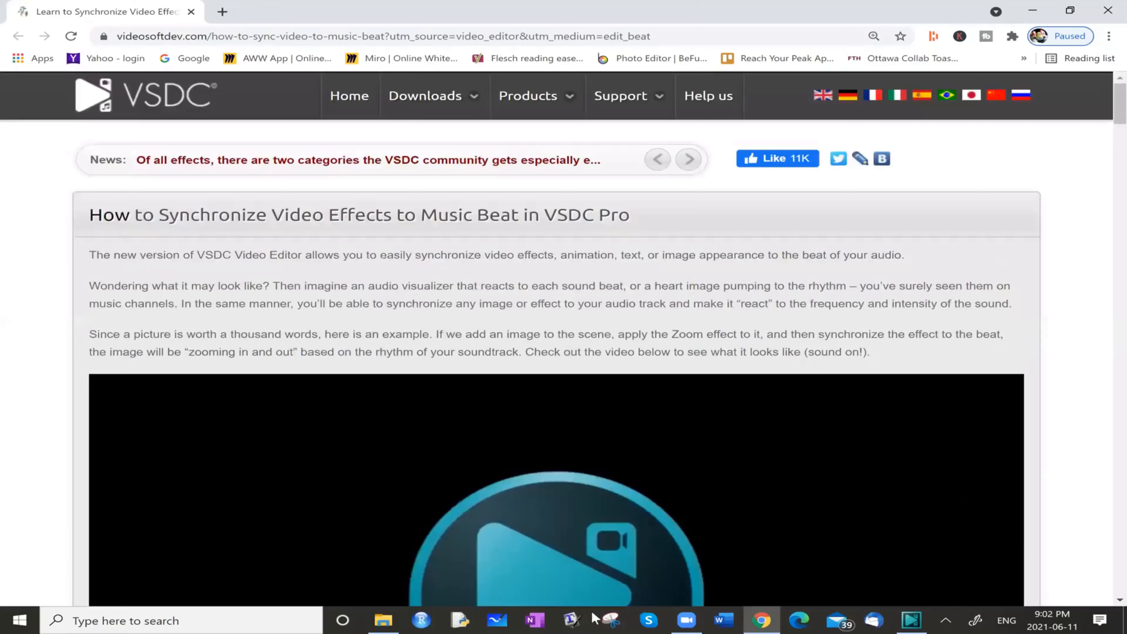
left_click(913, 618)
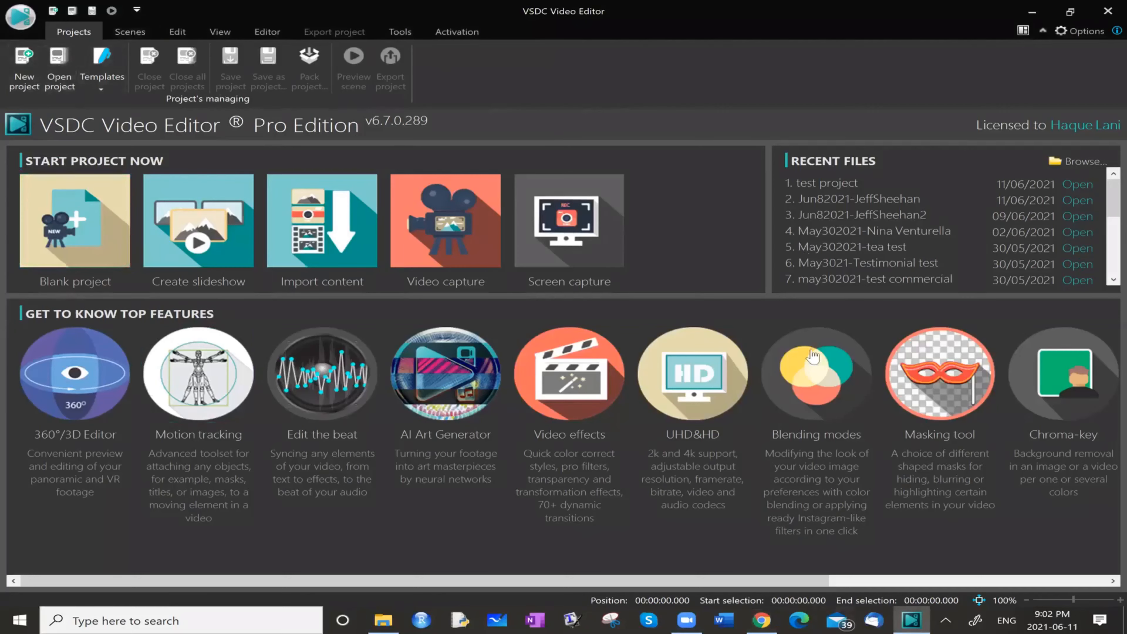
left_click(62, 82)
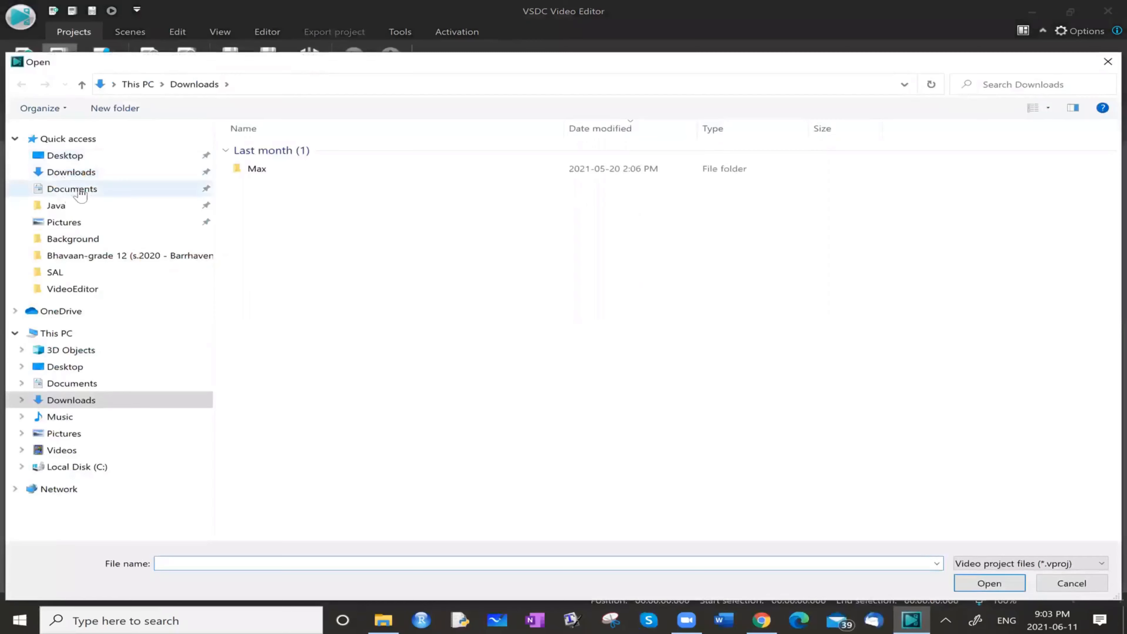
left_click(81, 194)
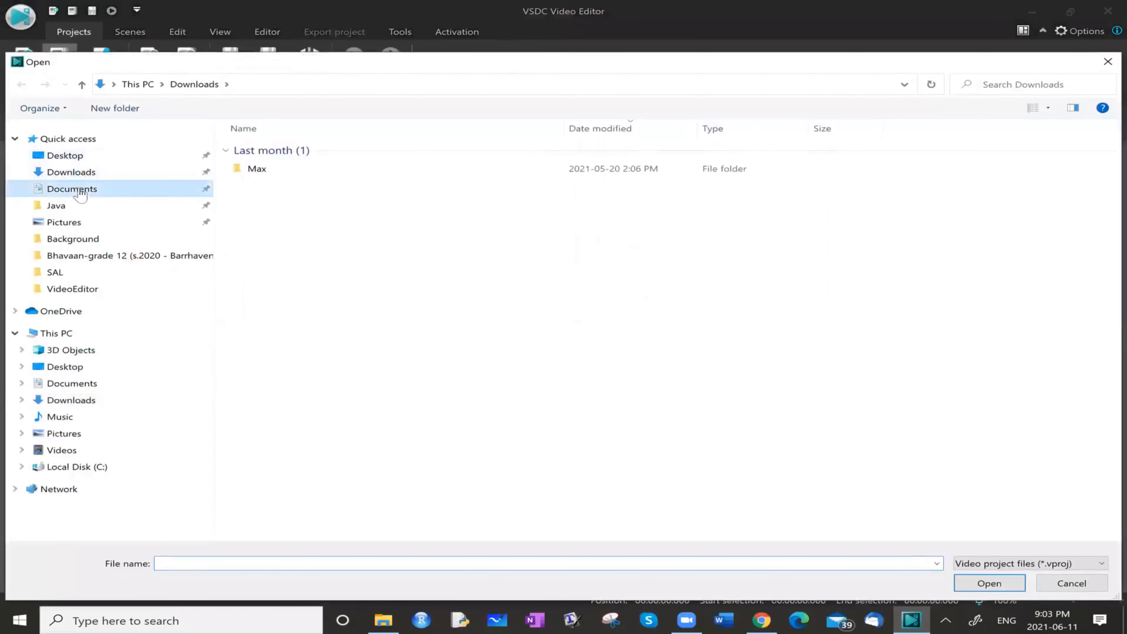
double_click(279, 164)
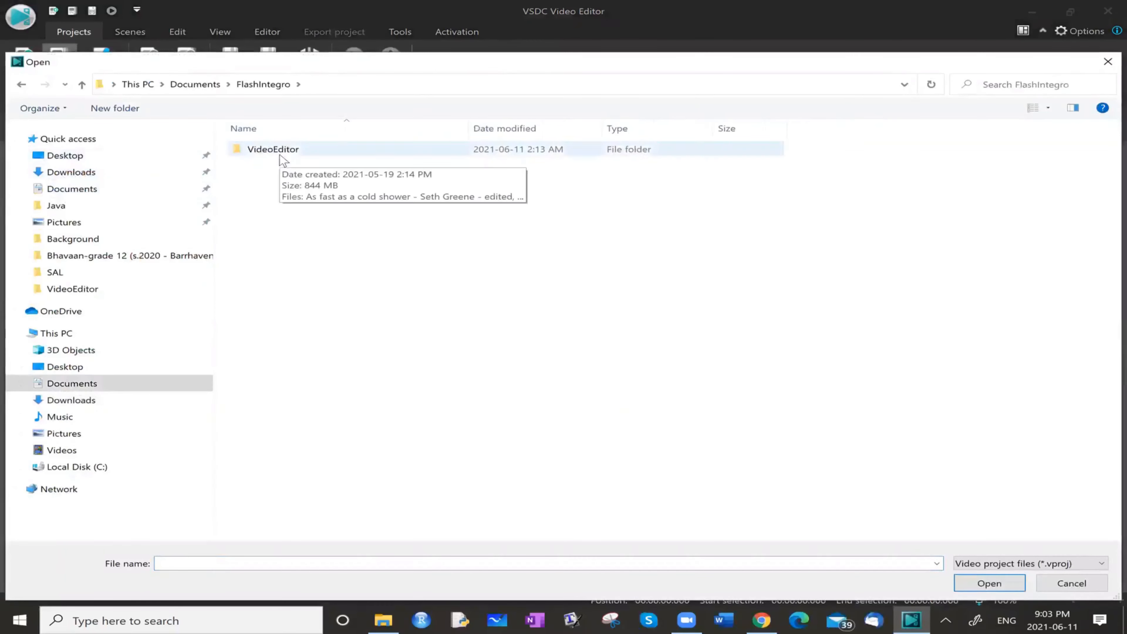
double_click(285, 153)
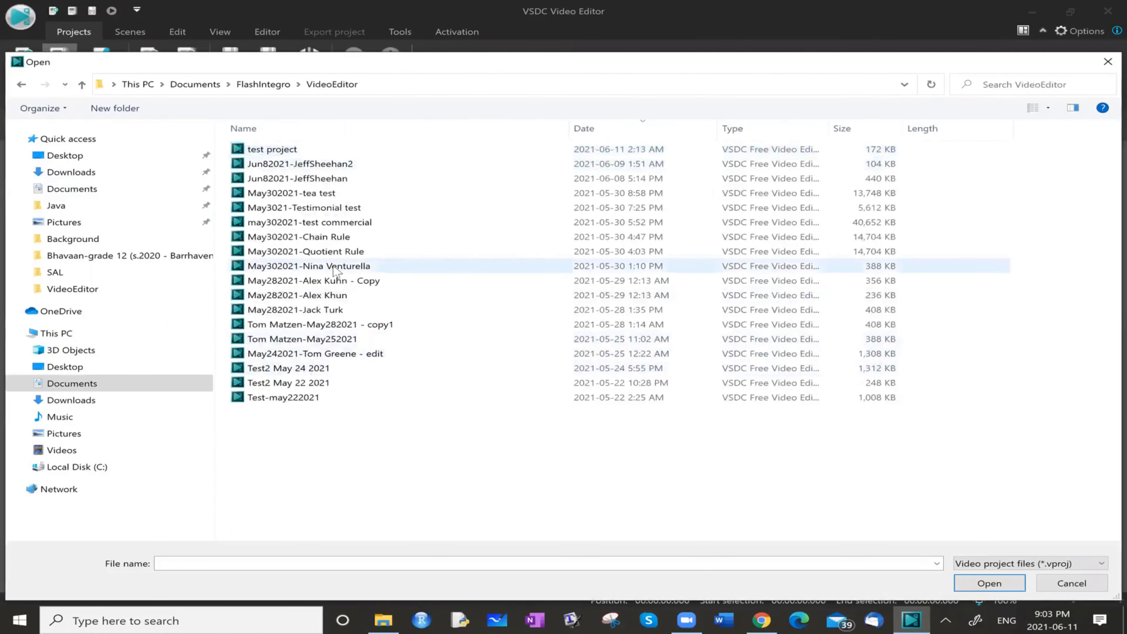
left_click(1086, 587)
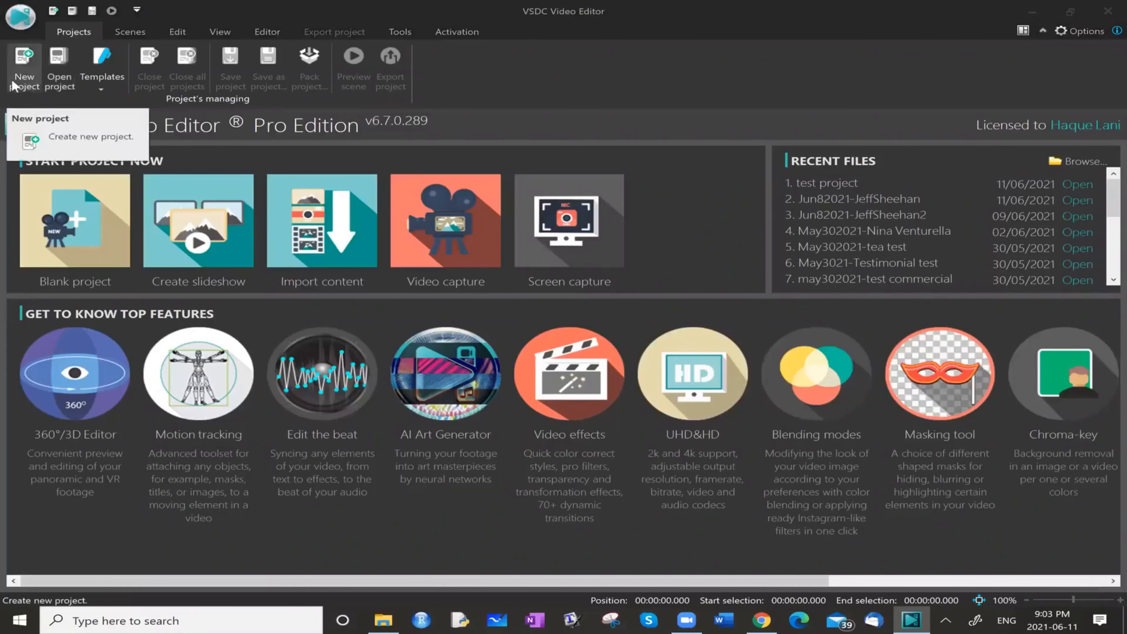
Step: Create a new empty project titled jun112021-test
left_click(15, 80)
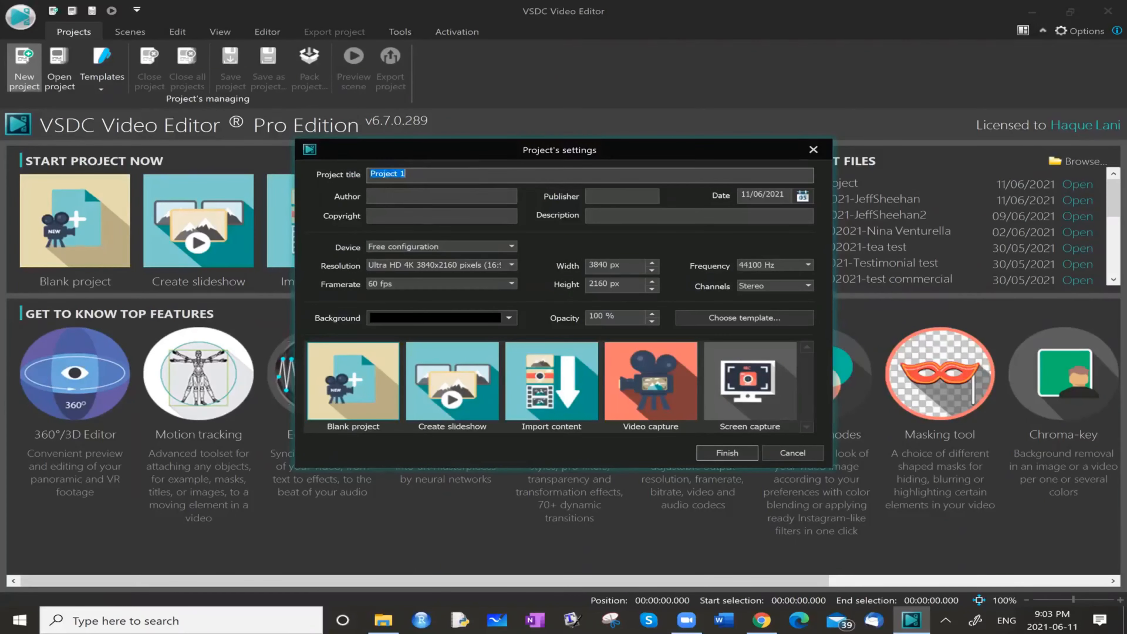
type("jun112021-test")
left_click(732, 455)
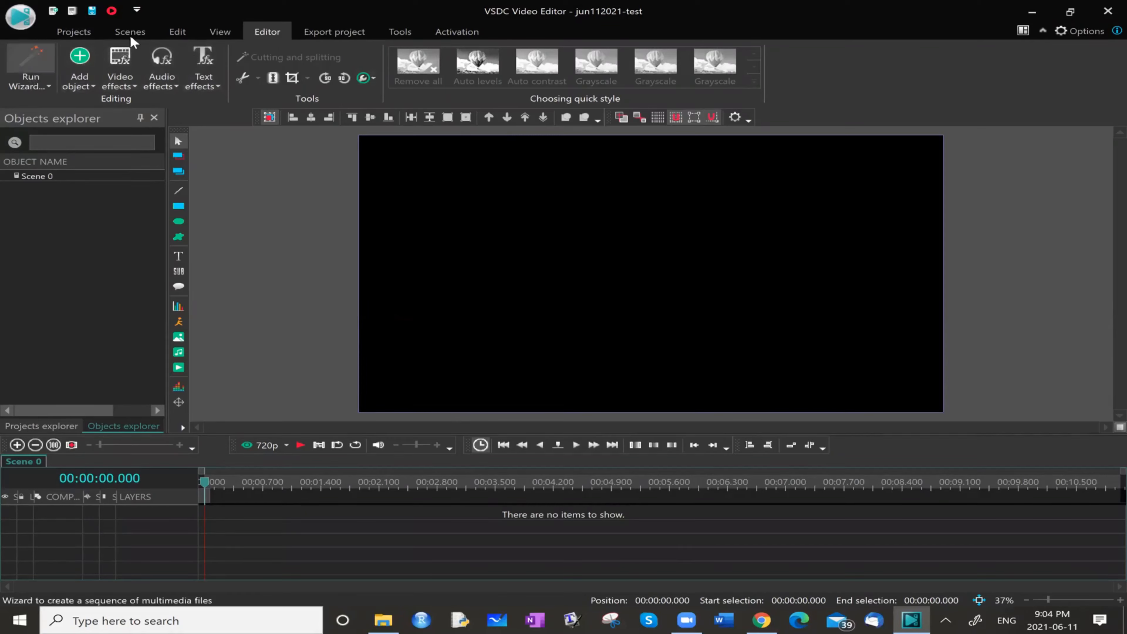
left_click(182, 34)
left_click(222, 33)
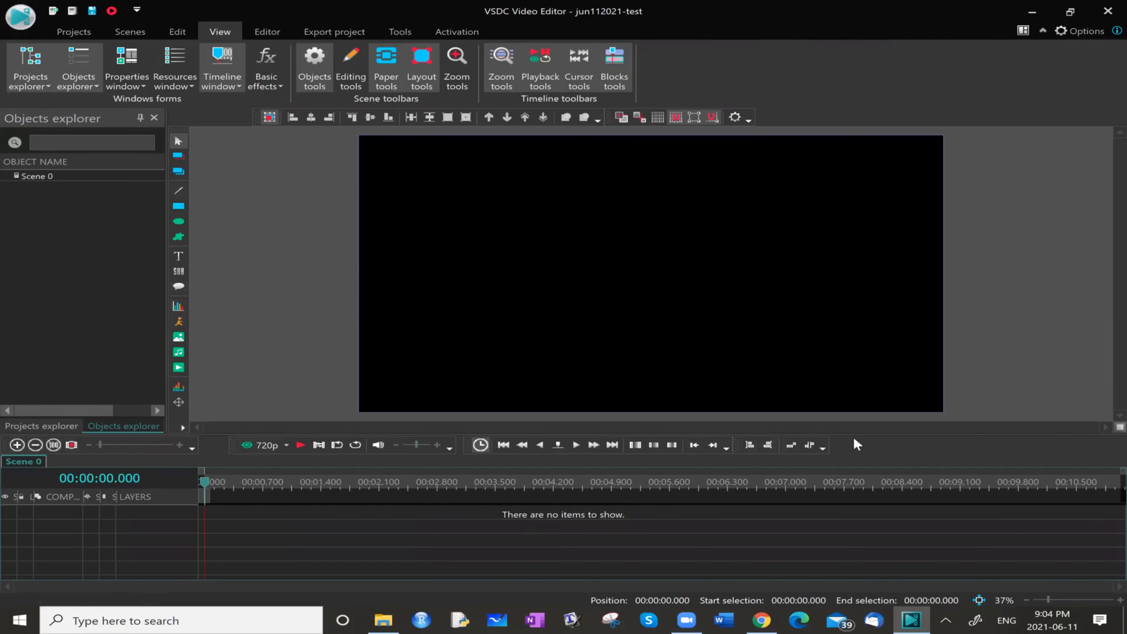
mouse_move(865, 433)
left_mouse_down()
mouse_move(874, 385)
mouse_move(866, 441)
left_mouse_up()
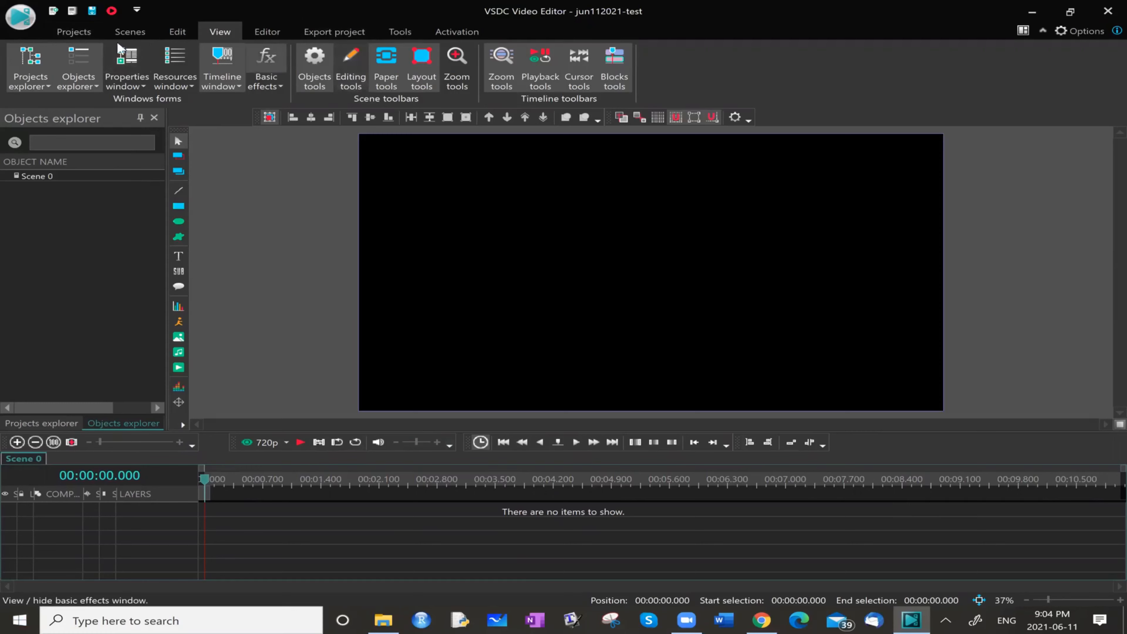
left_click(81, 32)
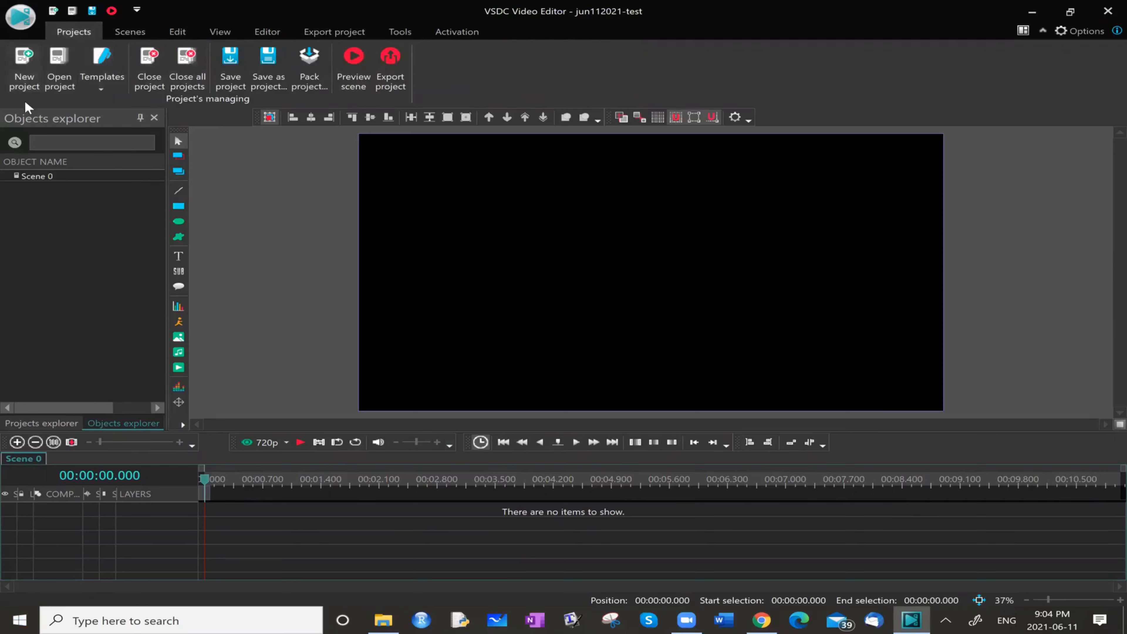
left_click(111, 29)
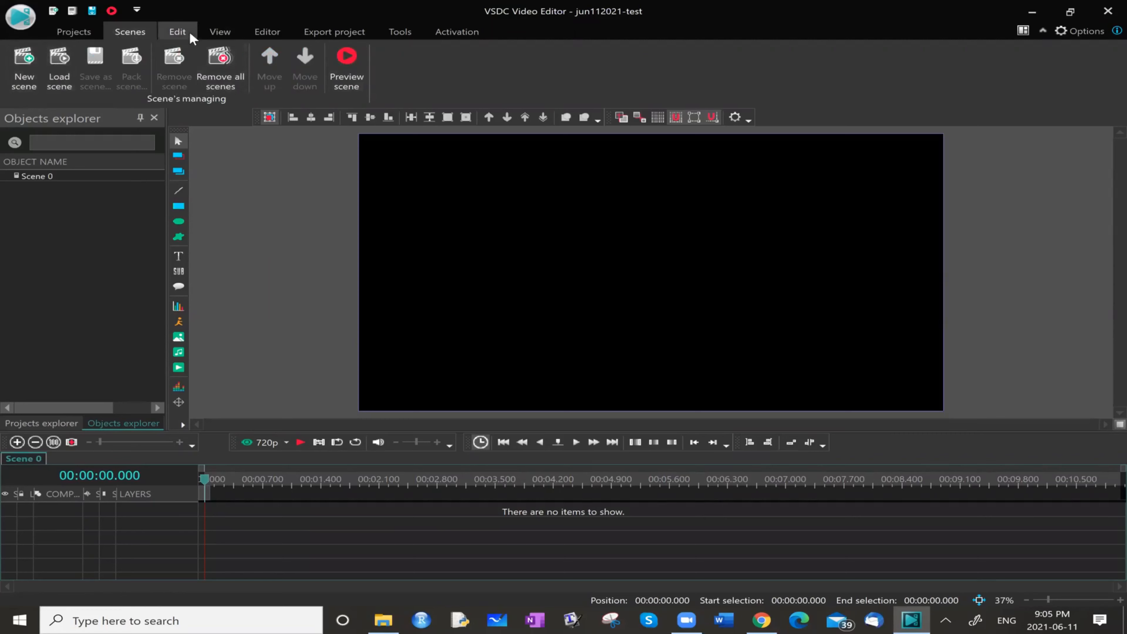
left_click(179, 32)
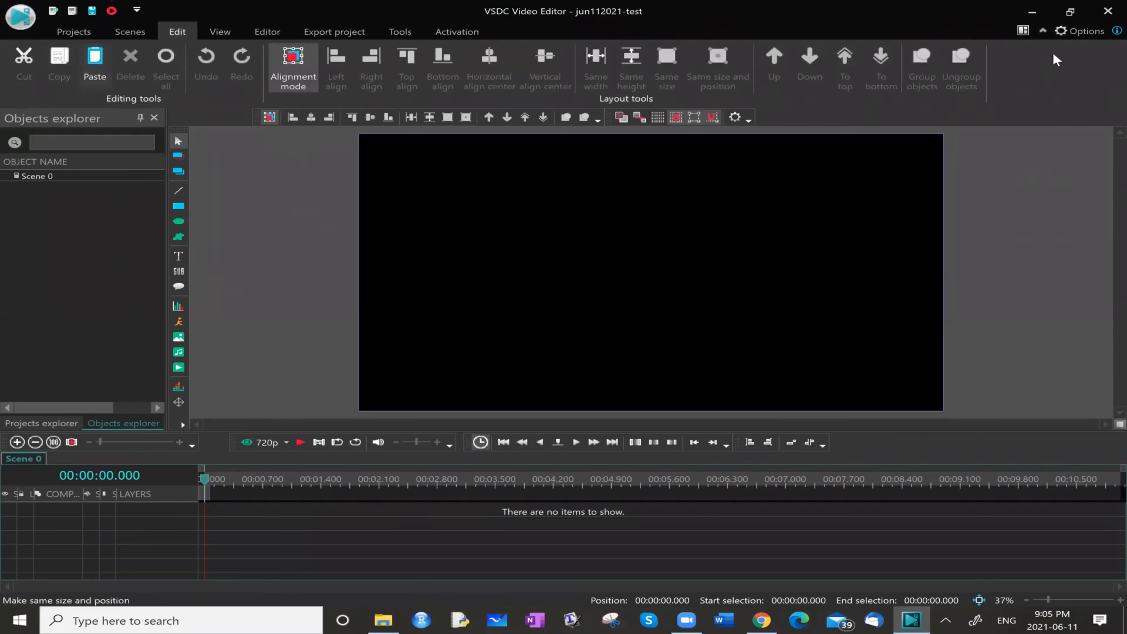
left_click(219, 31)
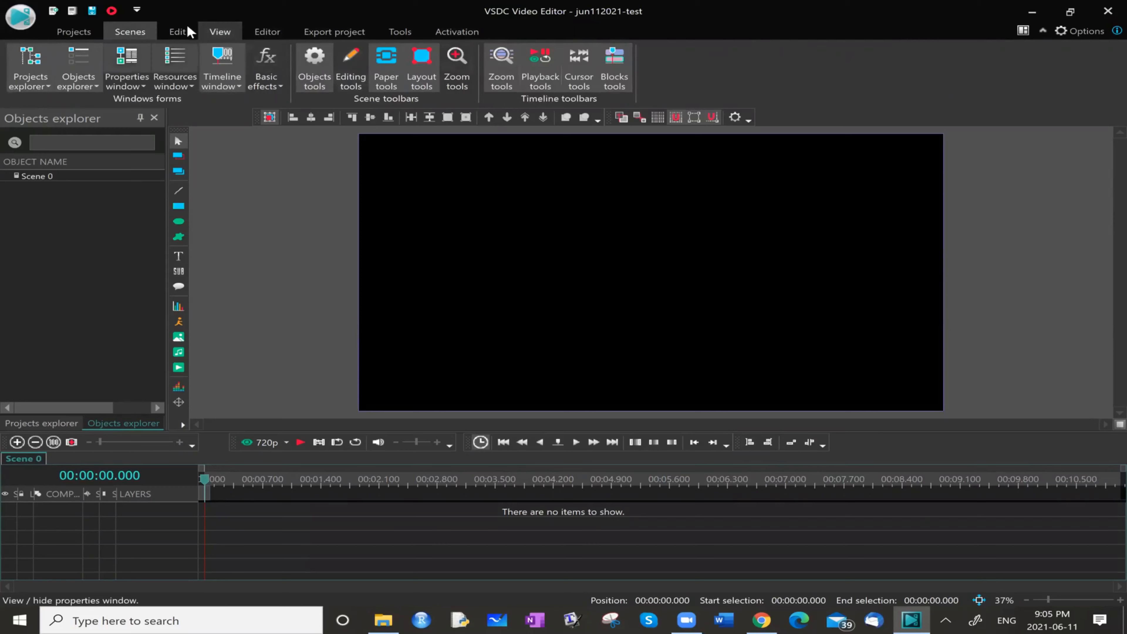
left_click(269, 33)
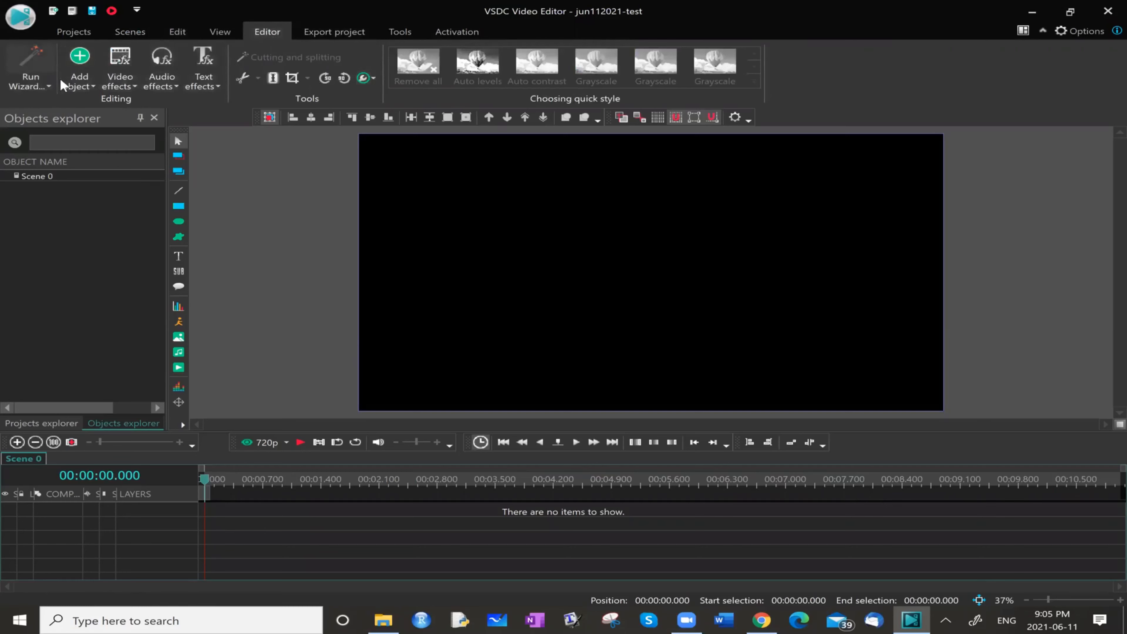
Step: Add the roughly 1 GB MINDBODYBUSINESS video from Downloads on a new layer, placed from the cursor position
left_click(85, 83)
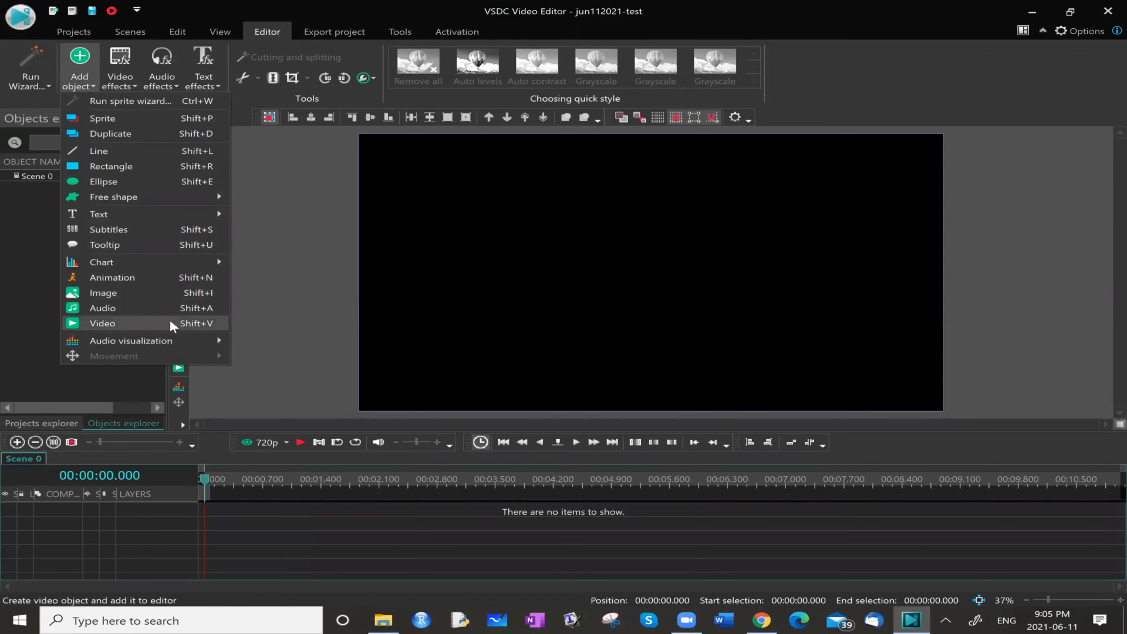
left_click(126, 326)
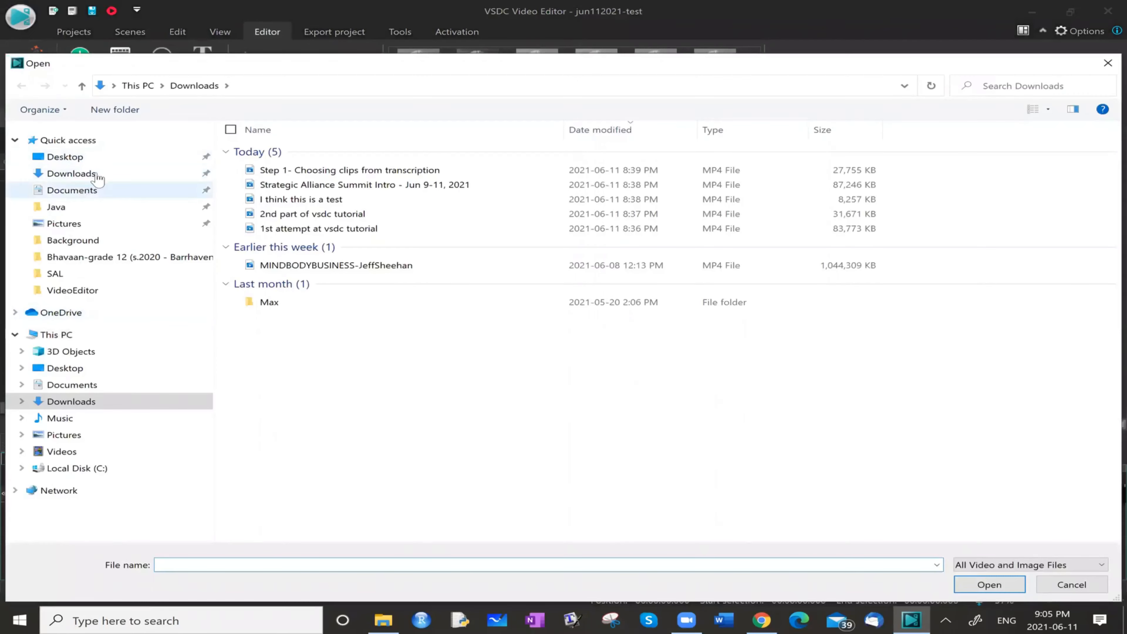
left_click(96, 174)
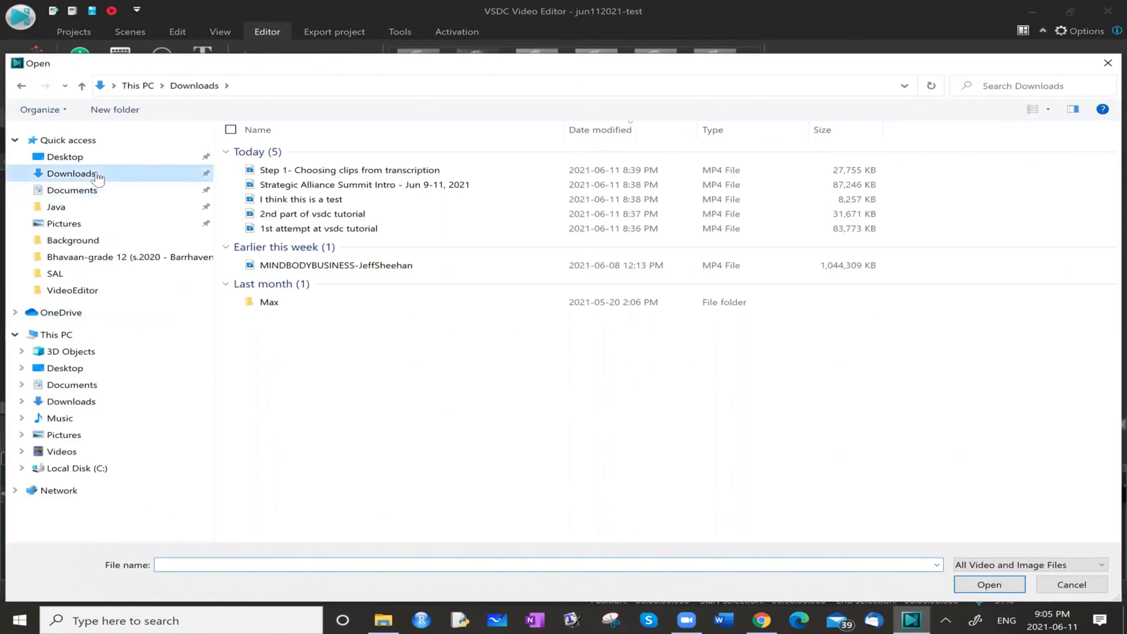
left_click(278, 266)
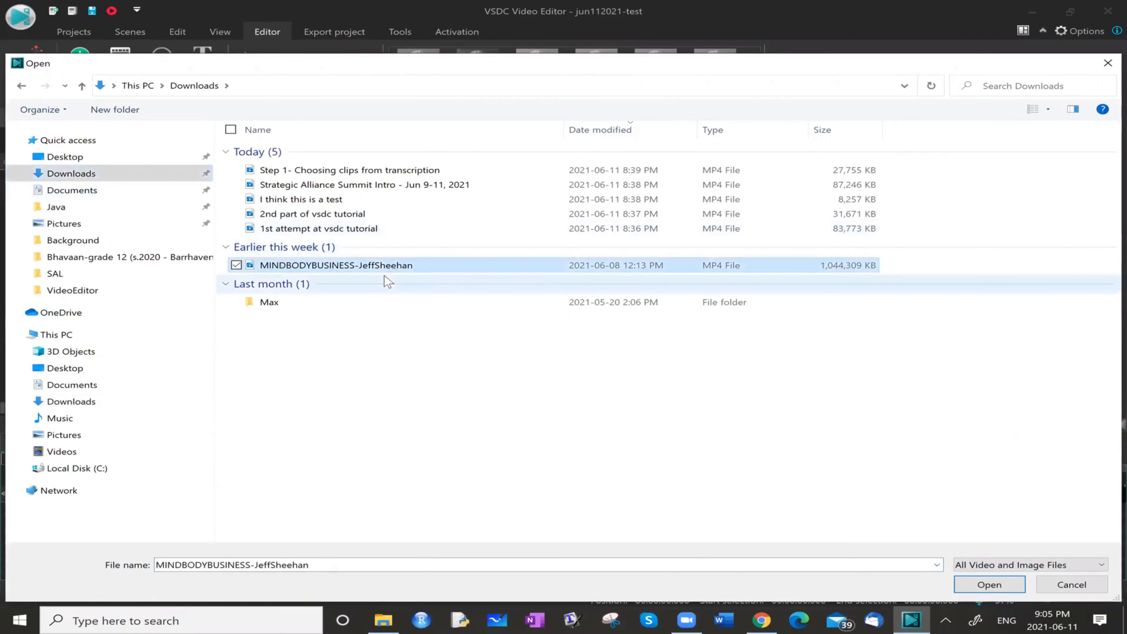
key("Return")
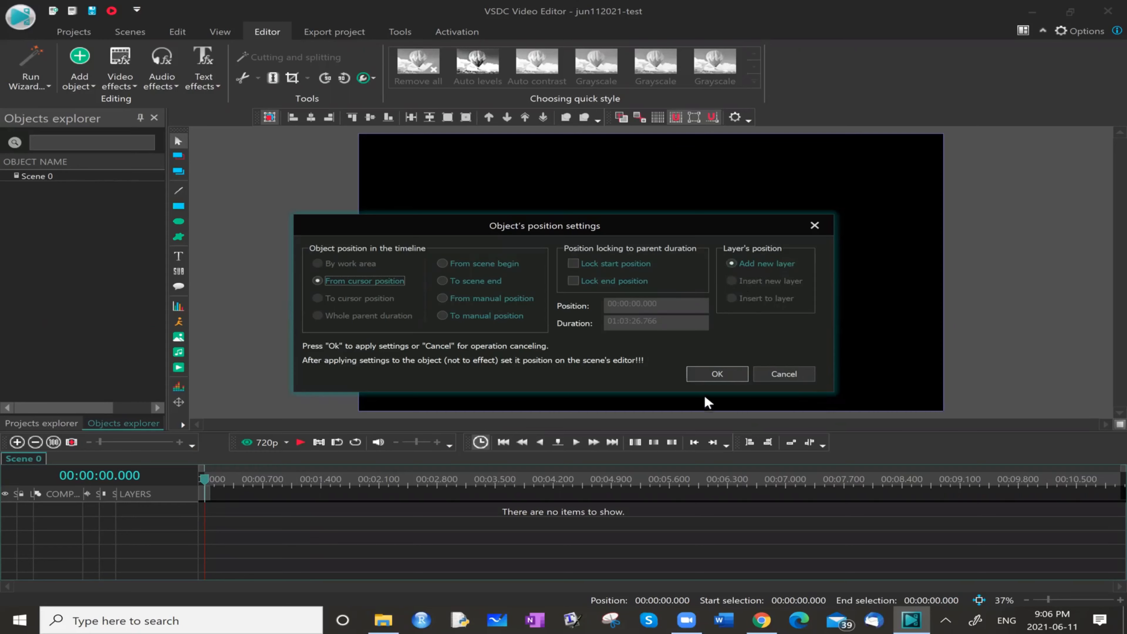
left_click(730, 370)
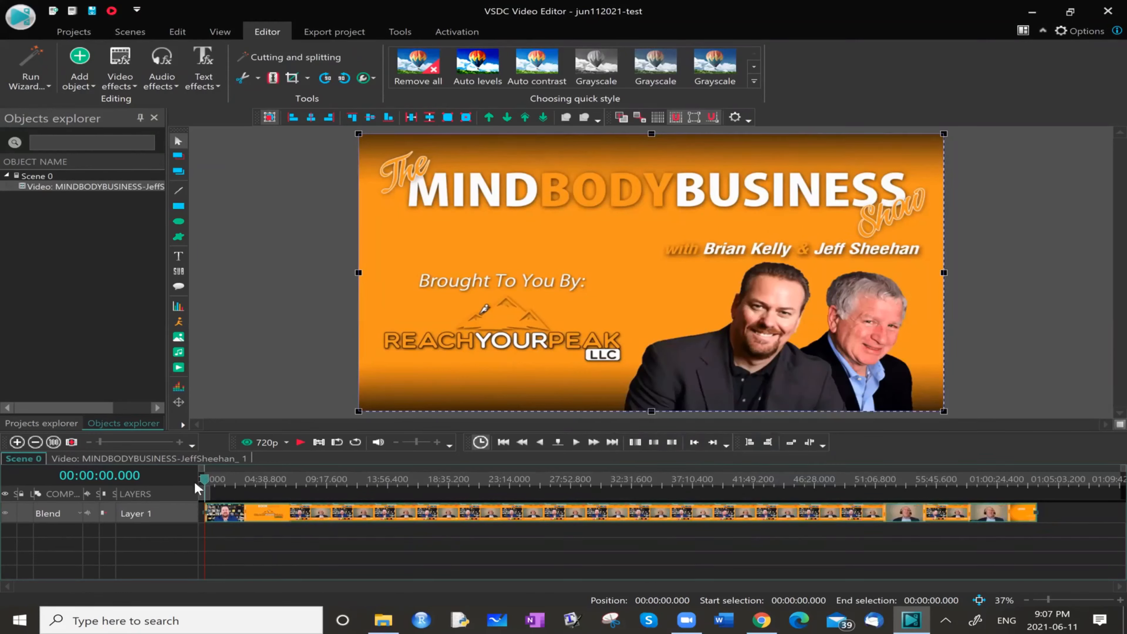
Step: Scrub the preview toward the clip's end and back to 00:23:18.950
left_click_drag(197, 489, 1040, 502)
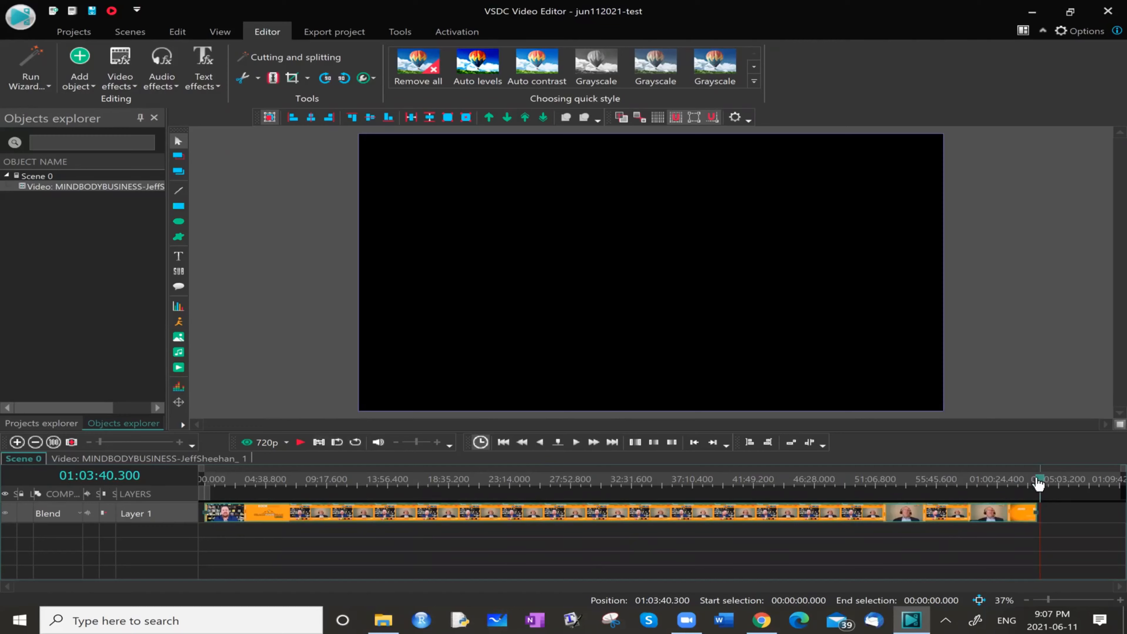
left_click_drag(1039, 483, 513, 480)
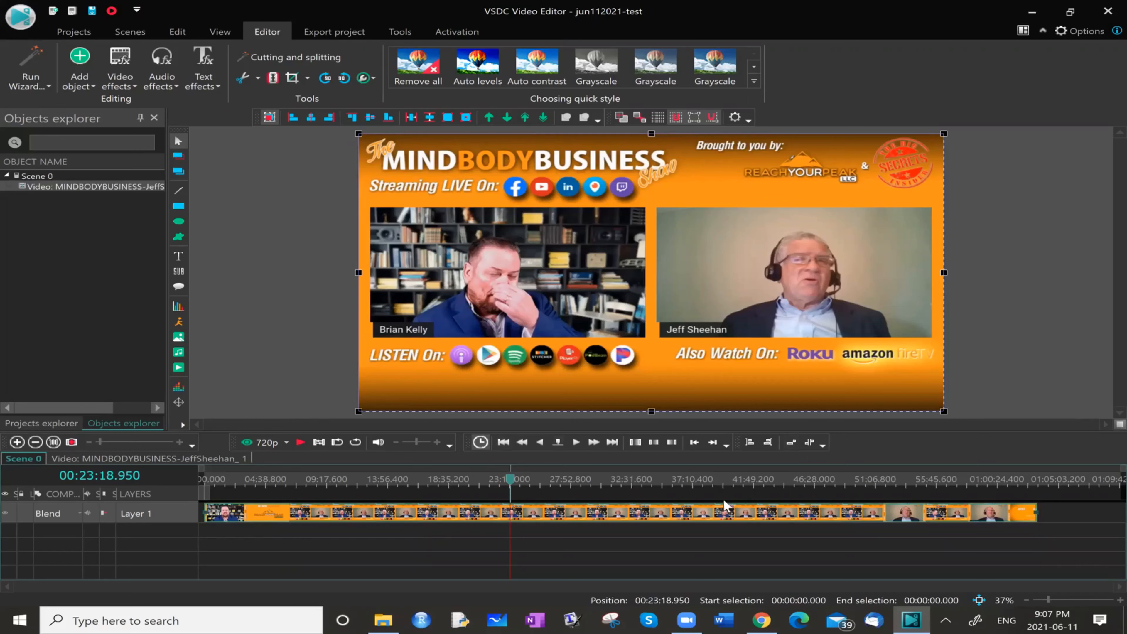
Step: Move the preview to 00:39:58.750, then browse the Projects, Scenes, Edit and View tabs before returning to Editor
left_click(734, 481)
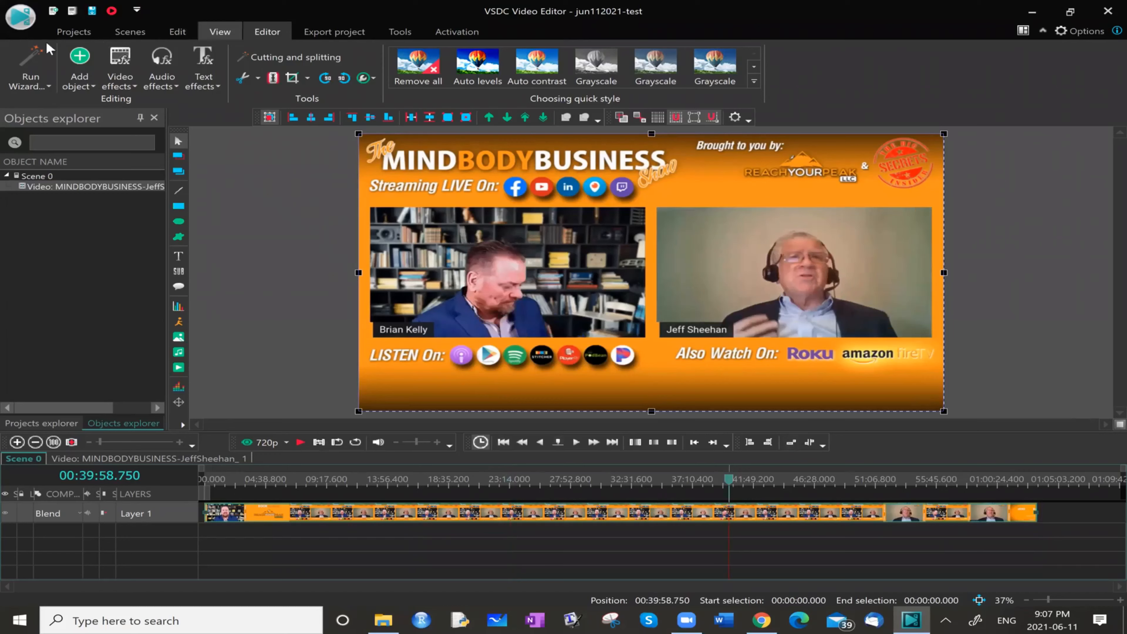
left_click(80, 32)
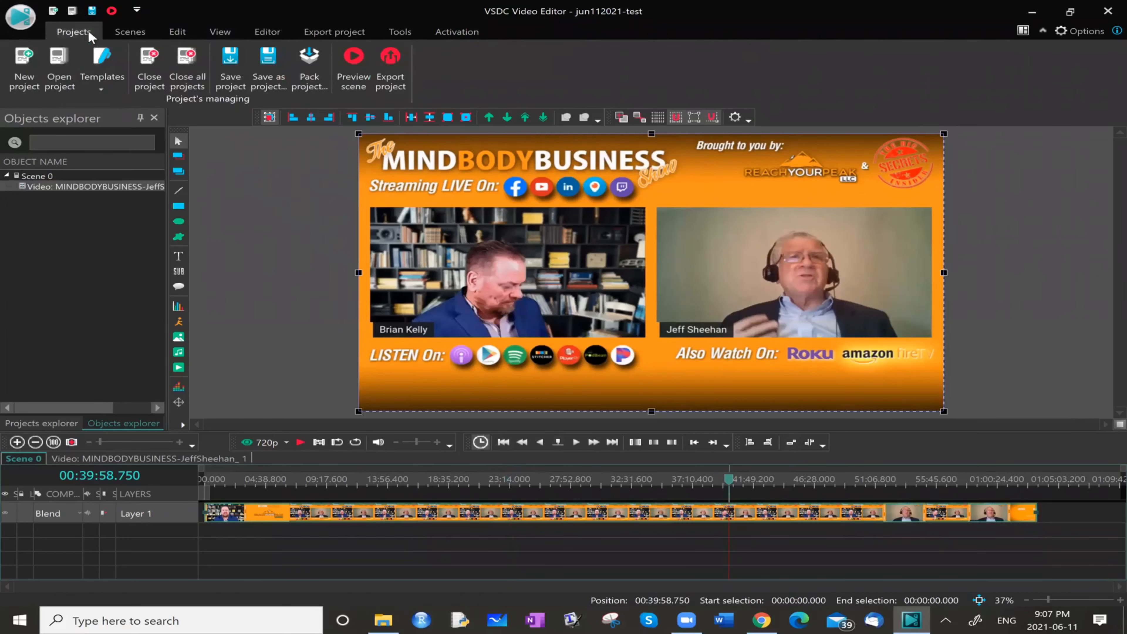
left_click(142, 34)
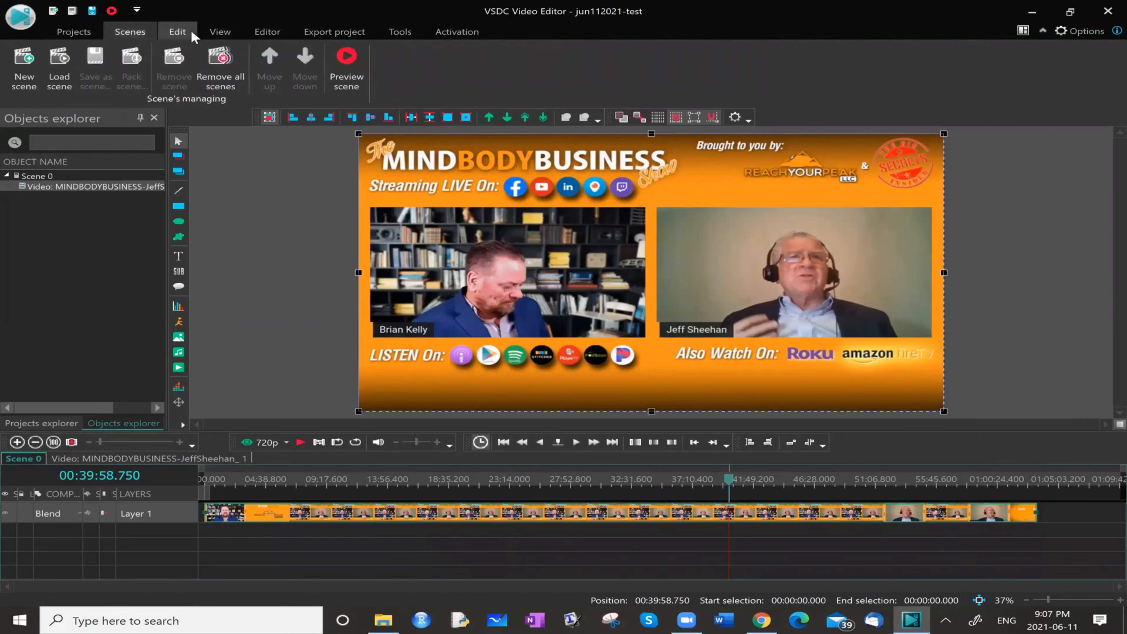
left_click(182, 33)
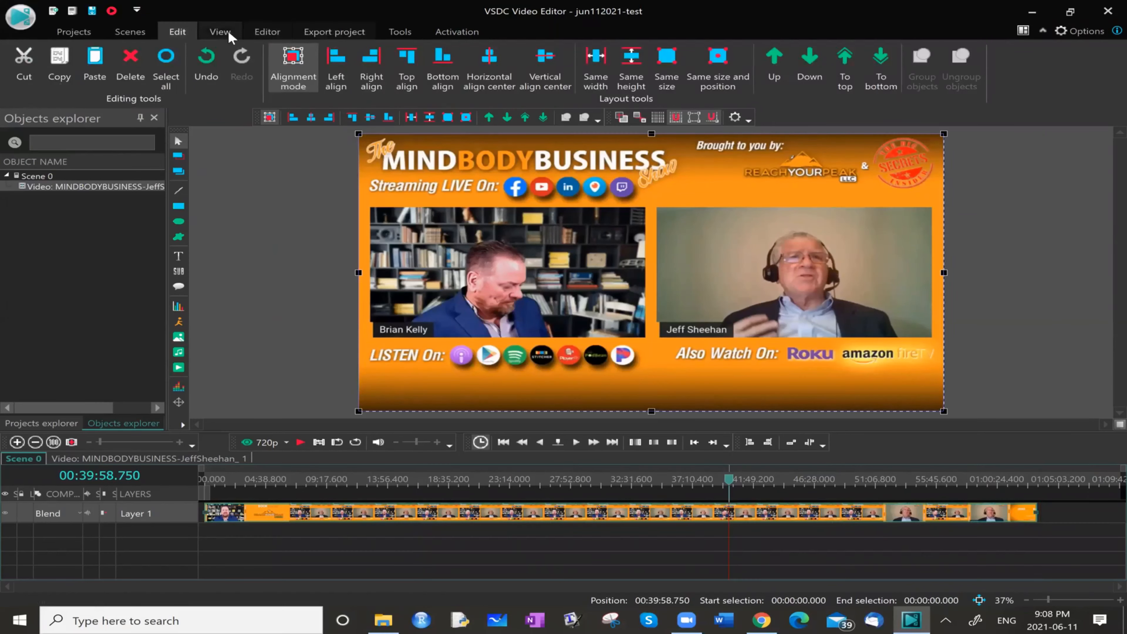
left_click(220, 31)
left_click(281, 31)
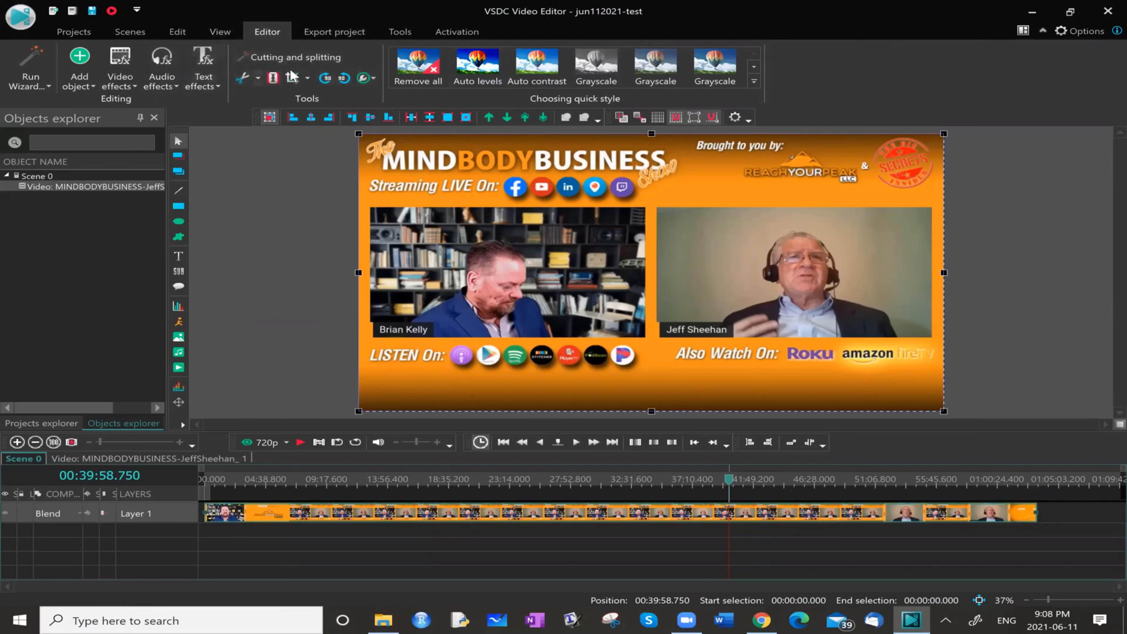
left_click(256, 534)
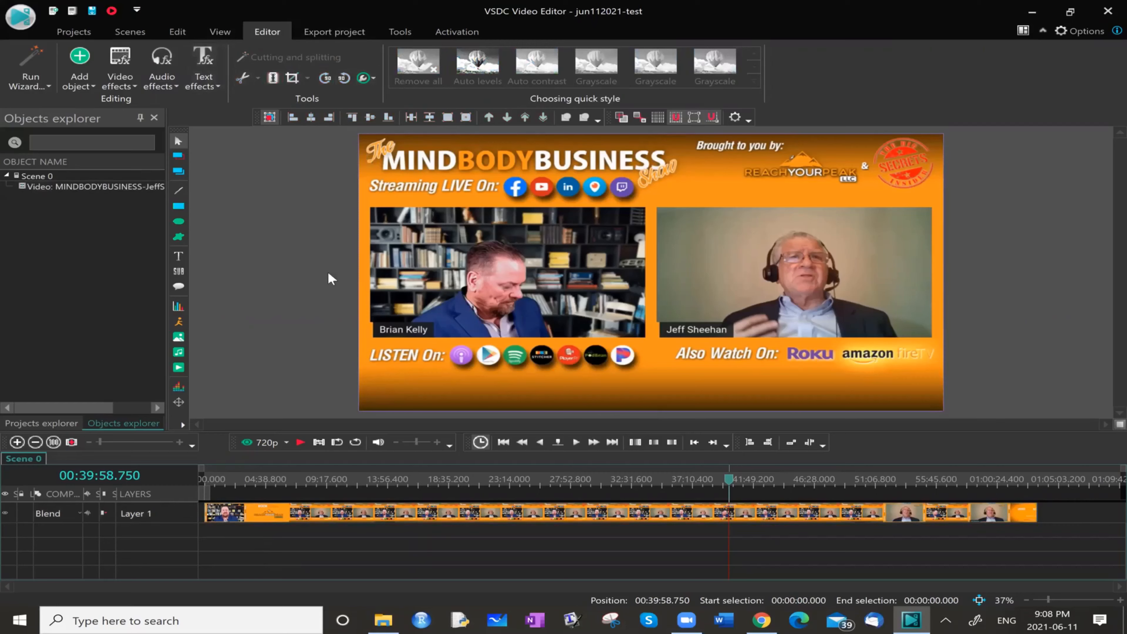
left_click(167, 516)
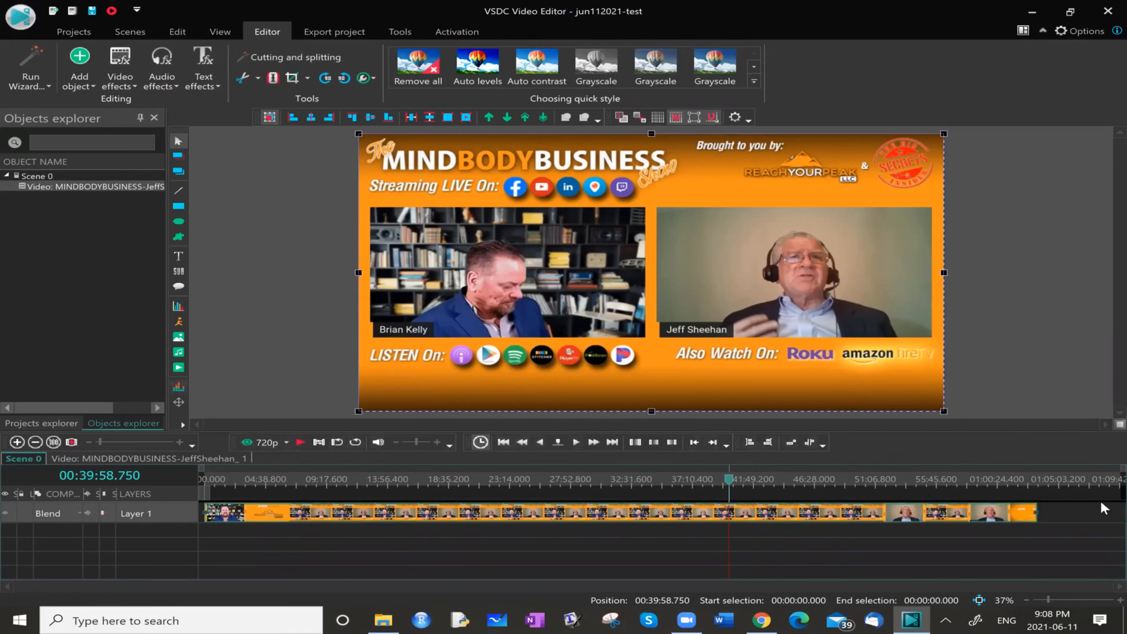
Step: Check the 720p preview quality list, then drag the work-area end to 00:07:43.183
left_click(284, 441)
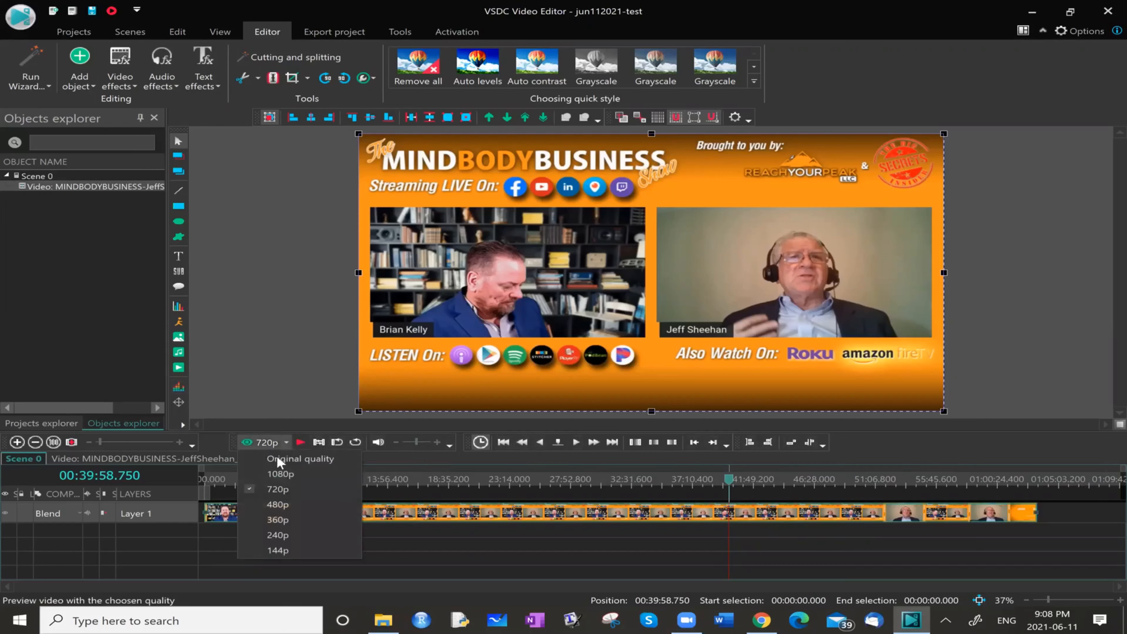
left_click(310, 416)
left_click(302, 385)
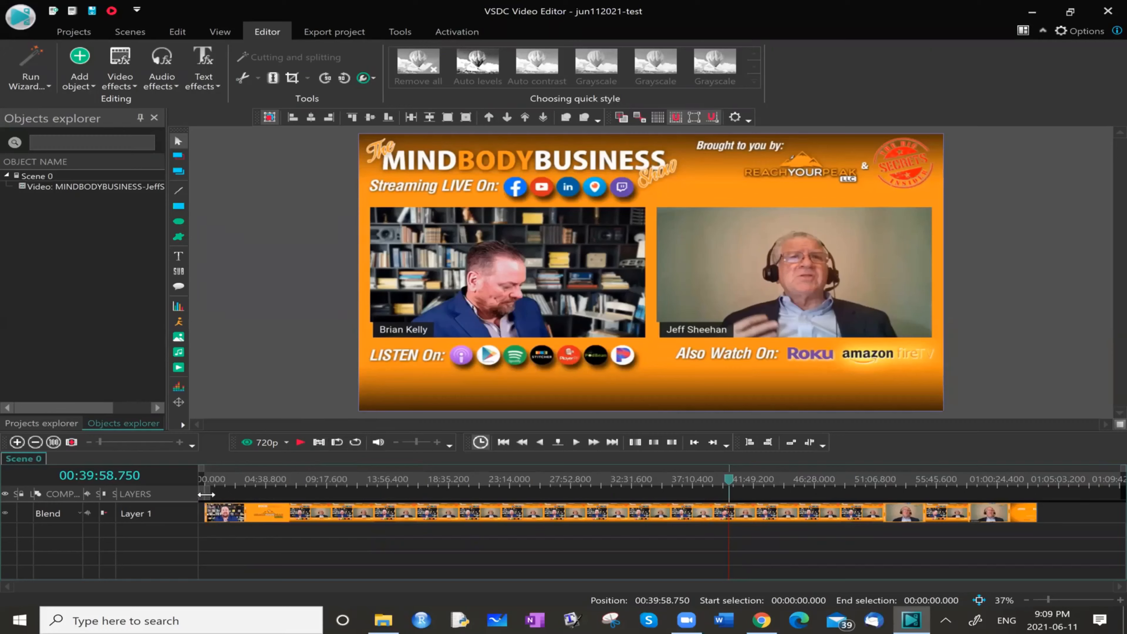
left_click_drag(207, 495, 309, 497)
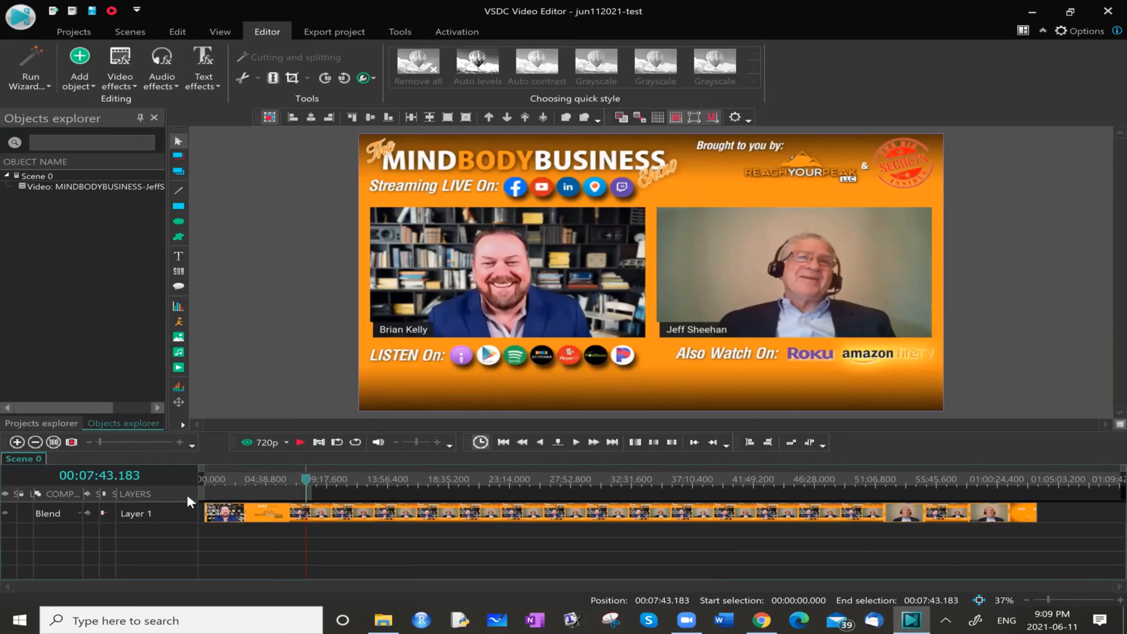
Step: Mark the work area 00:00:54.200–00:01:06.866 and play it with 'Play work area only' enabled
left_click_drag(198, 491, 192, 492)
left_click(213, 513)
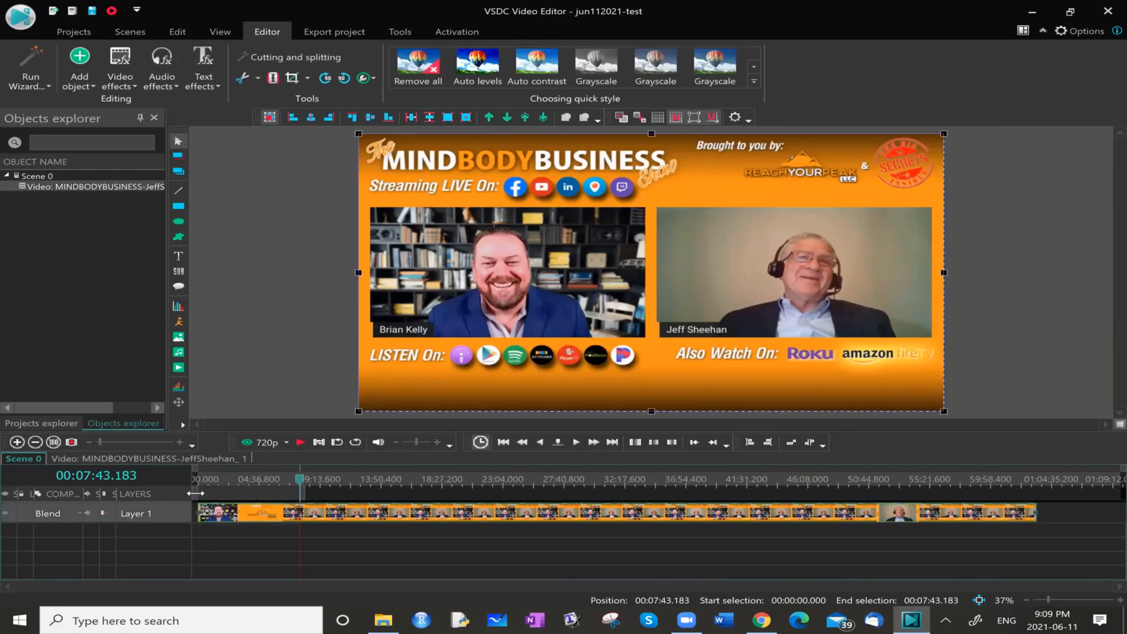
left_click(210, 480)
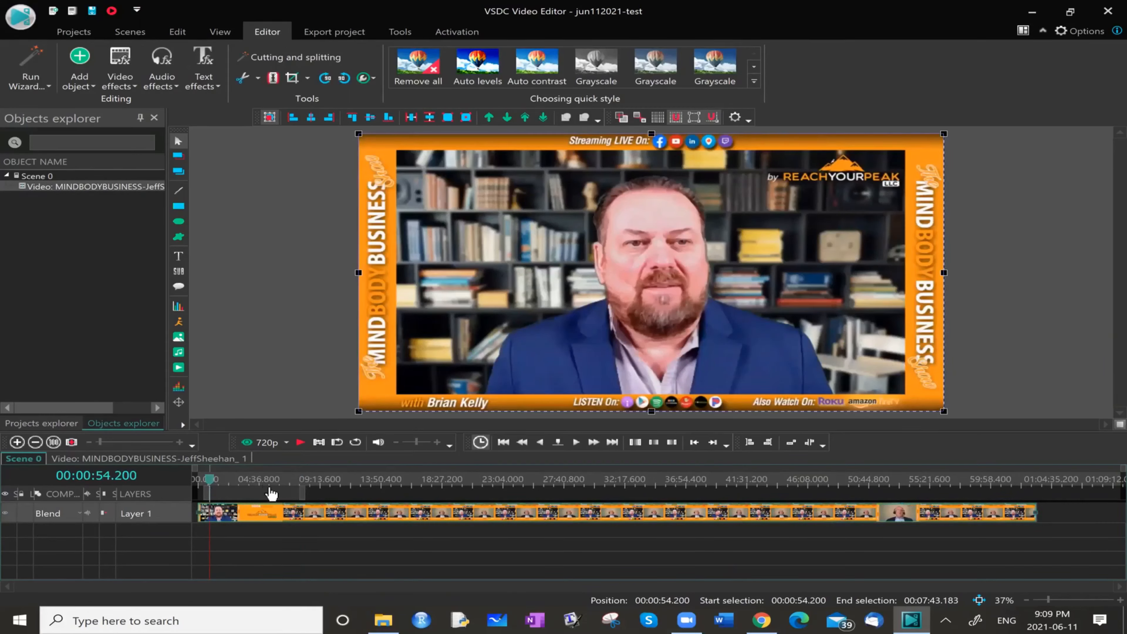
left_click(320, 443)
left_click_drag(302, 497, 210, 482)
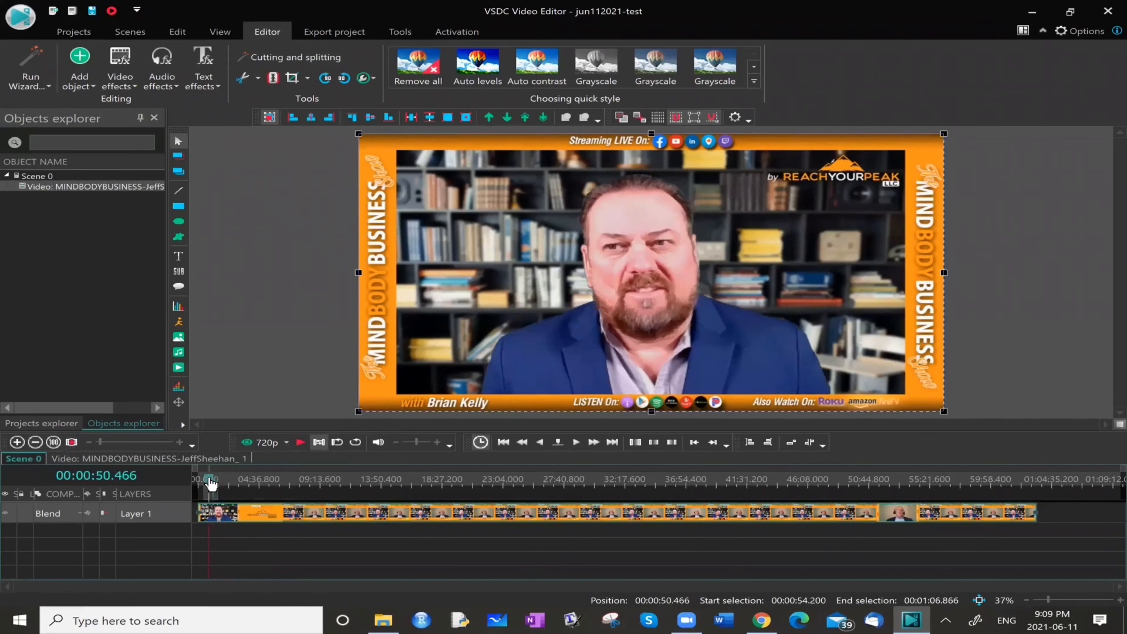
left_click(301, 442)
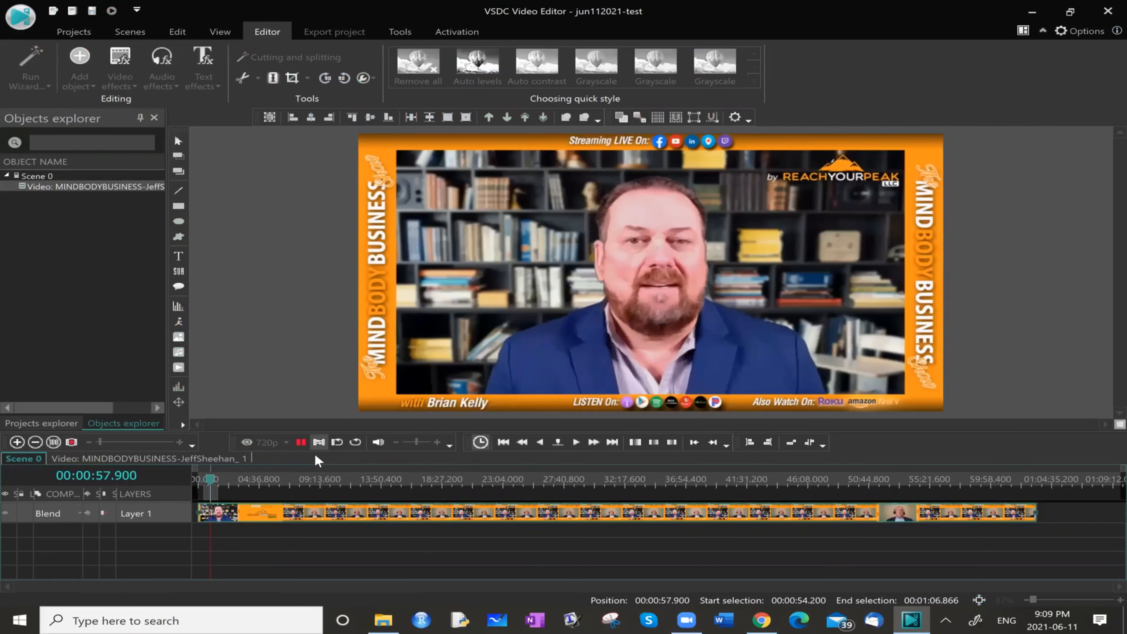
Step: Zoom the timeline in and out repeatedly, ending zoomed in on the clip's opening
left_click(16, 443)
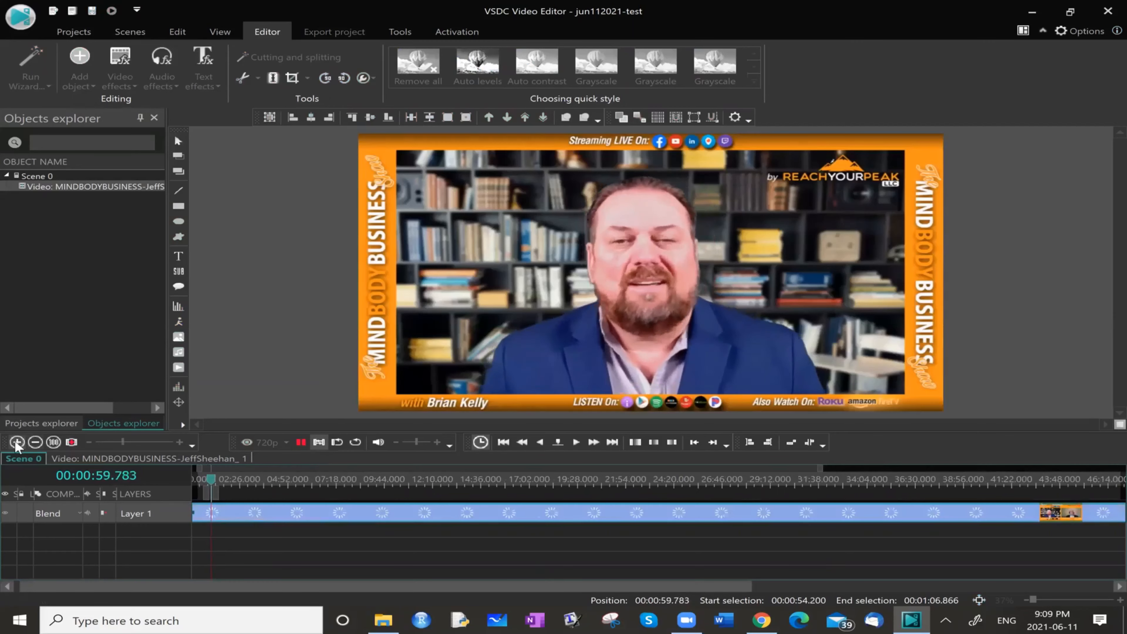
left_click(16, 443)
left_click(17, 444)
left_click(16, 443)
left_click(16, 443)
left_click(17, 444)
left_click(16, 443)
left_click(17, 443)
left_click(16, 443)
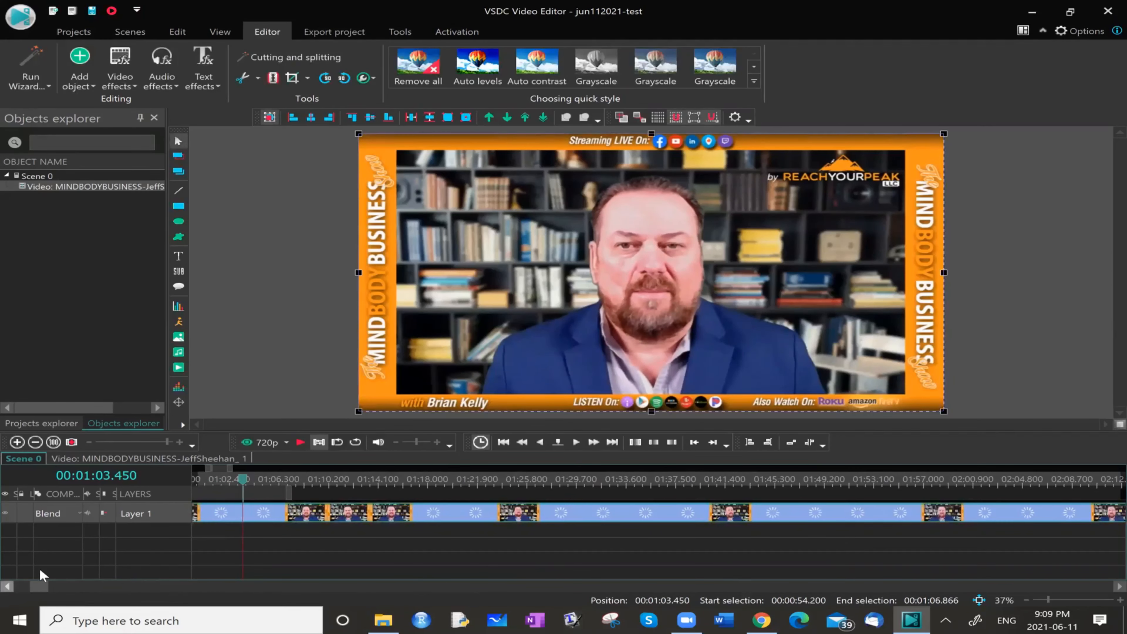
left_click(40, 442)
left_click(40, 439)
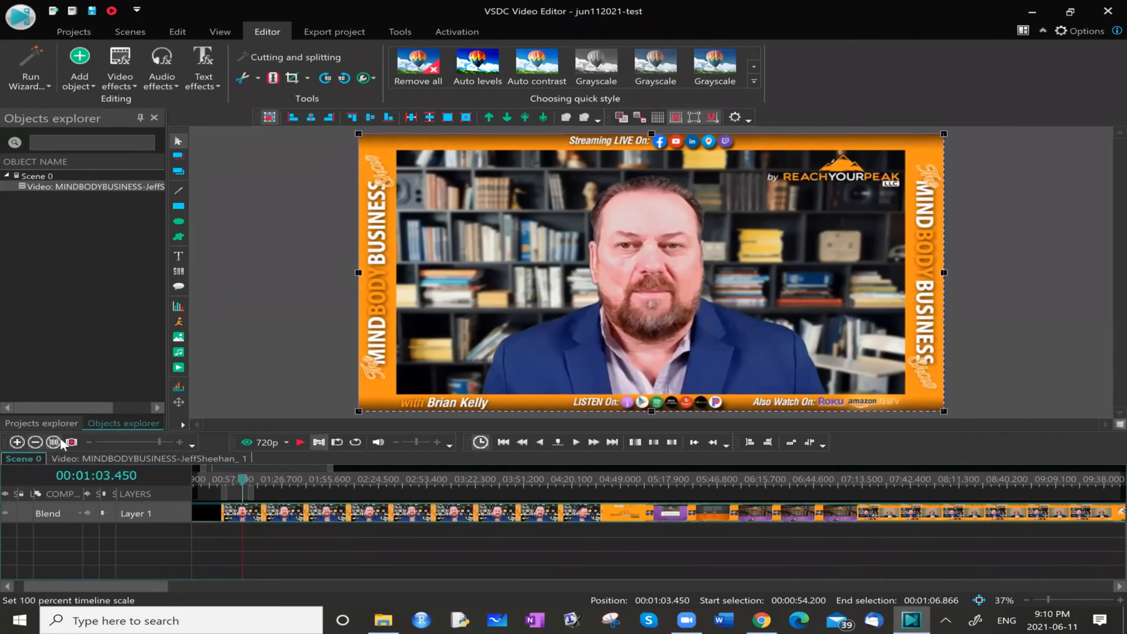
left_click(18, 442)
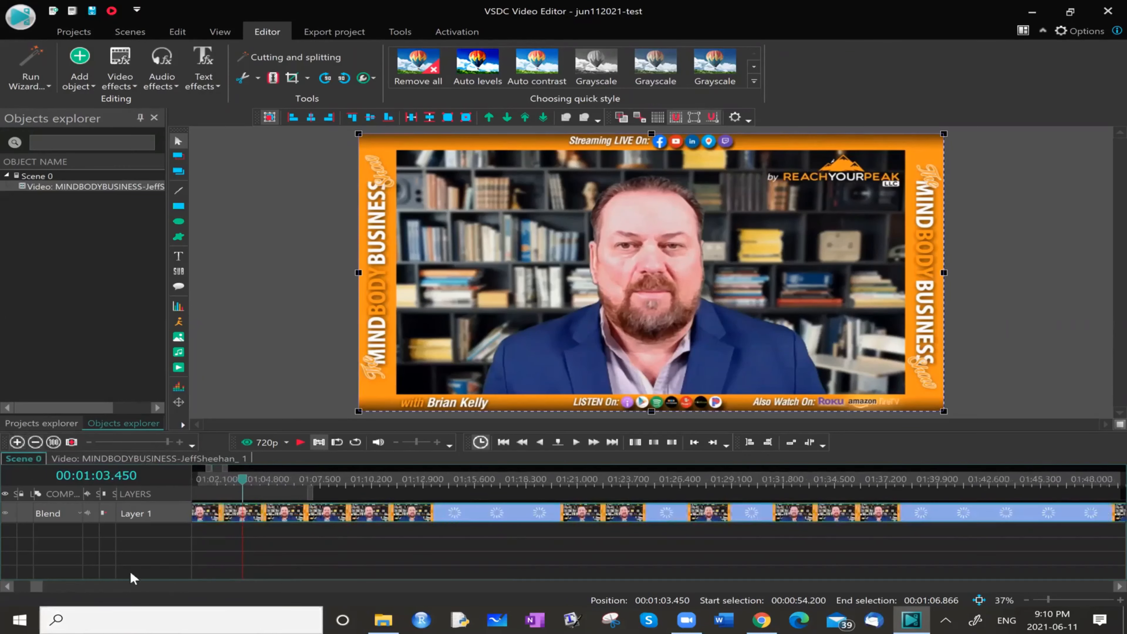
left_click_drag(33, 590, 16, 589)
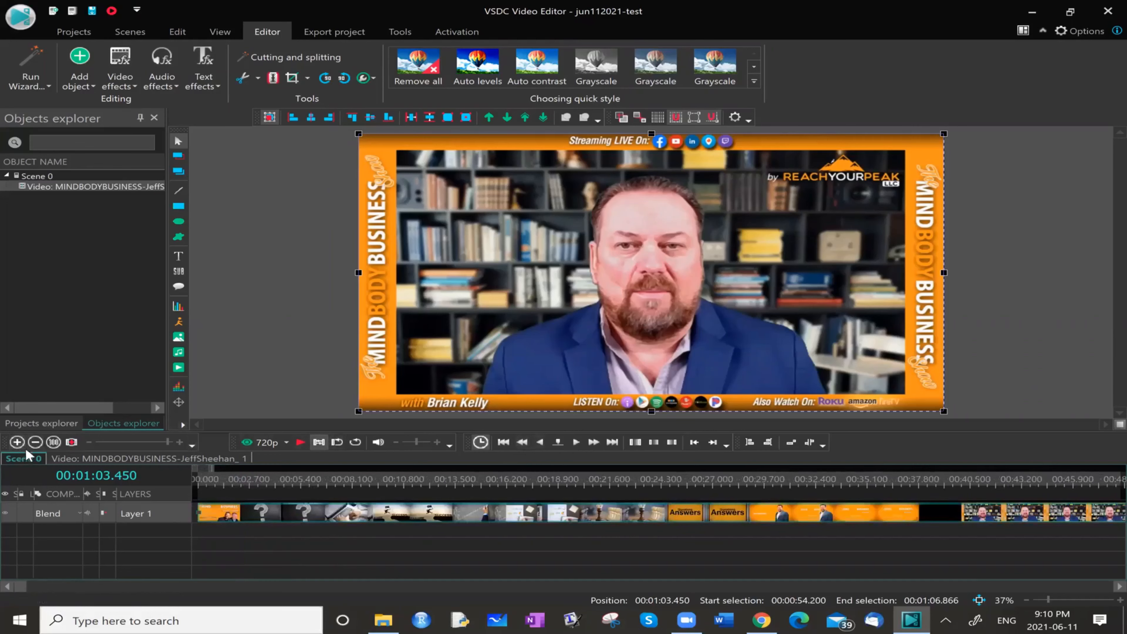
left_click(17, 442)
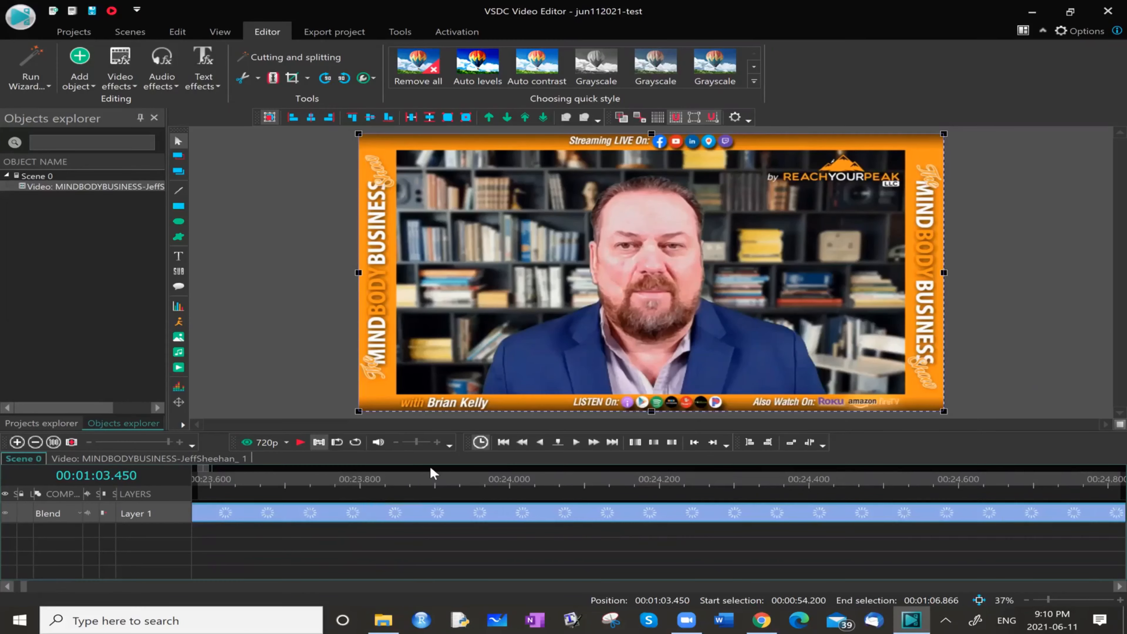
left_click(35, 443)
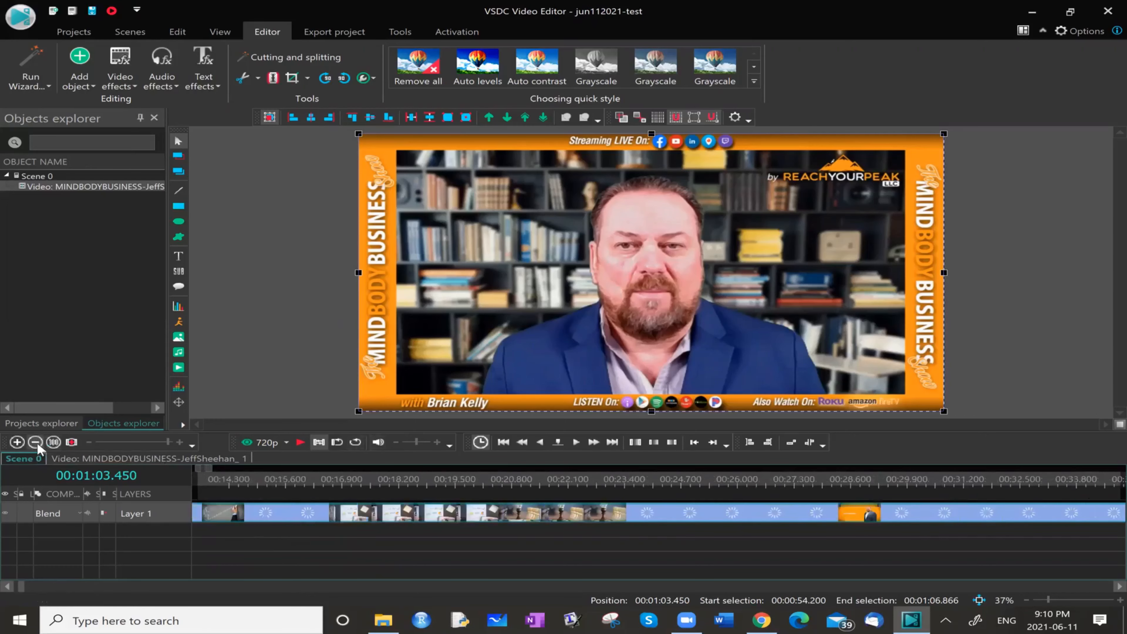
left_click(35, 442)
left_click(35, 442)
left_click(36, 442)
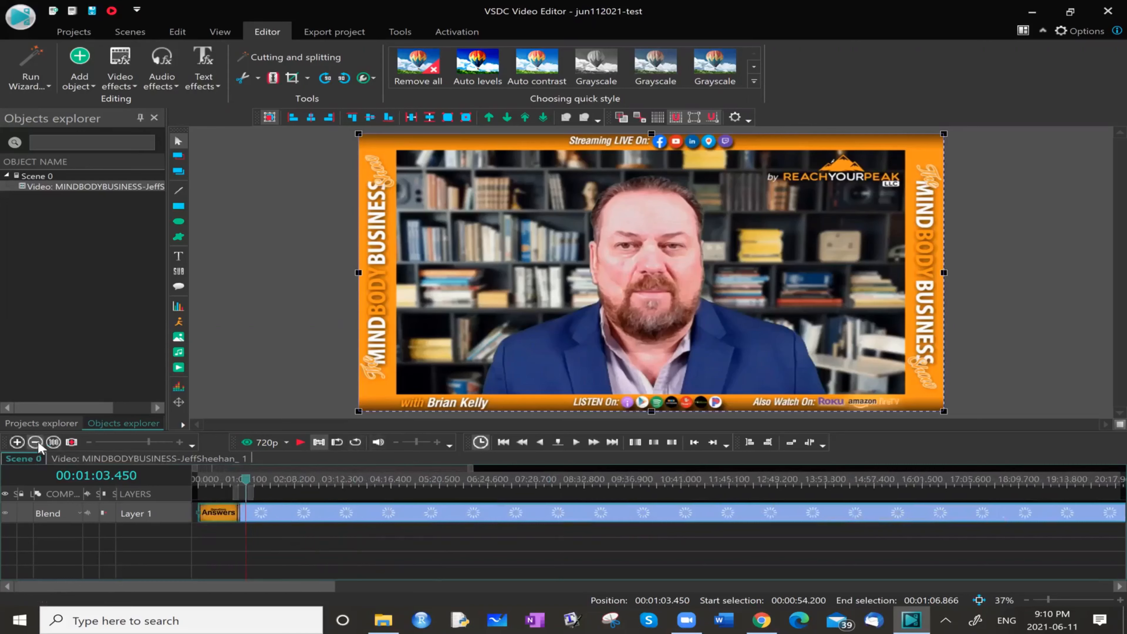
left_click(36, 442)
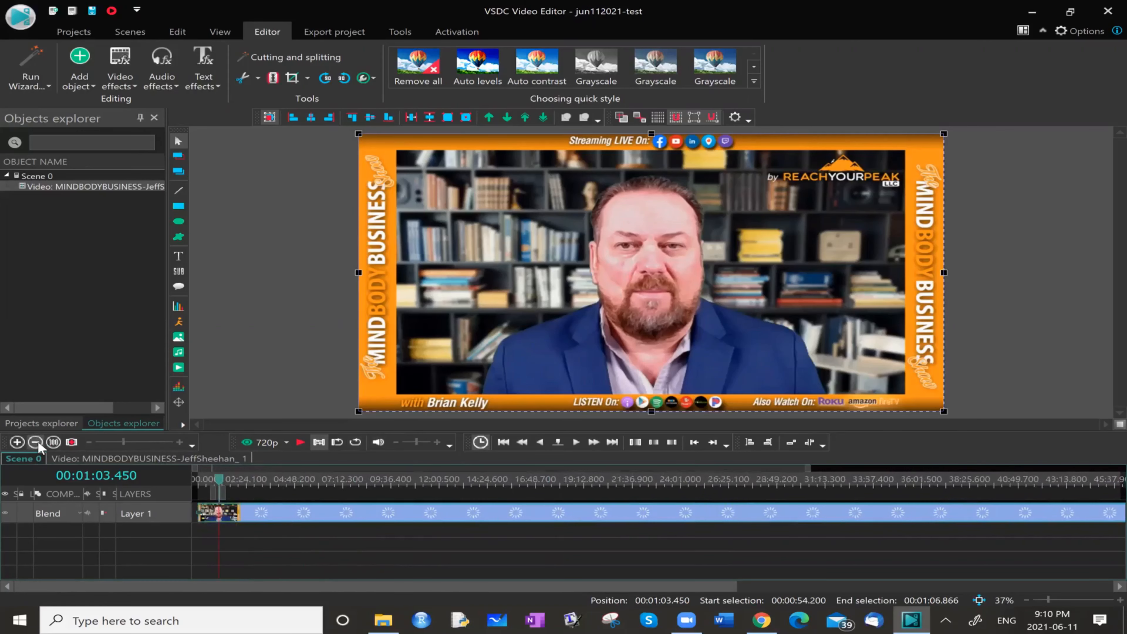
left_click(55, 444)
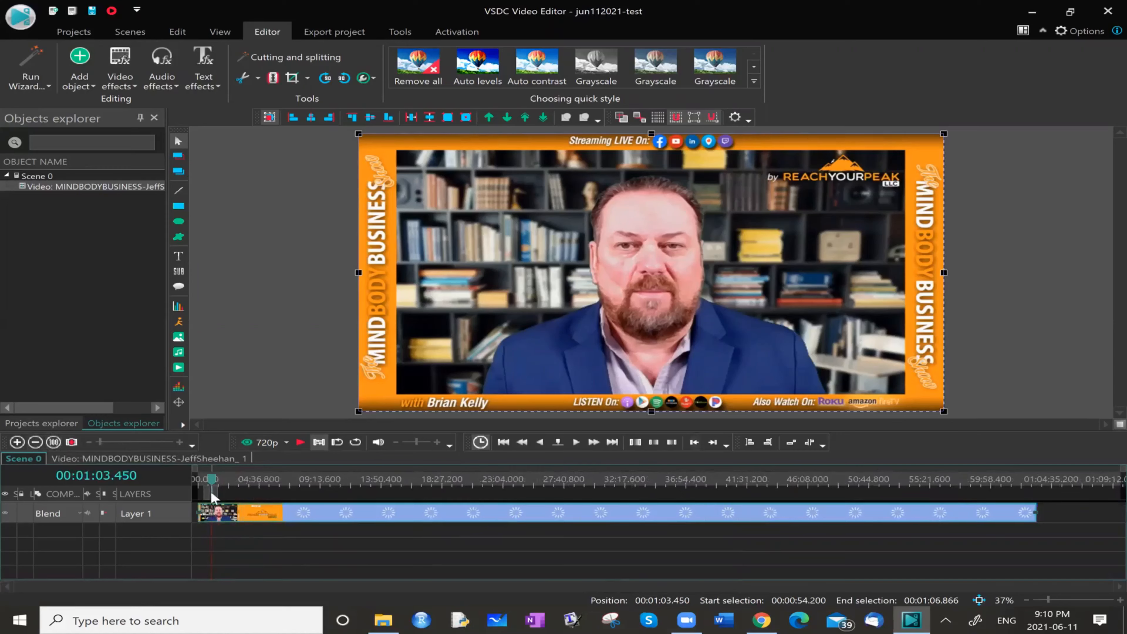
left_click(17, 443)
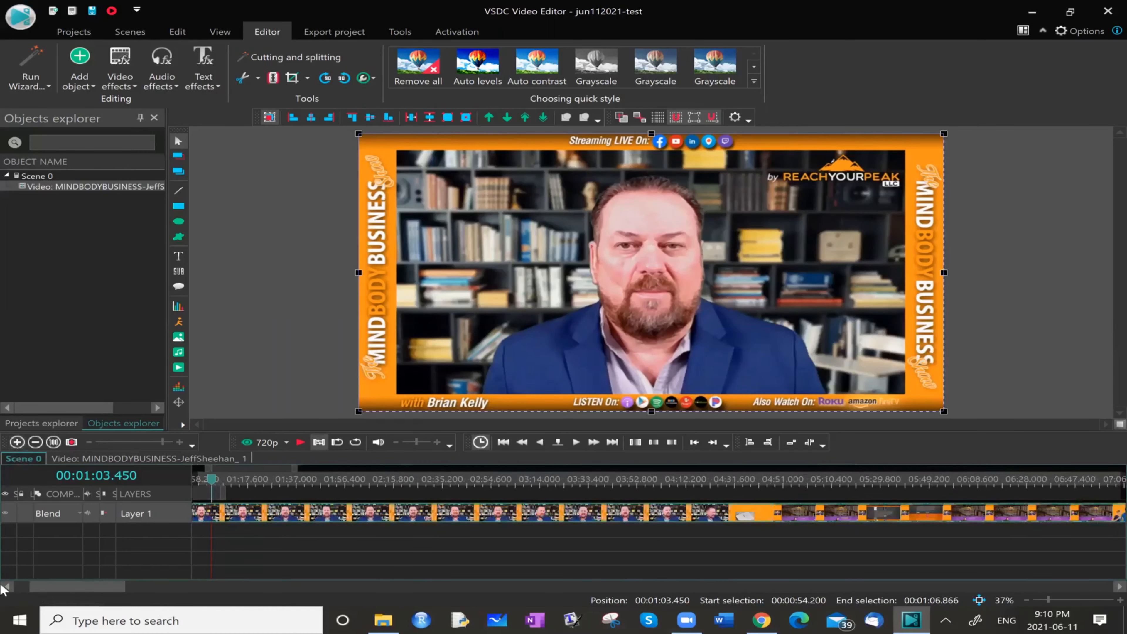
Step: Mark a range starting at 01:04.316 with its end at 01:04.666, zoom in, and play it
scroll(117, 561, "up", 3)
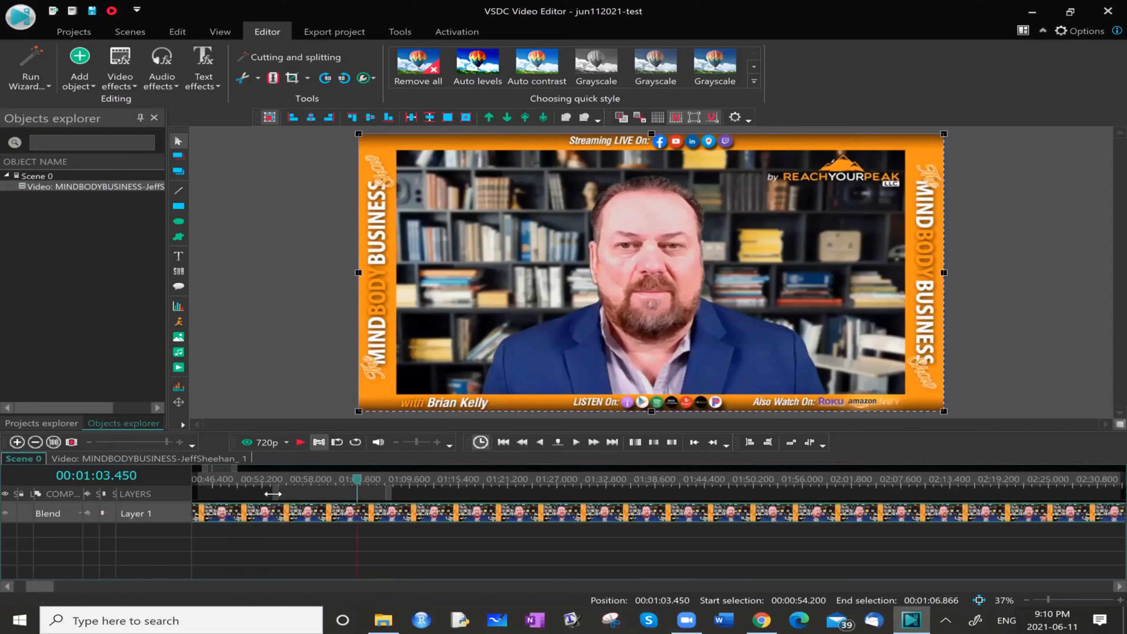
left_click_drag(339, 498, 359, 497)
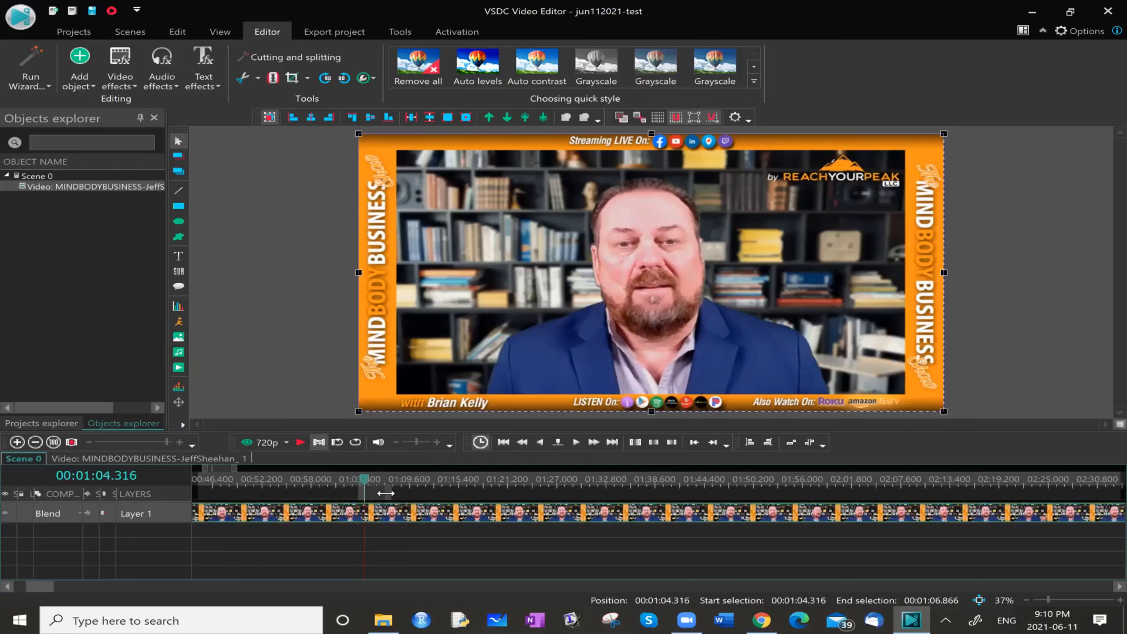
left_click(365, 496)
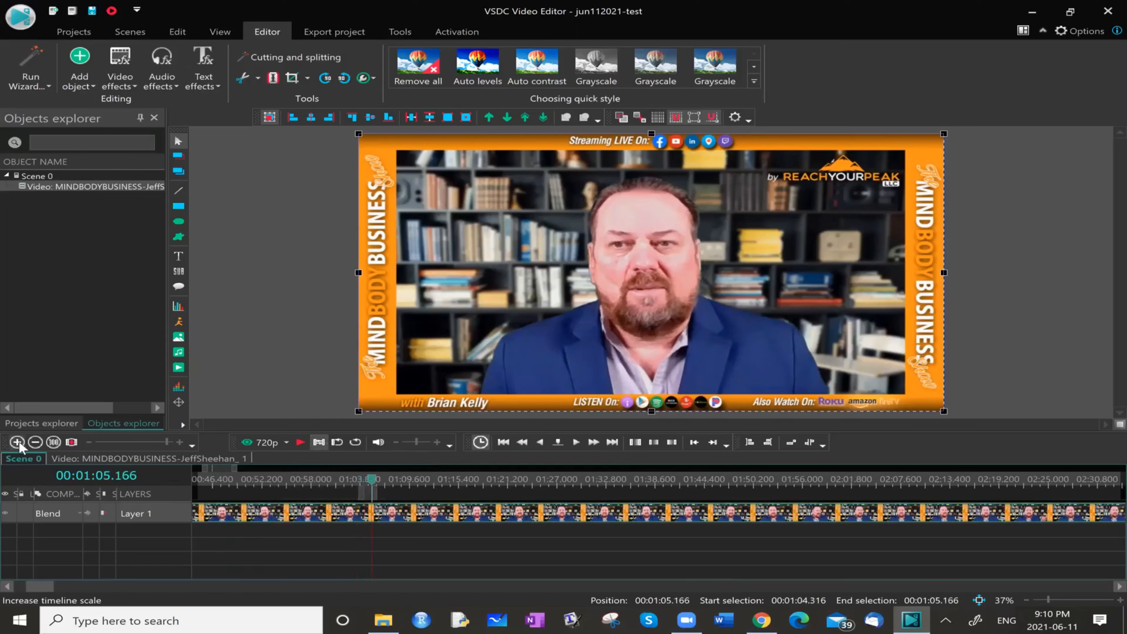
left_click(35, 443)
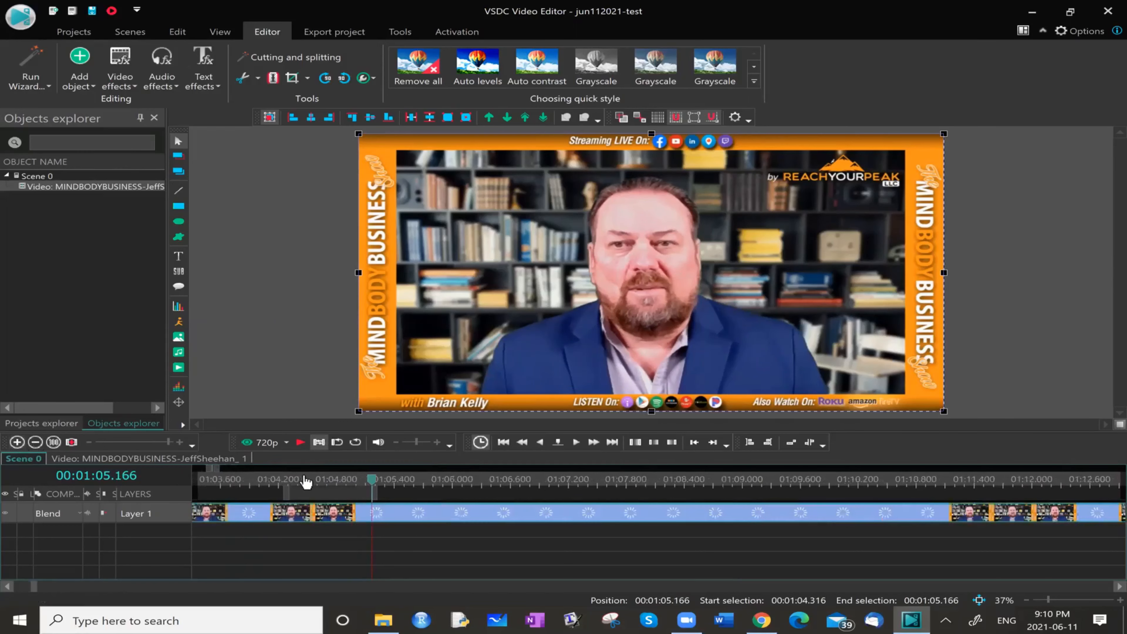
left_click(290, 479)
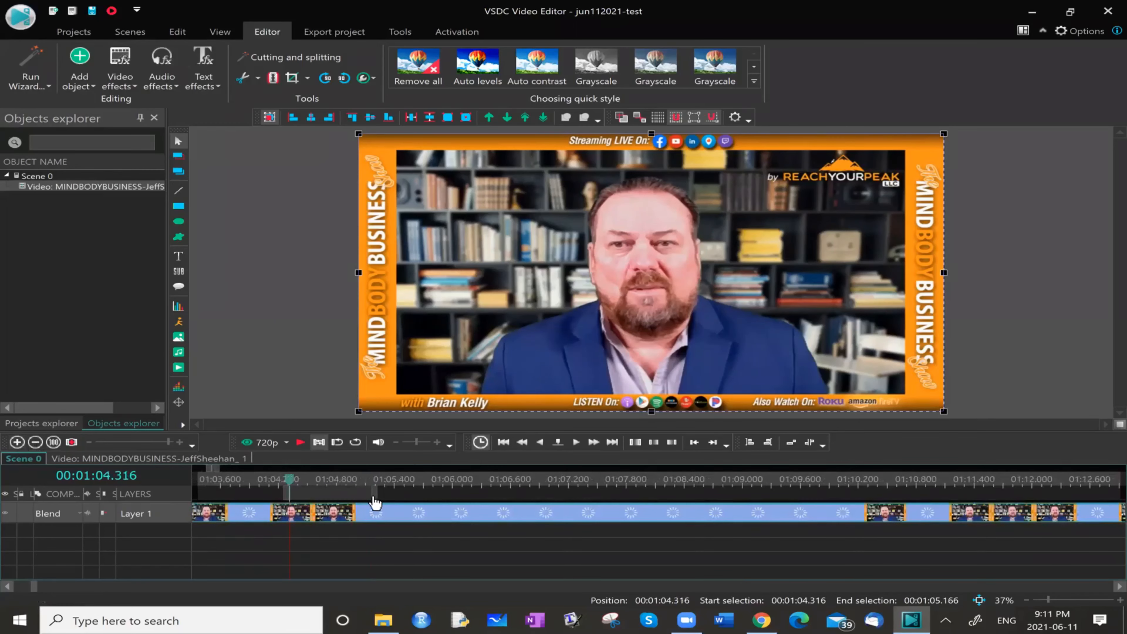
mouse_move(371, 493)
left_mouse_down()
mouse_move(296, 493)
mouse_move(312, 498)
left_mouse_up()
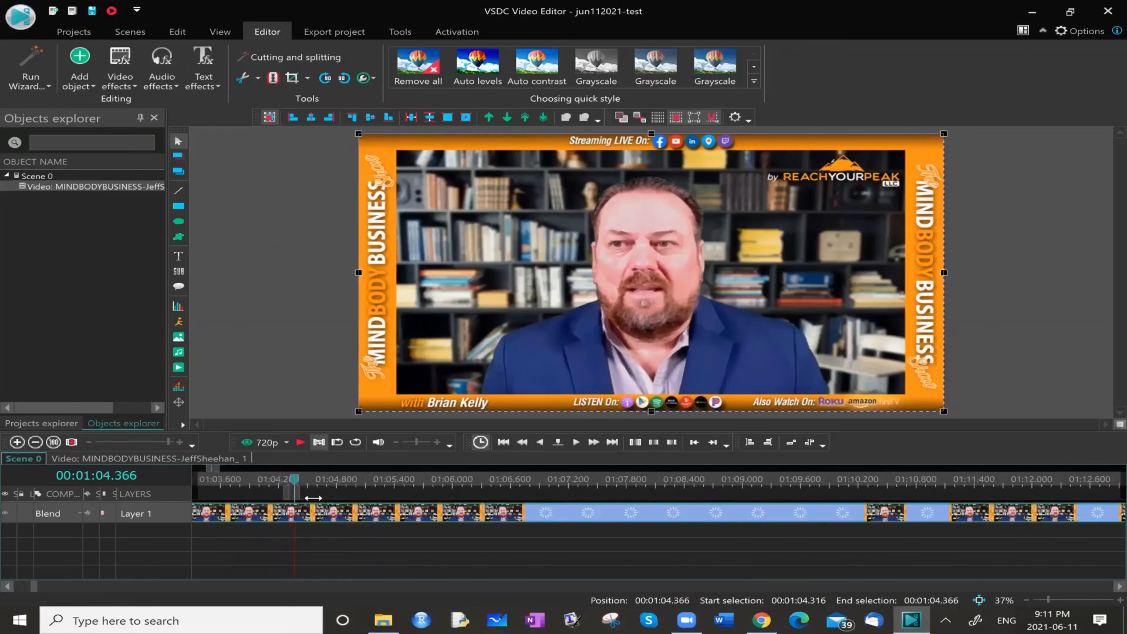
left_click(287, 493)
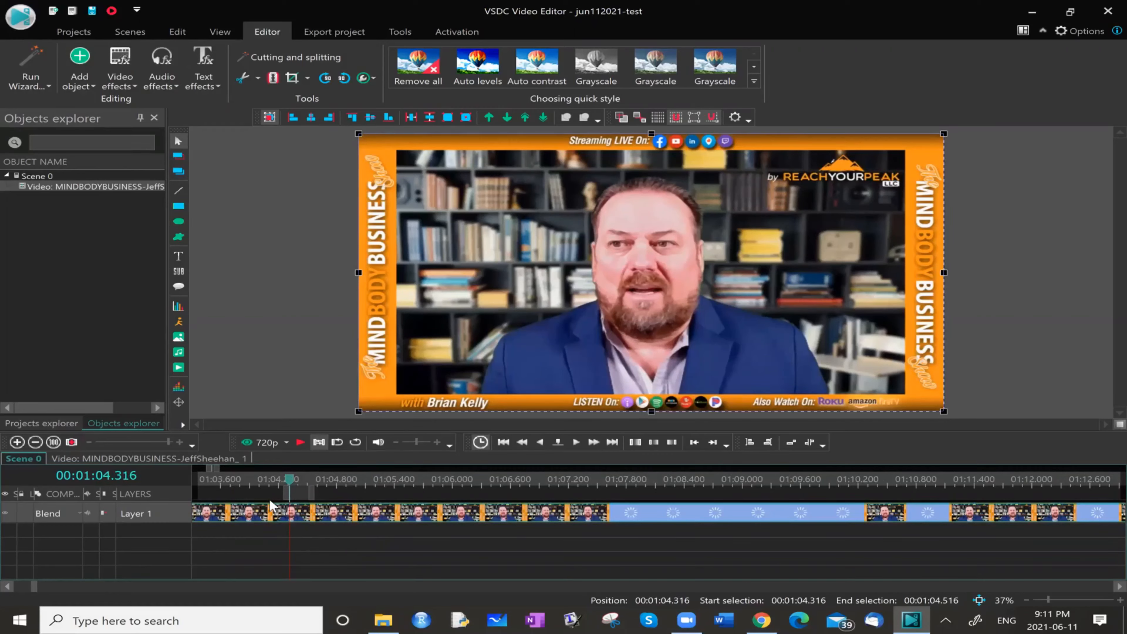
left_click(301, 443)
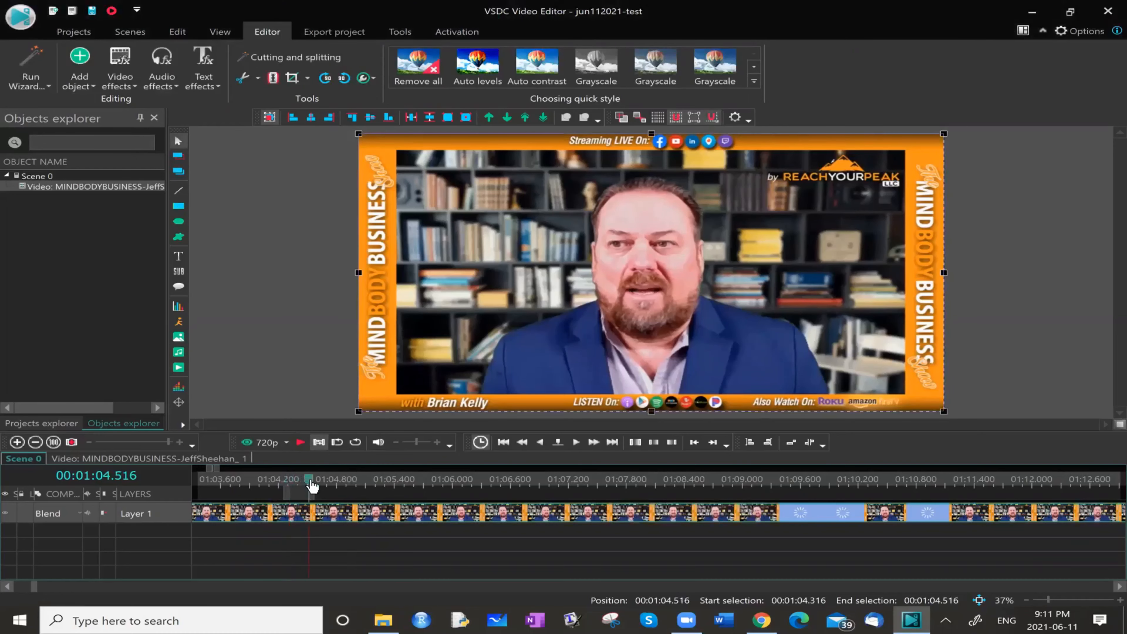
Step: Extend the range end to 01:05.633 and replay it from 01:04.316
left_click(302, 482)
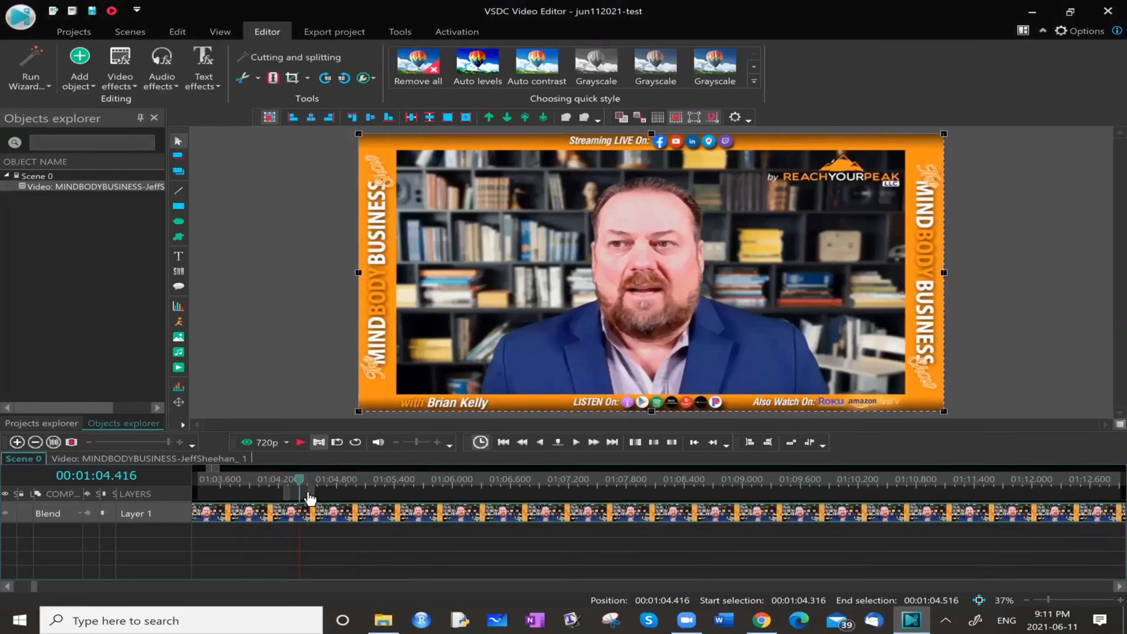
left_click_drag(313, 501, 420, 492)
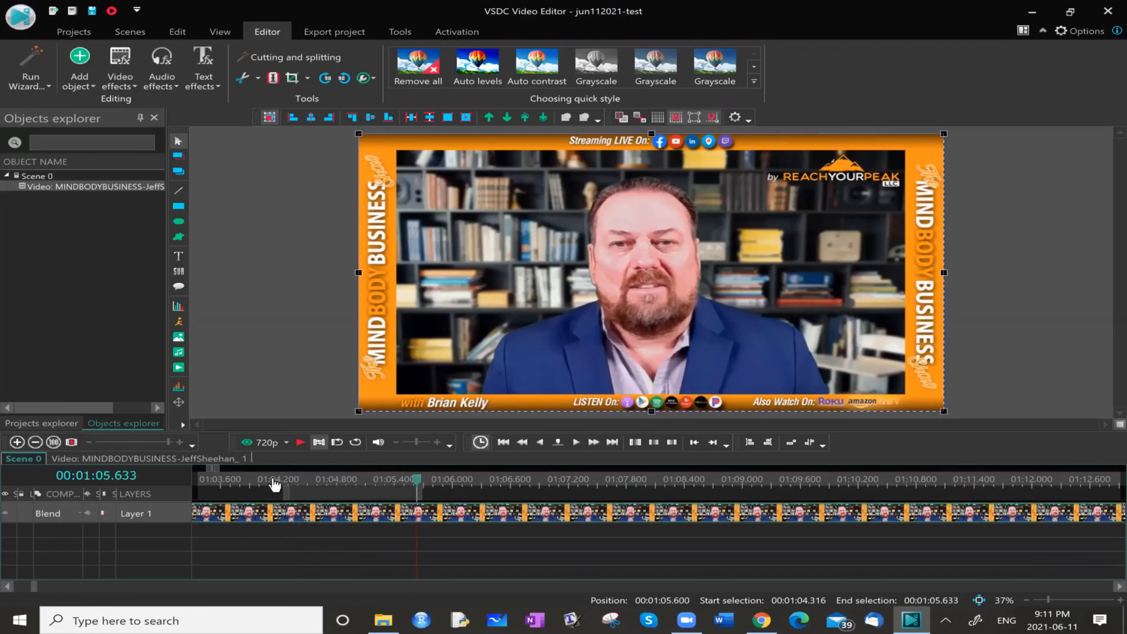
left_click(256, 481)
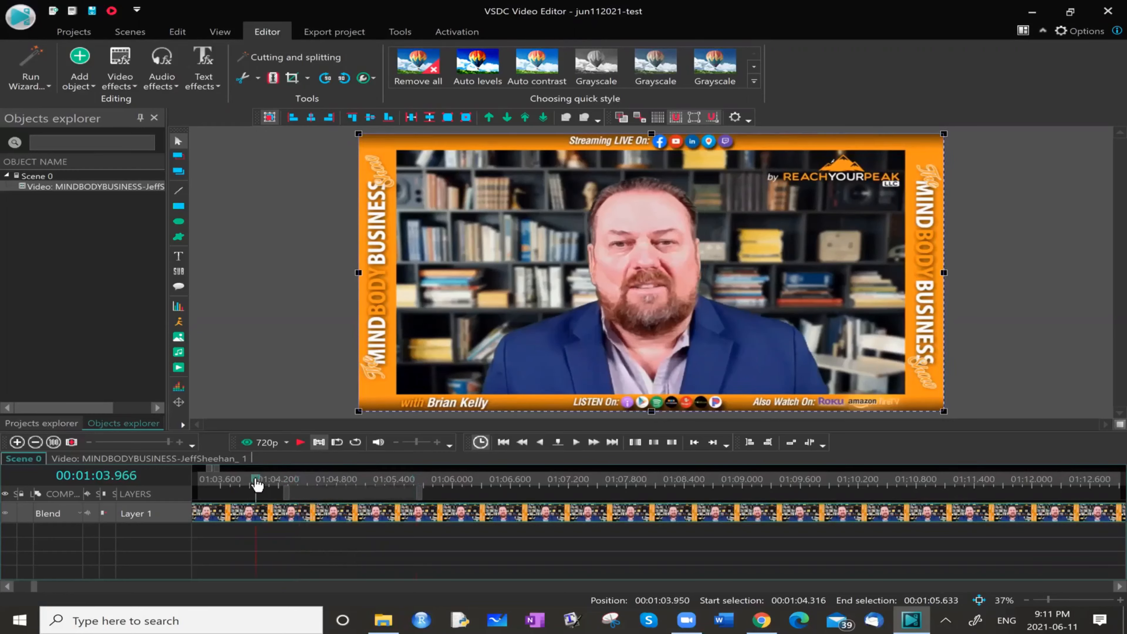
left_click(298, 483)
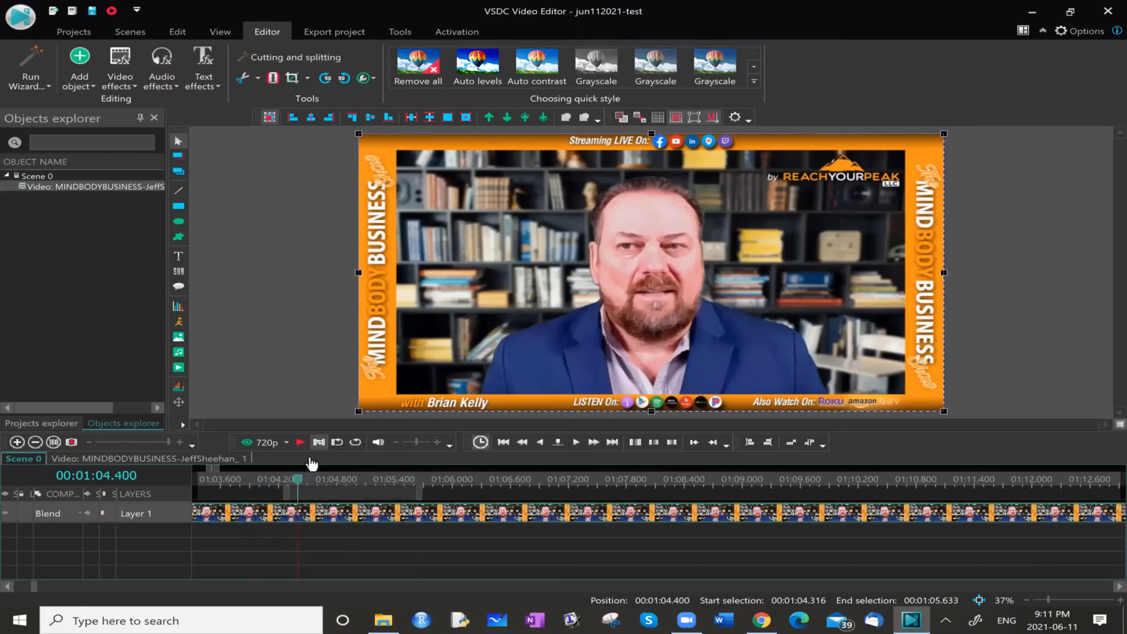
left_click(300, 443)
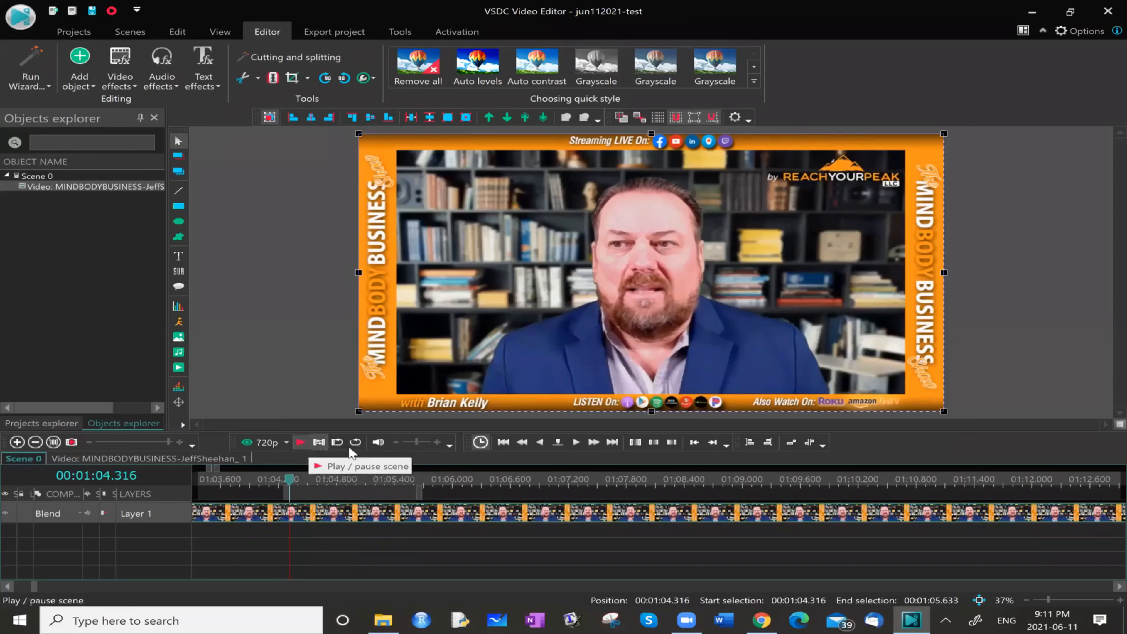
left_click(301, 443)
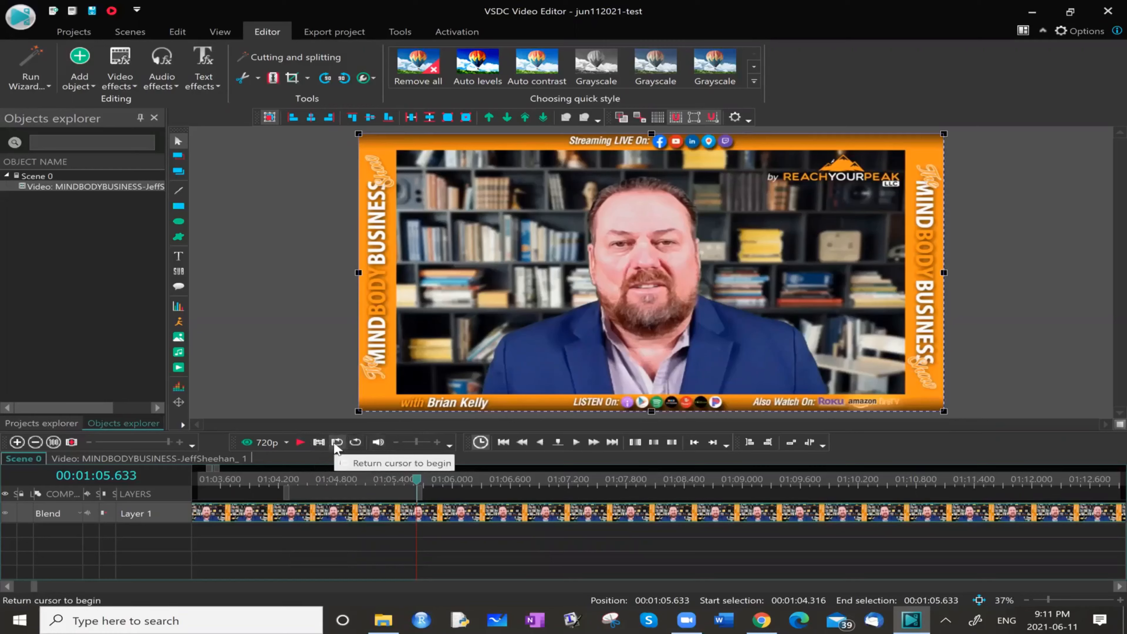
Step: Zoom in on the clip's ending, put the playhead at 01:03:13.933, and make playback return to its start
left_click(35, 443)
left_click(36, 442)
left_click(36, 442)
left_click(37, 442)
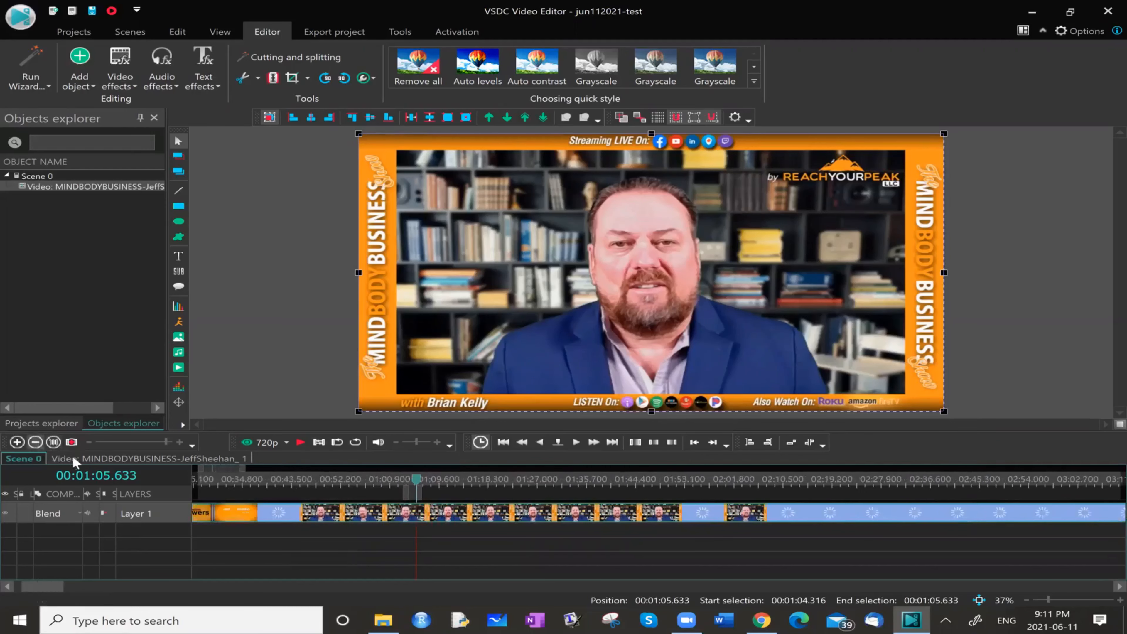
left_click(56, 441)
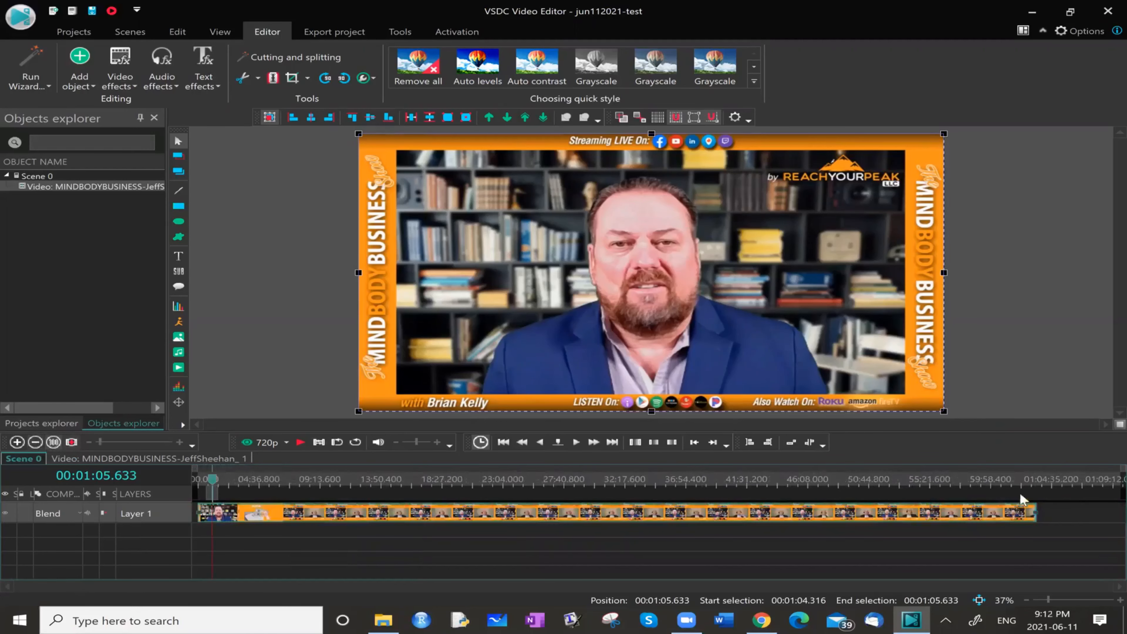
left_click(1030, 482)
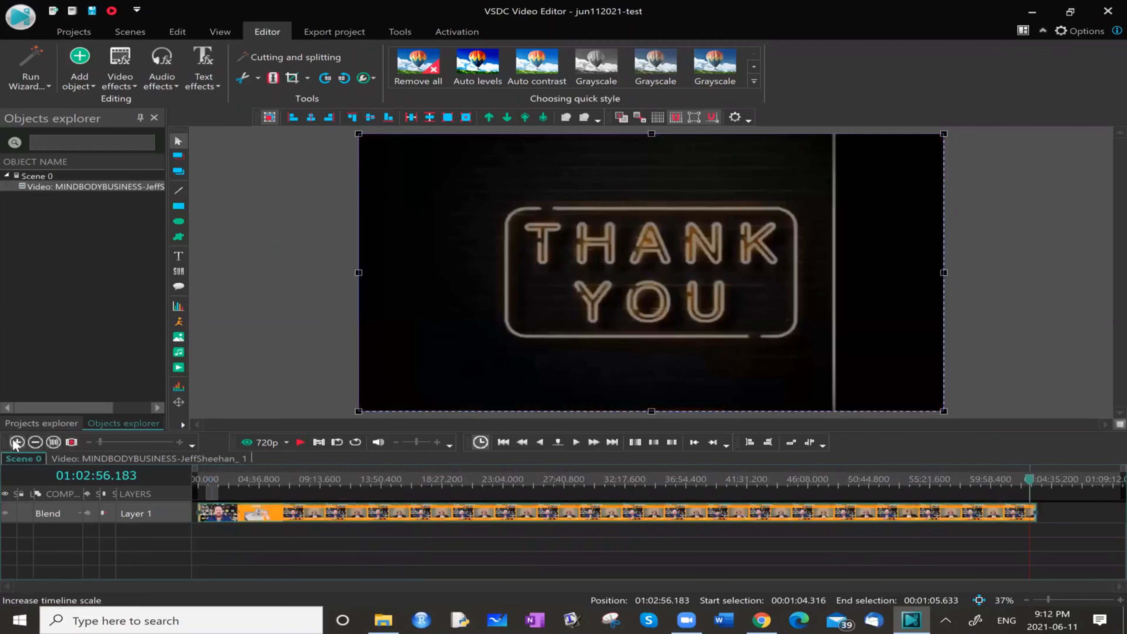
left_click(17, 442)
left_click(17, 442)
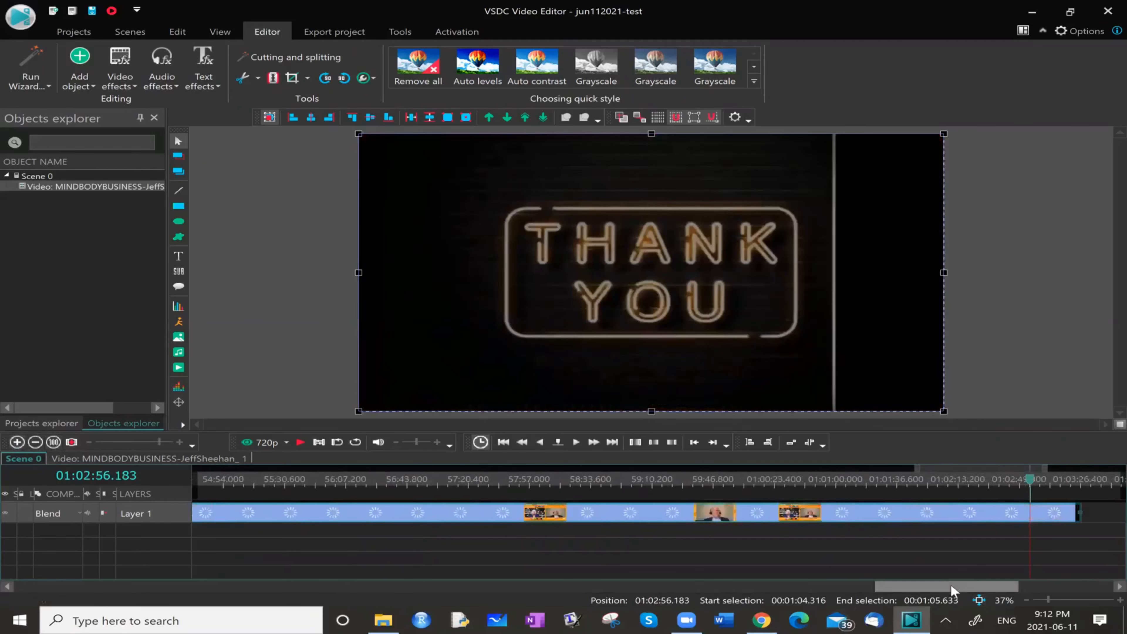
left_click_drag(950, 586, 990, 588)
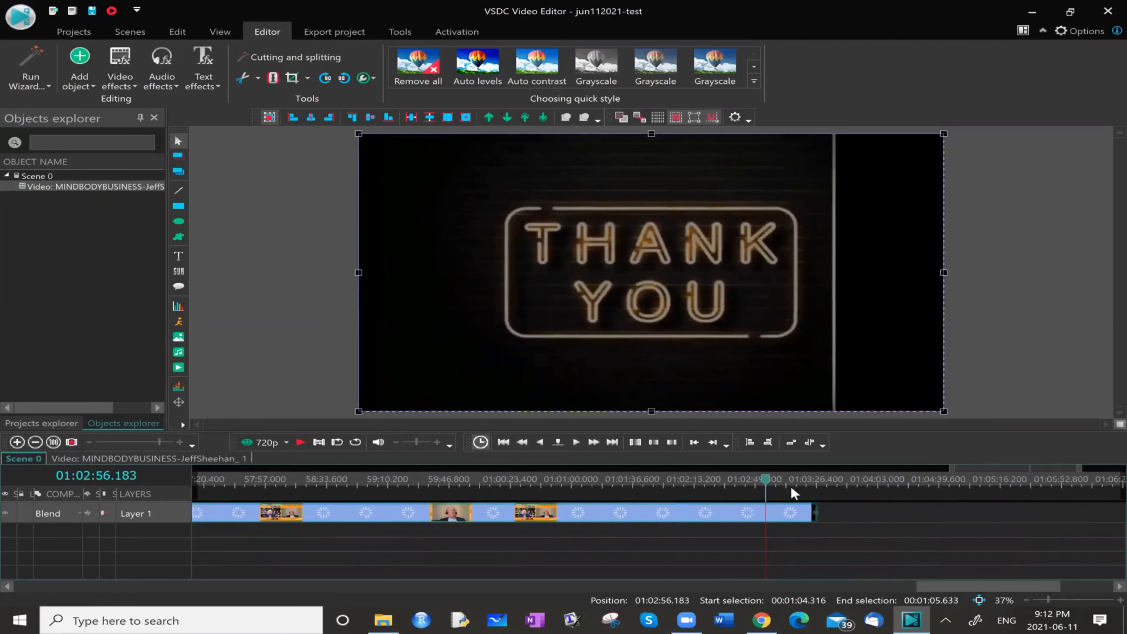
left_click(795, 479)
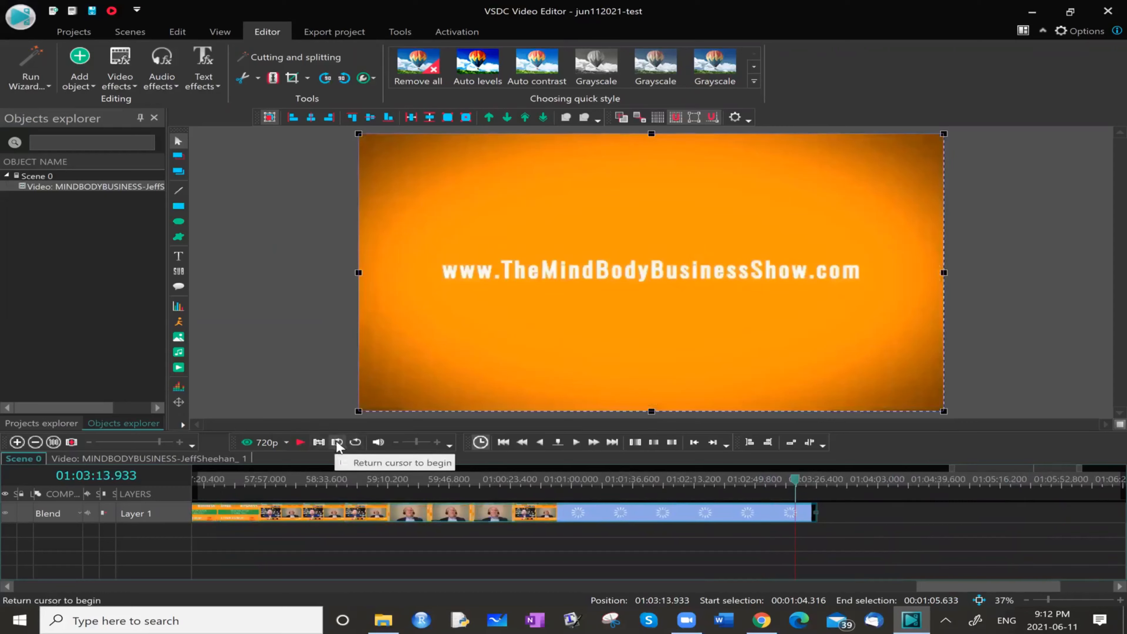
left_click(337, 442)
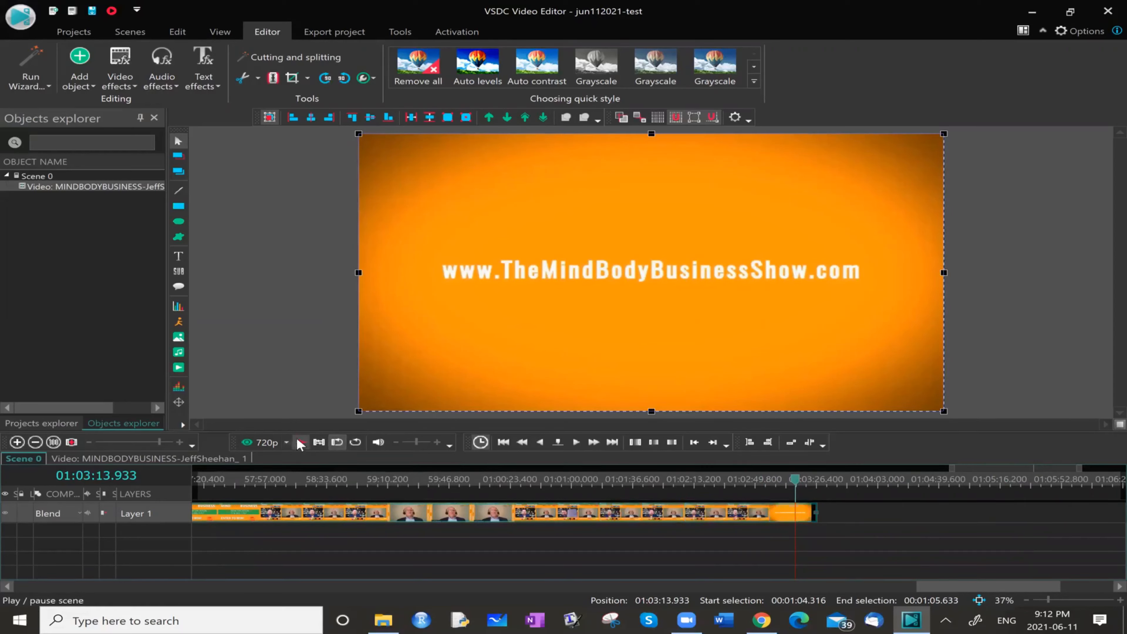
Step: Fit the whole clip in the timeline, then play and stop the ending preview
left_click(33, 442)
left_click(33, 441)
left_click(33, 442)
left_click(33, 442)
left_click(33, 442)
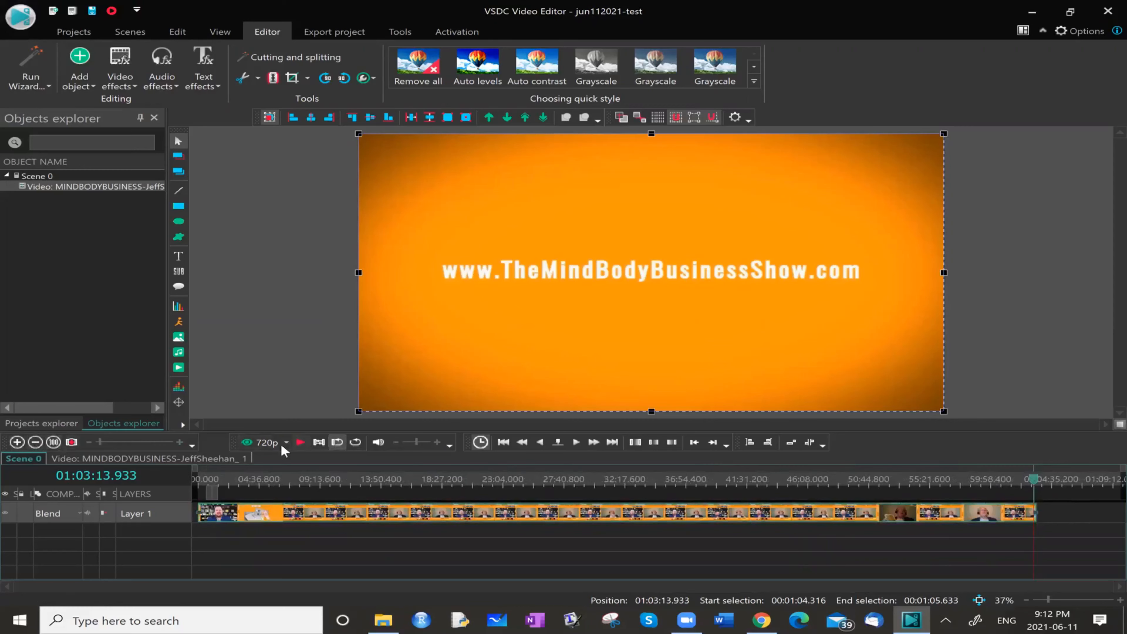
left_click(300, 446)
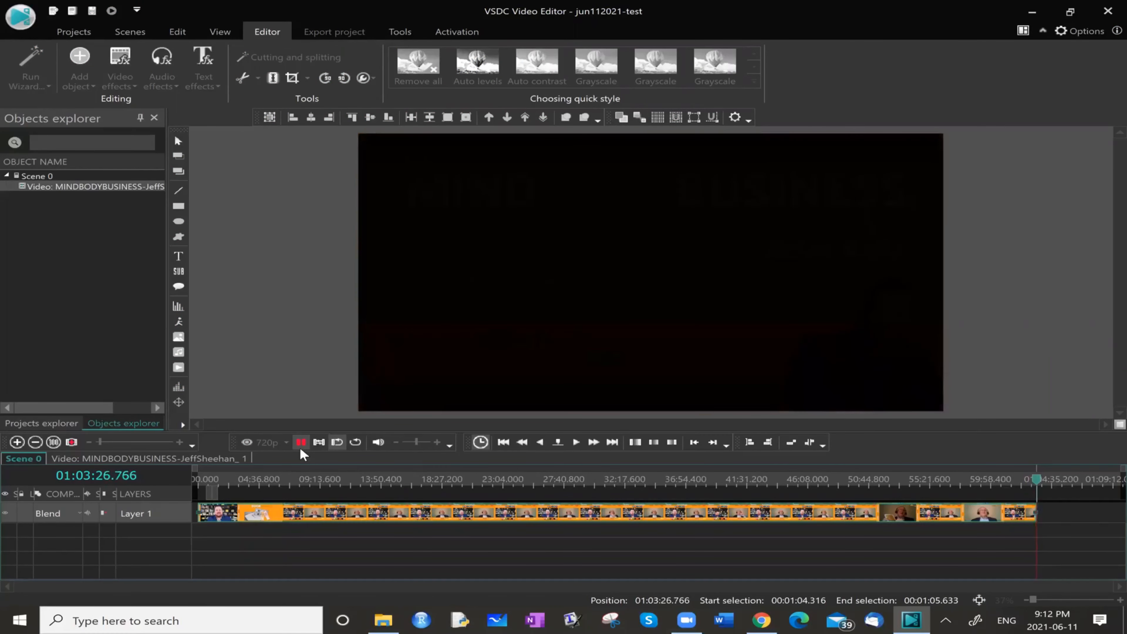
left_click(300, 446)
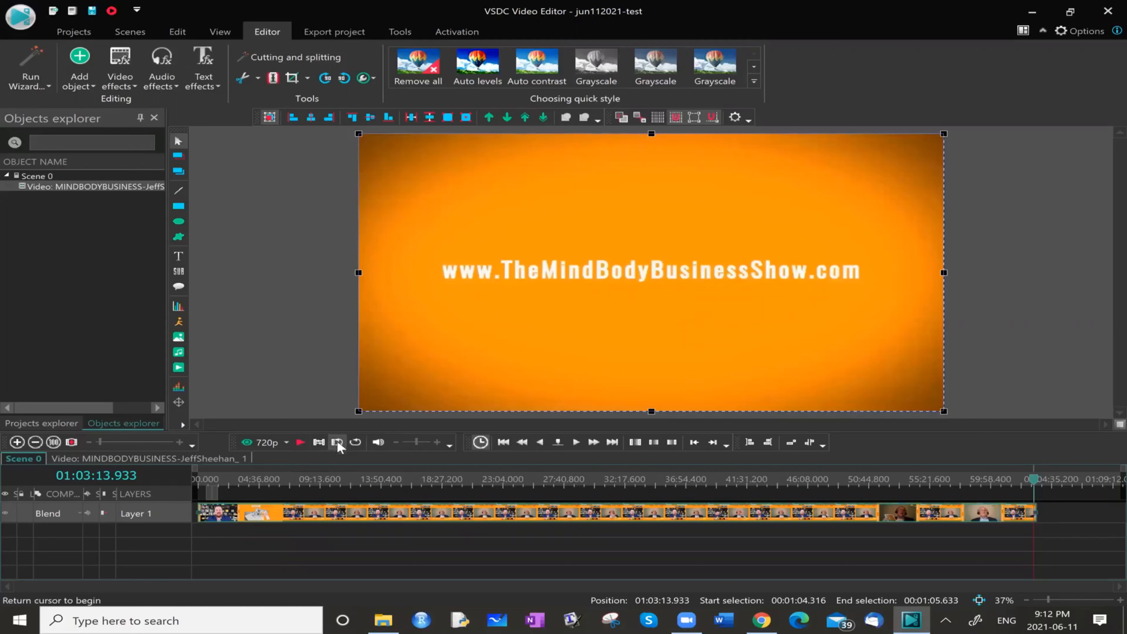
Step: Zoom in on the clip's last minutes and set the play position at about 01:03:23
left_click(17, 442)
left_click(17, 442)
left_click(17, 442)
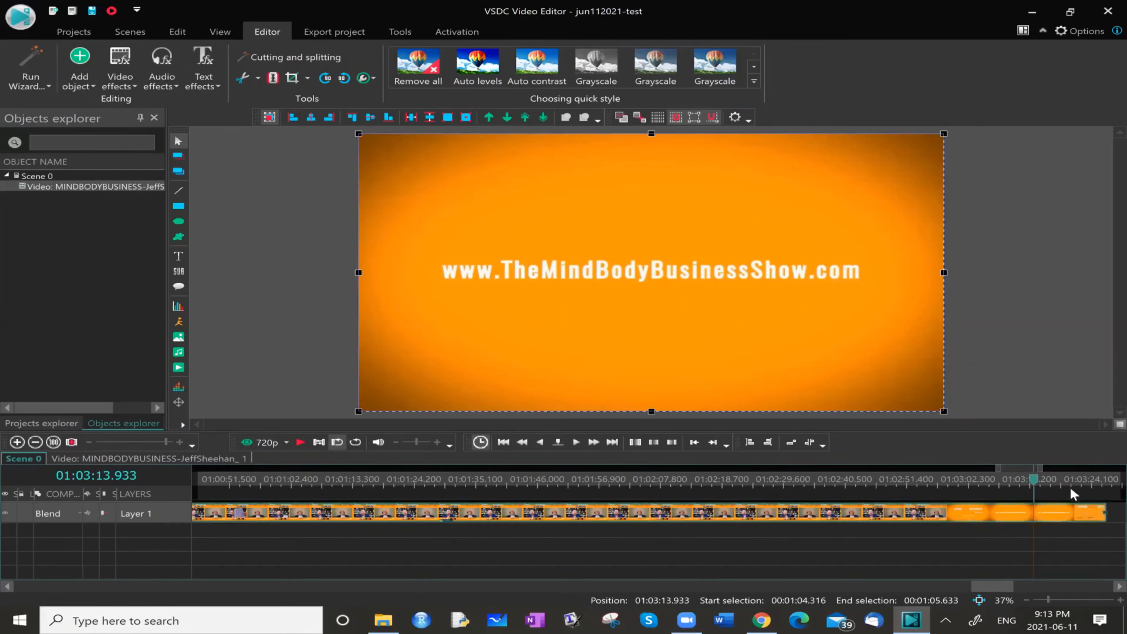
left_click_drag(1046, 470, 1025, 472)
scroll(832, 499, "down", 5)
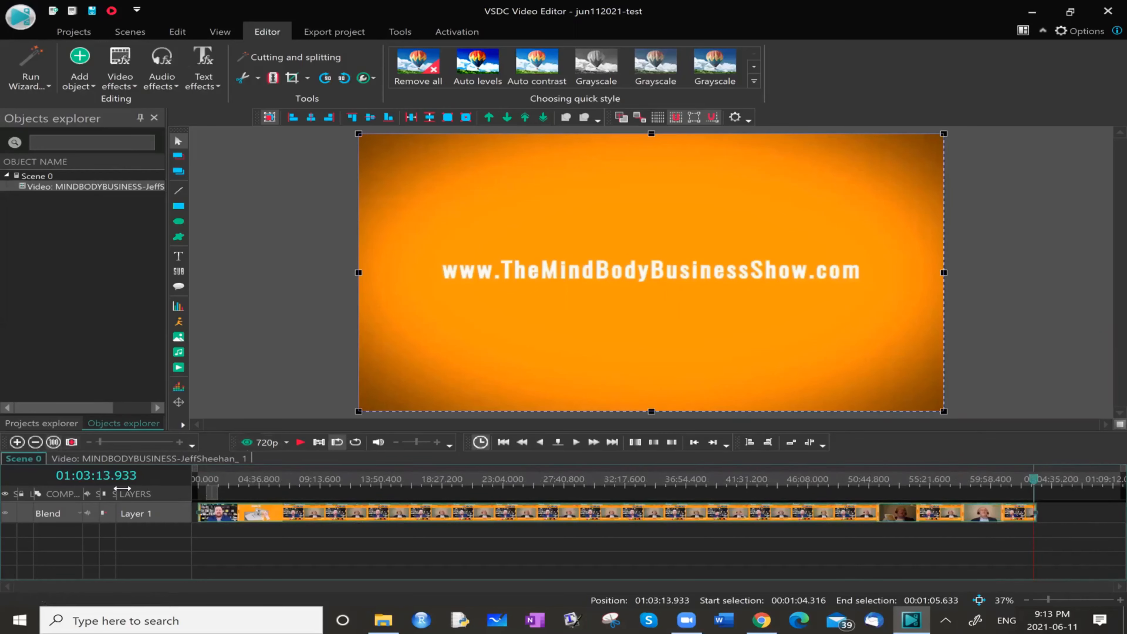
left_click(212, 482)
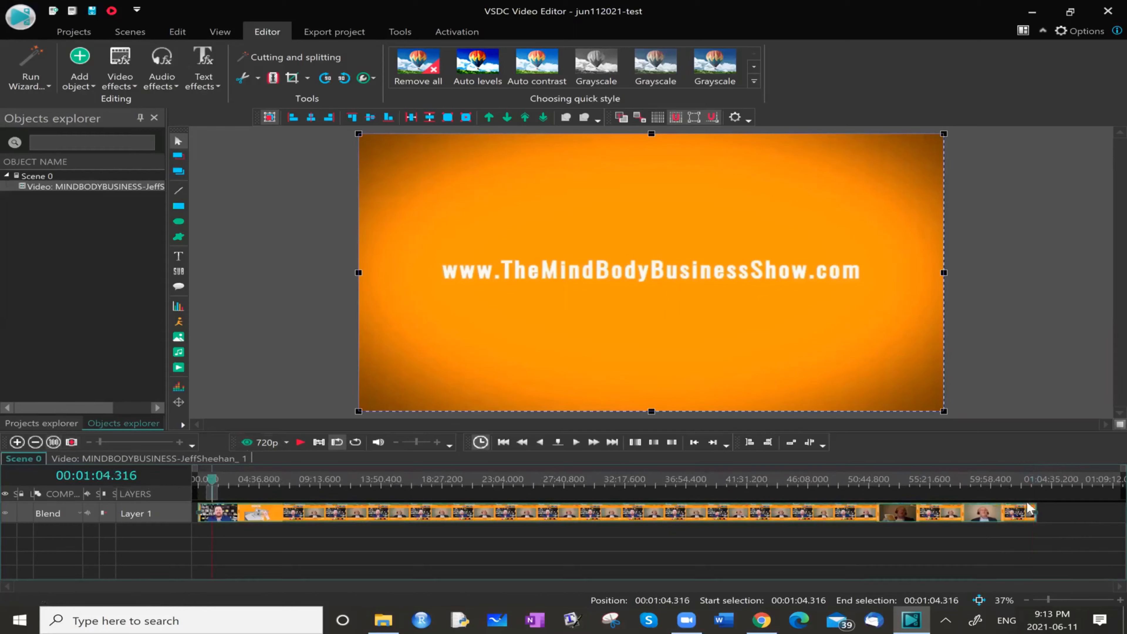
key("Home")
key("End")
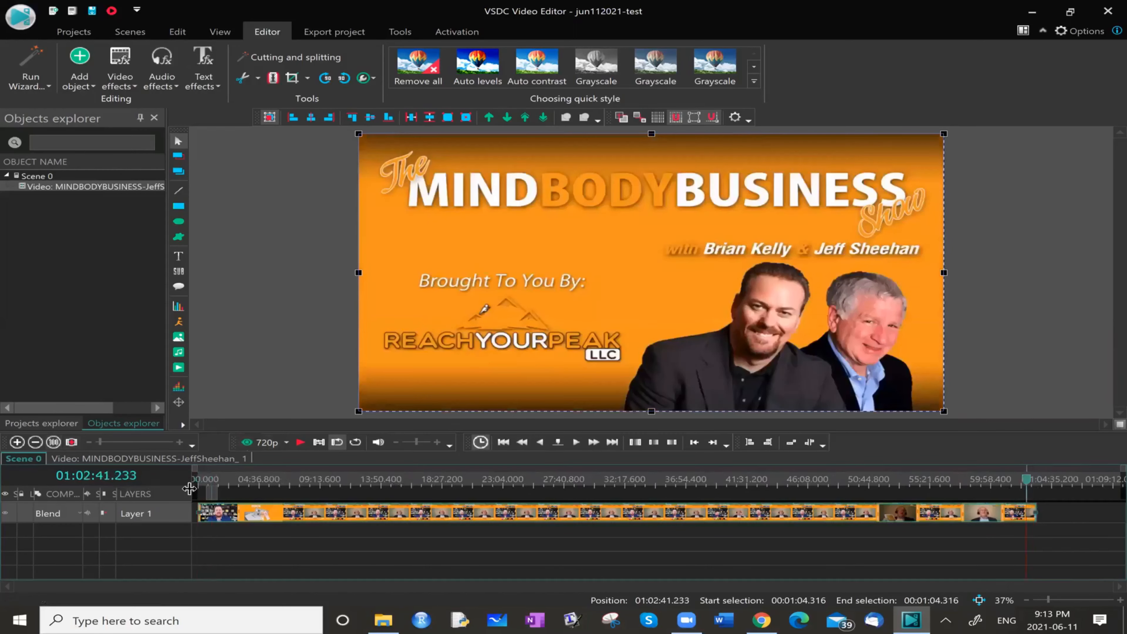
left_click(17, 442)
left_click(17, 439)
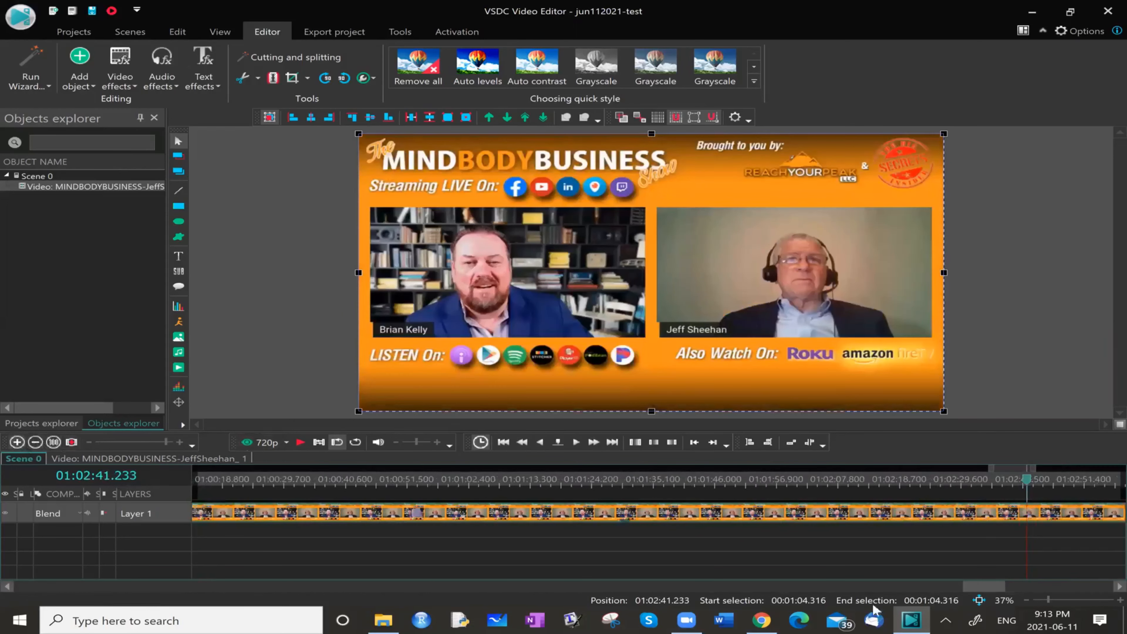
left_click(1021, 587)
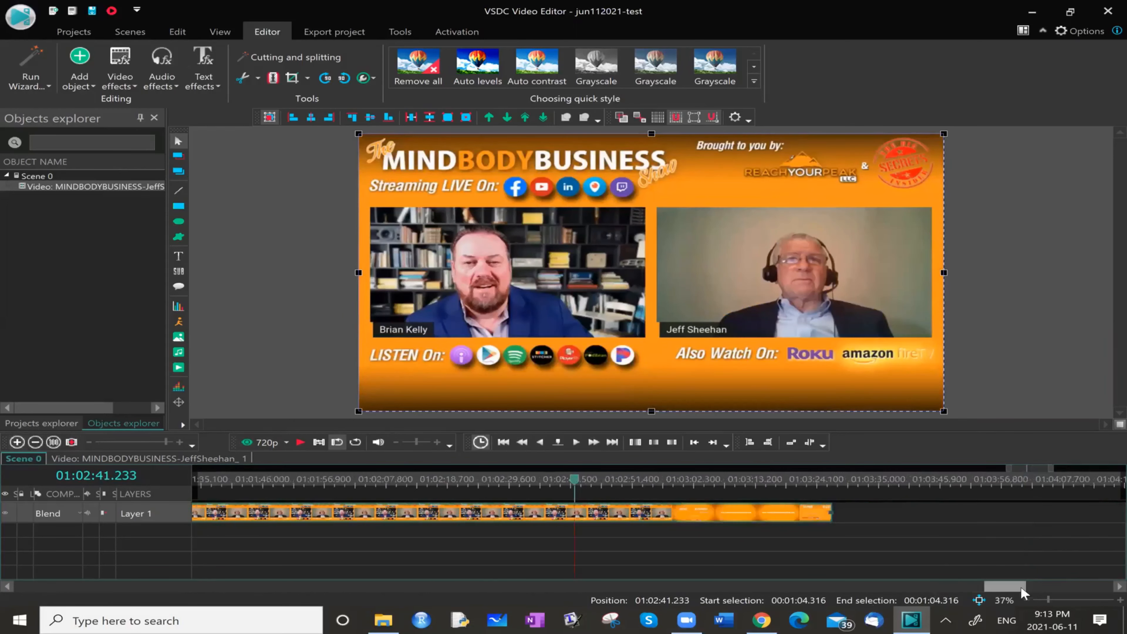
left_click(725, 481)
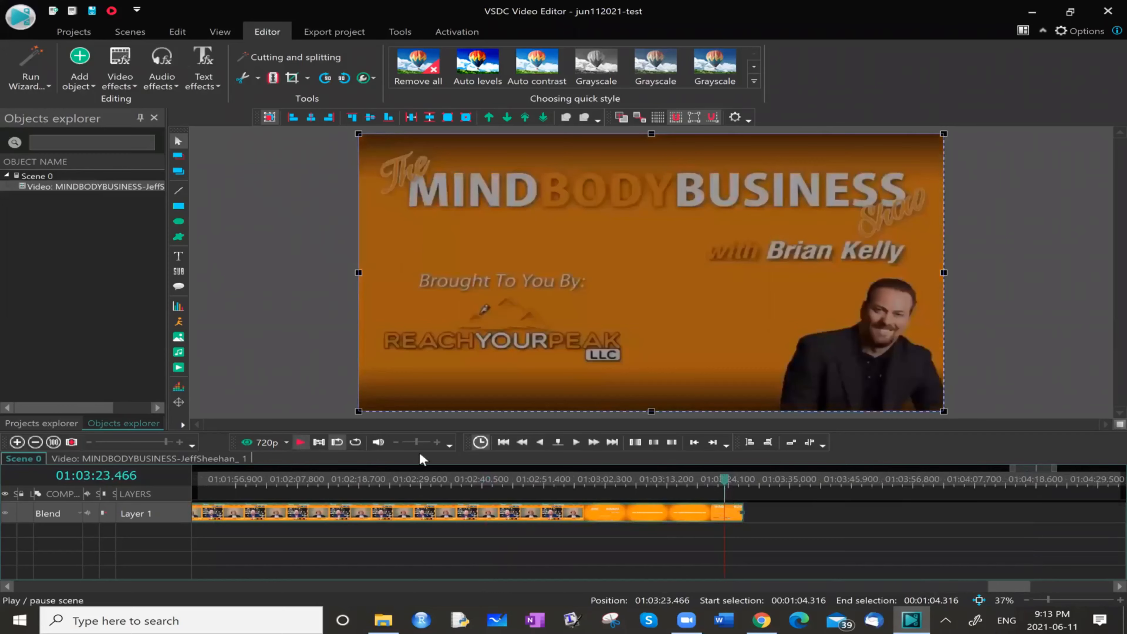
Step: Play the clip's ending in the preview, then stop it
left_click(300, 442)
left_click(328, 443)
left_click(298, 443)
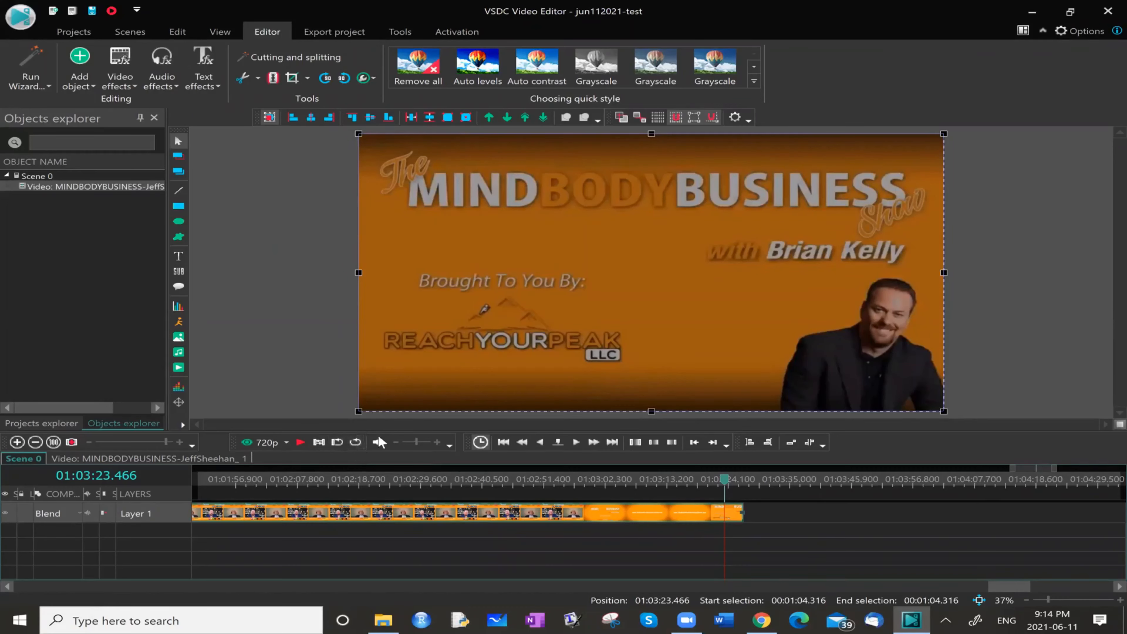
Step: Enable Loop playing for the timeline and start the looped preview
right_click(355, 442)
left_click(356, 443)
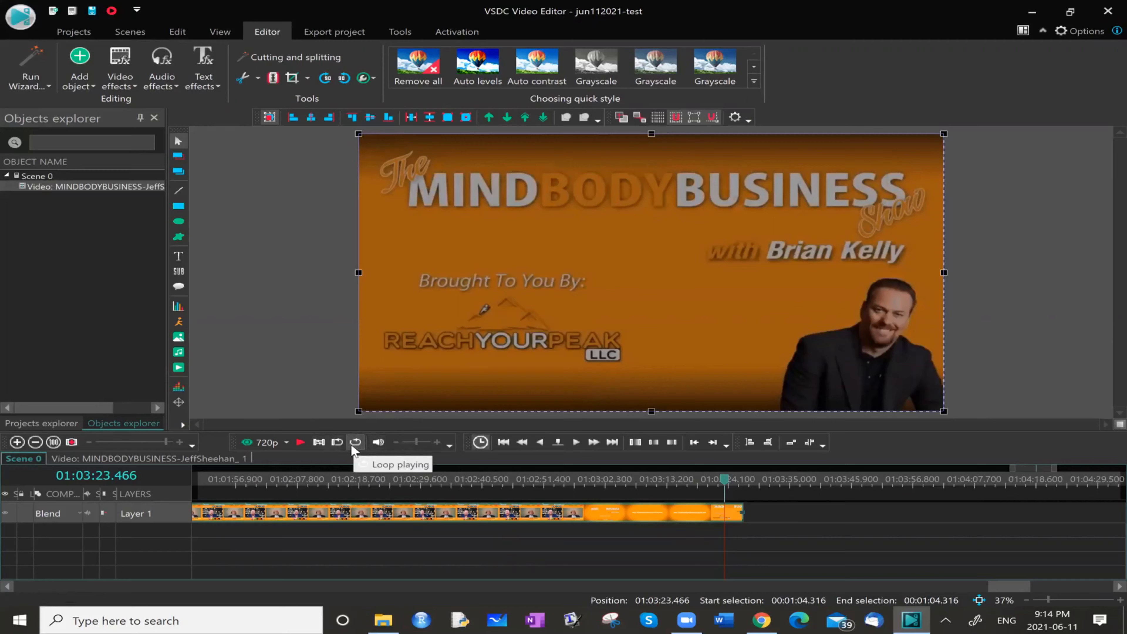
left_click(300, 444)
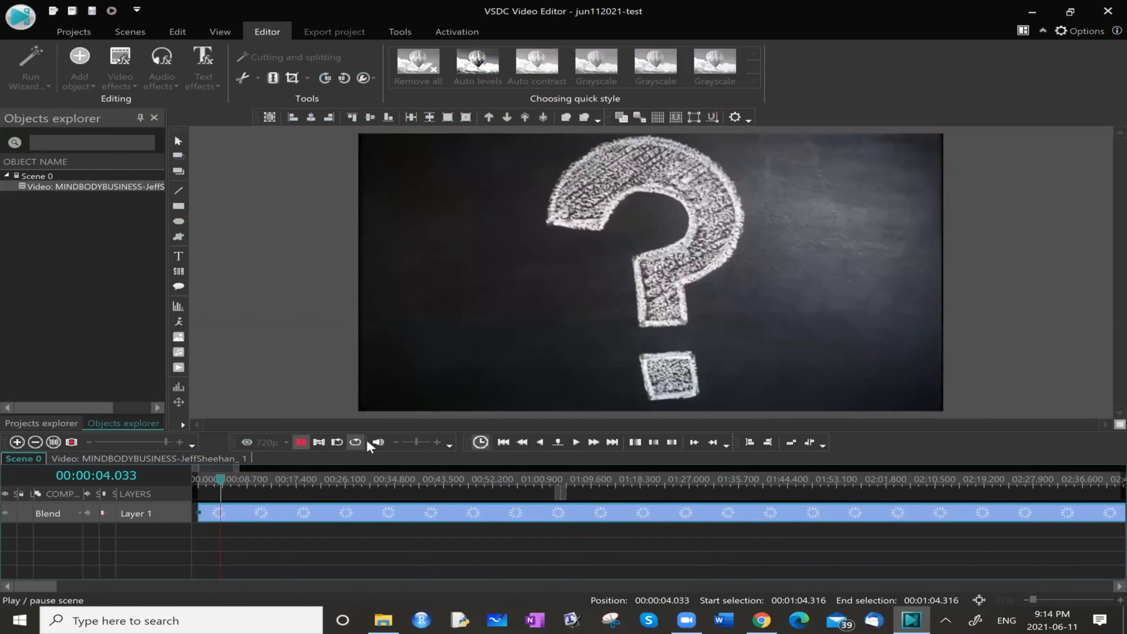
Step: Stop playback, scroll the timeline, and replay the preview from near the clip's end
left_click(356, 443)
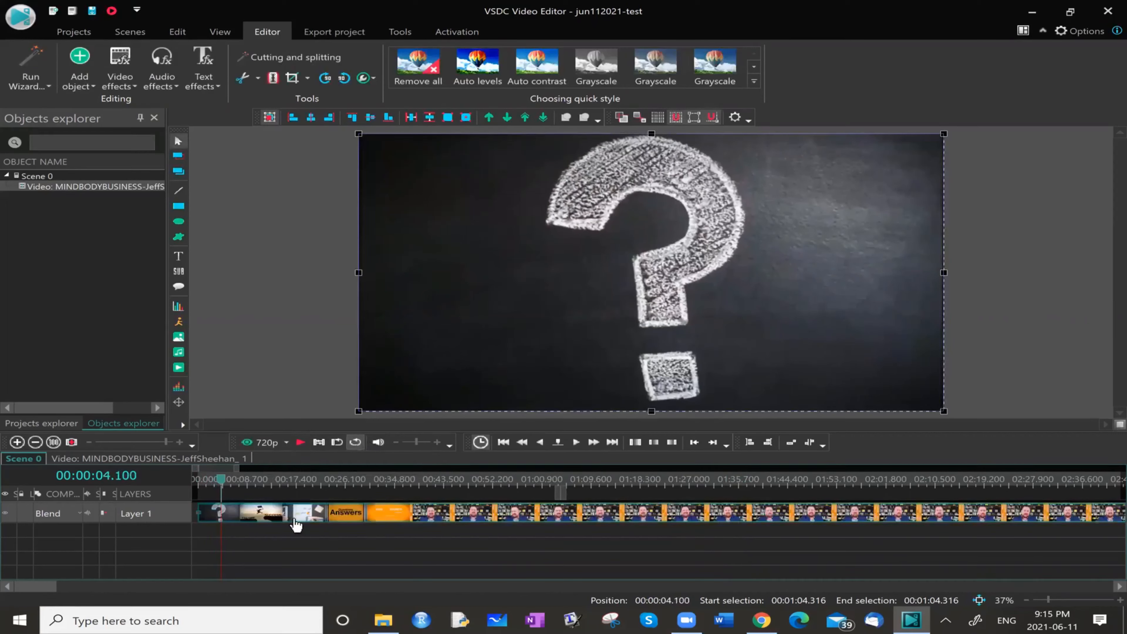
left_click_drag(45, 587, 173, 587)
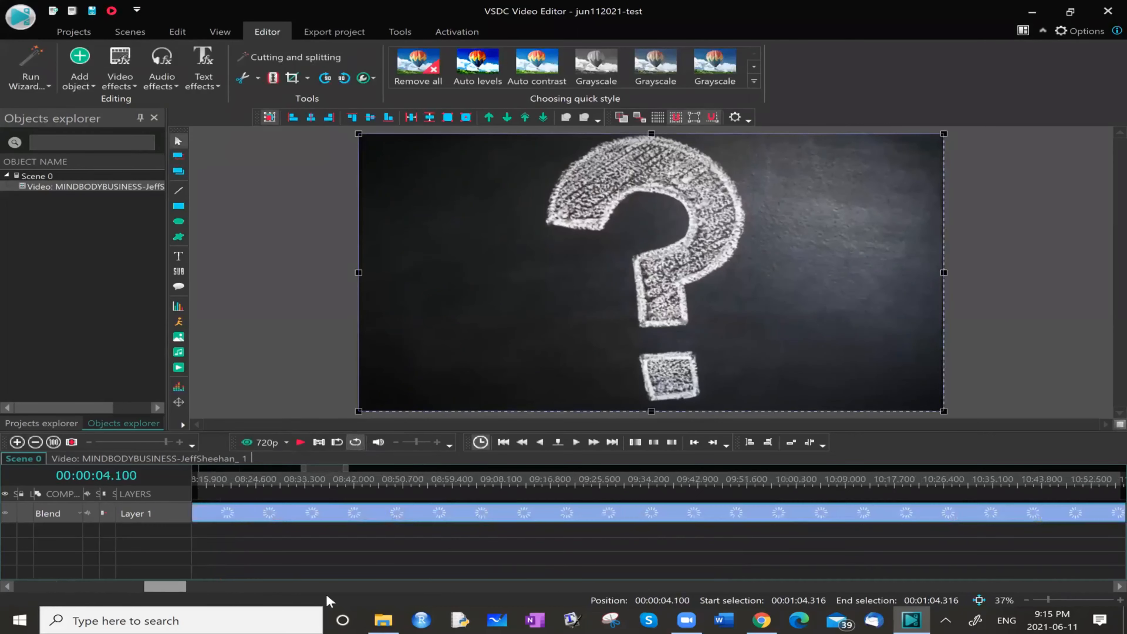
left_click_drag(510, 607, 1021, 607)
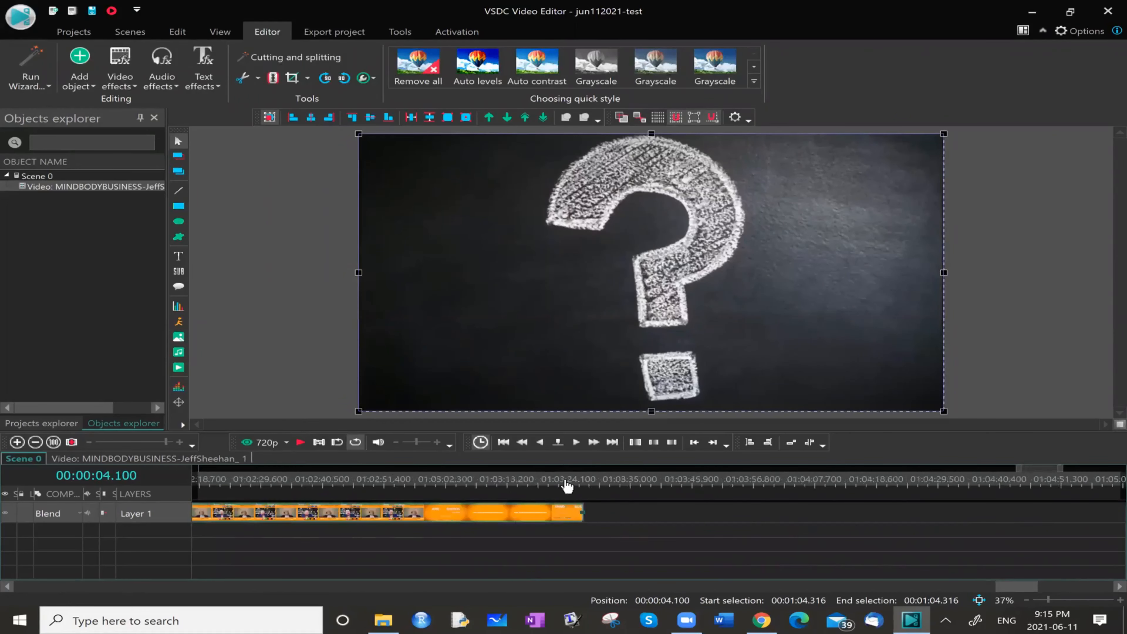
left_click(556, 489)
left_click(300, 442)
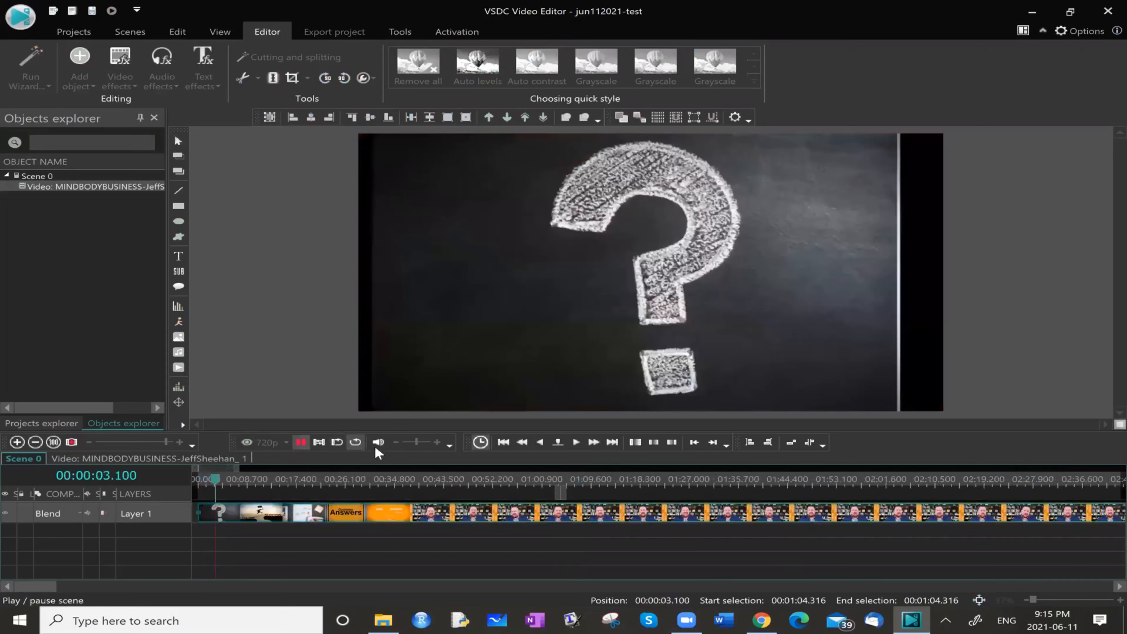
Step: Stop at 00:00:03.133, select the whole clip range, and open the Cutting and splitting dropdown
key("space")
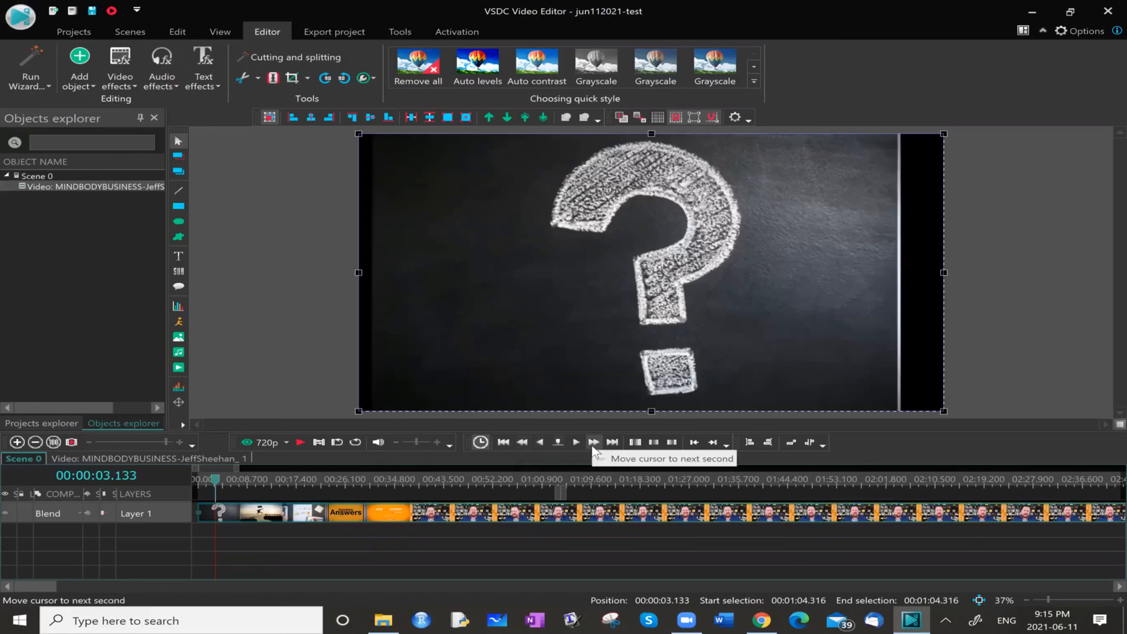
left_click(635, 444)
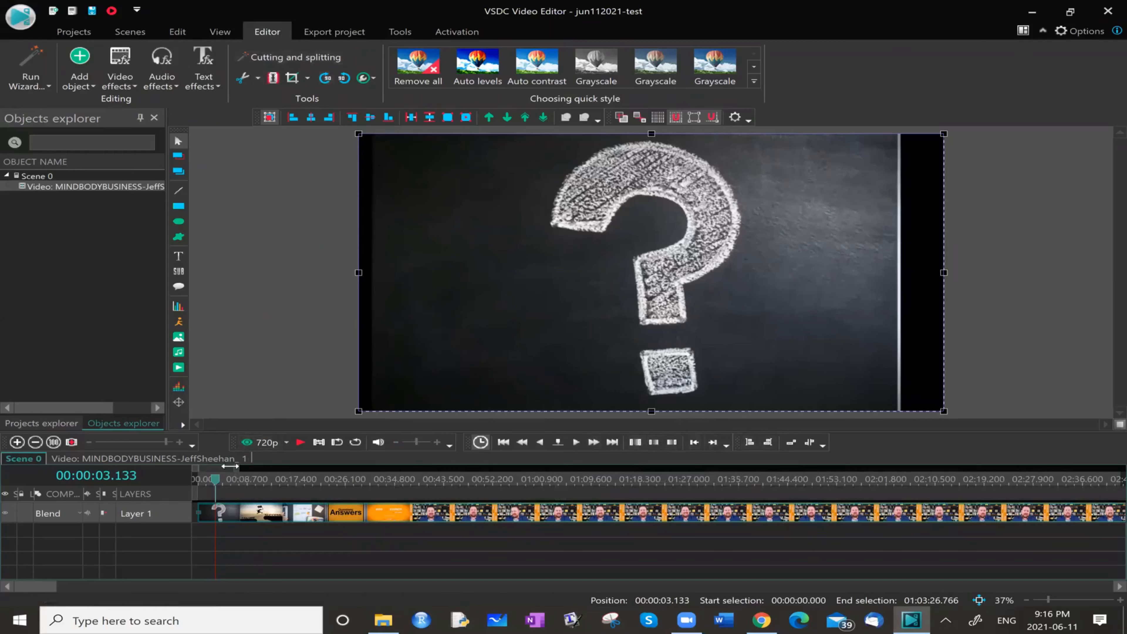
left_click(258, 79)
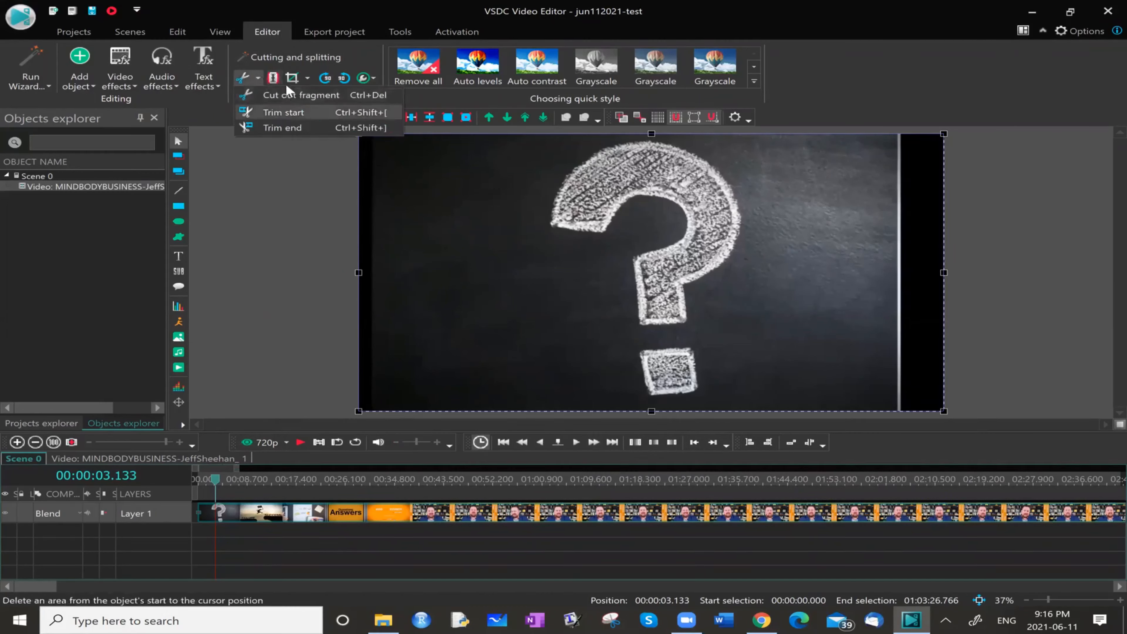
Step: Locate where the host's intro begins, stopping the preview at 00:00:41.050
left_click(257, 74)
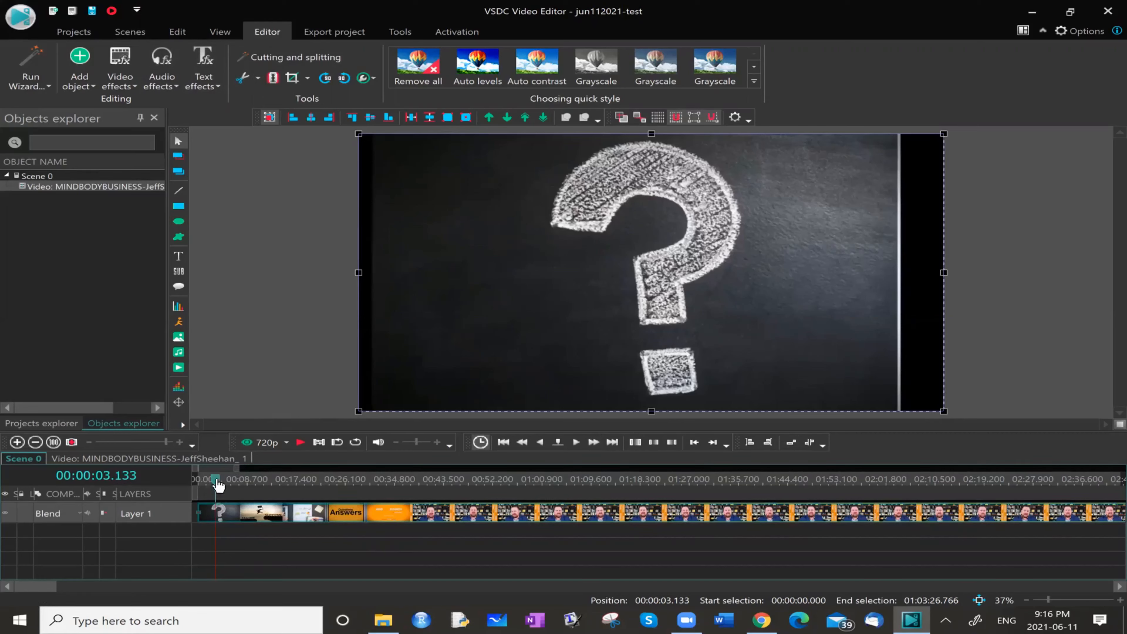
left_click_drag(219, 487, 413, 499)
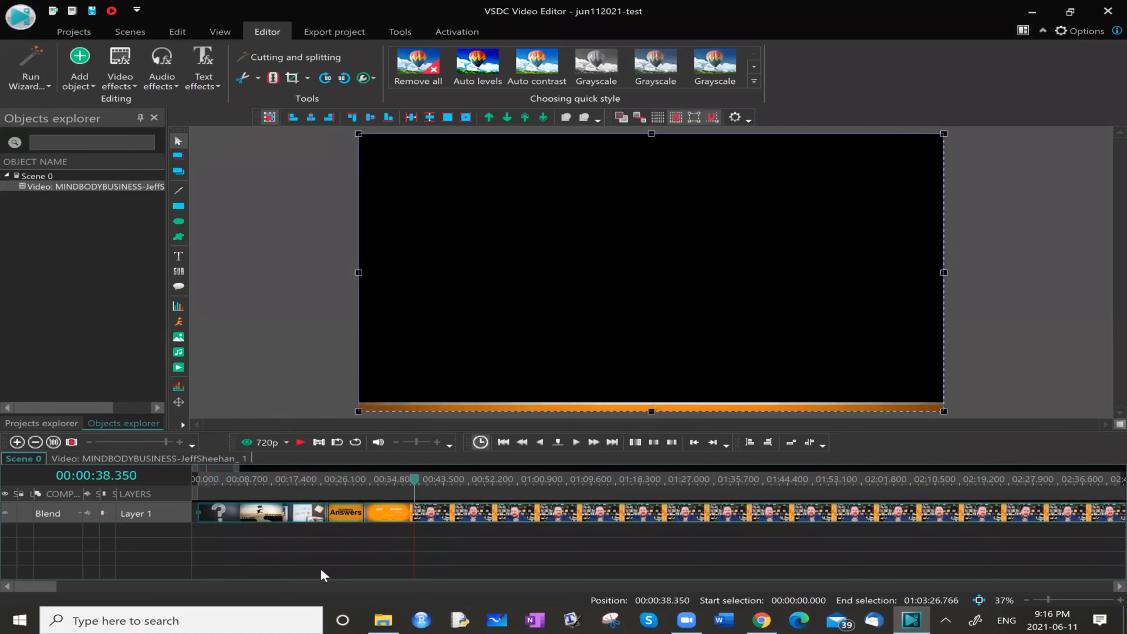
left_click(301, 440)
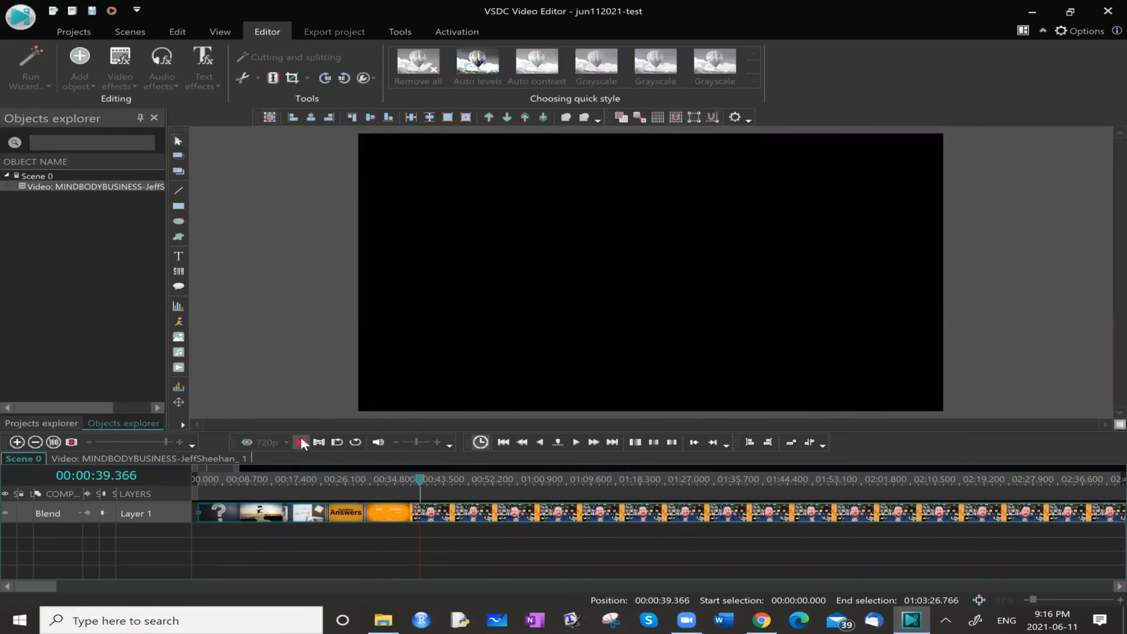
left_click(301, 442)
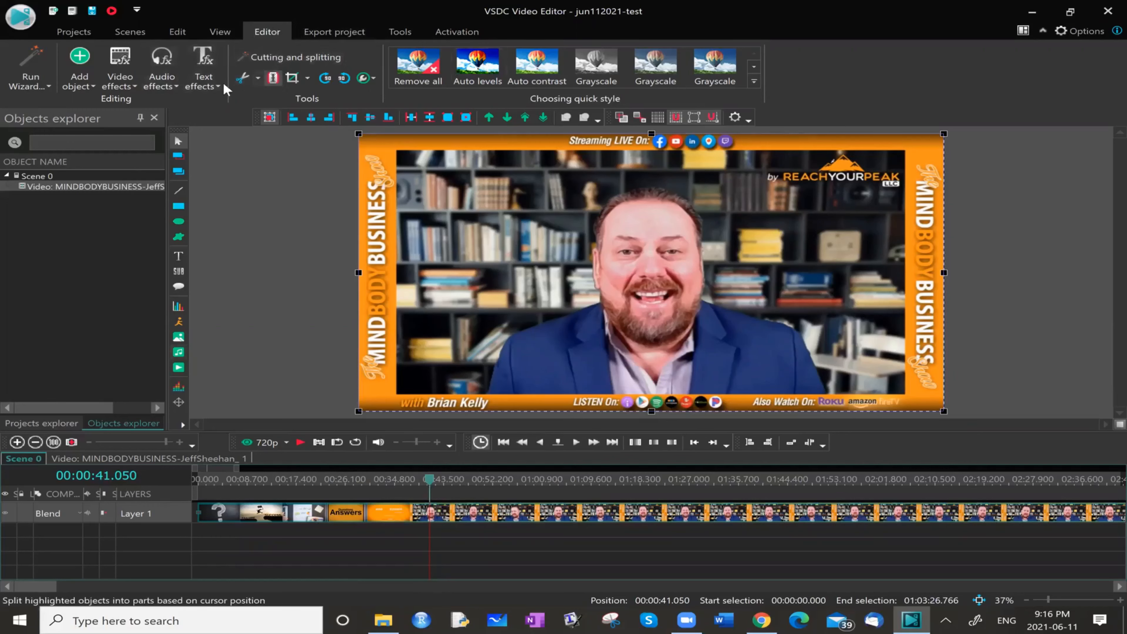
Step: Trim the clip's start at 00:00:41.050 and zoom the timeline out
left_click(259, 77)
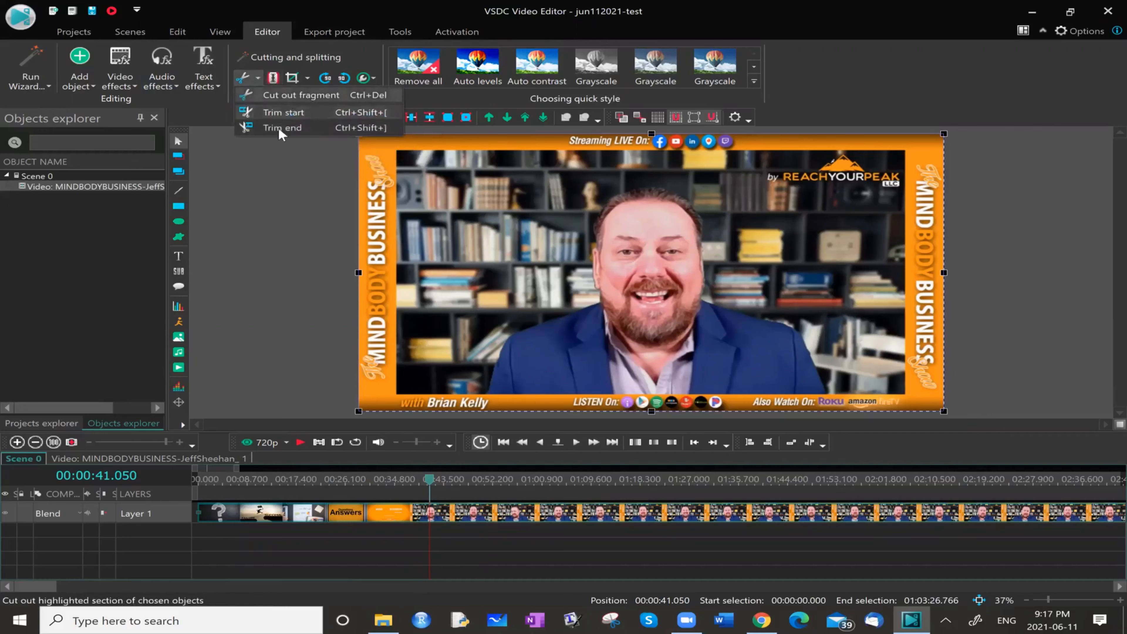
left_click(343, 116)
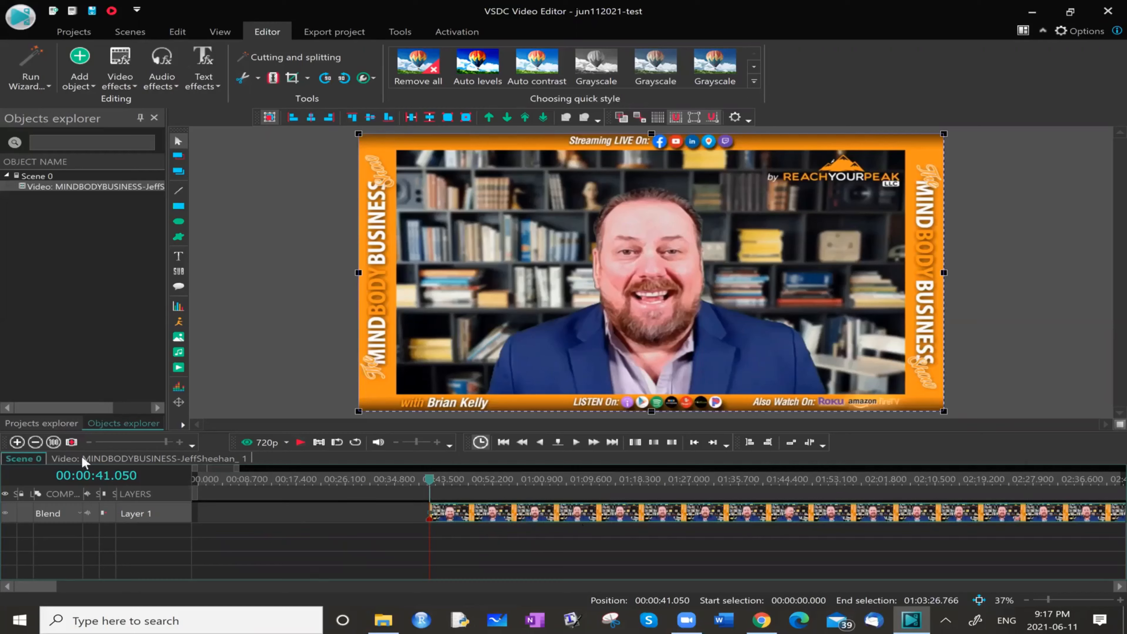
left_click(34, 443)
Step: Jump near the clip's end and play the preview to find the talk ending at 01:02:53.650
left_click(35, 443)
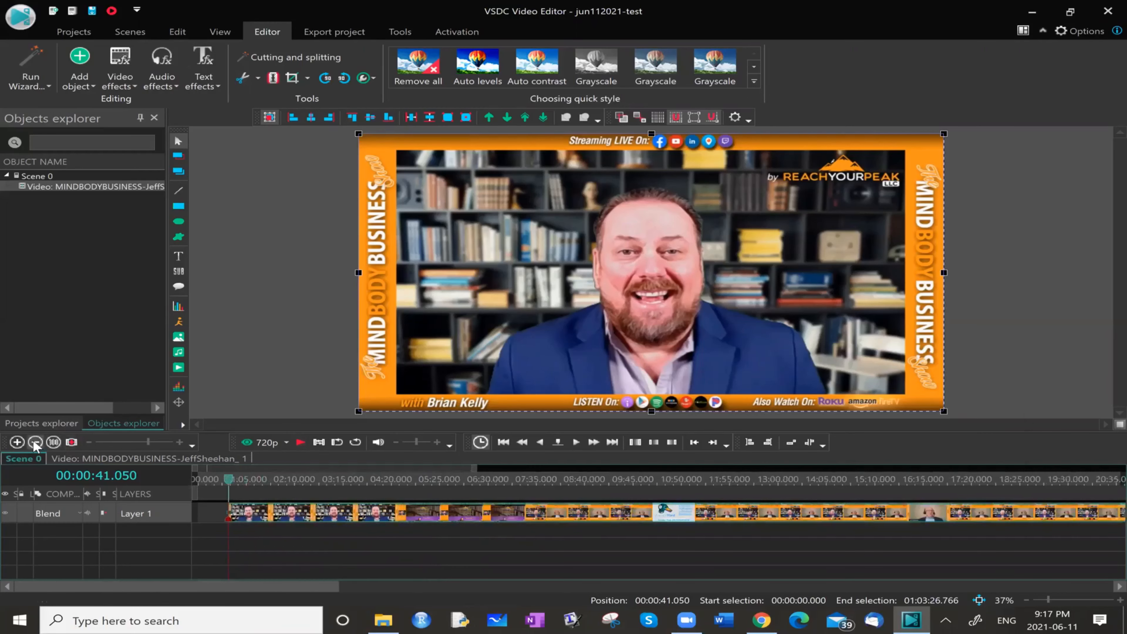
left_click(34, 442)
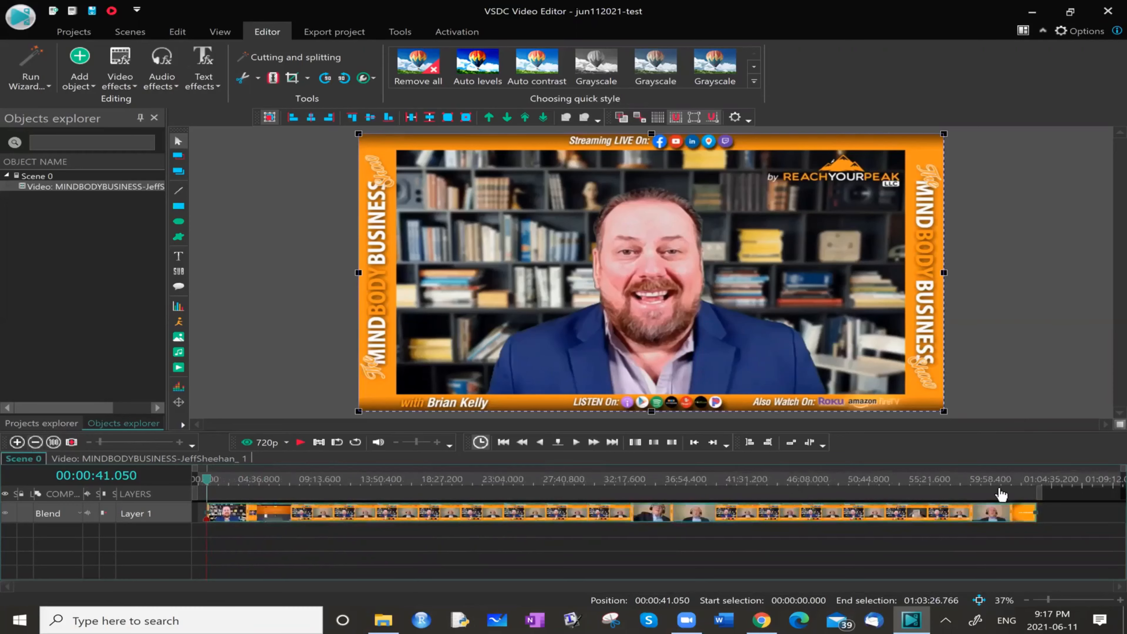
left_click(990, 484)
left_click(1014, 479)
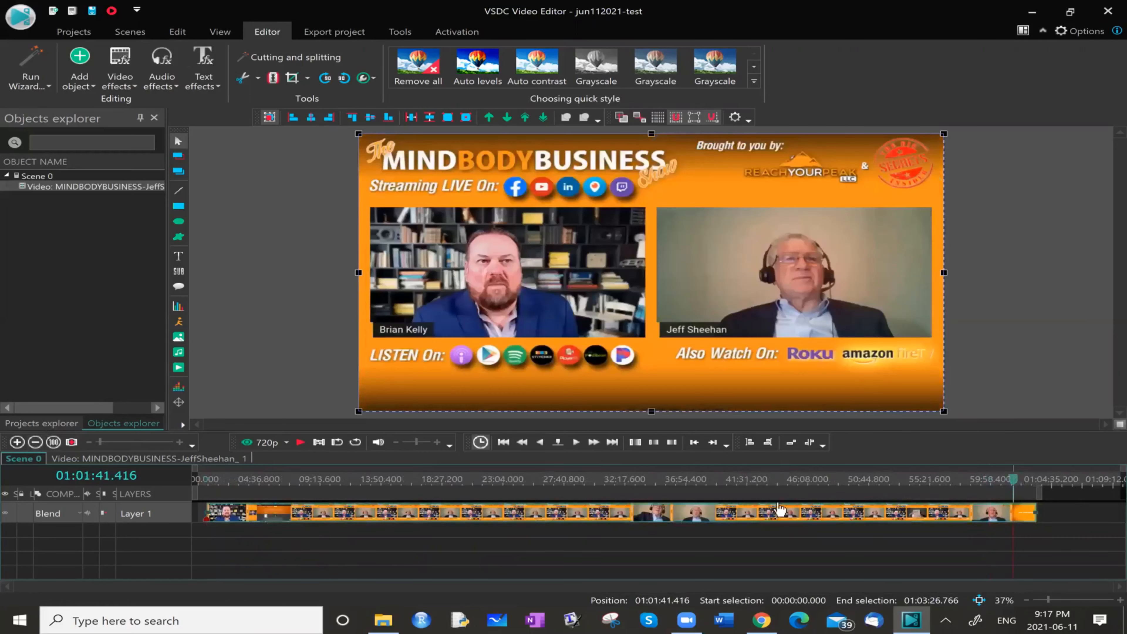
left_click(301, 442)
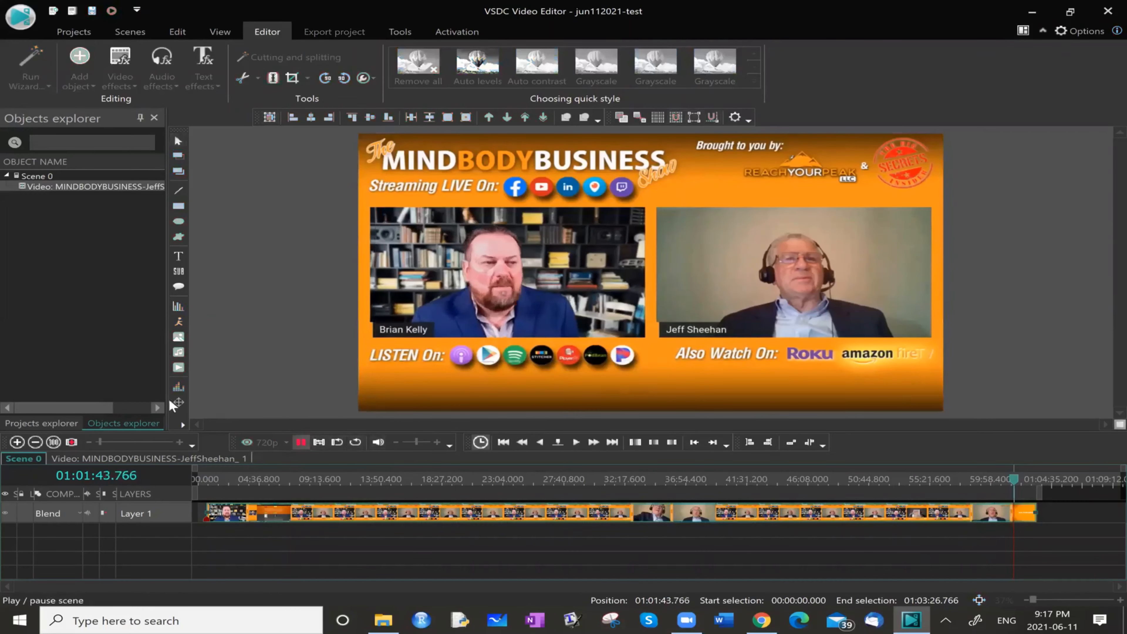
left_click(17, 442)
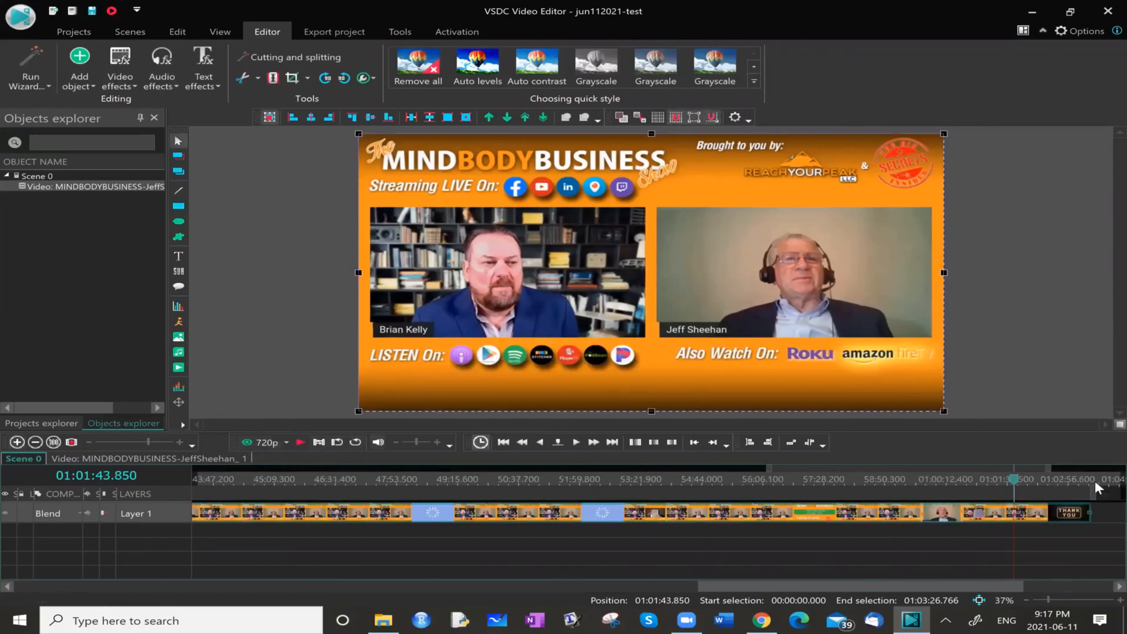
left_click(1051, 482)
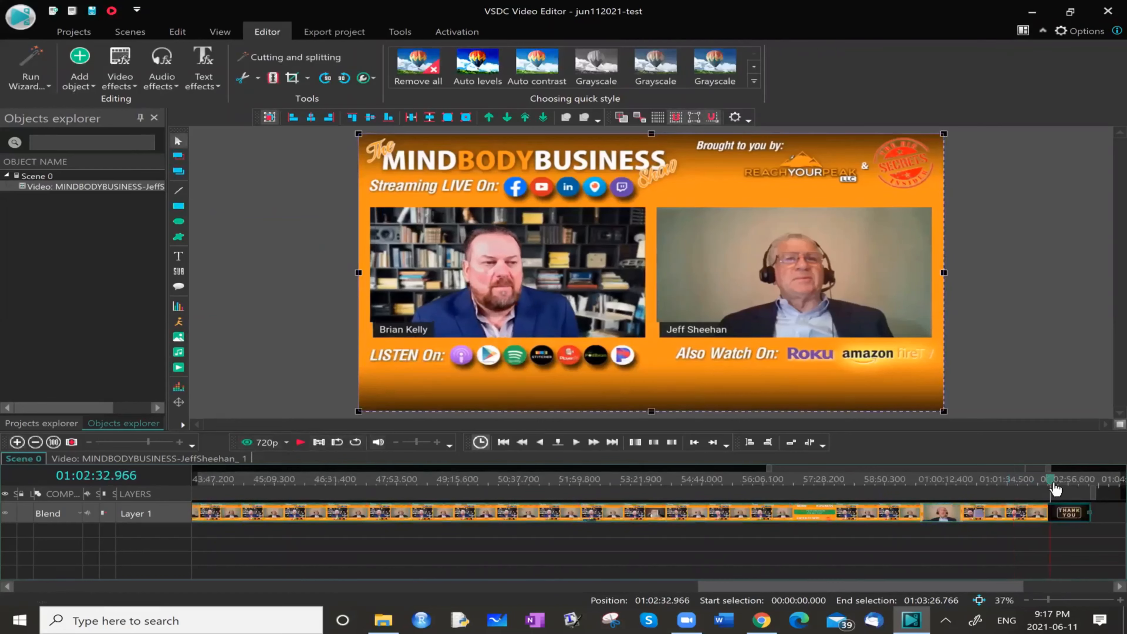
left_click(291, 444)
left_click(304, 442)
left_click(304, 442)
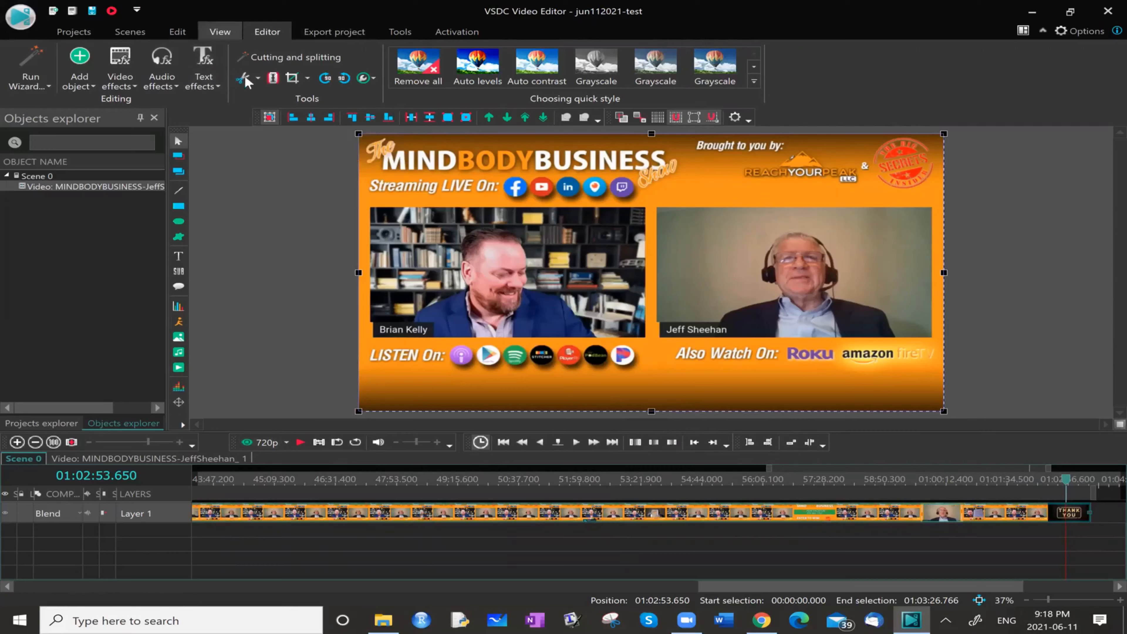
Step: Trim the clip's end at 01:02:53.650, removing the THANK YOU closing
left_click(257, 78)
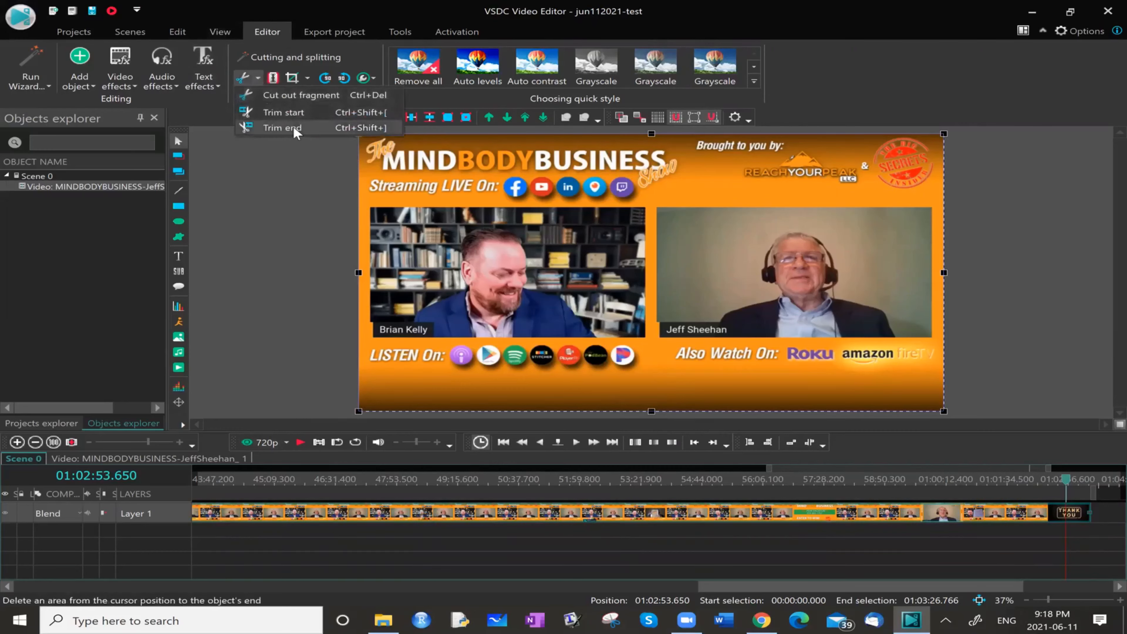
left_click(294, 128)
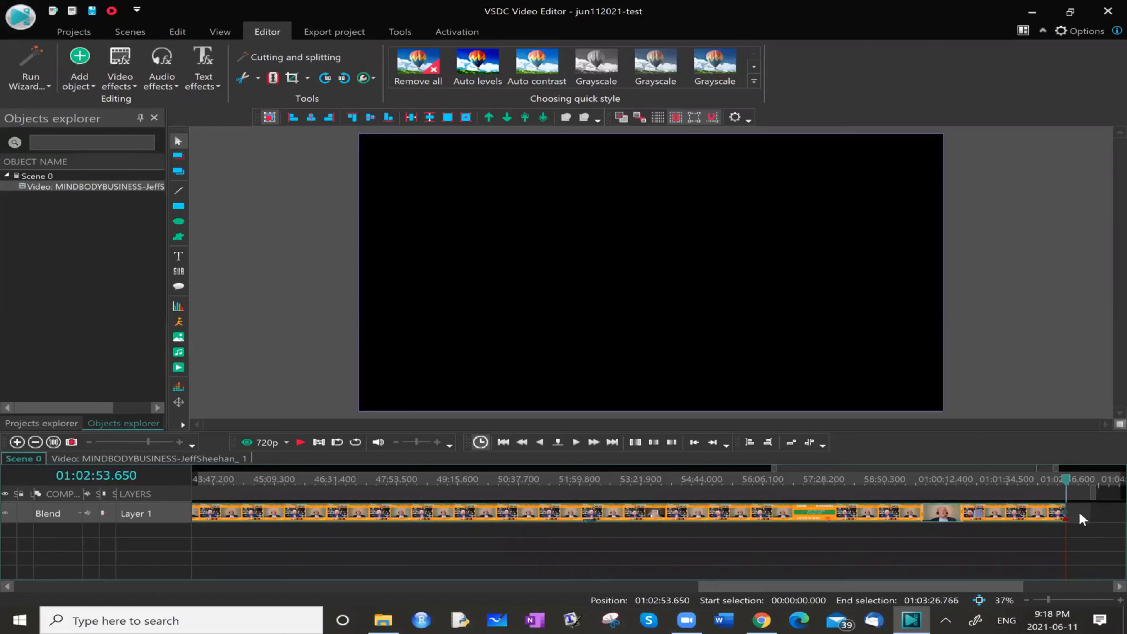
Step: Fit the trimmed clip (00:00:41.050–01:02:53.650) in the timeline and open the Cutting and splitting dropdown
left_click(34, 442)
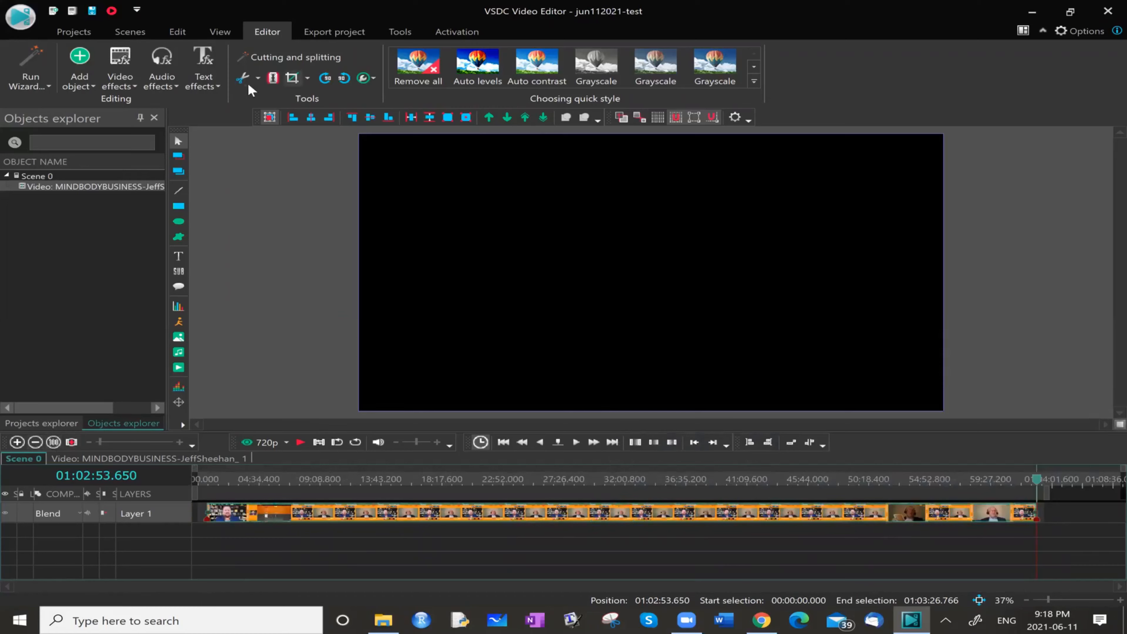
left_click(257, 80)
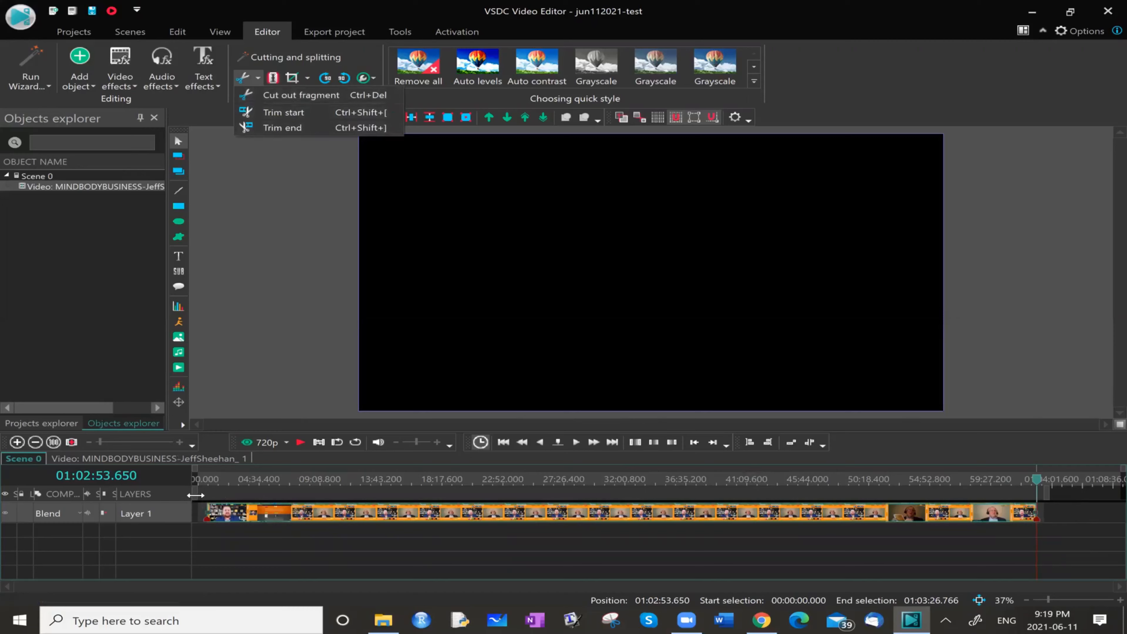
Step: Select the timeline range from about 12:32 to 32:28
left_click_drag(195, 495, 378, 498)
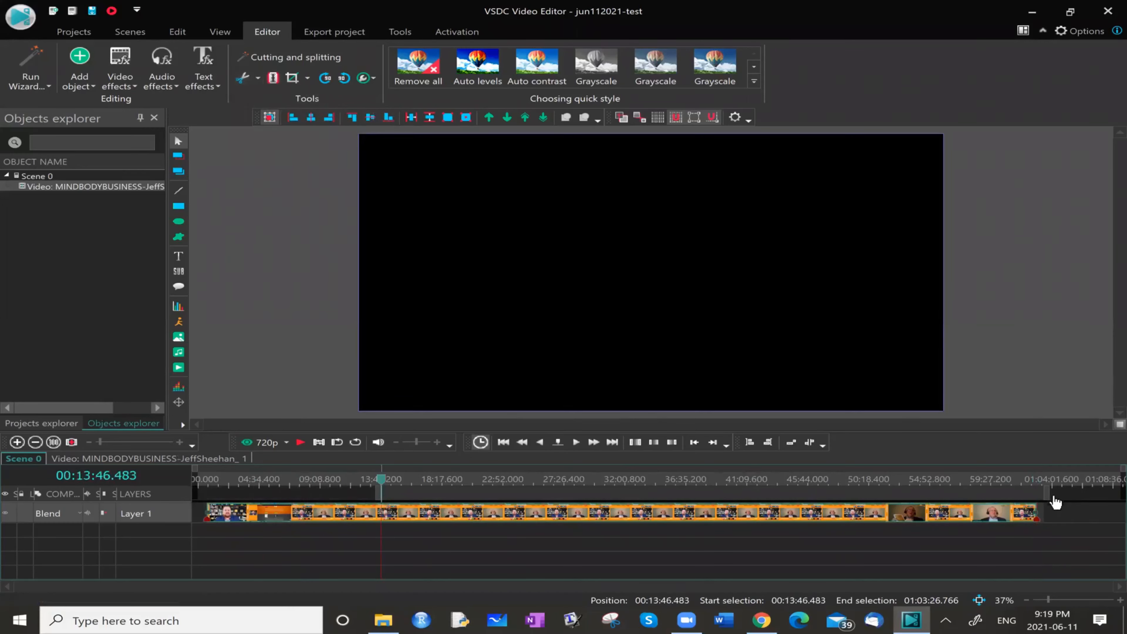
mouse_move(1049, 497)
left_mouse_down()
mouse_move(598, 499)
mouse_move(461, 510)
mouse_move(497, 511)
left_mouse_up()
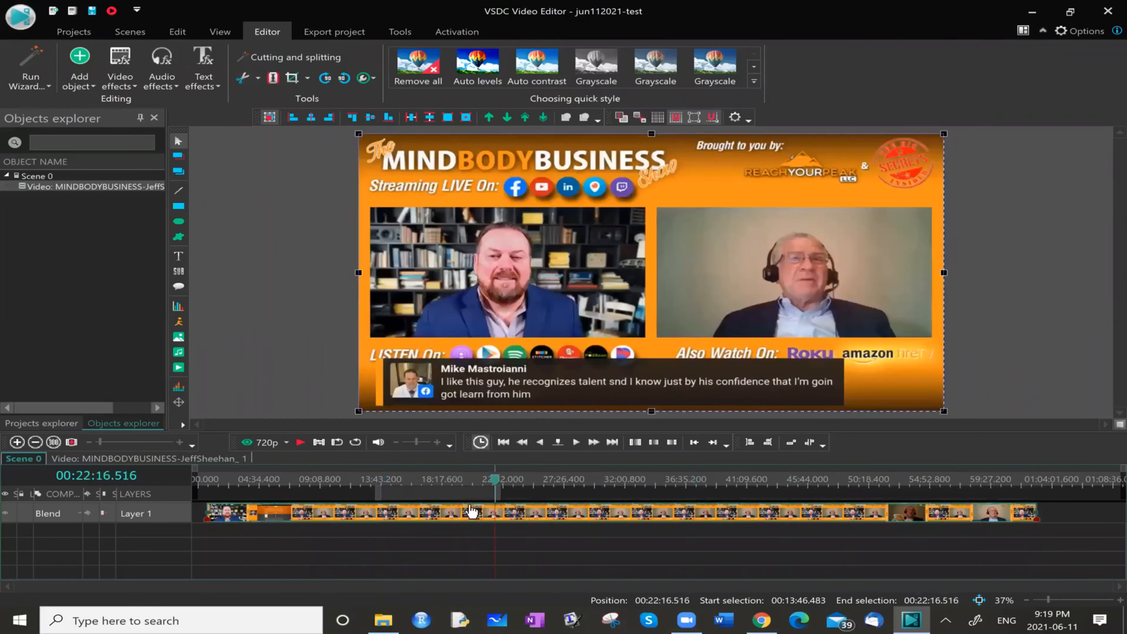
left_click_drag(375, 489, 360, 494)
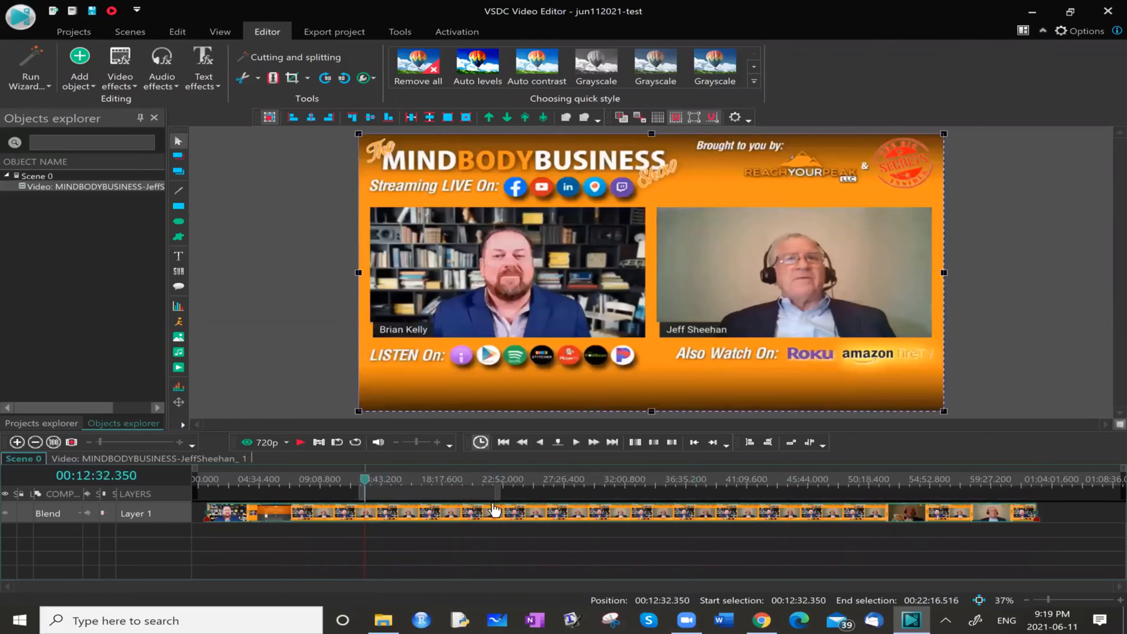
left_click_drag(495, 492, 632, 500)
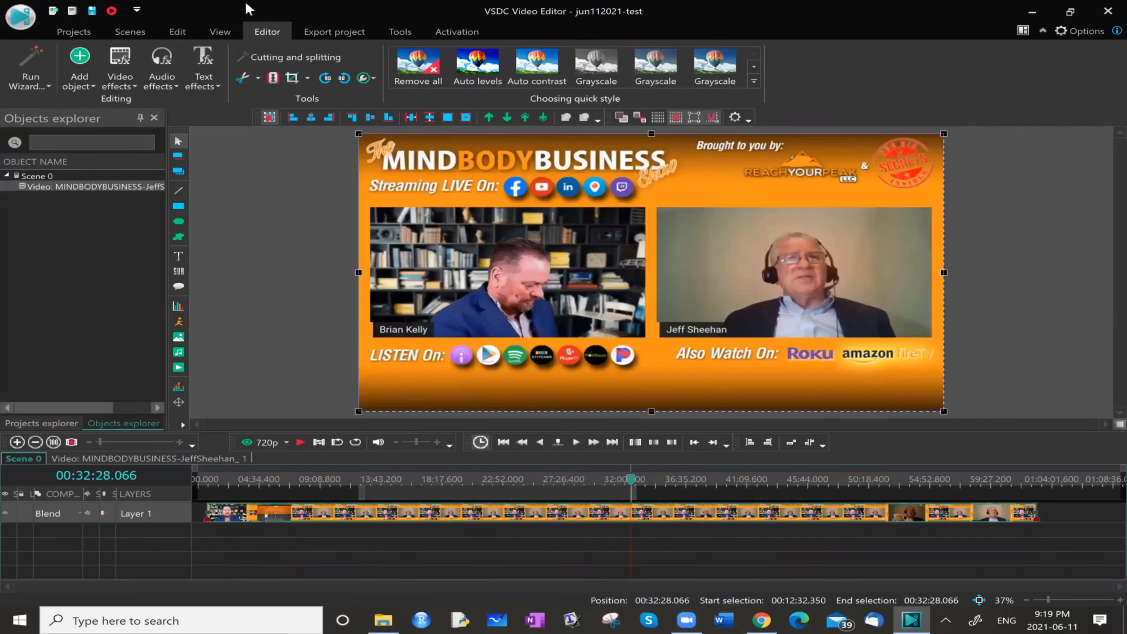
Step: Cut out the selected fragment, splitting the podcast at 00:12:35.766 into two clips
left_click(259, 78)
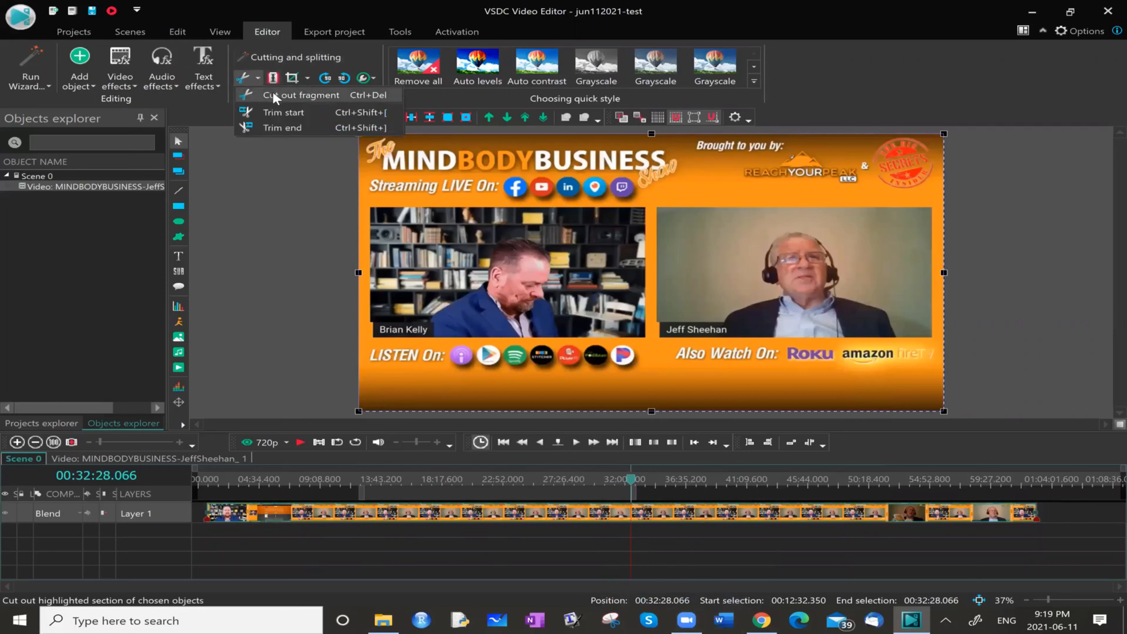
left_click(316, 103)
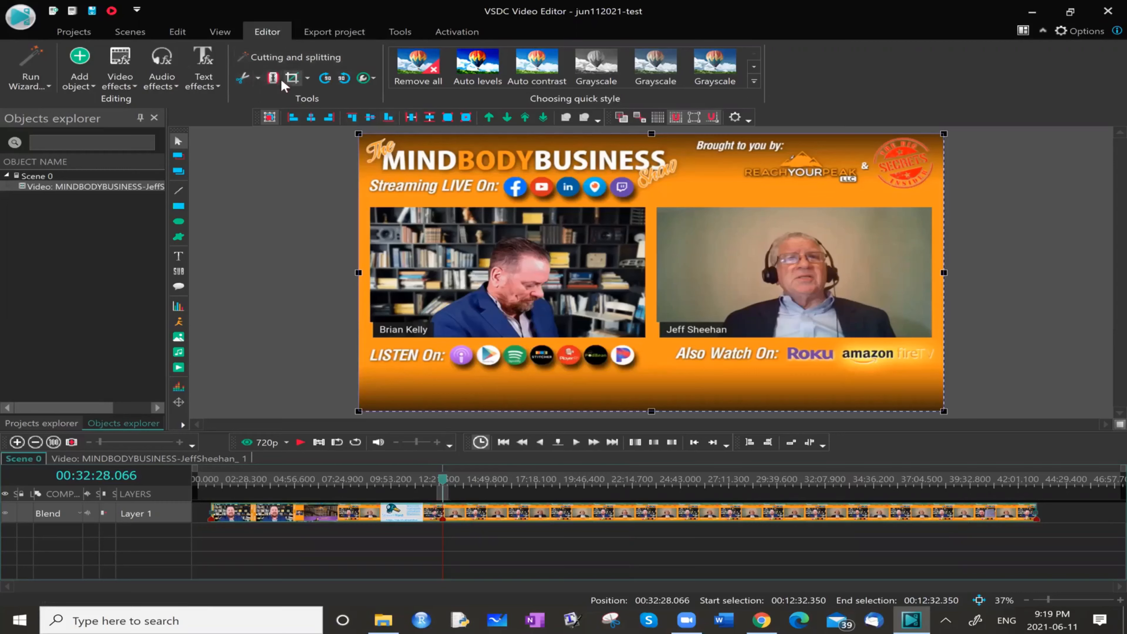
left_click(445, 484)
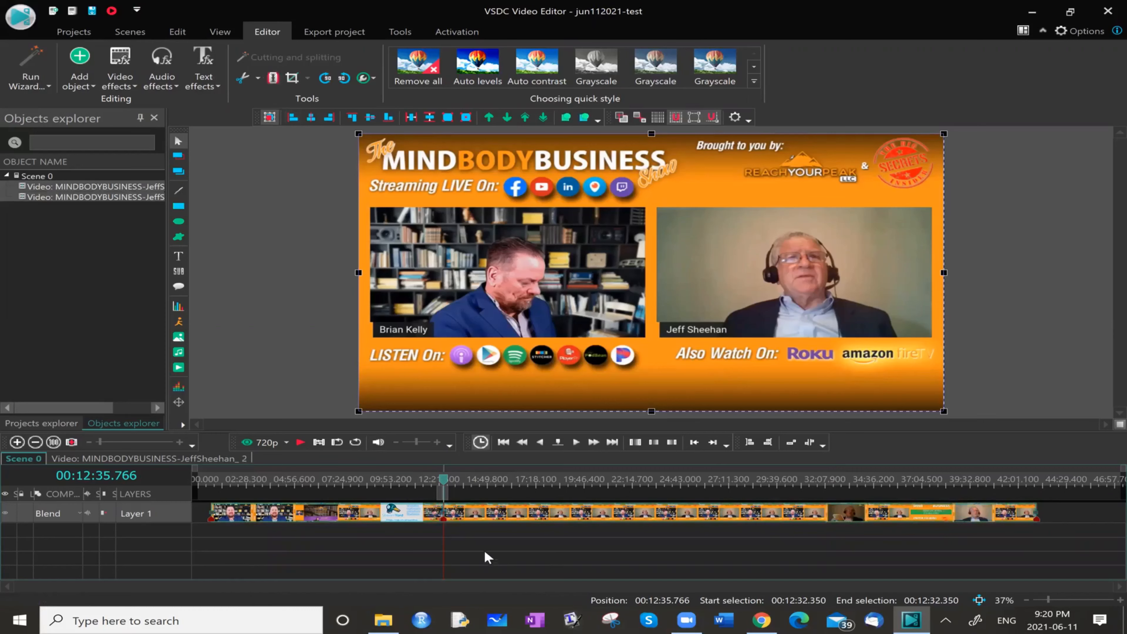
Step: Drag the first podcast piece, ending at 00:12:35.766, down onto a new Layer 2
left_click(269, 541)
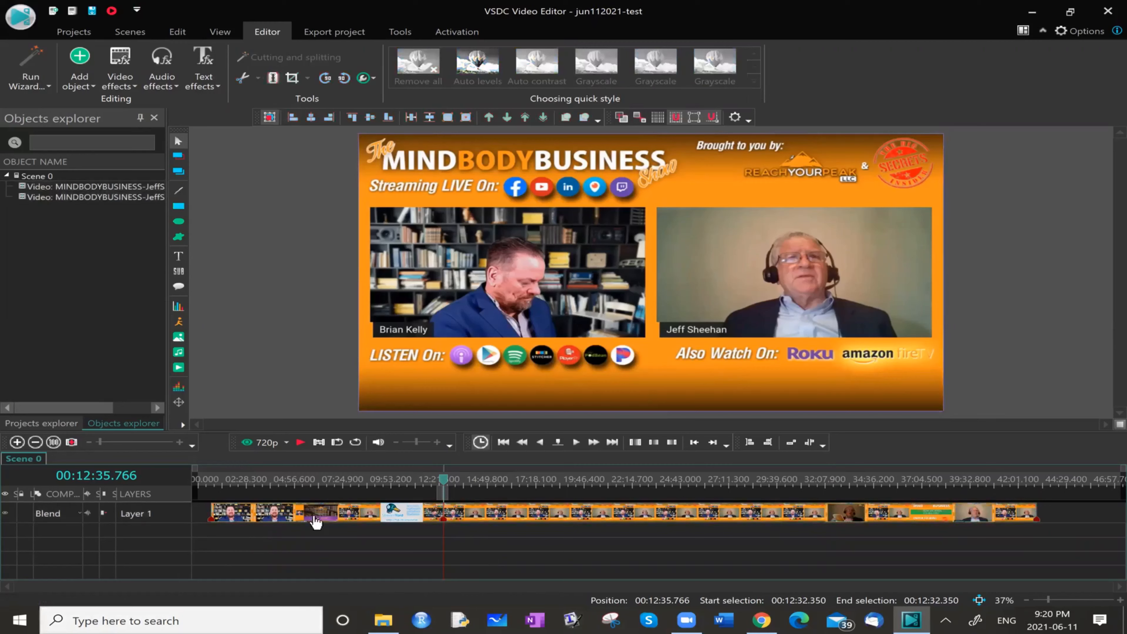
left_click(362, 517)
mouse_move(354, 522)
left_mouse_down()
mouse_move(352, 542)
mouse_move(361, 518)
left_mouse_up()
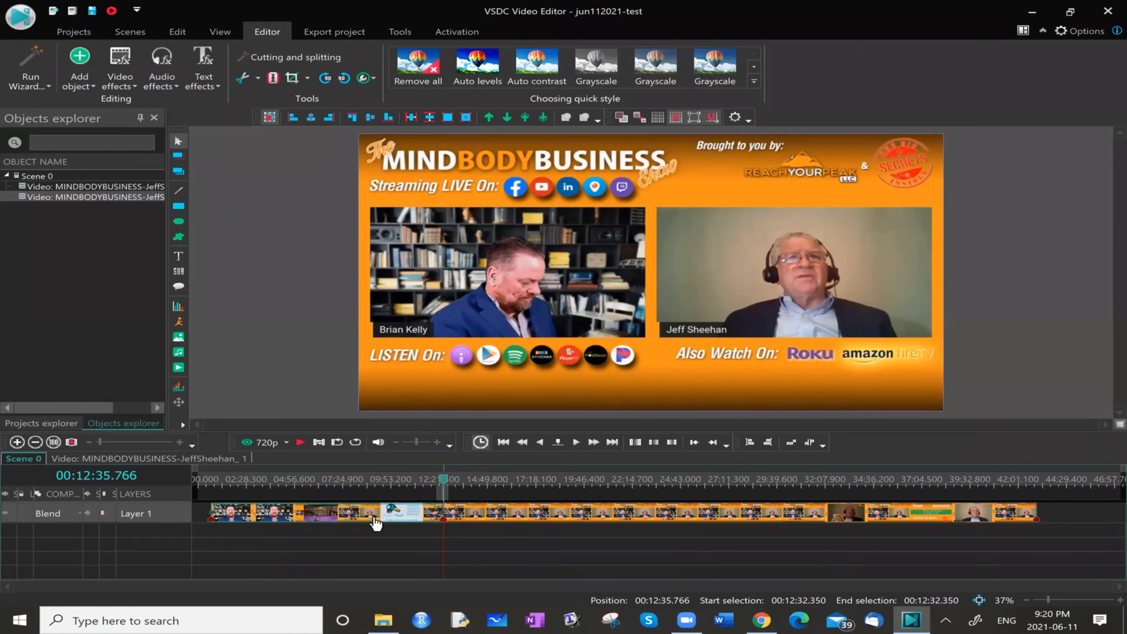
left_click(161, 538)
left_click_drag(291, 513, 291, 538)
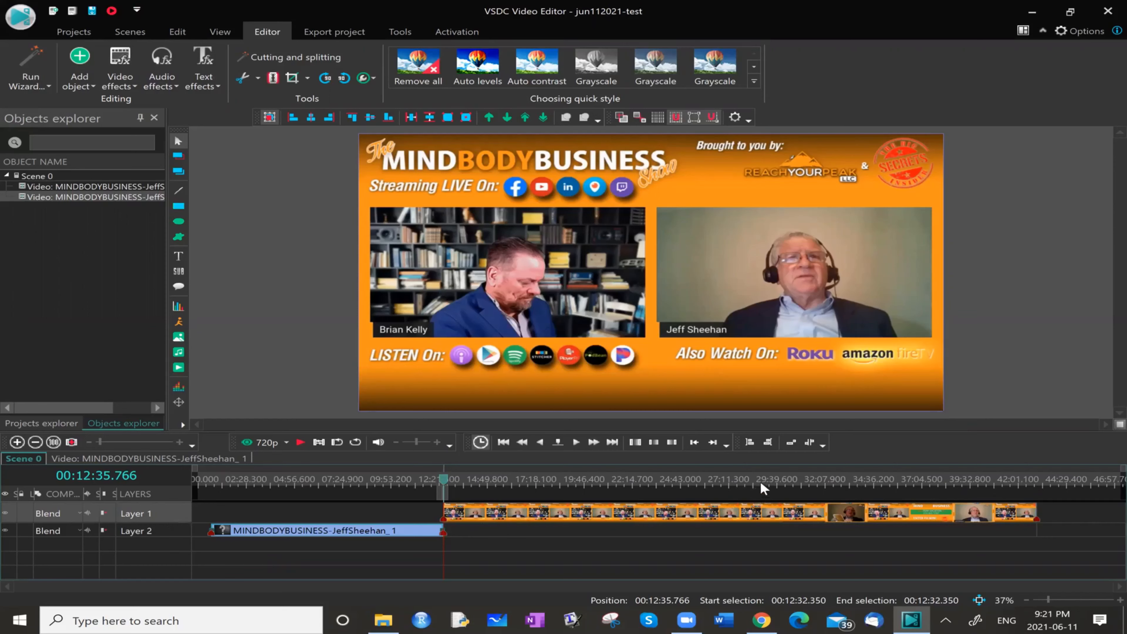
Step: Split at 29:33.600, then drag the Layer 1 clip onto Layer 2 right after the first piece
left_click(776, 482)
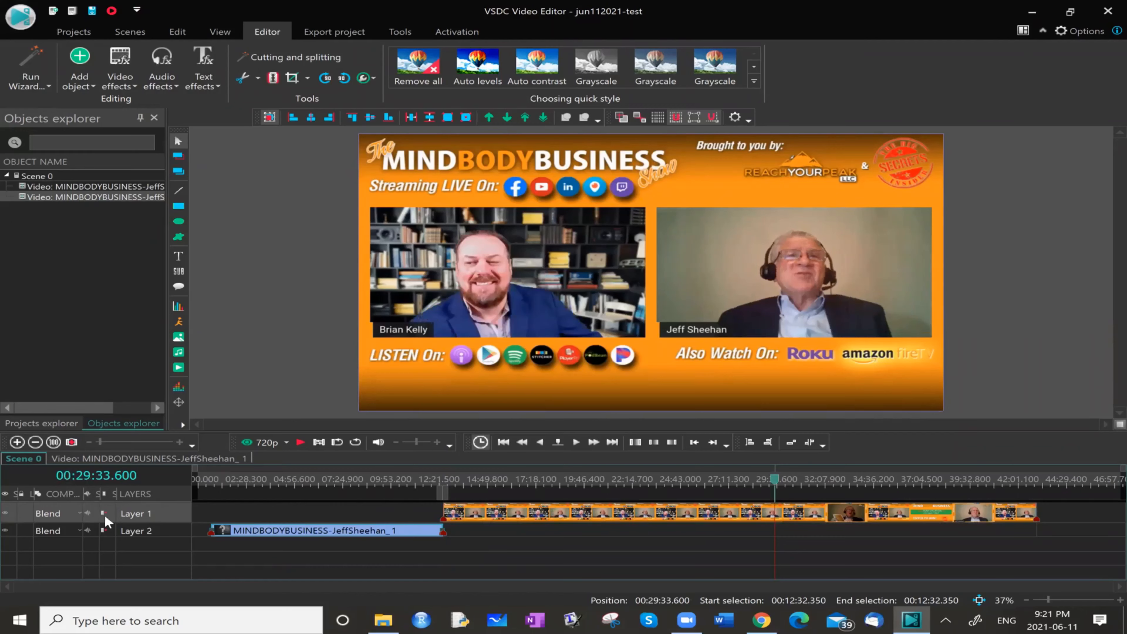
left_click(273, 79)
left_click(577, 560)
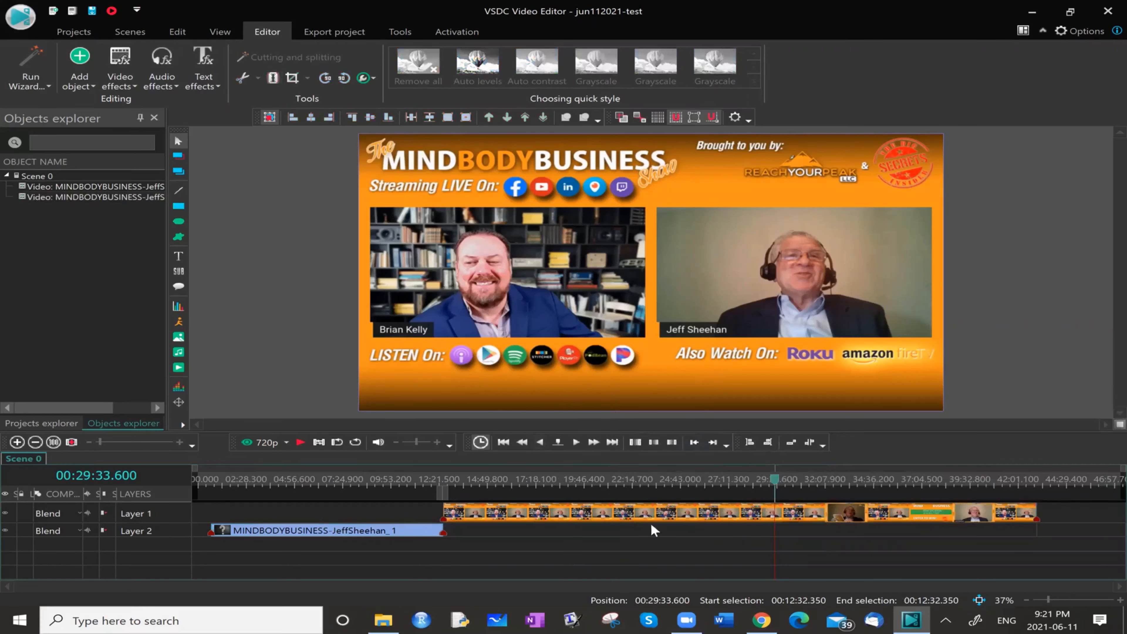
left_click_drag(648, 524, 647, 543)
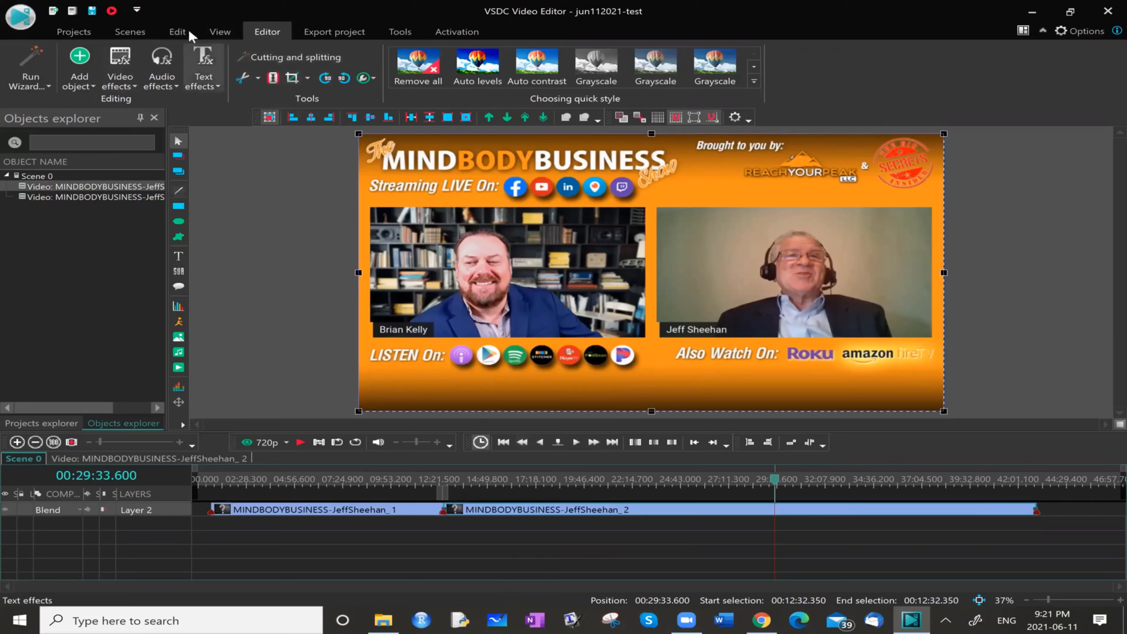
Step: Undo moving the long clip to Layer 2 and return to the editor tools
left_click(178, 32)
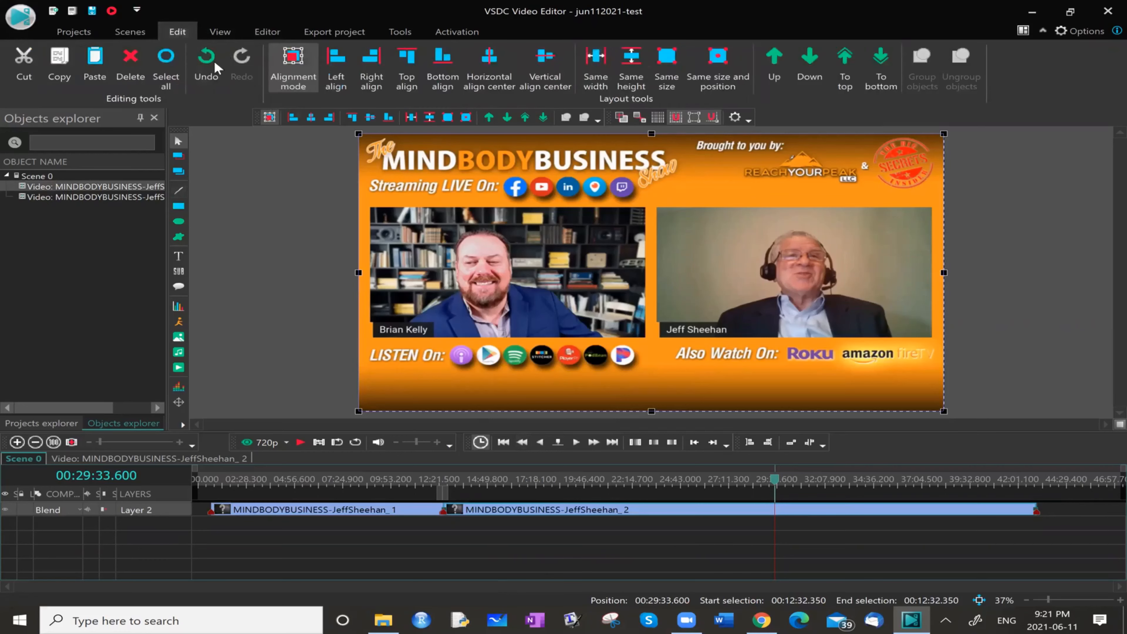
left_click(214, 61)
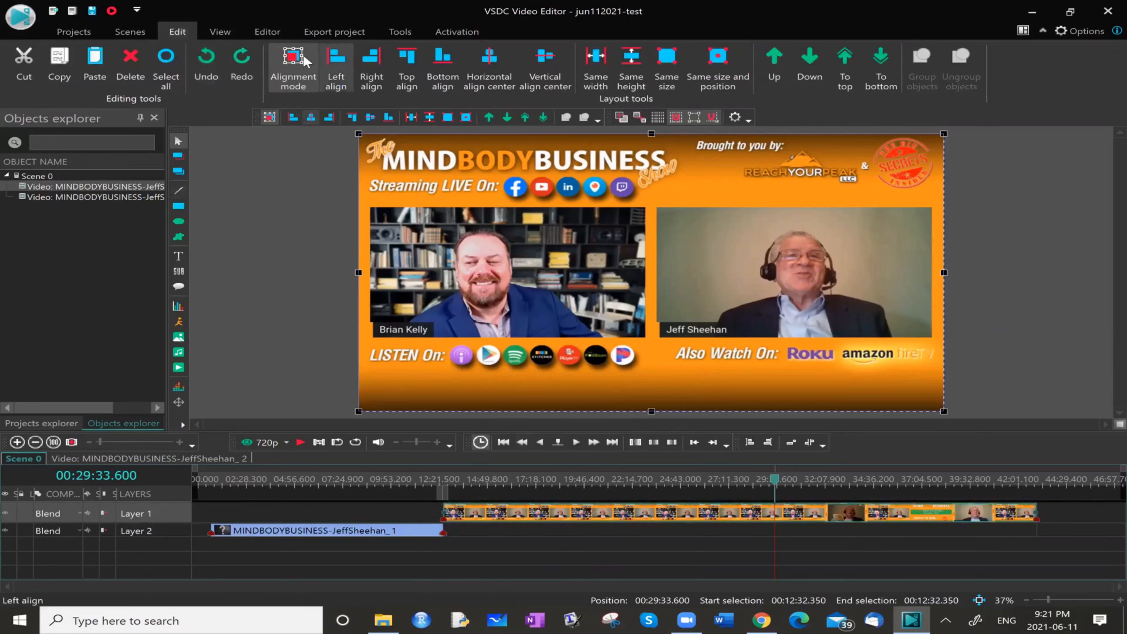
left_click(327, 33)
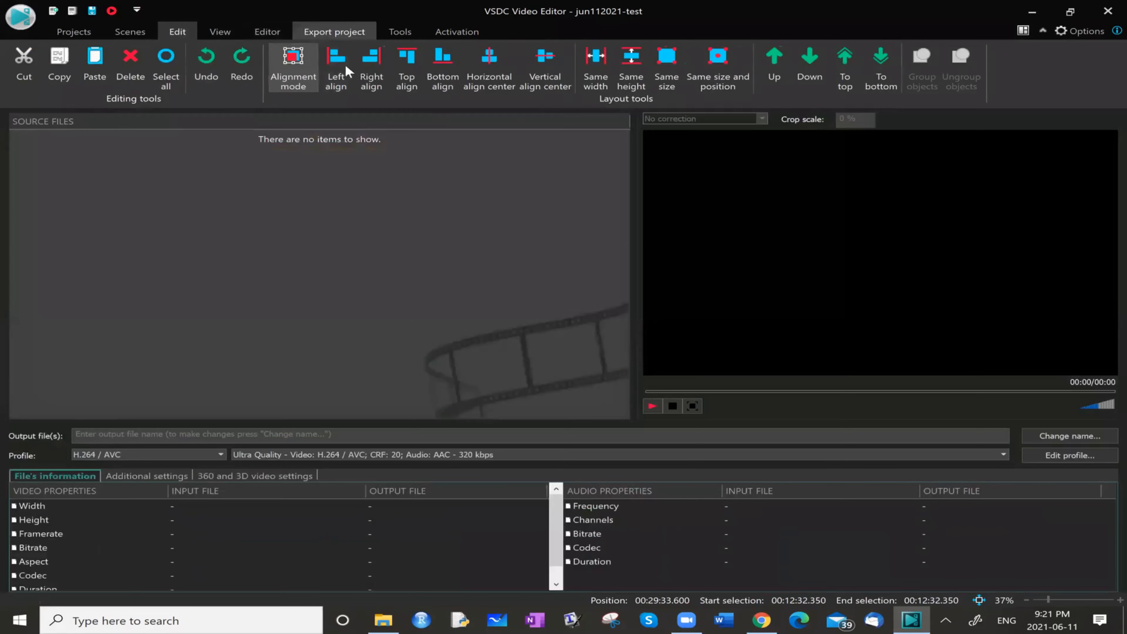
left_click(266, 34)
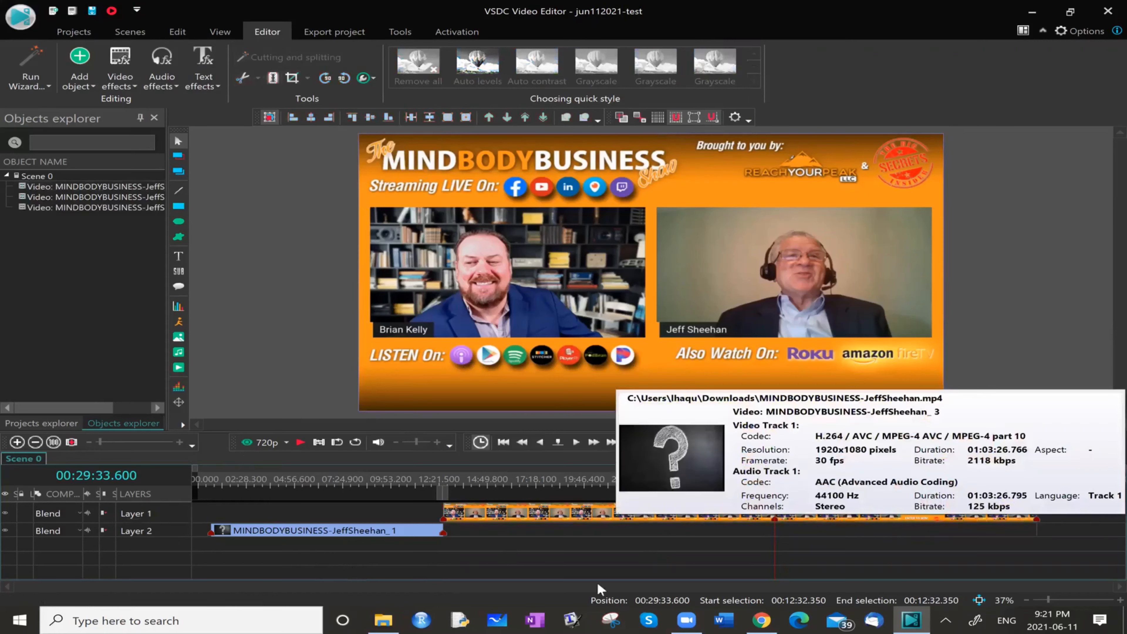
Step: Move the clip part after 29:33.6 onto a new Layer 3 and fit the work area to it
left_click_drag(832, 513, 841, 550)
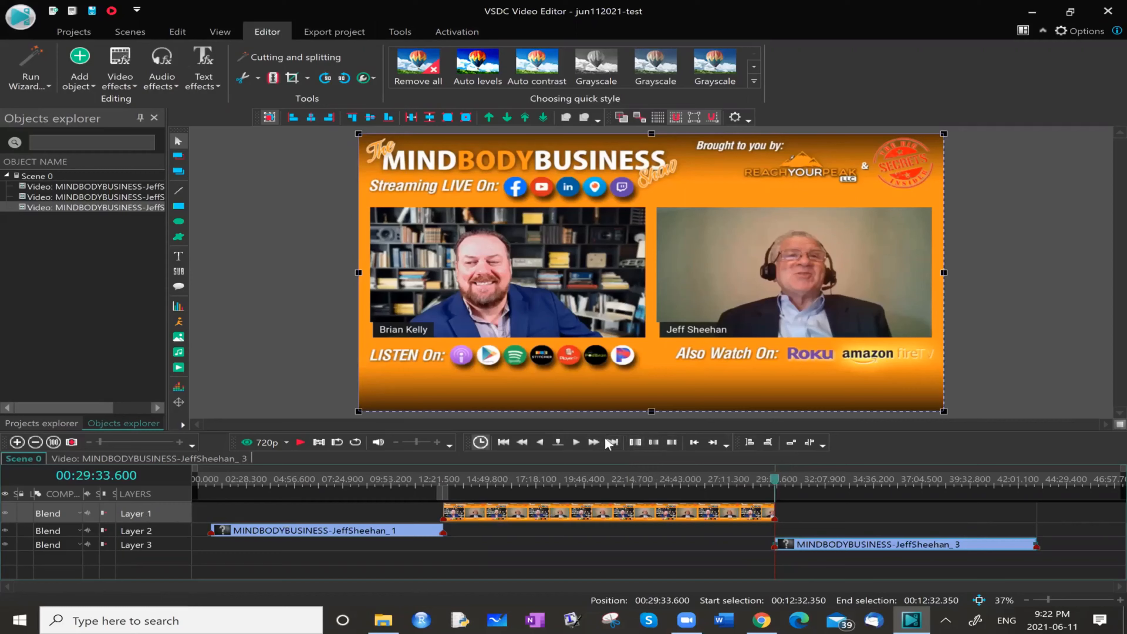
left_click(635, 445)
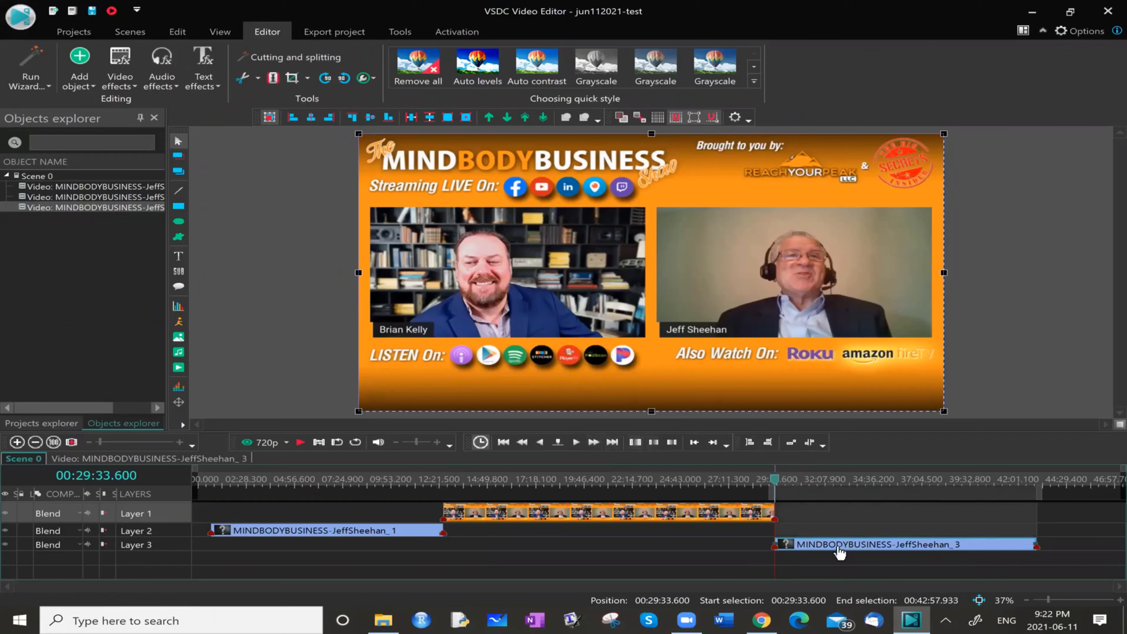
left_click(549, 523)
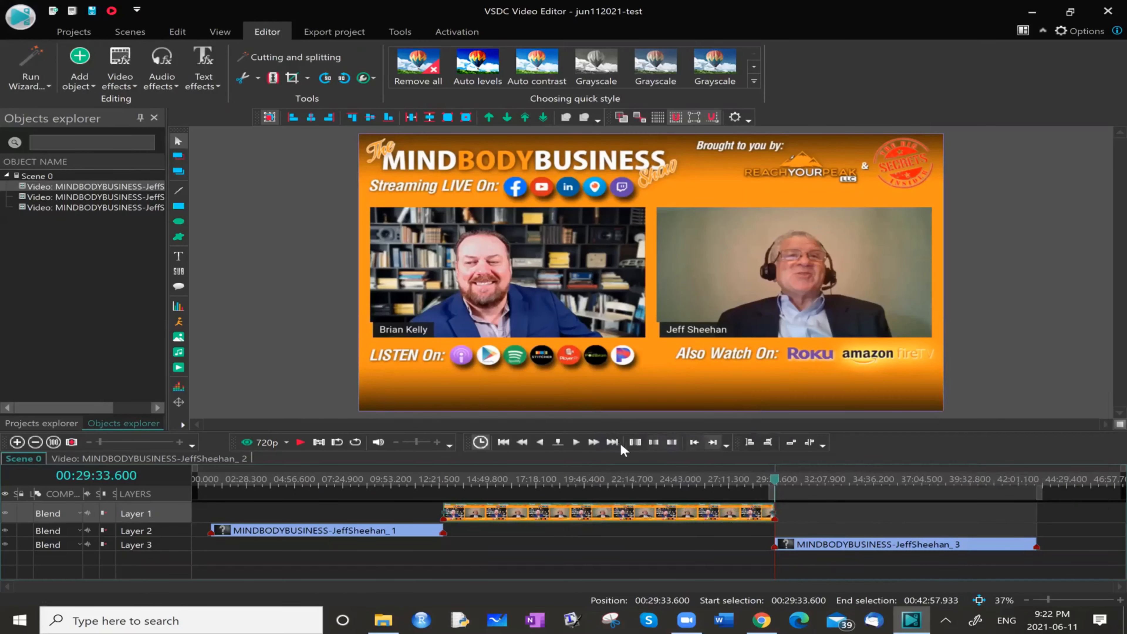
left_click(636, 443)
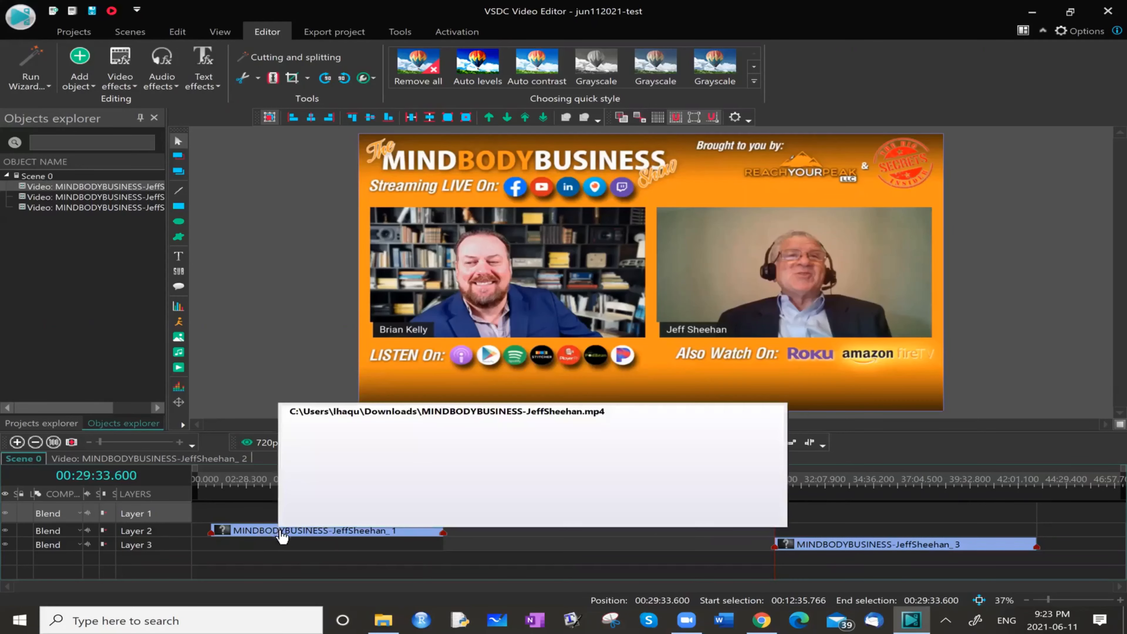
left_click(290, 535)
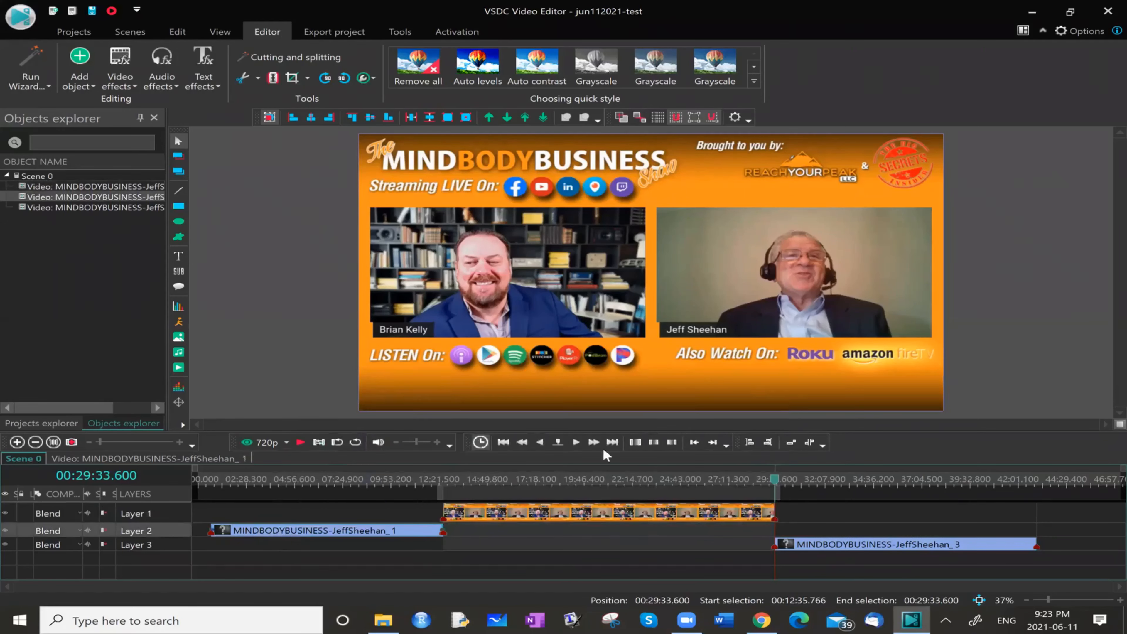
left_click(636, 443)
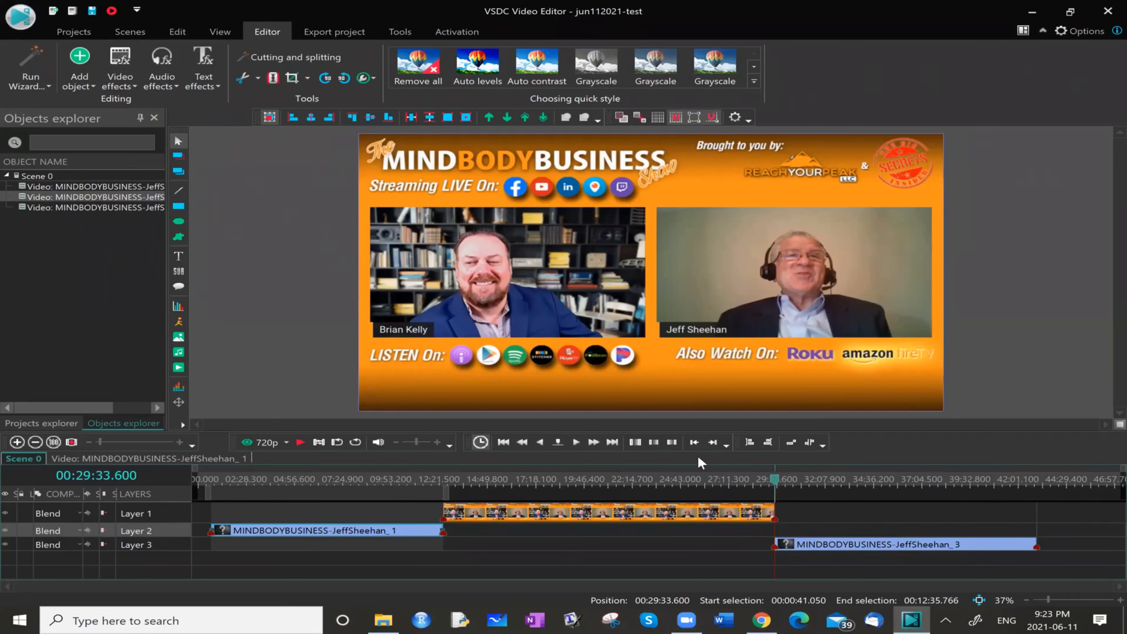
left_click(653, 443)
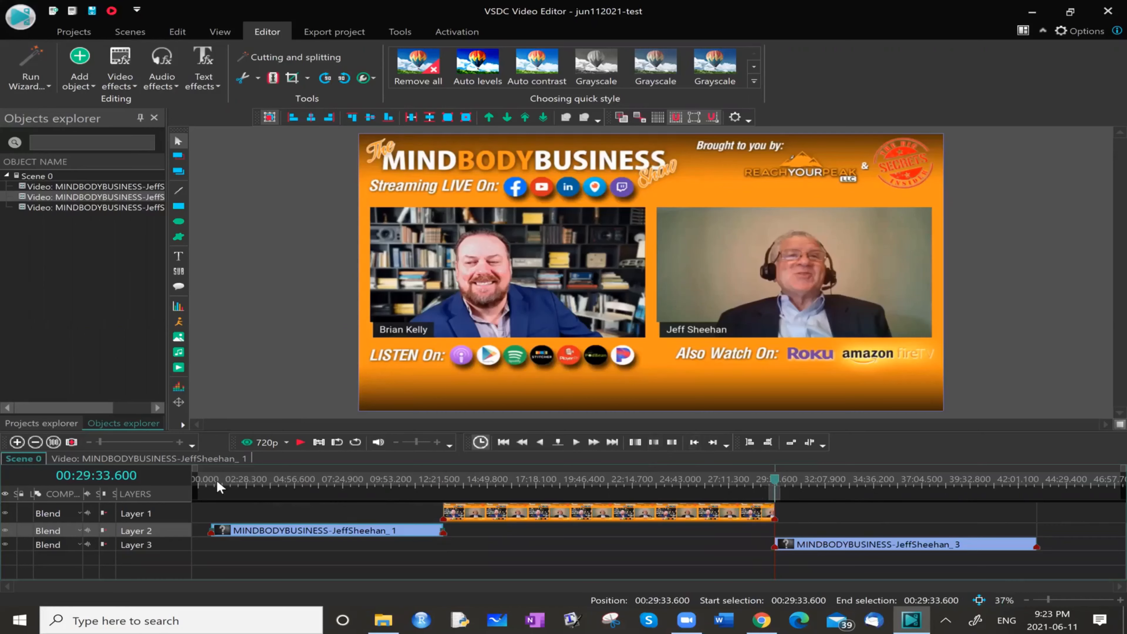
Step: Extend the selection end to about 33:07 and mark a work-area start near 42:49
left_click(199, 481)
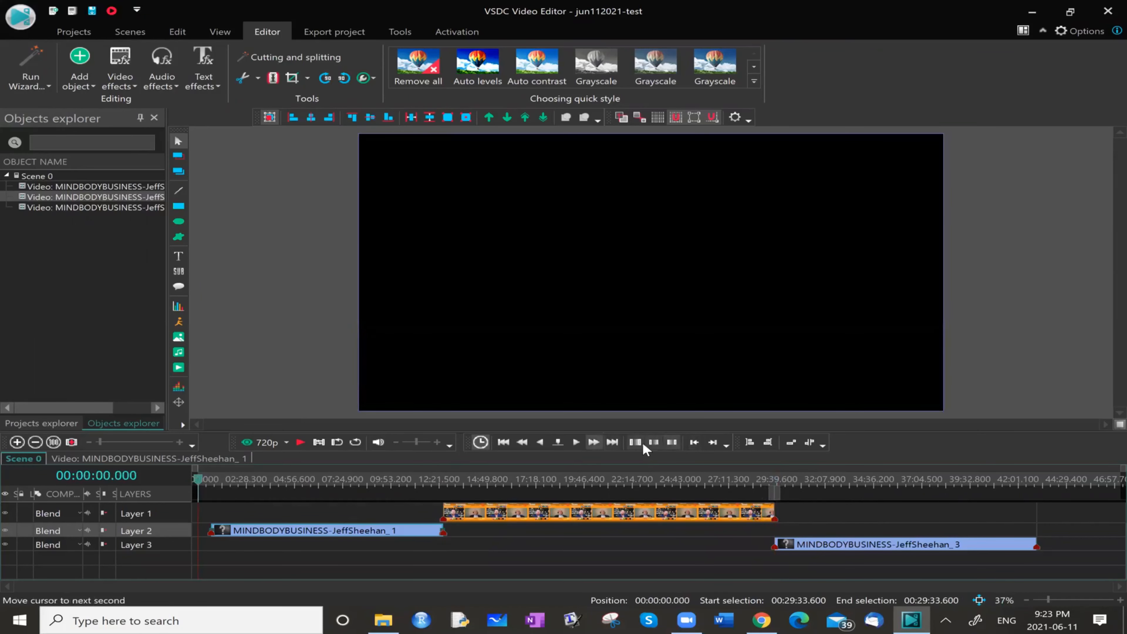
left_click(658, 443)
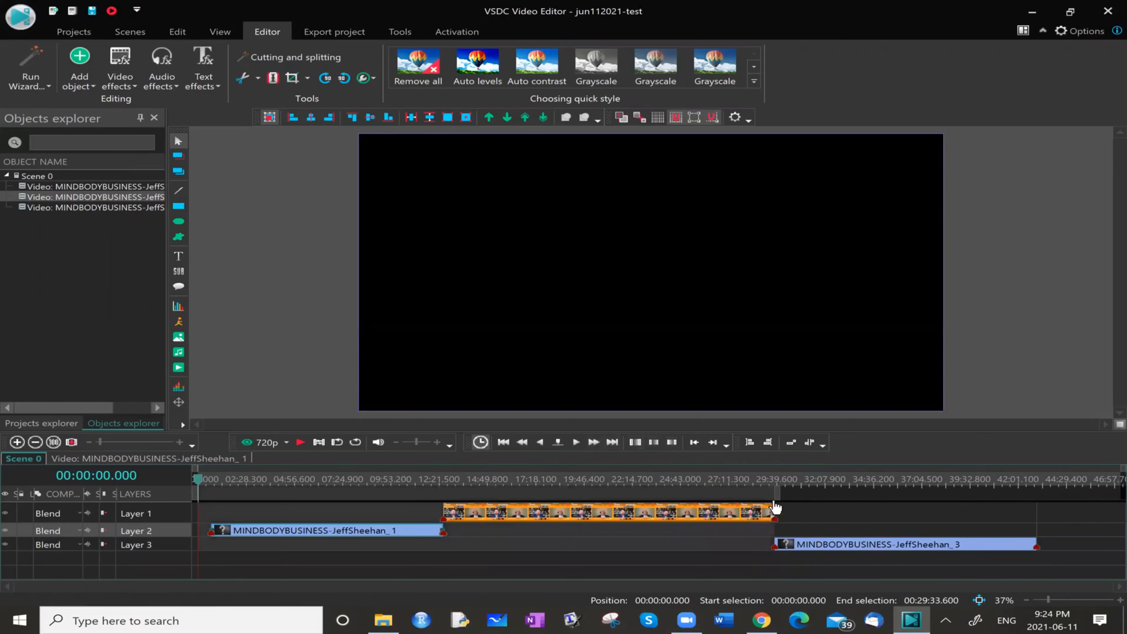
left_click_drag(776, 495, 966, 495)
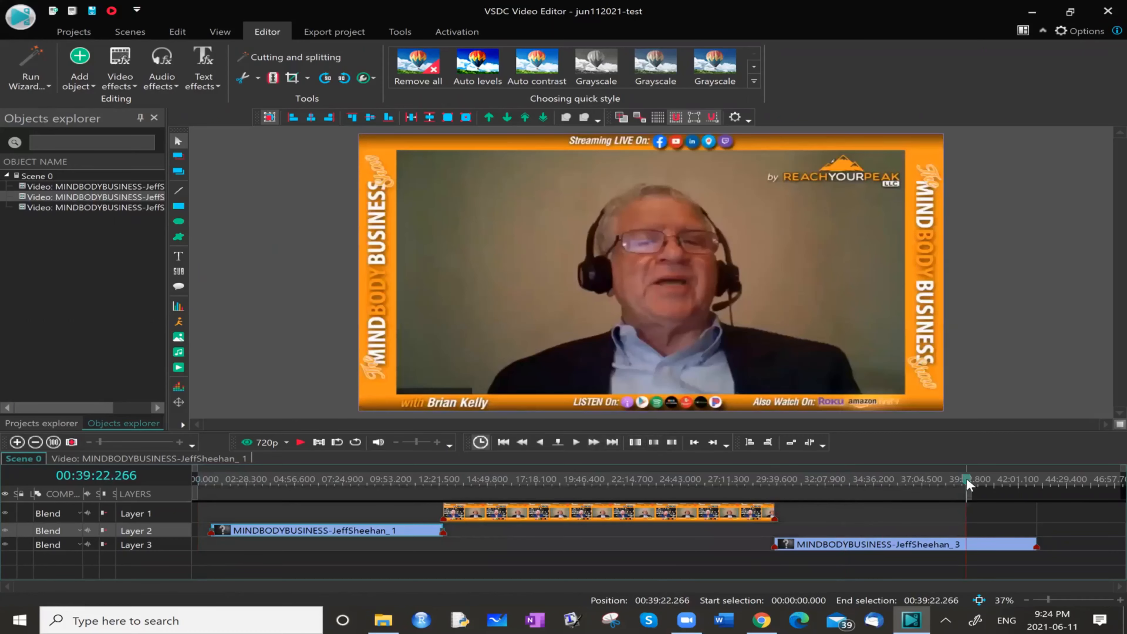
left_click(916, 486)
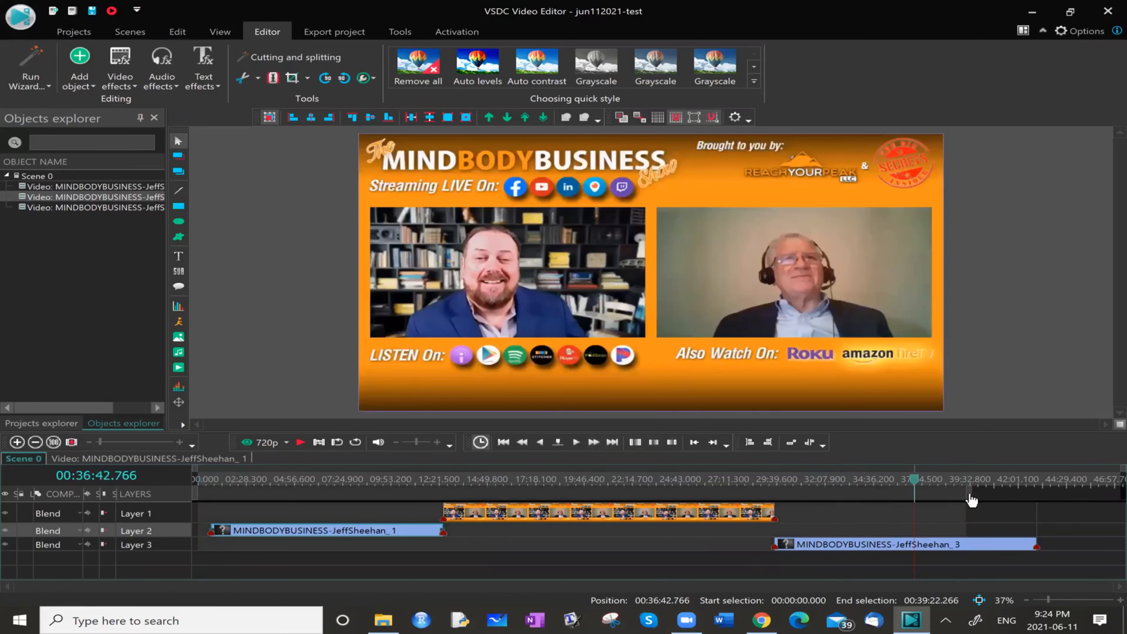
left_click(1055, 489)
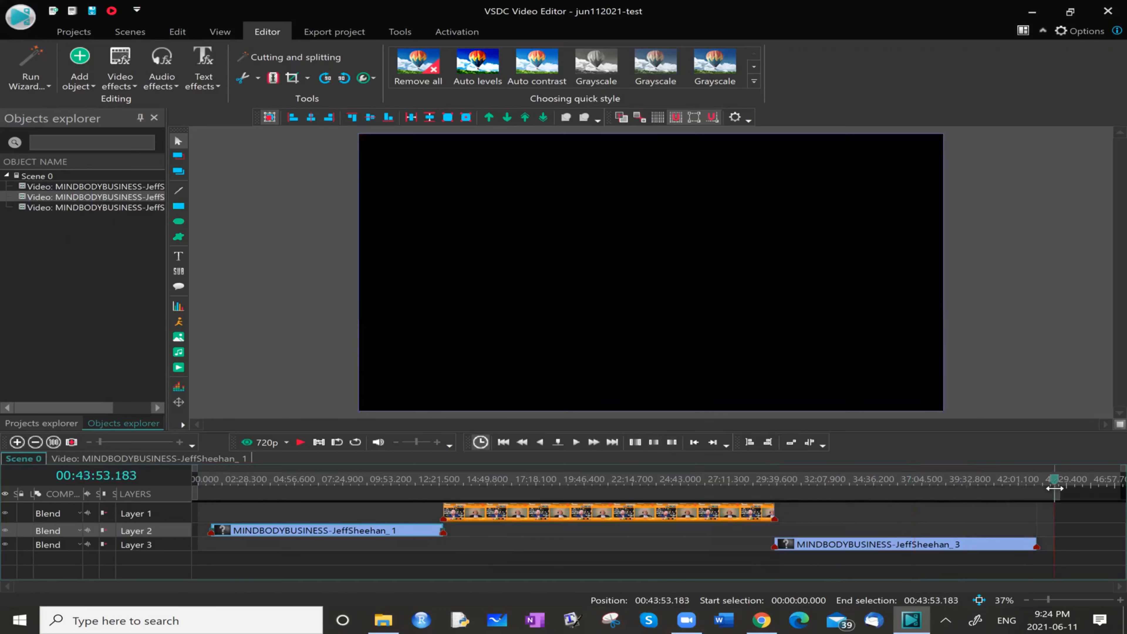
left_click(995, 489)
left_click(1033, 487)
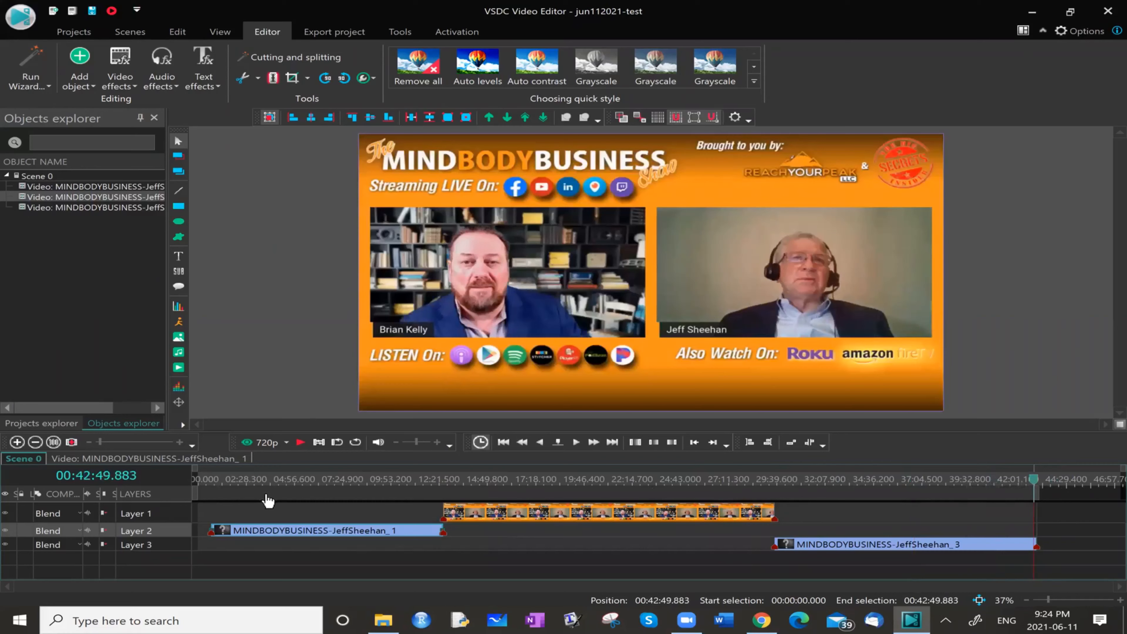
left_click(659, 442)
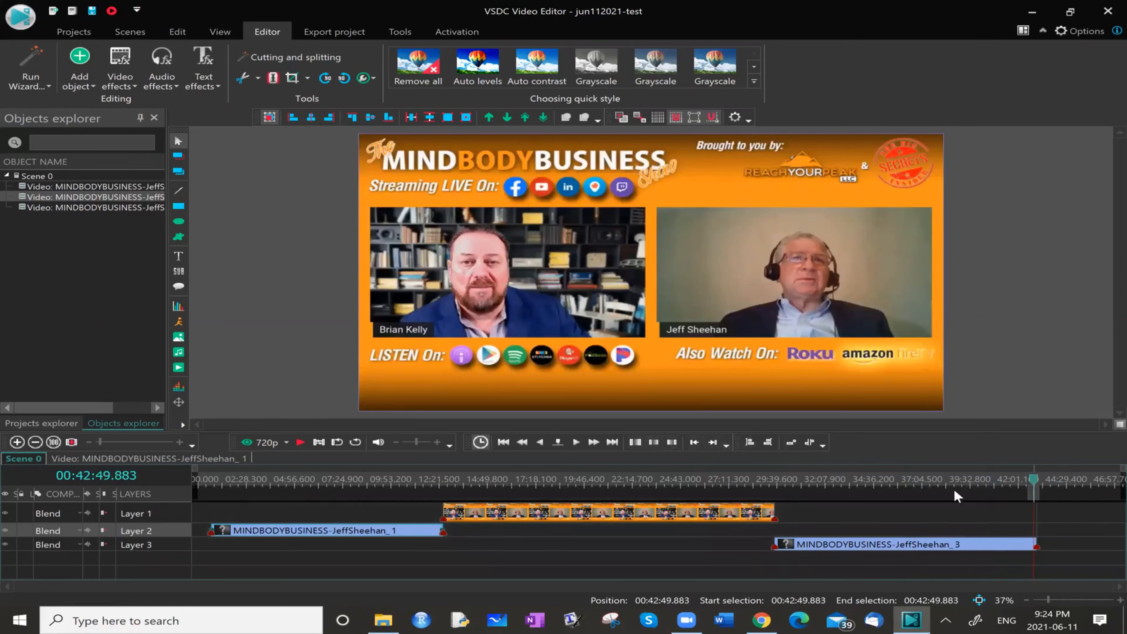
Step: Try work-area starts at 09:11.950, 15:15.283 and 09:42.333, and pull the end to 35:17.933
left_click(380, 486)
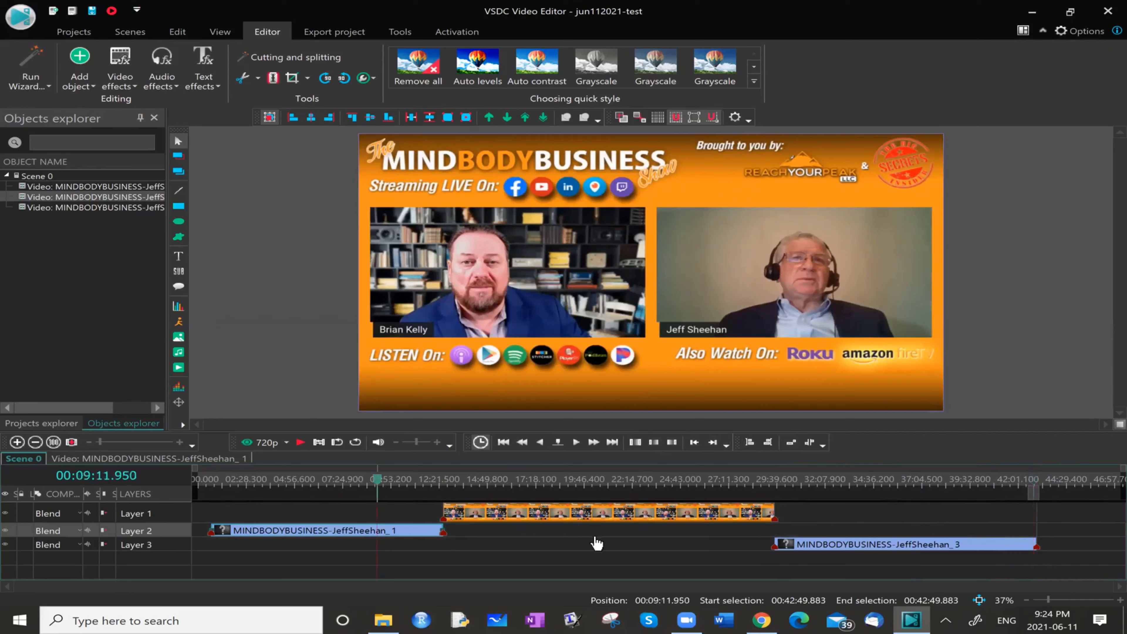
left_click(654, 442)
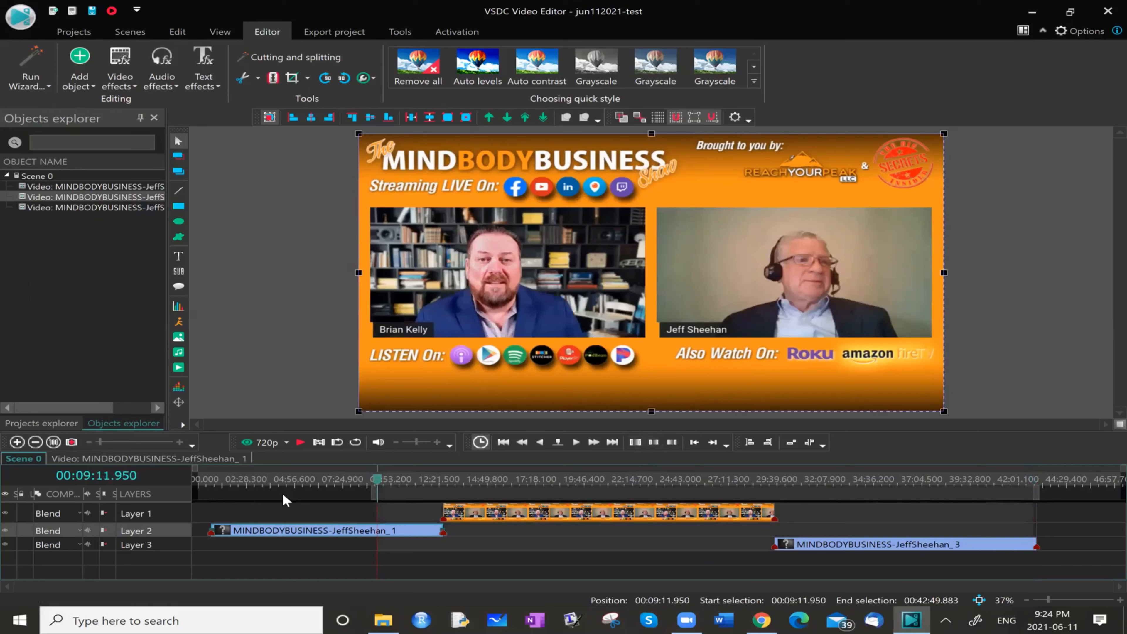
left_click(496, 485)
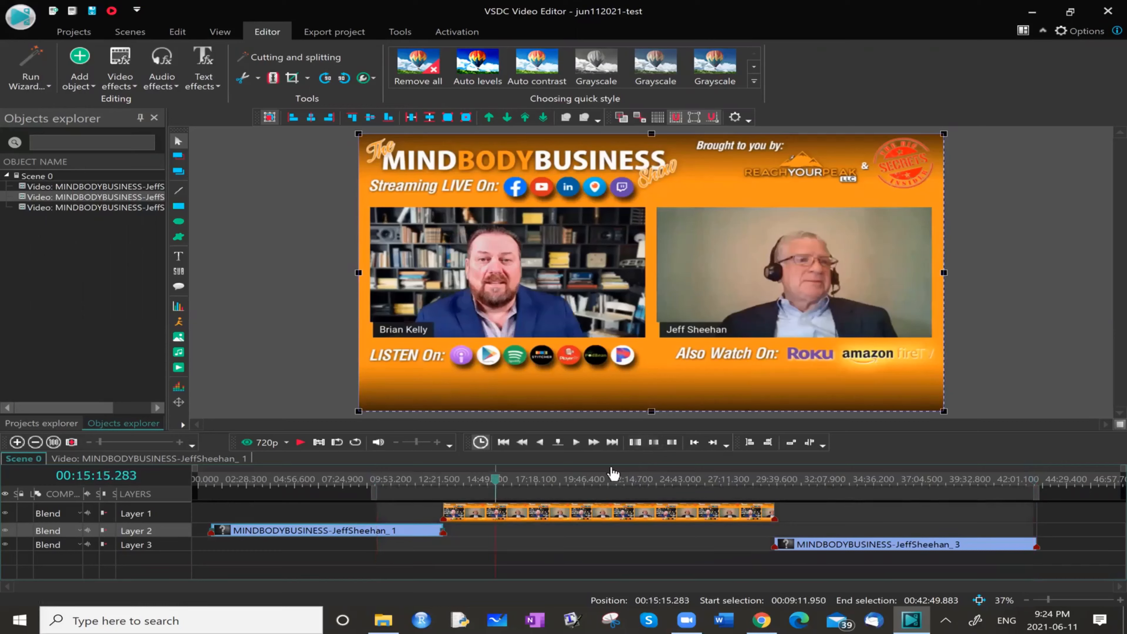
left_click(653, 442)
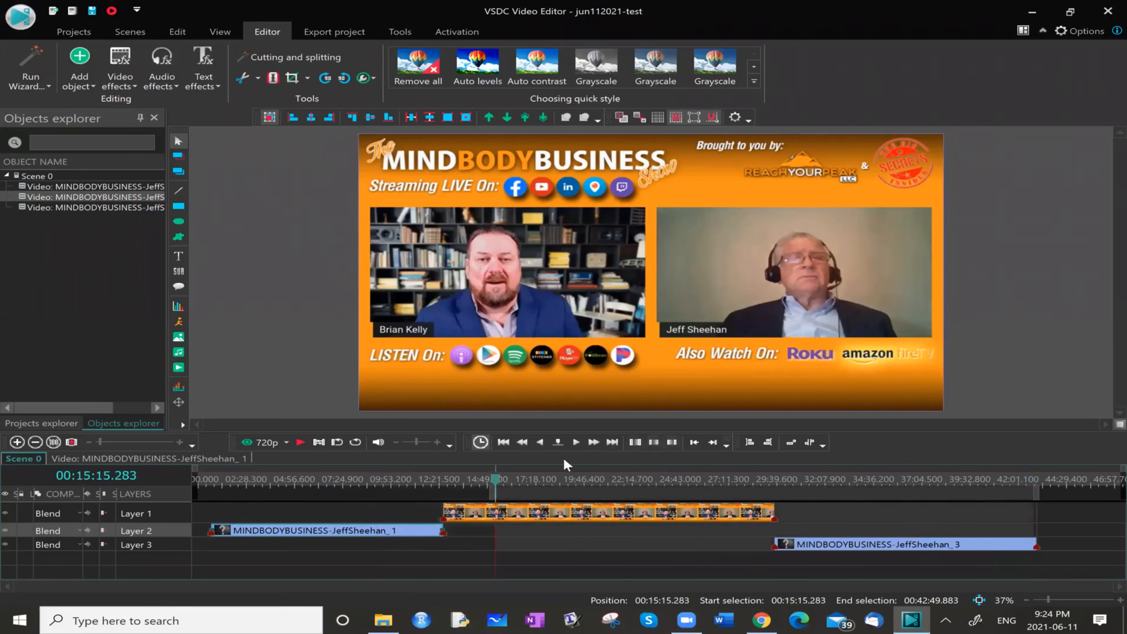
left_click(389, 484)
left_click(654, 442)
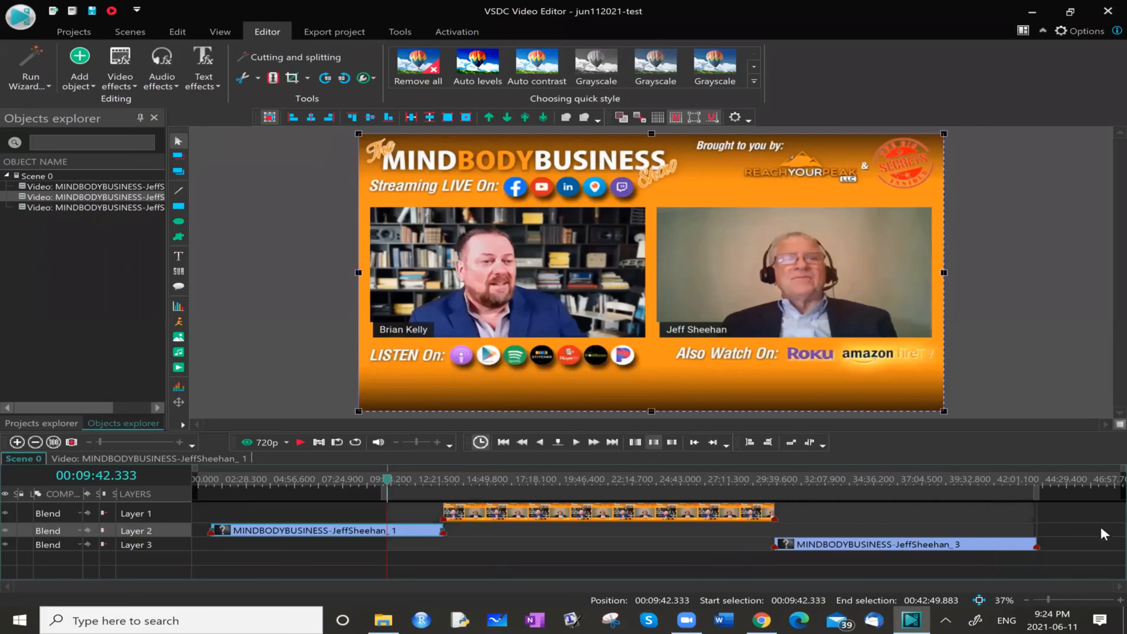
left_click_drag(1036, 495, 889, 496)
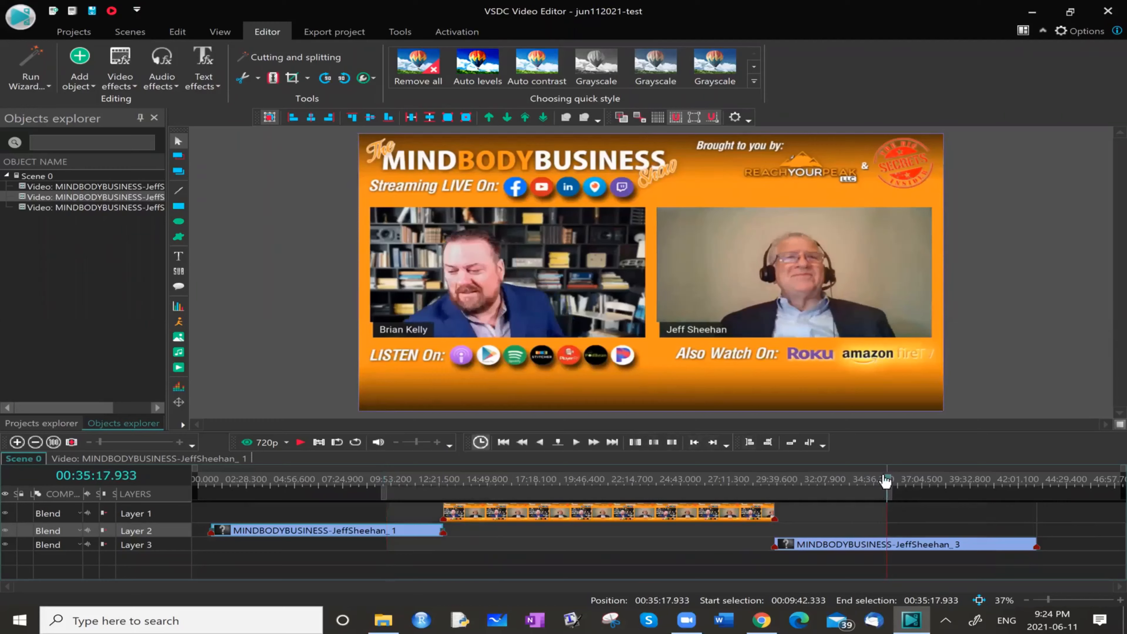
left_click_drag(886, 479, 223, 485)
Step: Set the work area to run from 07:52.200 to 32:00.450
left_click(354, 489)
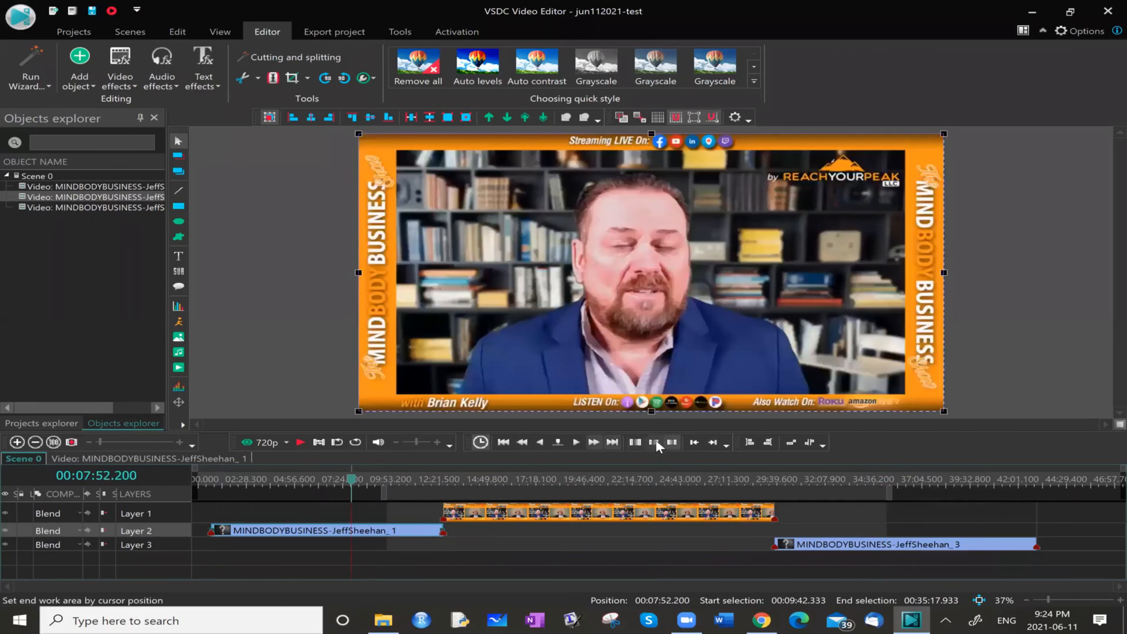
left_click(655, 441)
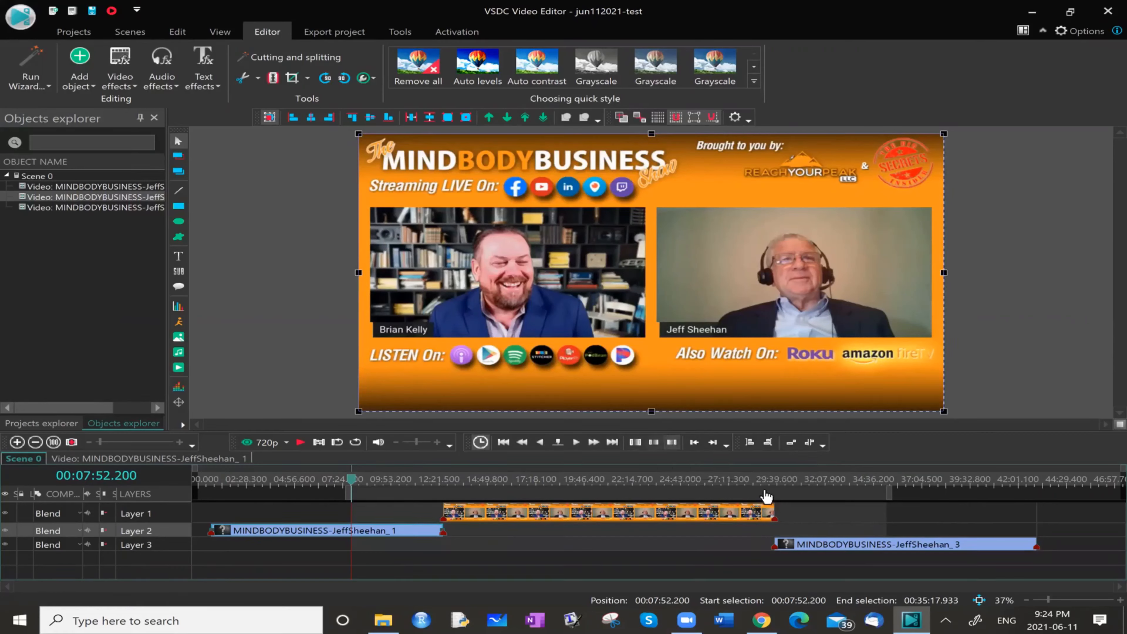
left_click(821, 481)
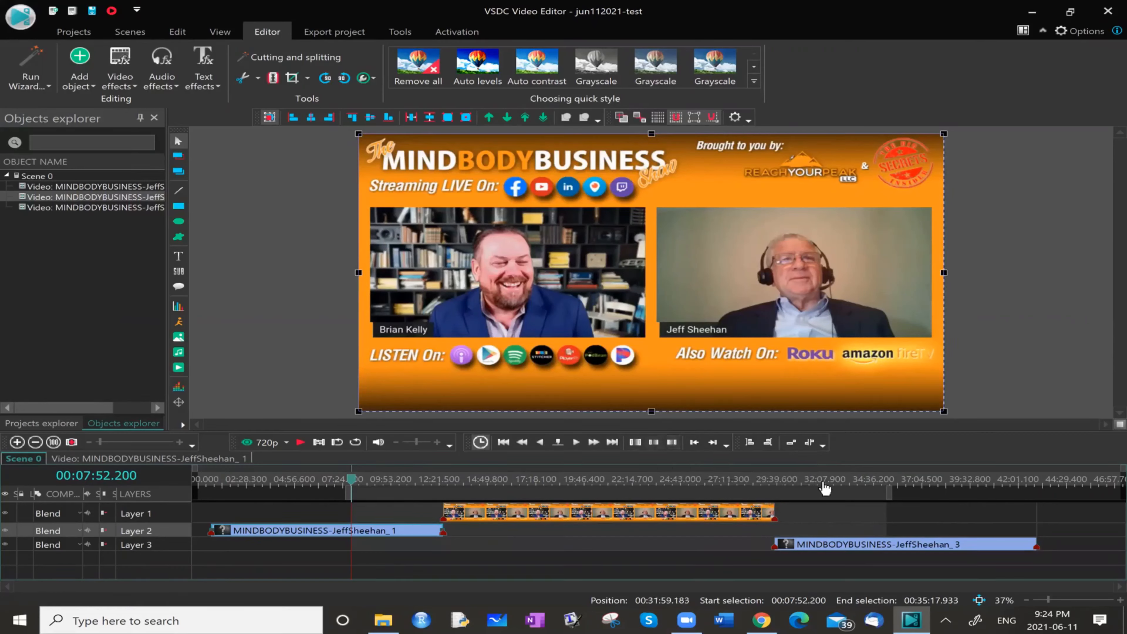
left_click(678, 444)
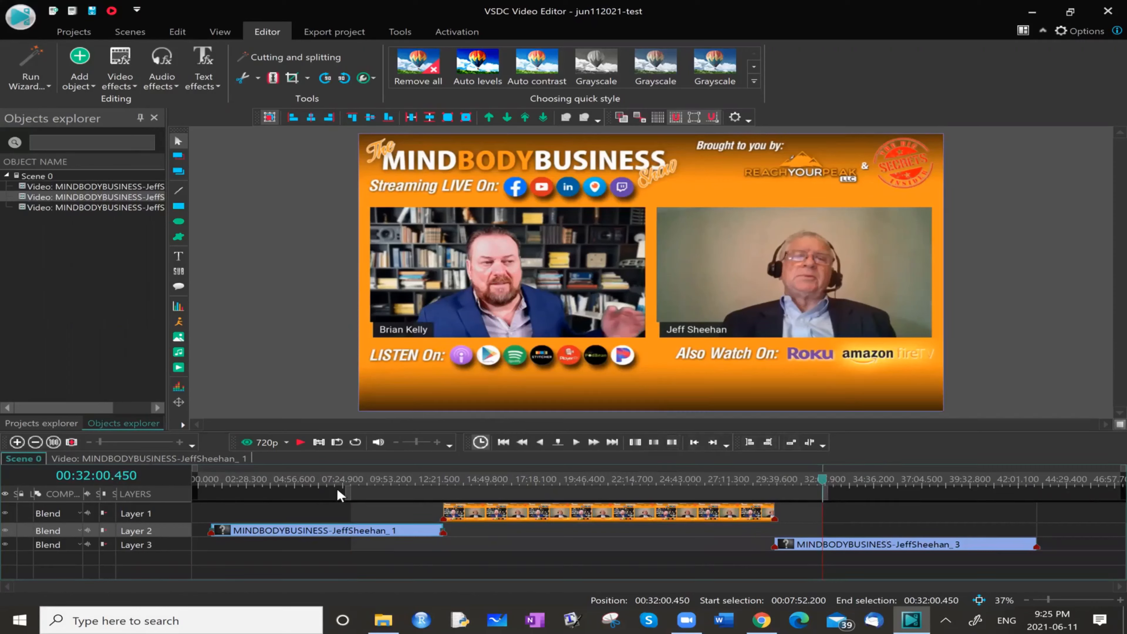
Step: Make the work area run from the timeline start to 01:50.133 and move it to the playhead
left_click_drag(347, 494, 191, 486)
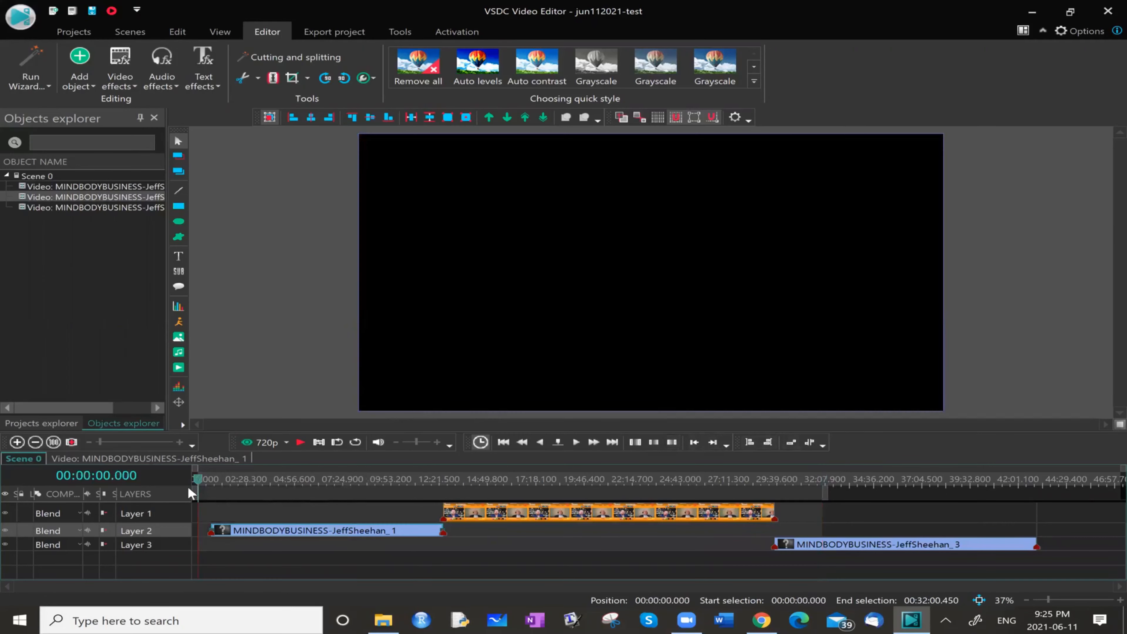
left_click(234, 482)
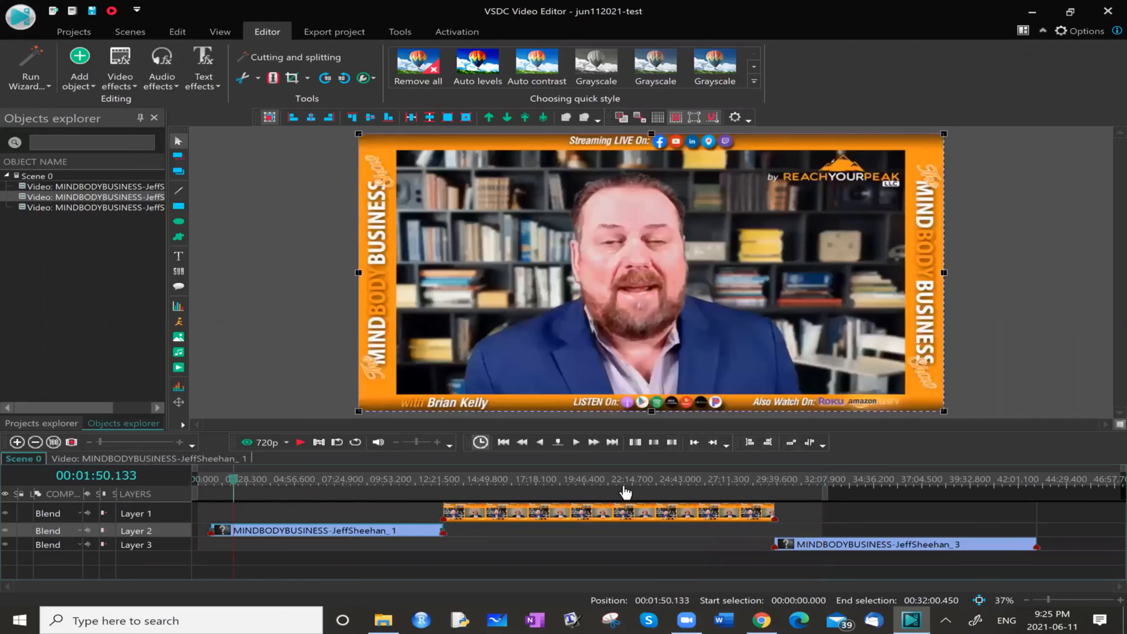
left_click(673, 445)
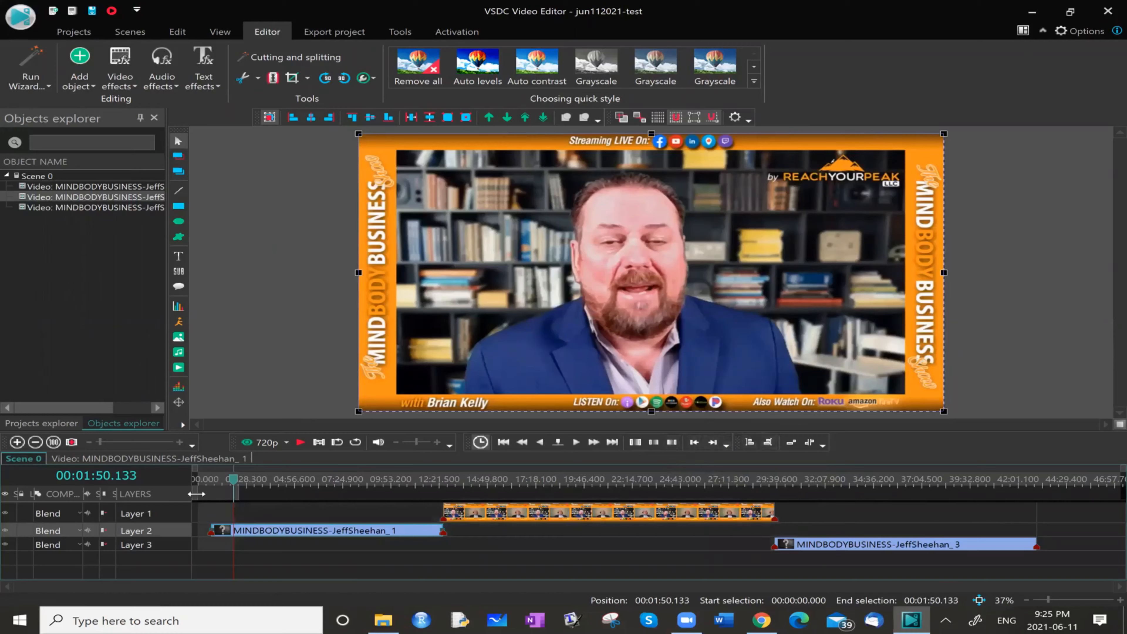
left_click(694, 442)
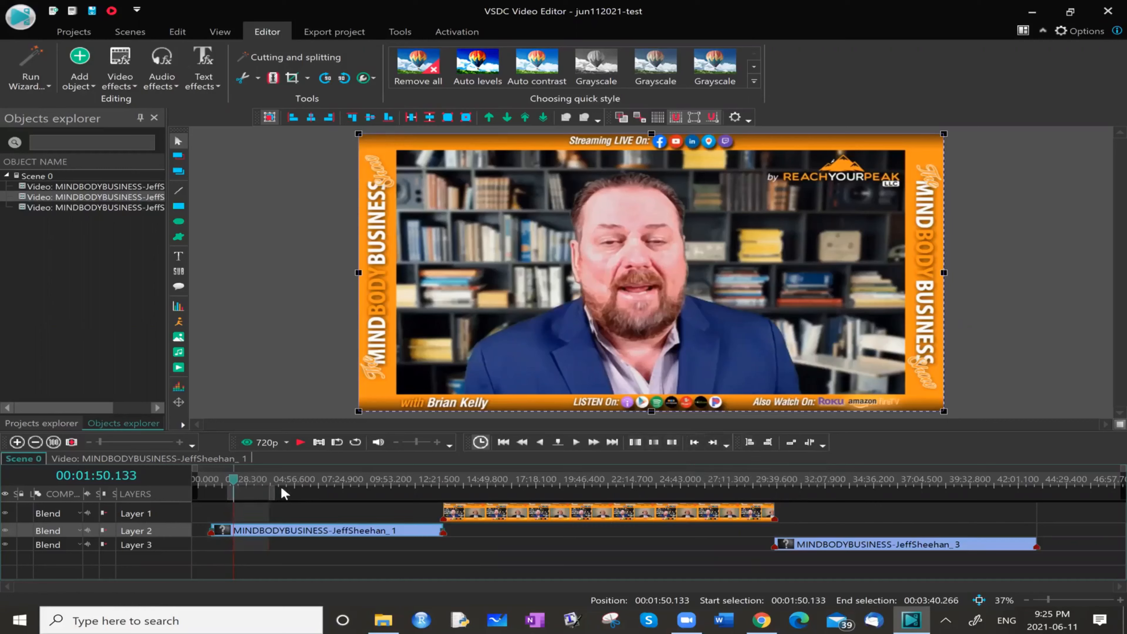
Step: Extend the work-area end to about 03:49 and move the work area to begin at 21:49.000
left_click_drag(270, 494, 489, 497)
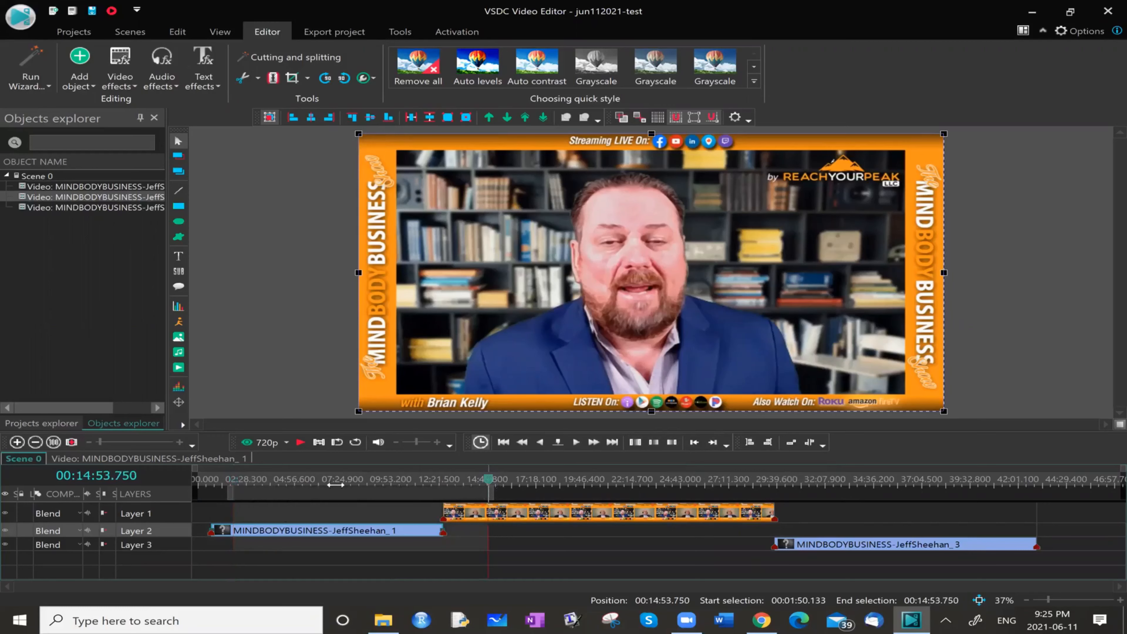
left_click(621, 484)
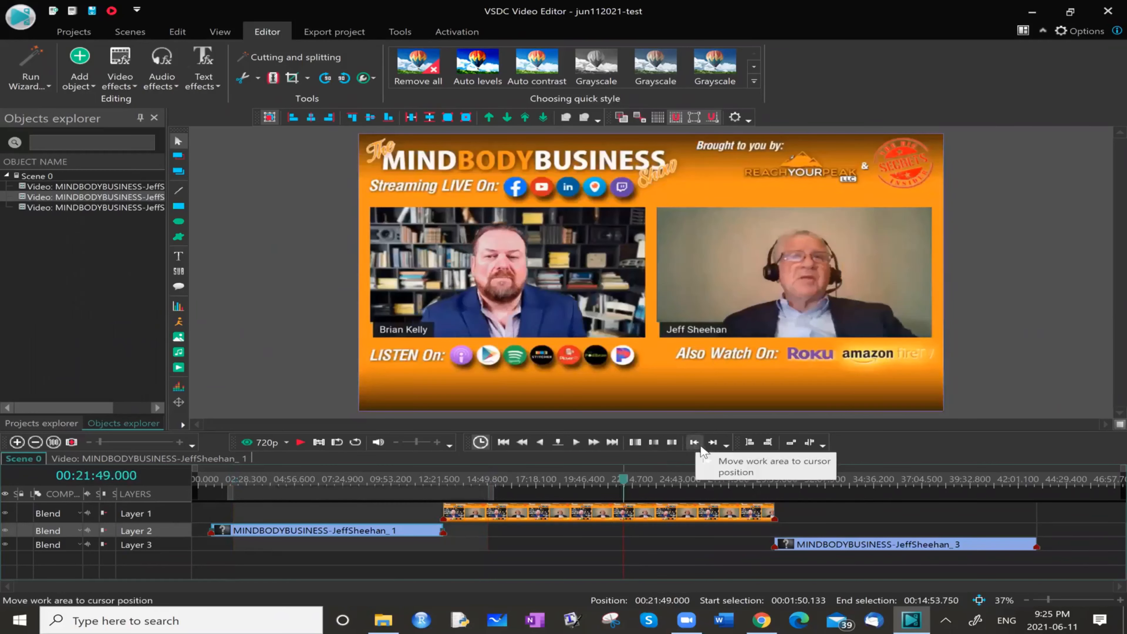
left_click(696, 442)
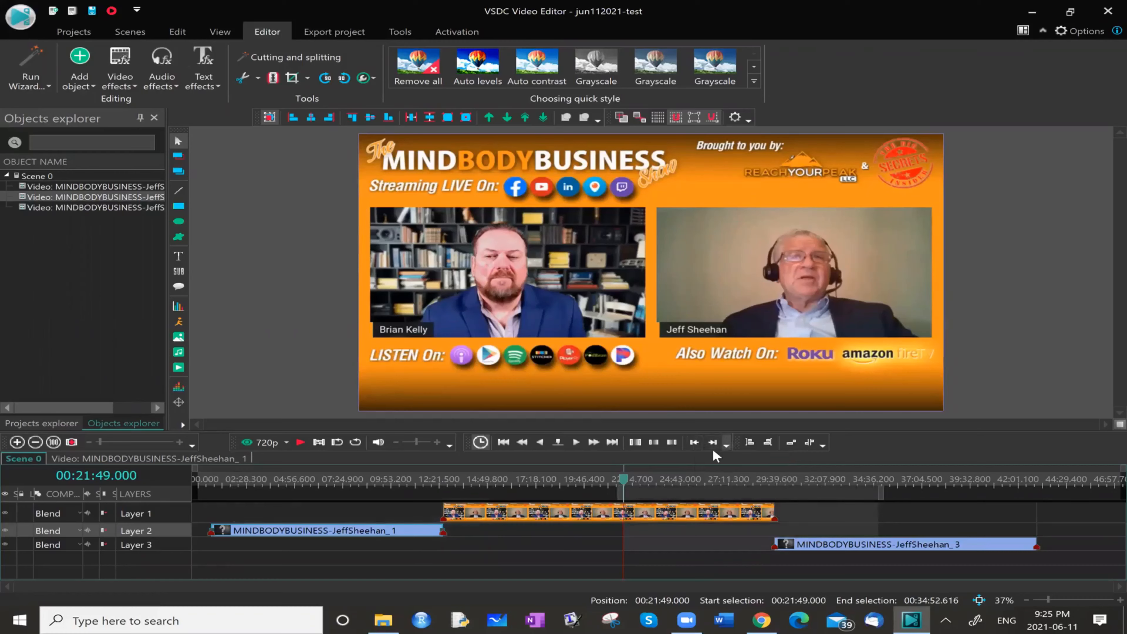
left_click(346, 482)
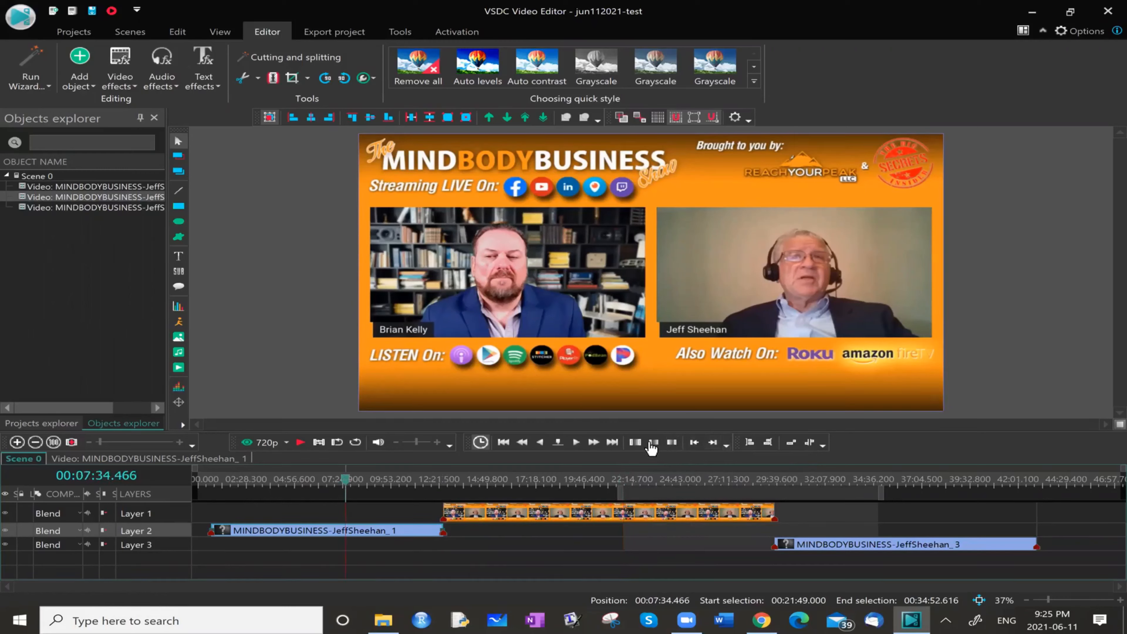
Step: Shift the work area to begin at 07:34.466, then align its end to 30:15.383
left_click(696, 444)
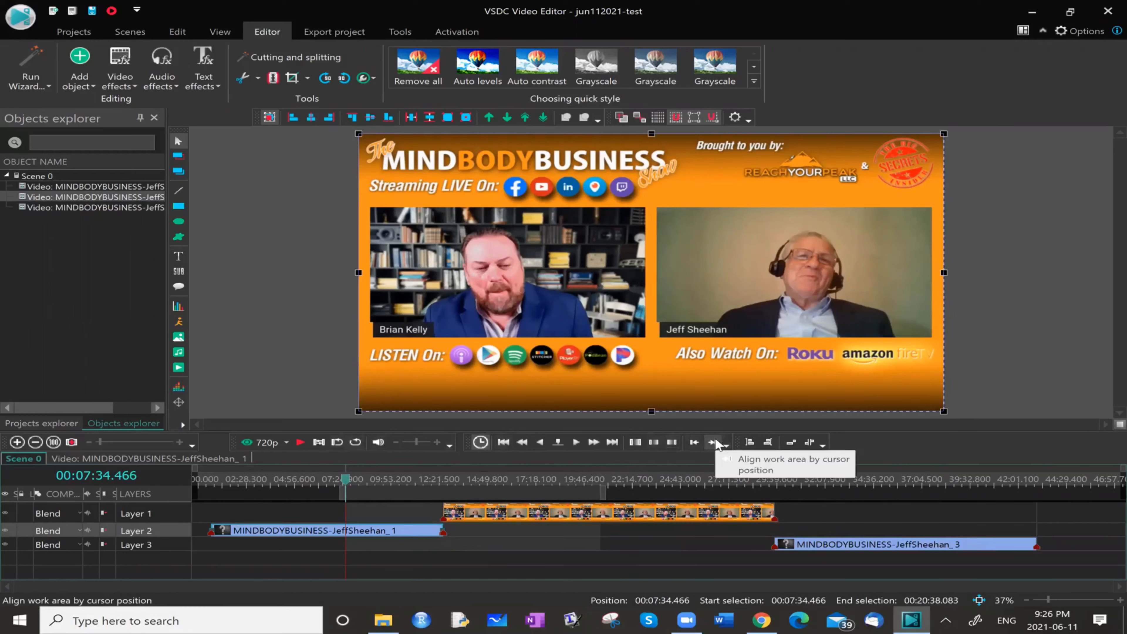
left_click(792, 487)
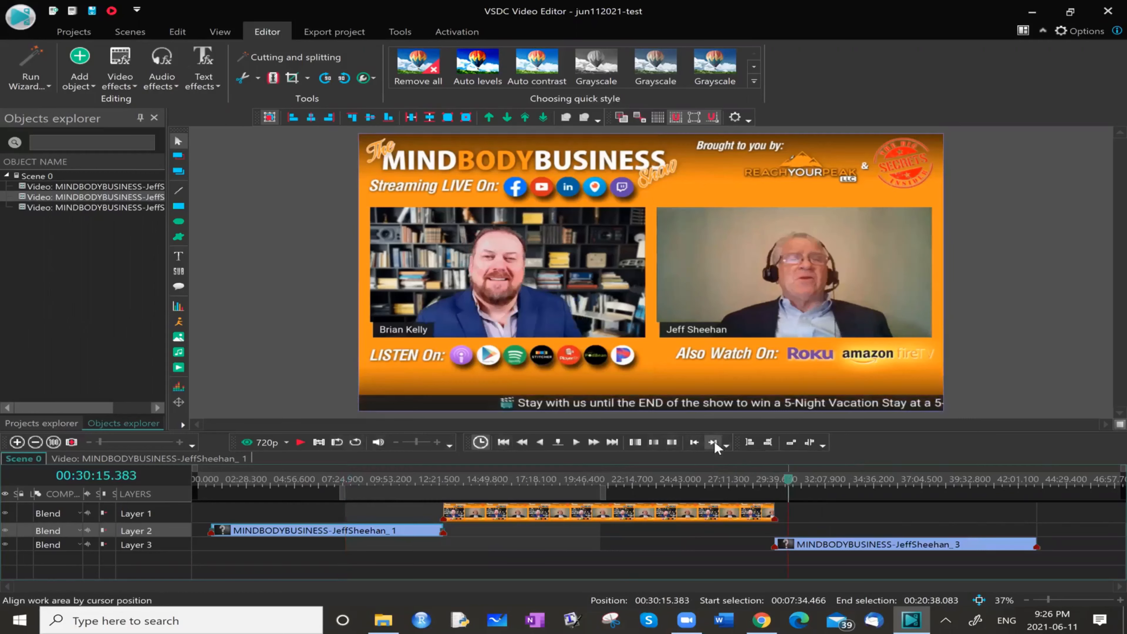
left_click(716, 446)
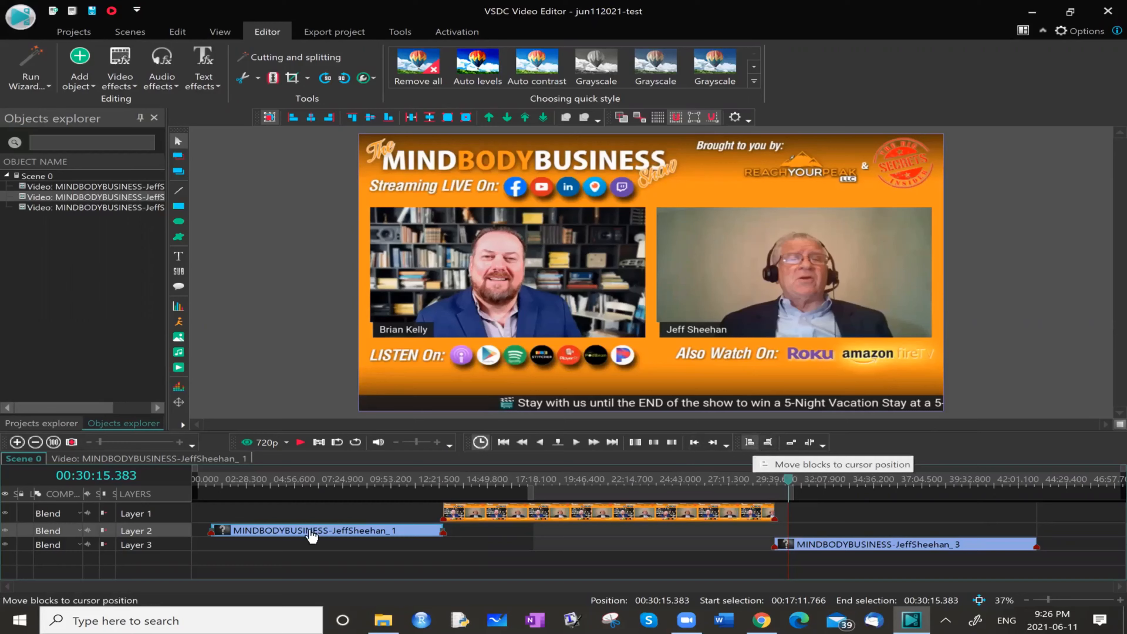
left_click(153, 515)
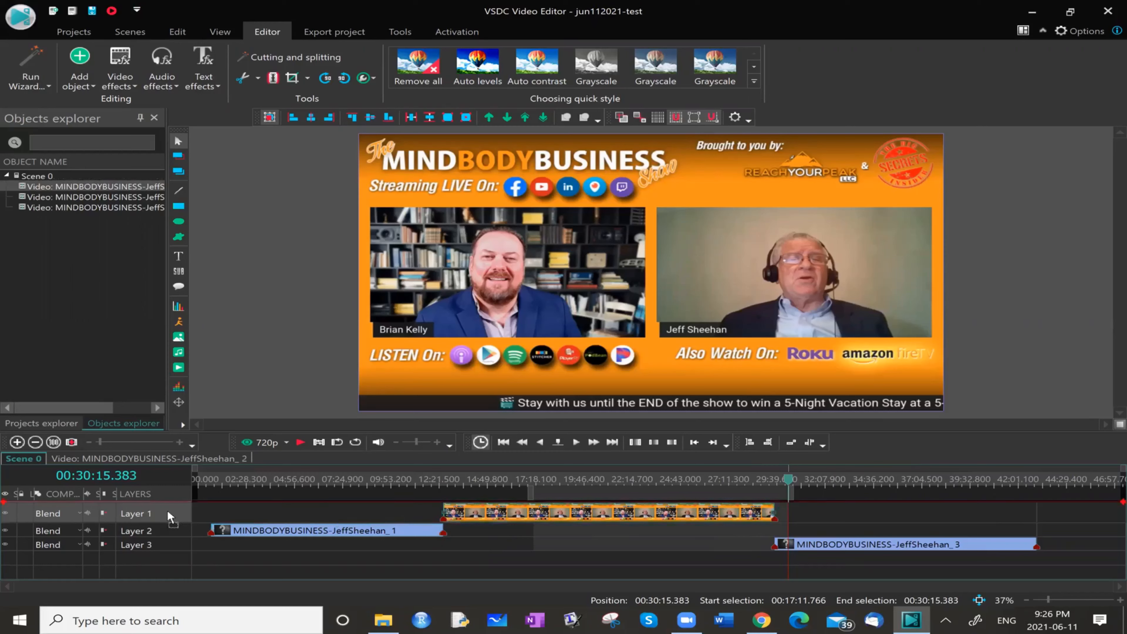
left_click_drag(169, 521, 175, 515)
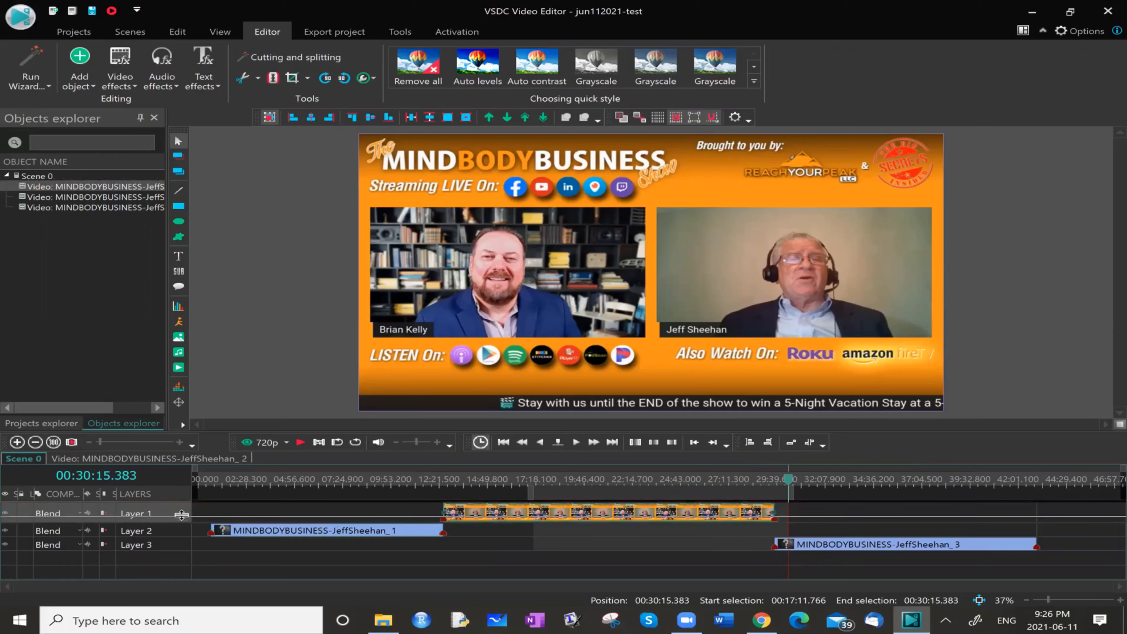
left_click(291, 480)
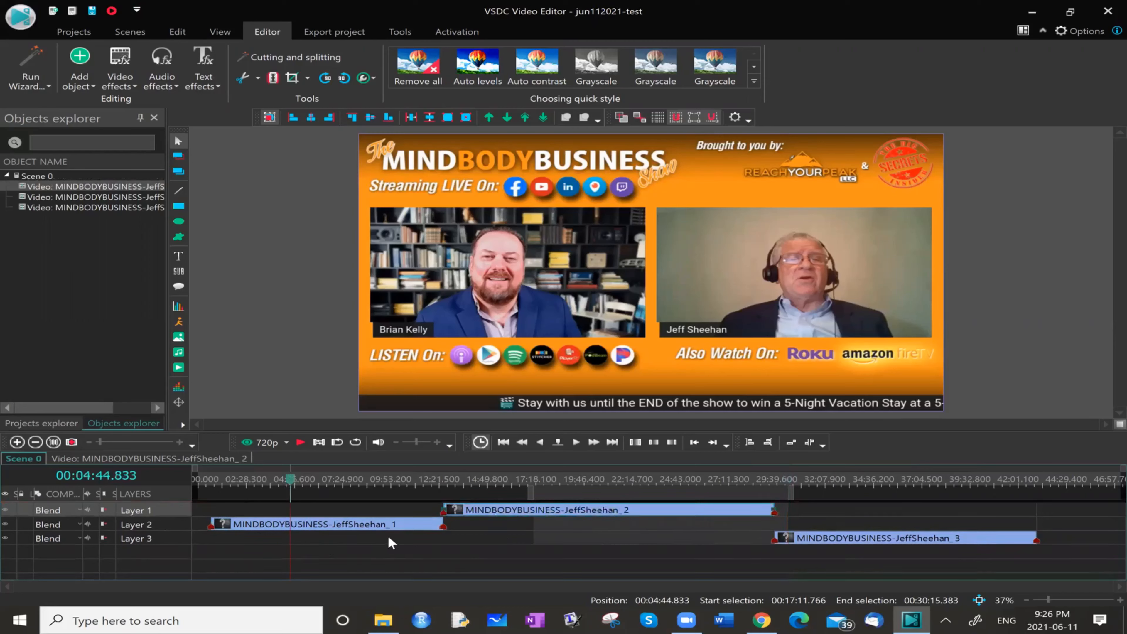
left_click(750, 443)
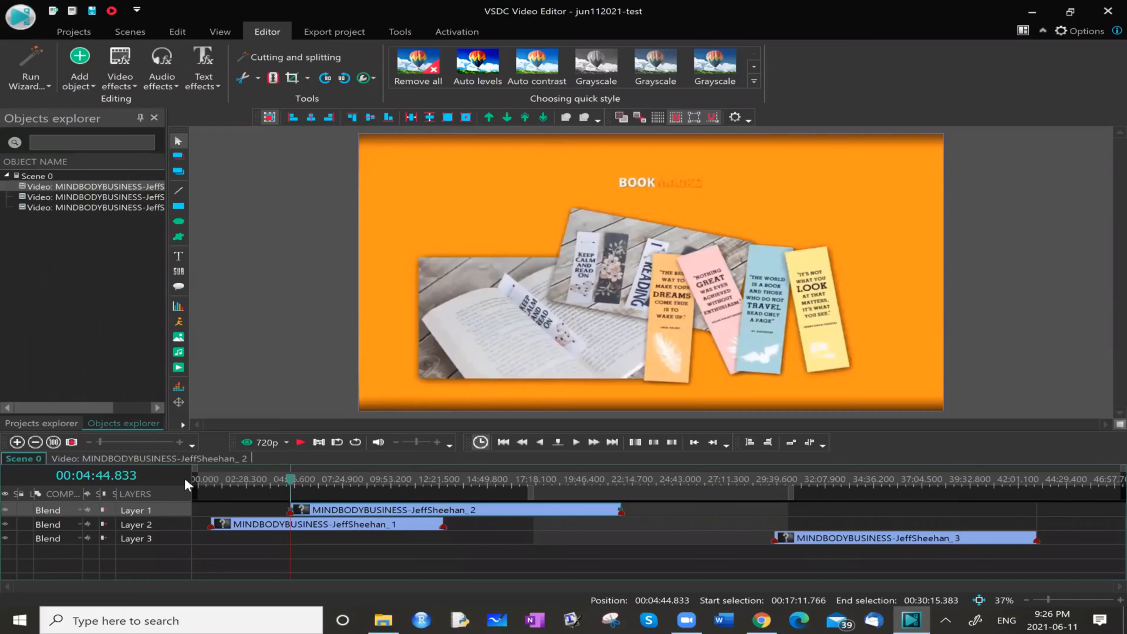
left_click(209, 479)
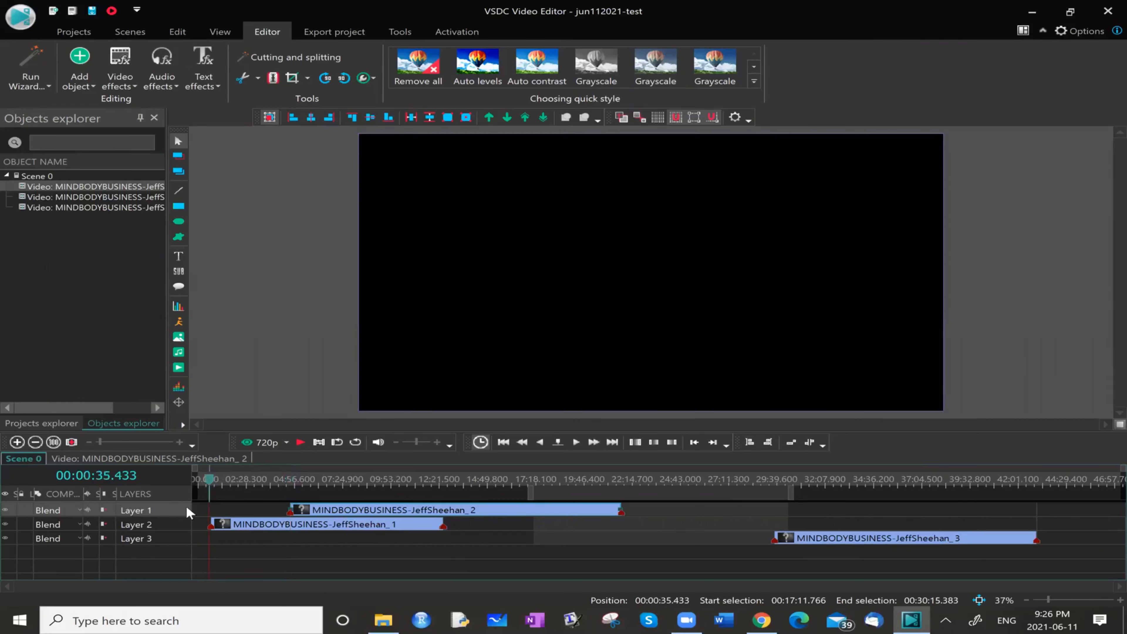
Step: With the playhead at 00:00:00.000, select Layers 1–3 and move all three clips there
left_click_drag(202, 483, 182, 482)
left_click(147, 524, "ctrl")
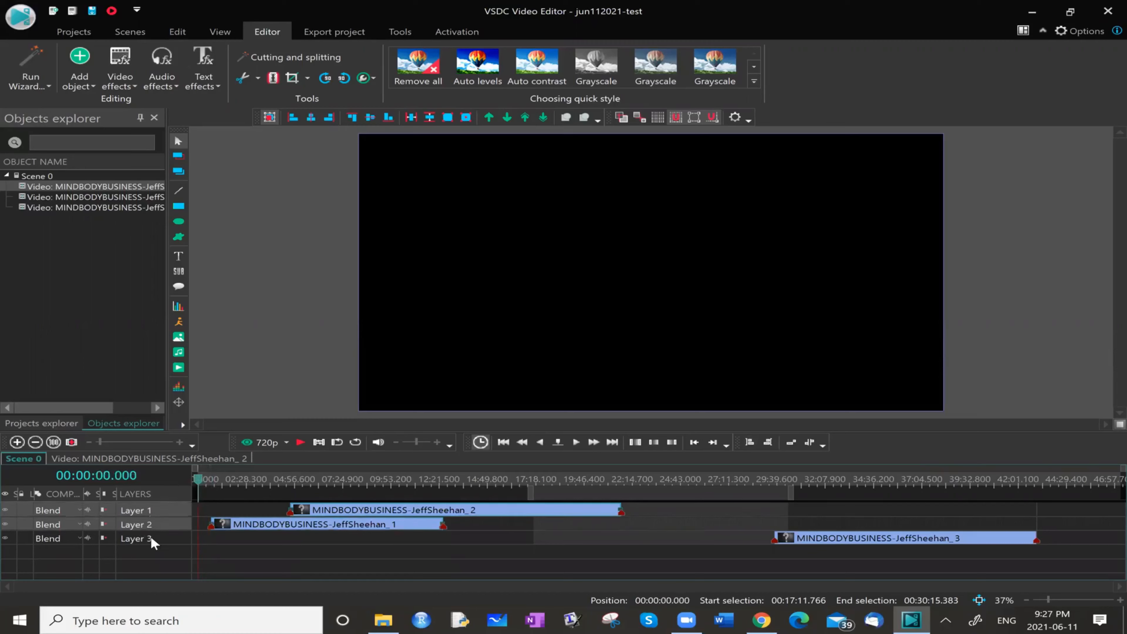
left_click(148, 538, "ctrl")
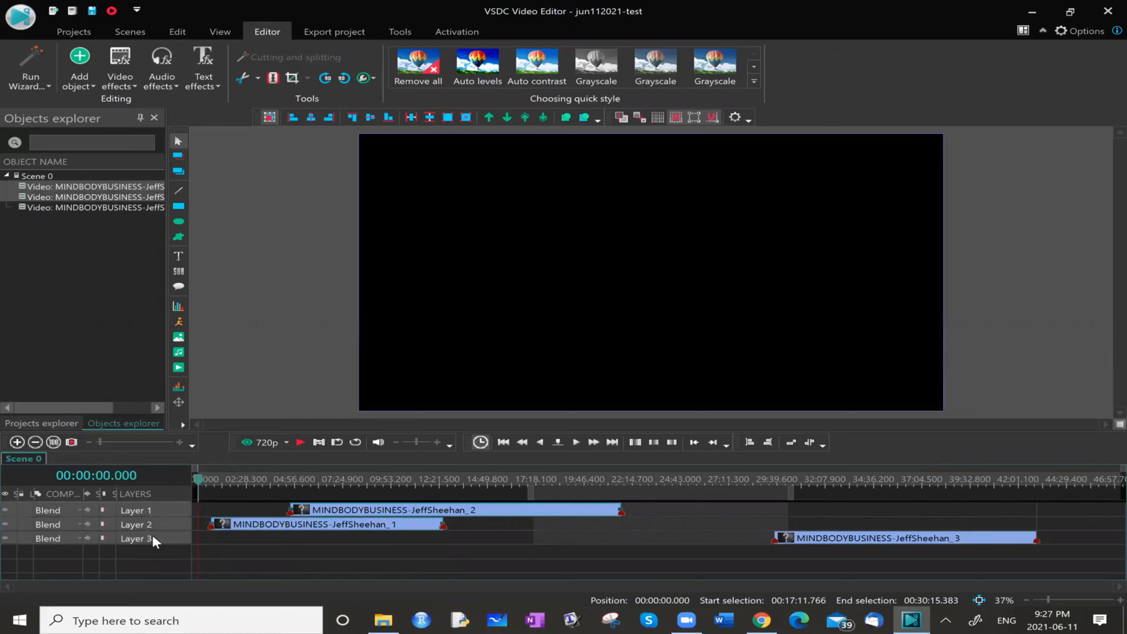
left_click(750, 443)
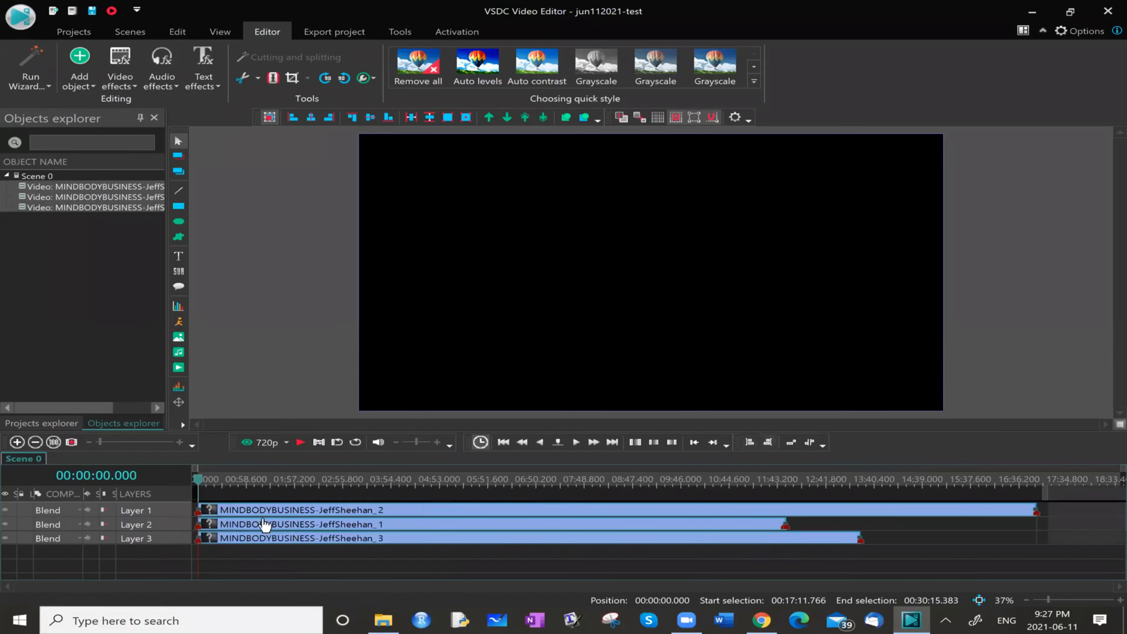
mouse_move(264, 524)
left_click(1085, 480)
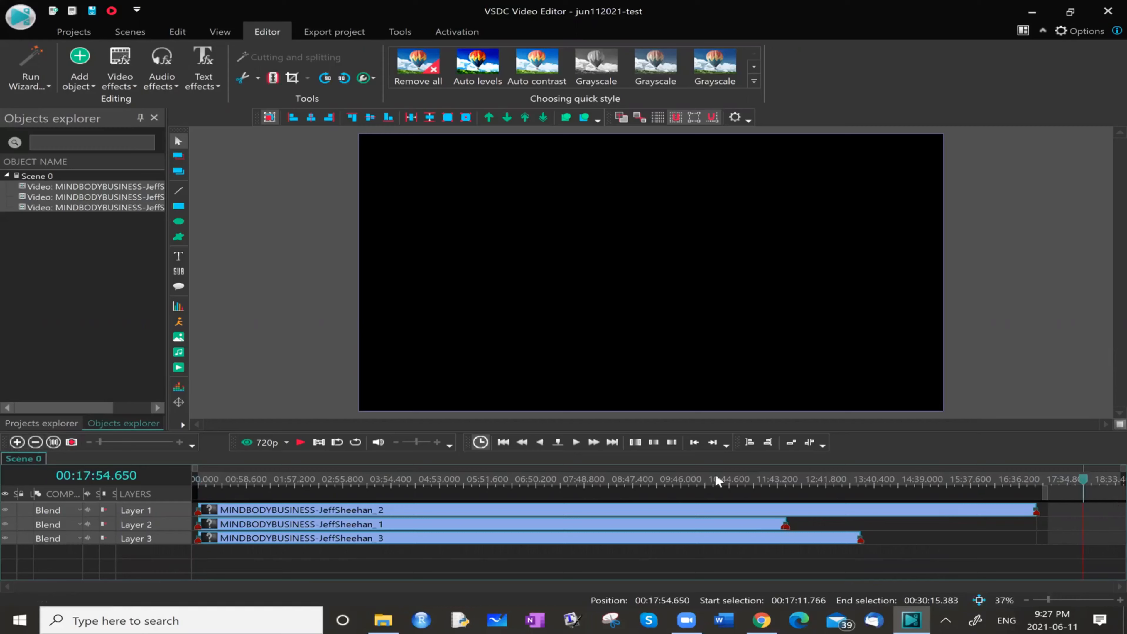
Step: Align the clip ends to the playhead, then set block order so the clips run back-to-back
left_click(769, 442)
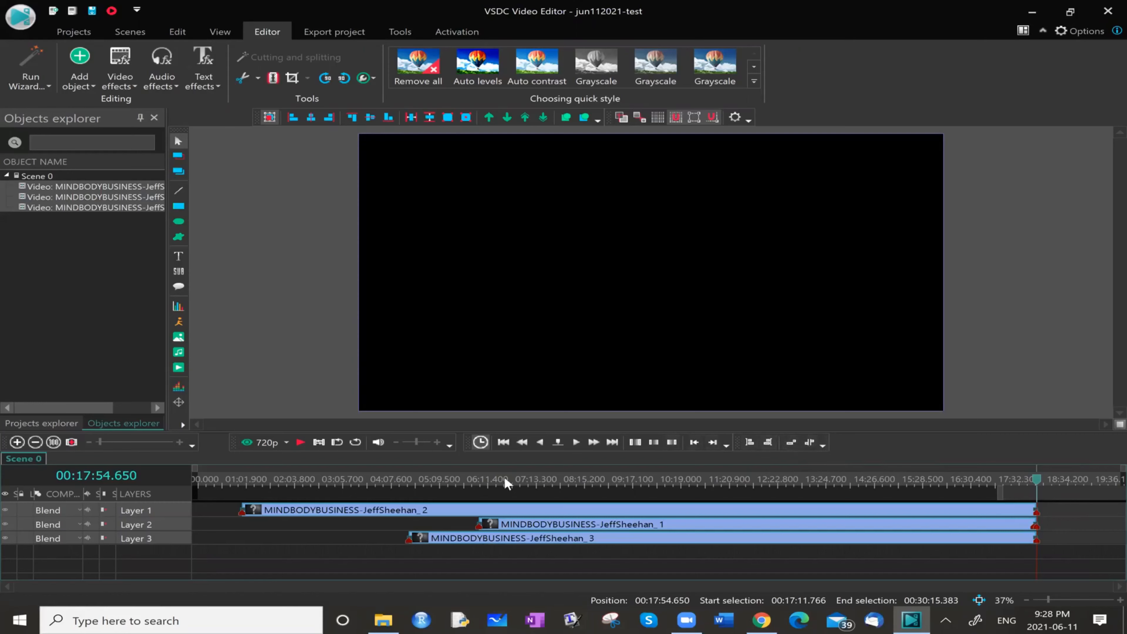
left_click(792, 437)
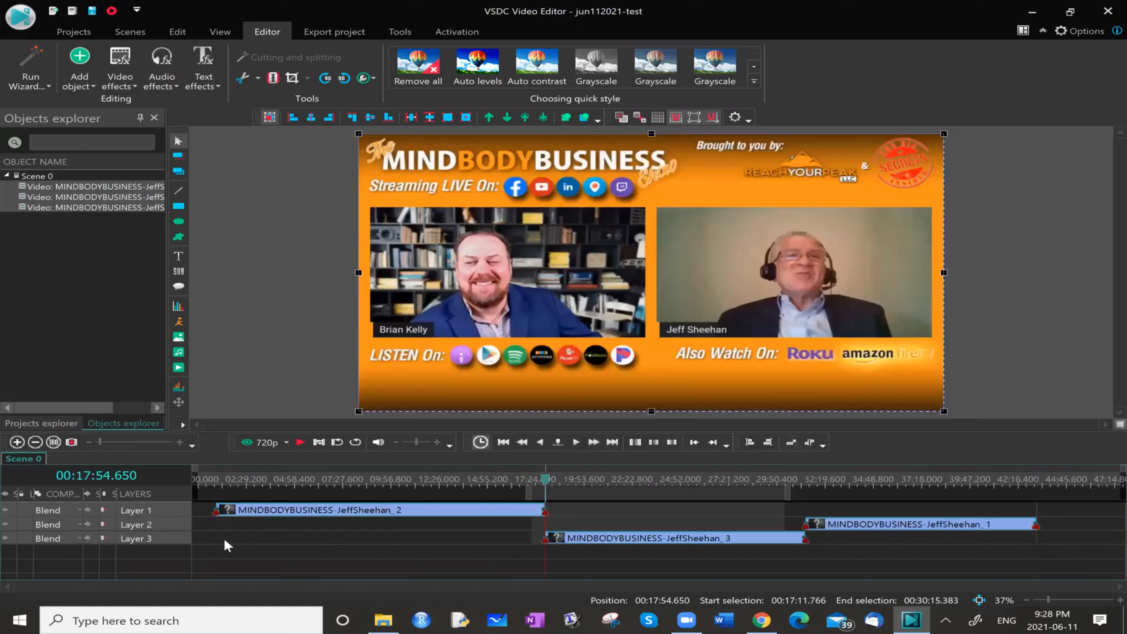
Step: Reselect the clips on Layers 1–3 and put the playhead back at 00:00:00.000
left_click(224, 539)
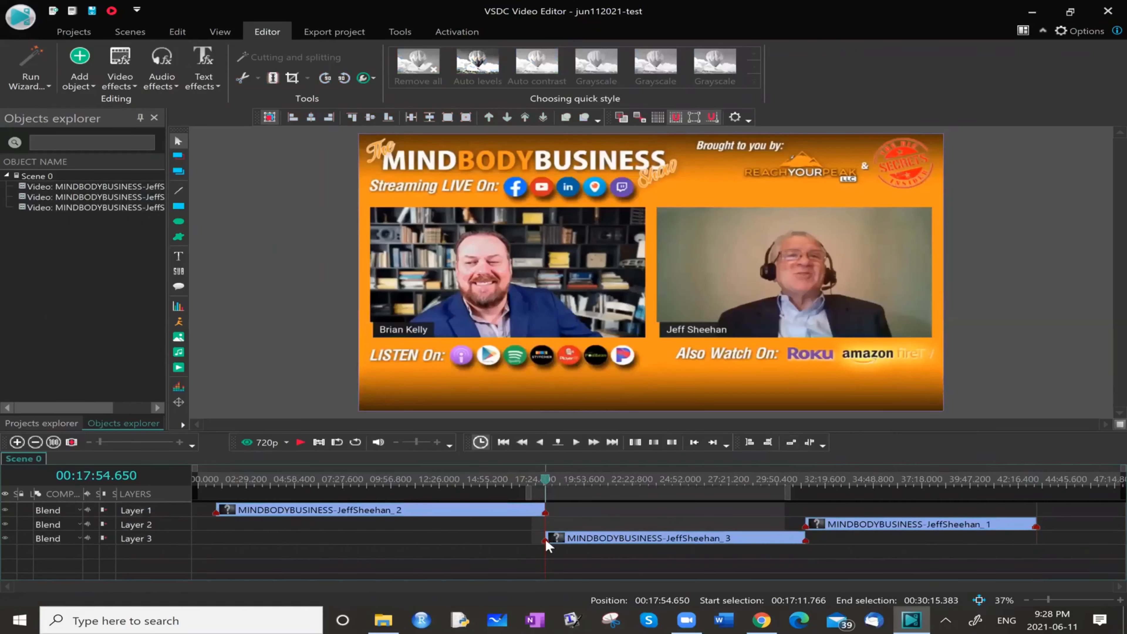
left_click(153, 511)
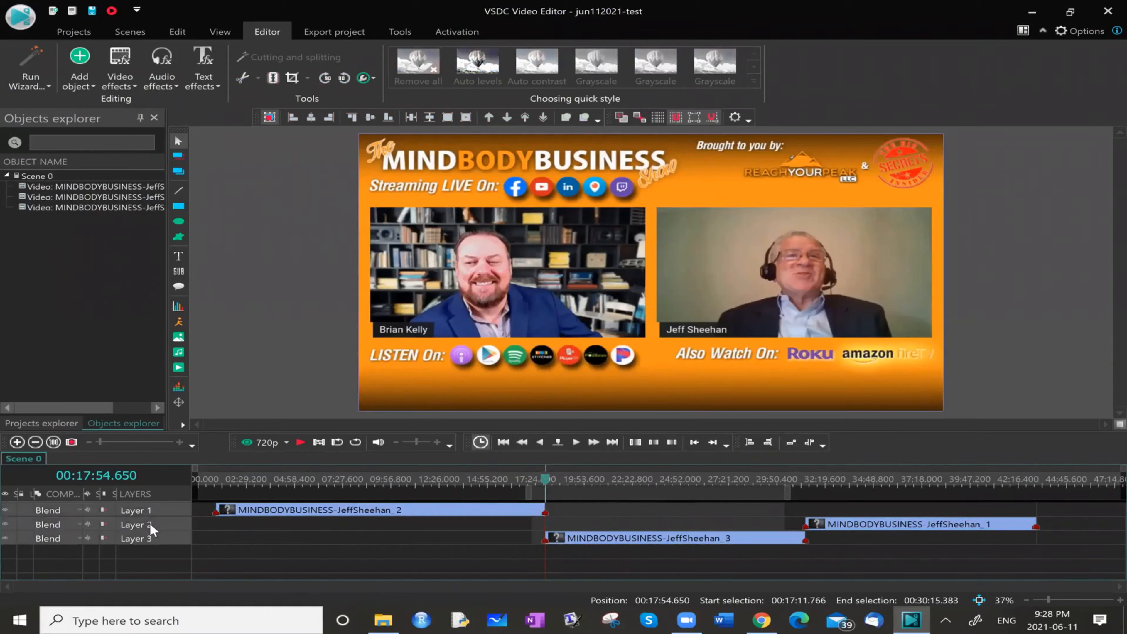
left_click(178, 515)
left_click(173, 516, "ctrl")
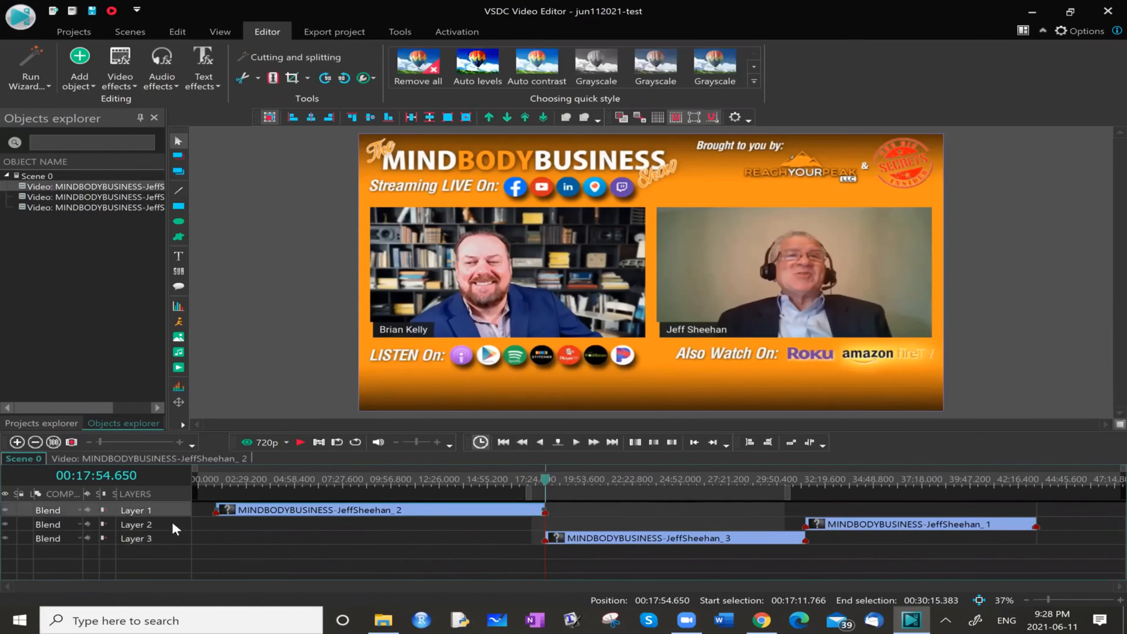
left_click(173, 524, "ctrl")
left_click(172, 536, "ctrl")
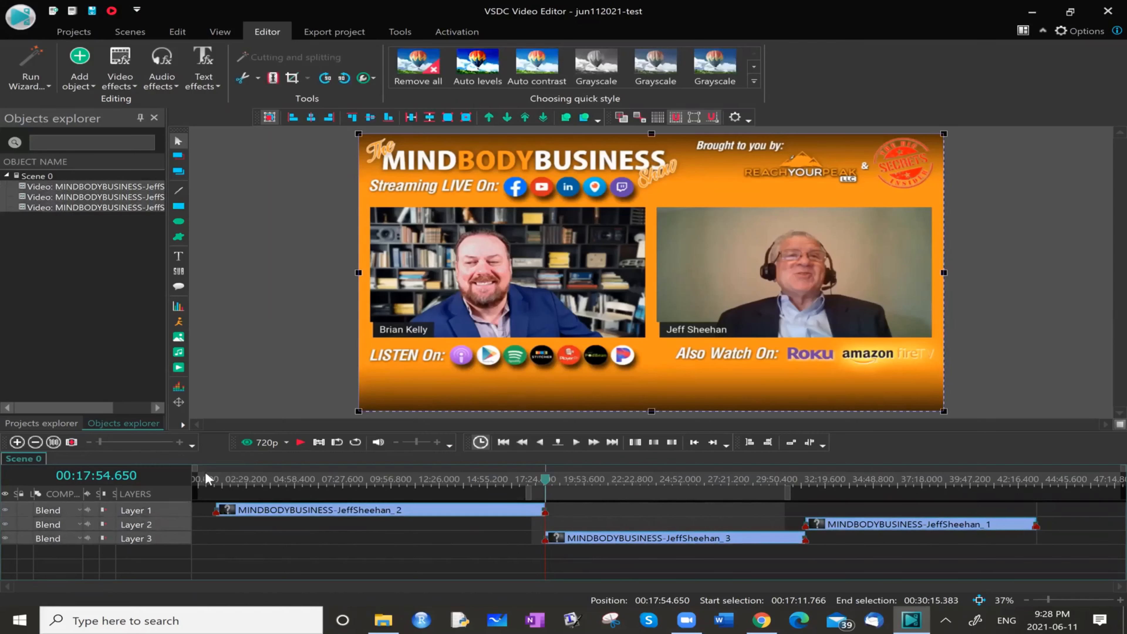
left_click(197, 478)
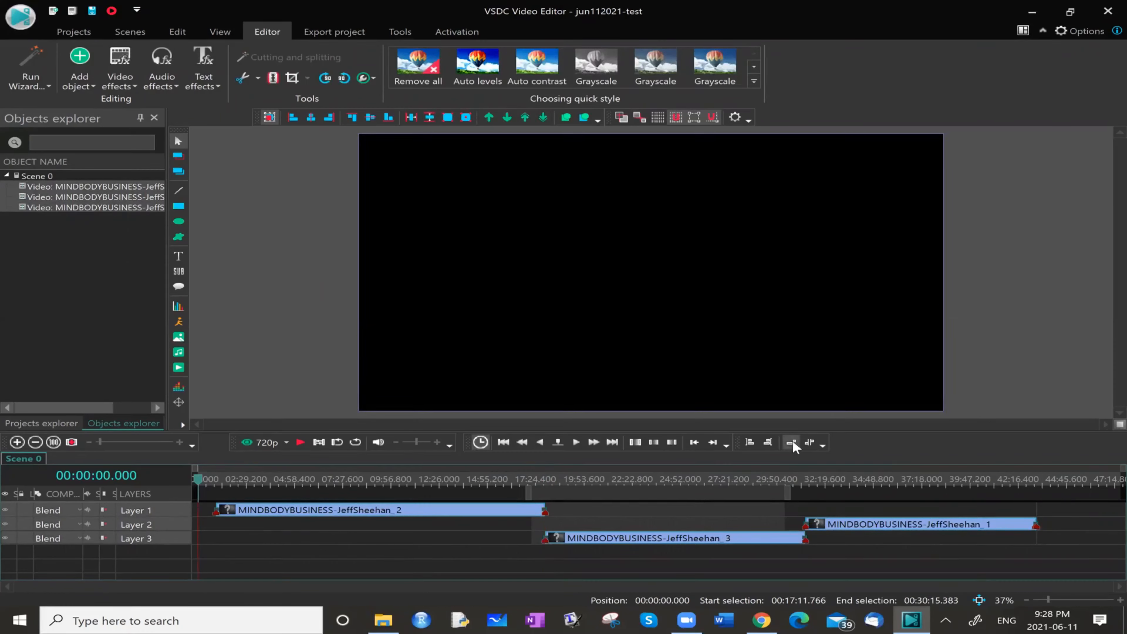
Step: Dismiss the Order settings twice and stretch the selection range across the timeline to 00:47:33.100
left_click(811, 443)
left_click(716, 379)
left_click(811, 442)
left_click(709, 379)
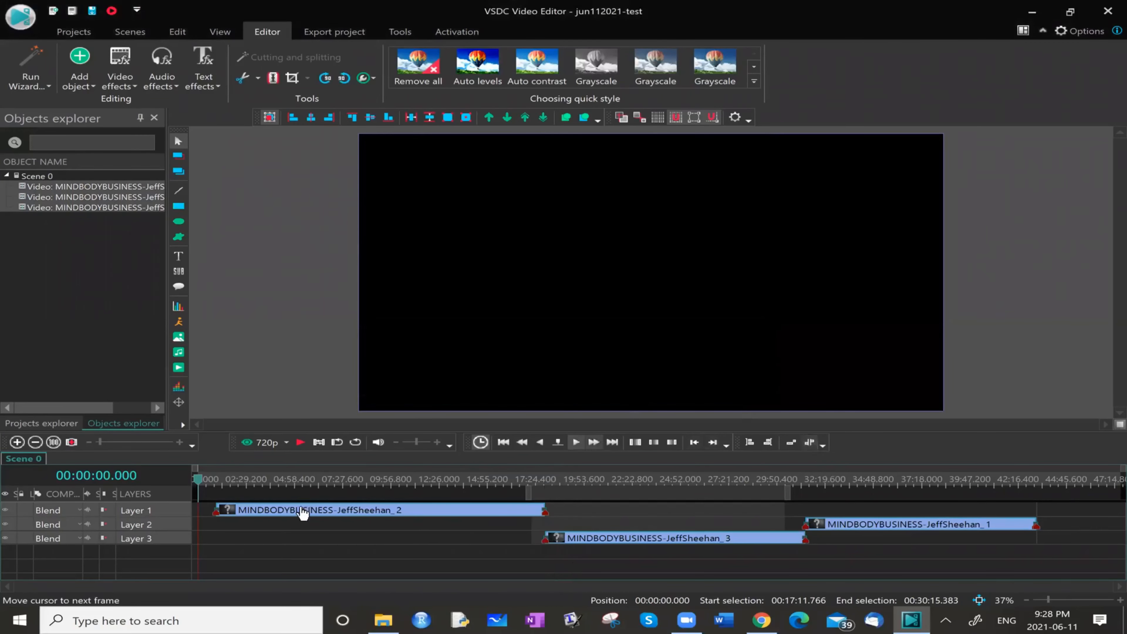
left_click(456, 539)
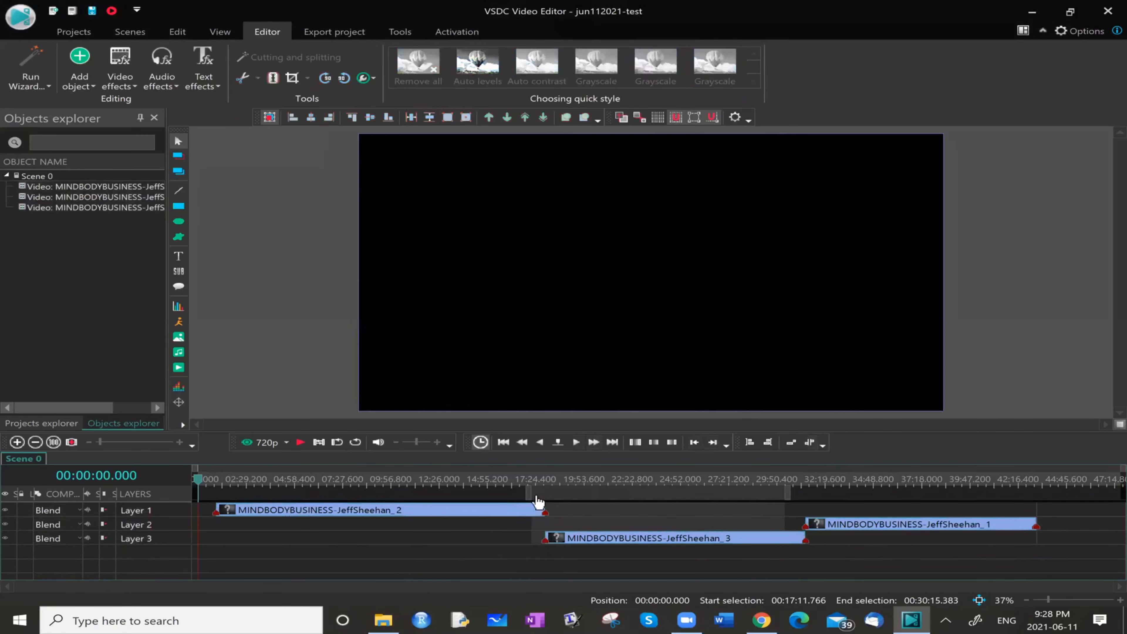
left_click_drag(527, 493, 196, 484)
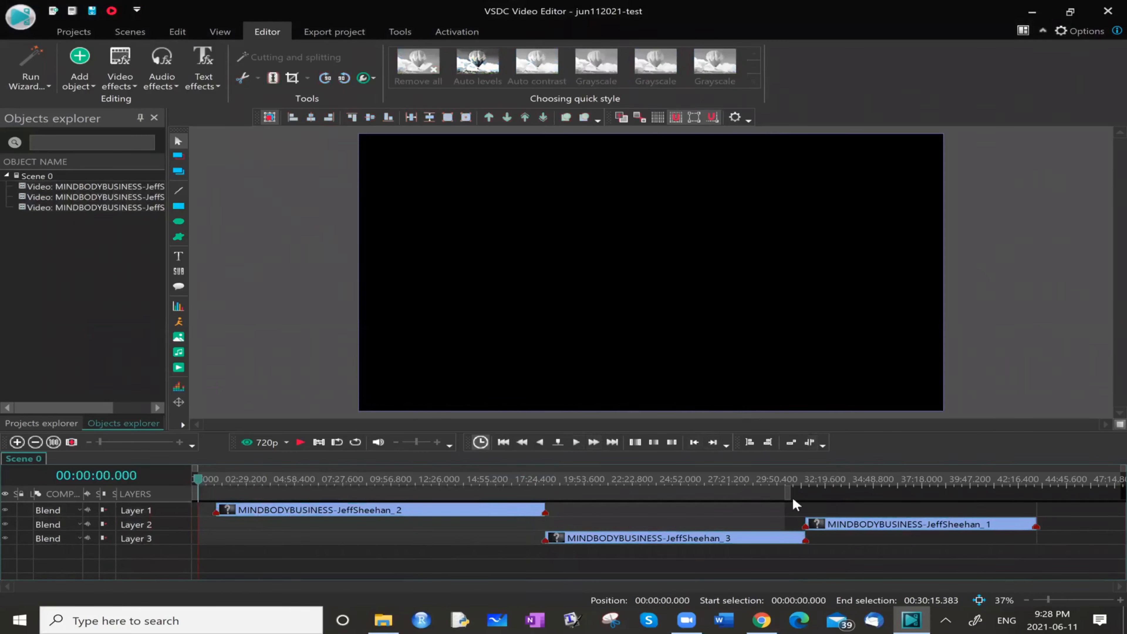
left_click_drag(787, 493, 1121, 488)
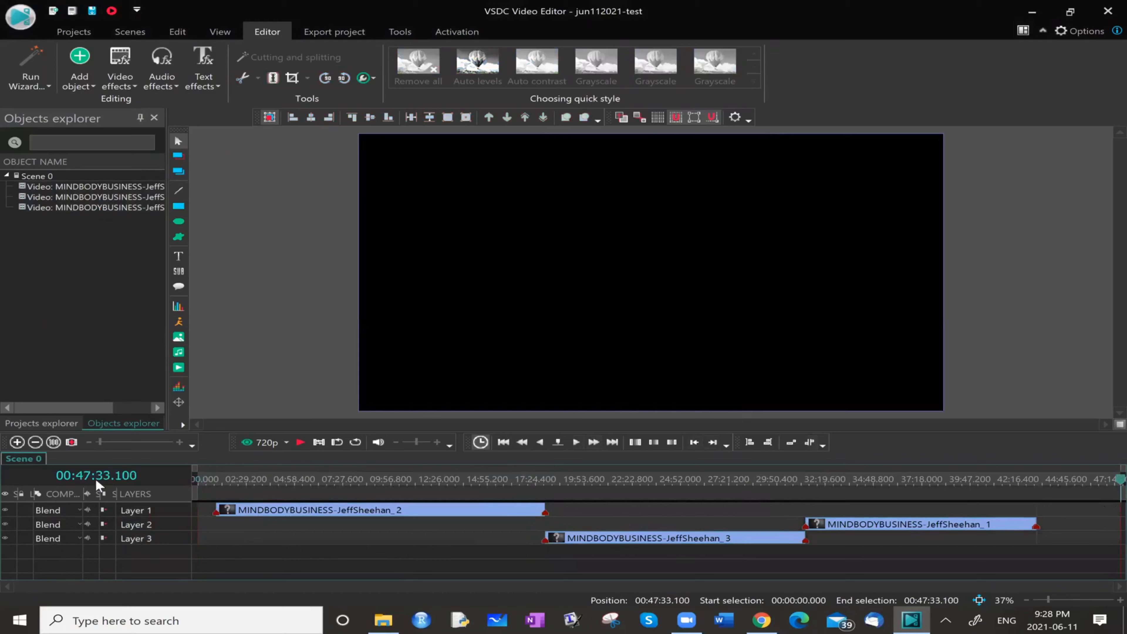
left_click(198, 480)
Step: Select the Layer 1 and 2 clips and set block order so clips 1 and 3 follow clip 2
left_click(147, 511)
left_click(168, 527, "ctrl")
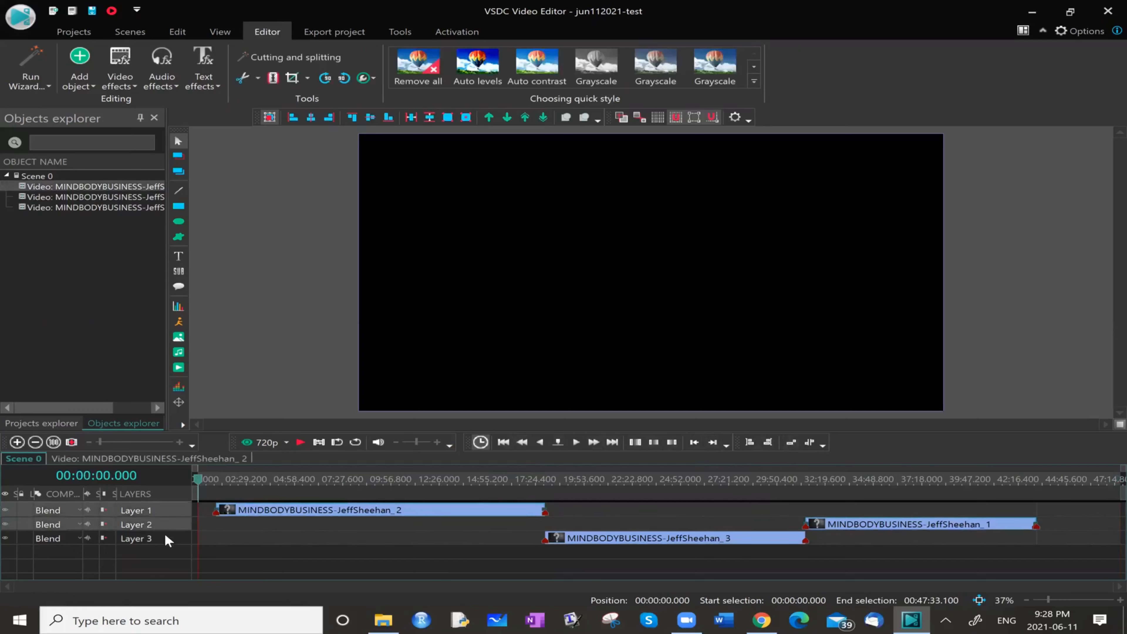
left_click(165, 535, "ctrl")
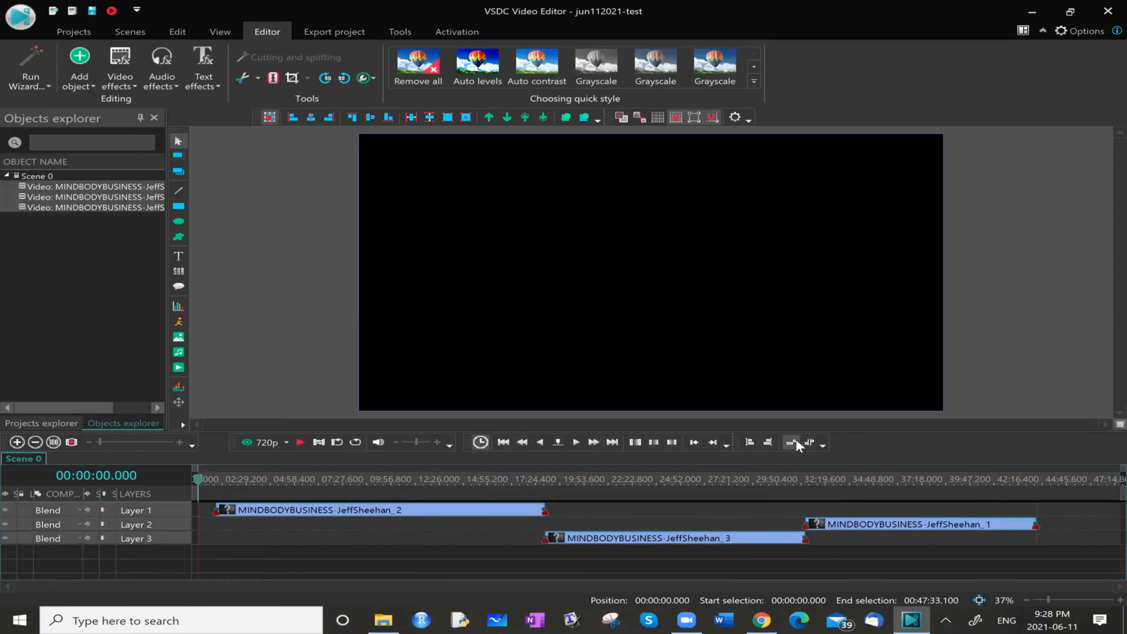
left_click(260, 558)
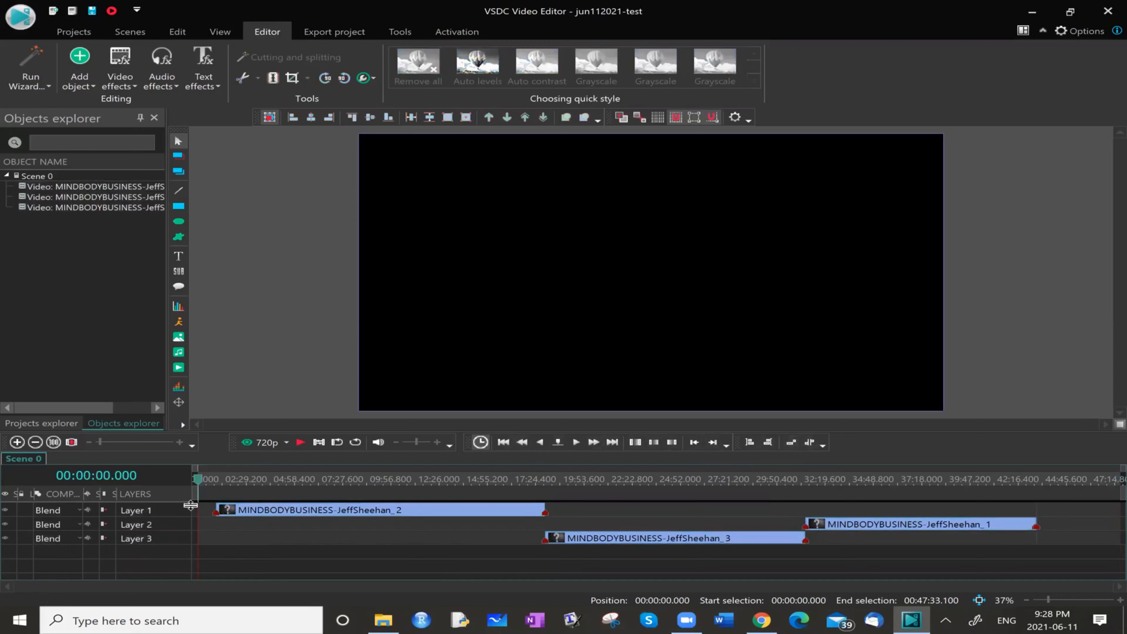
left_click(165, 506)
left_click(155, 524, "ctrl")
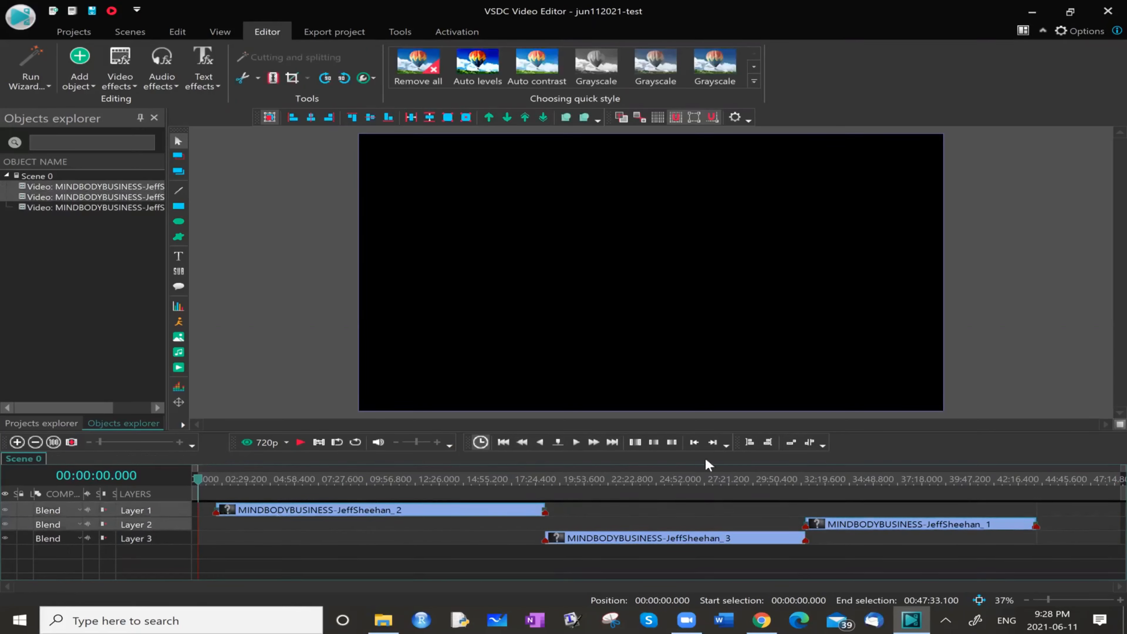
left_click(793, 444)
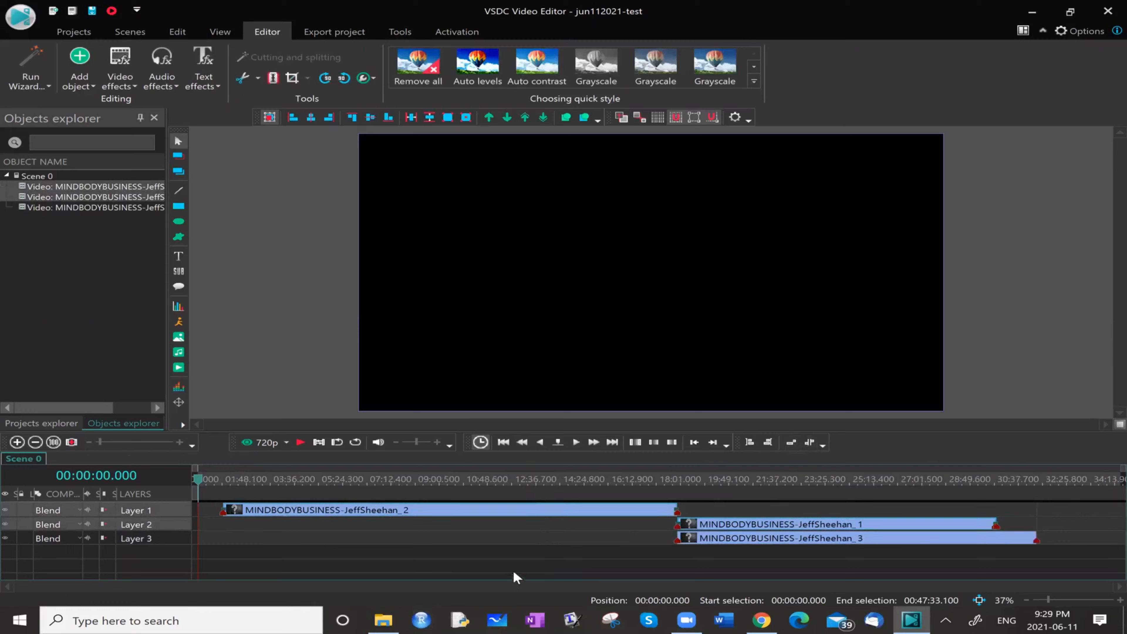
Step: Select the clips on Layers 1–3 and chain them end-to-end with 'Set order with offset'
left_click(487, 529)
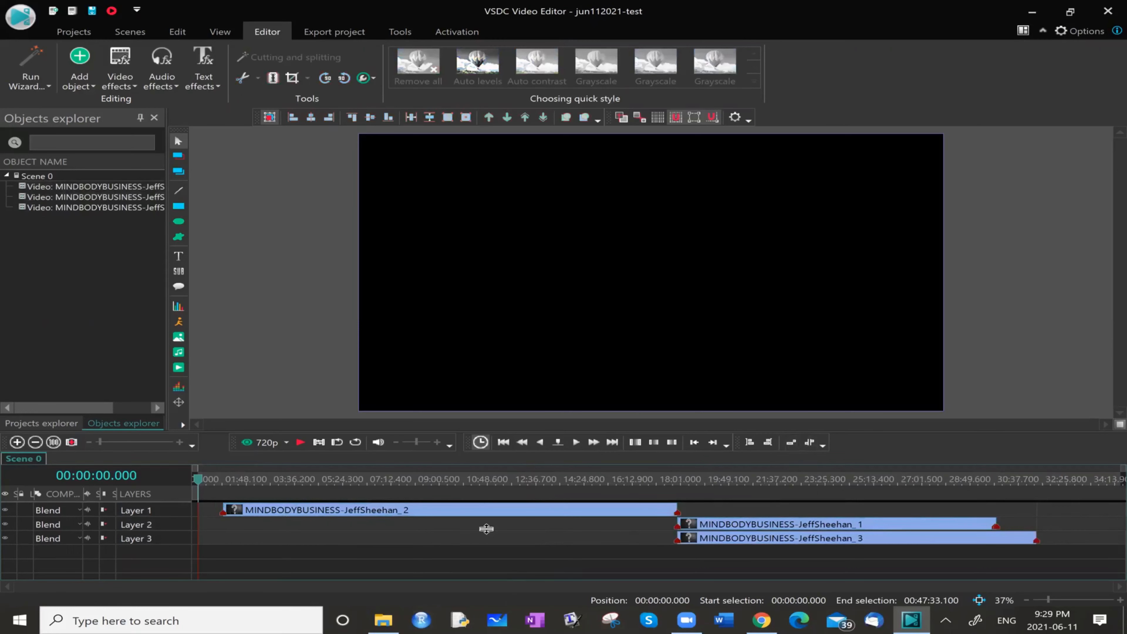
left_click(149, 512)
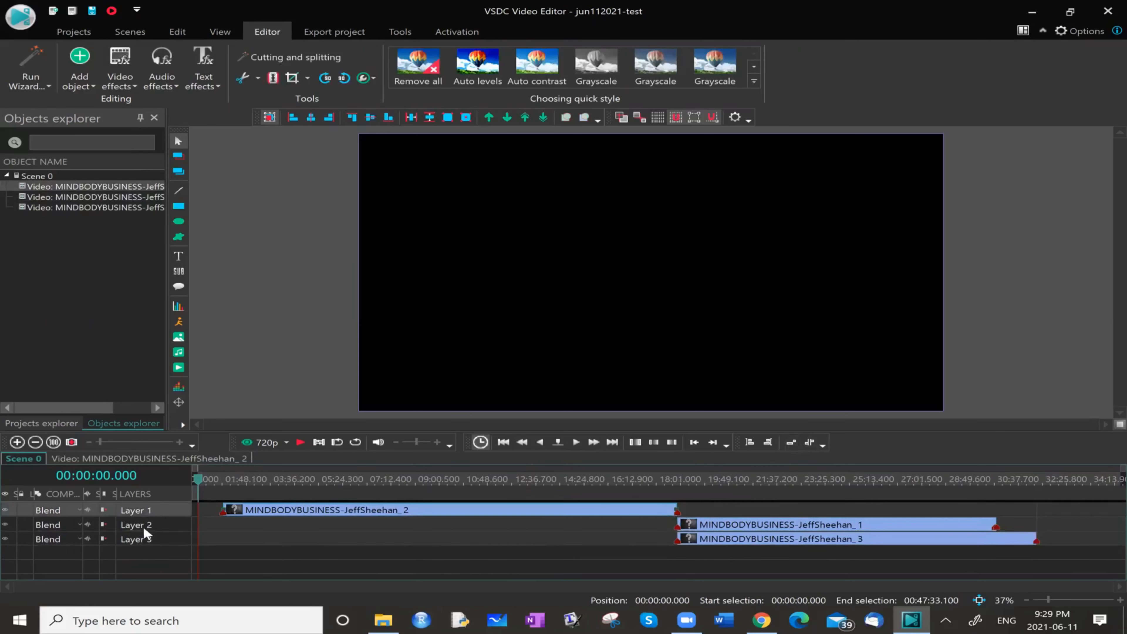
left_click(144, 527, "ctrl")
left_click(133, 537, "ctrl")
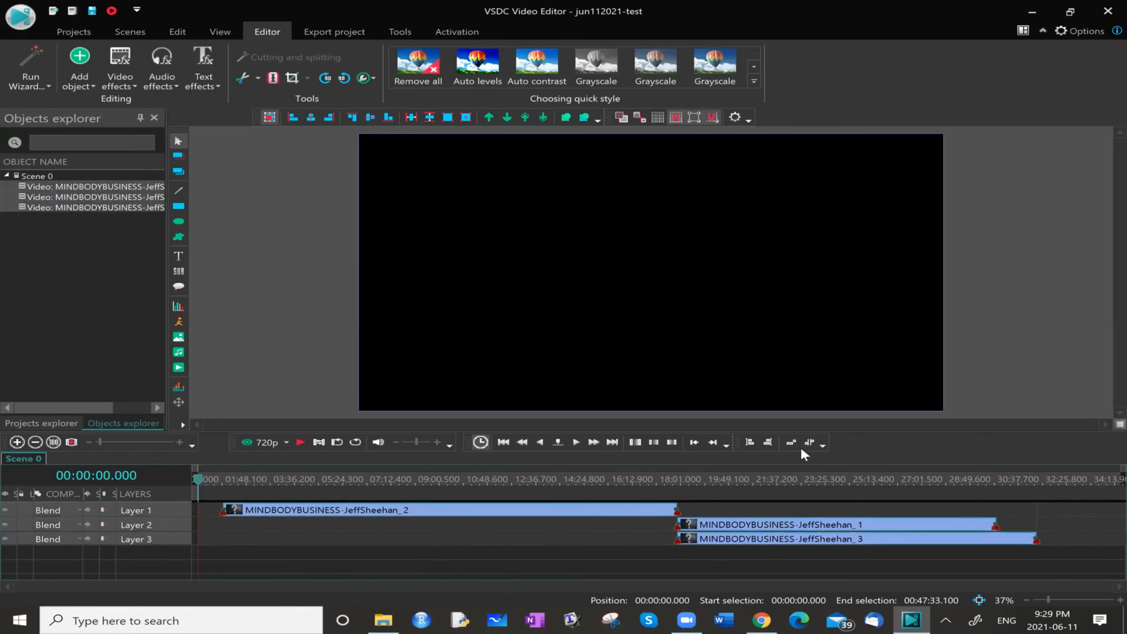
left_click(789, 446)
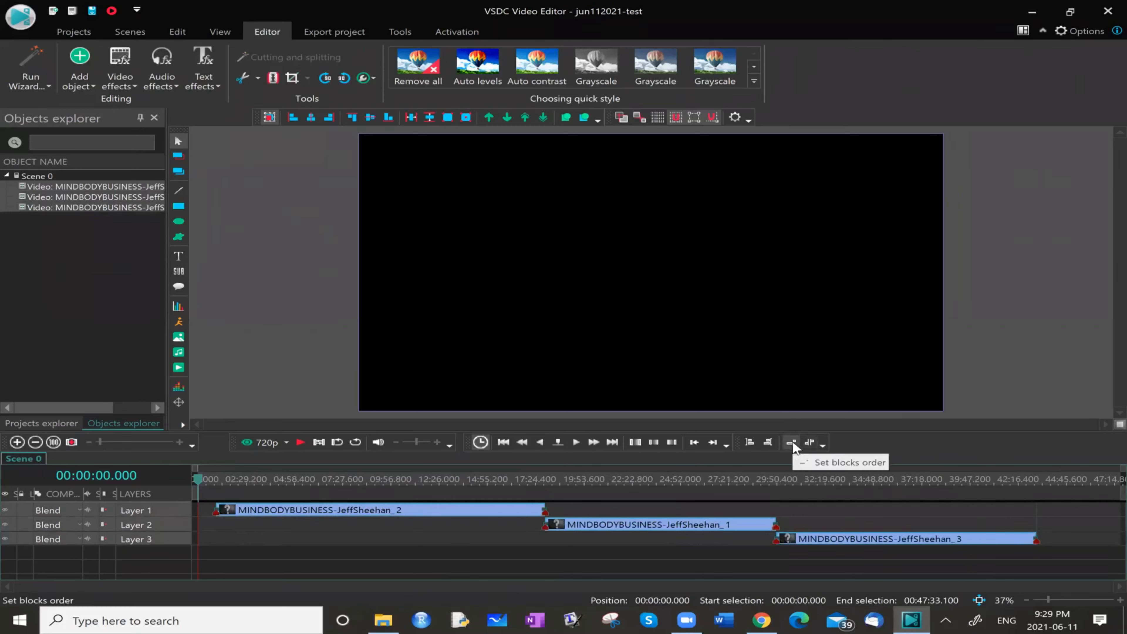
Step: Reselect the three clips on Layers 1, 2 and 3 together
left_click(347, 524)
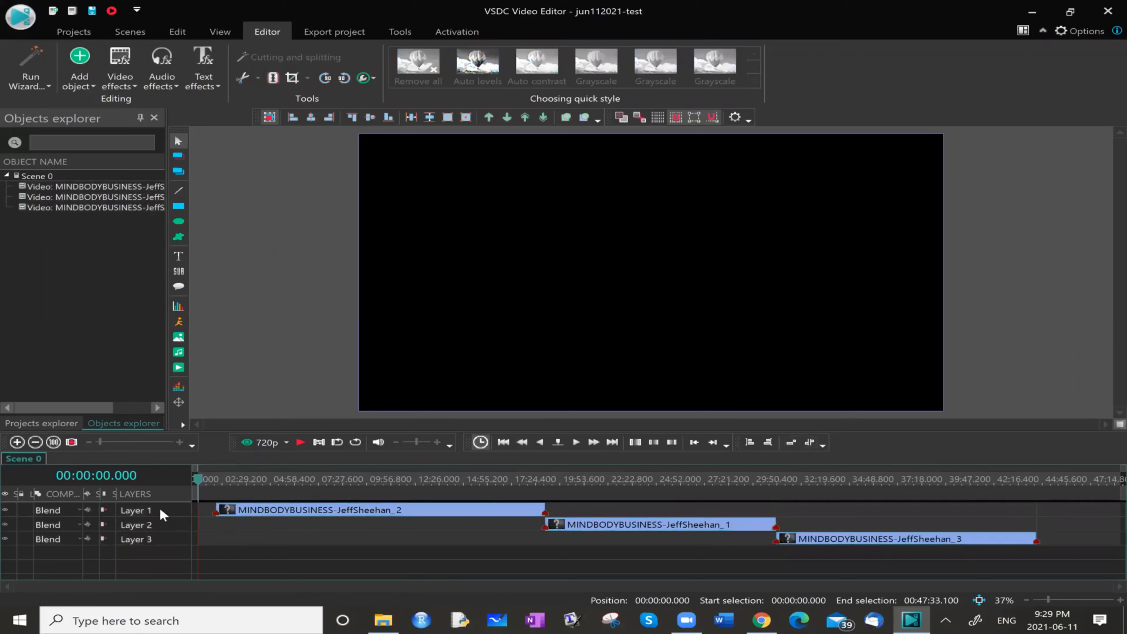
left_click(164, 515)
left_click(168, 523, "ctrl")
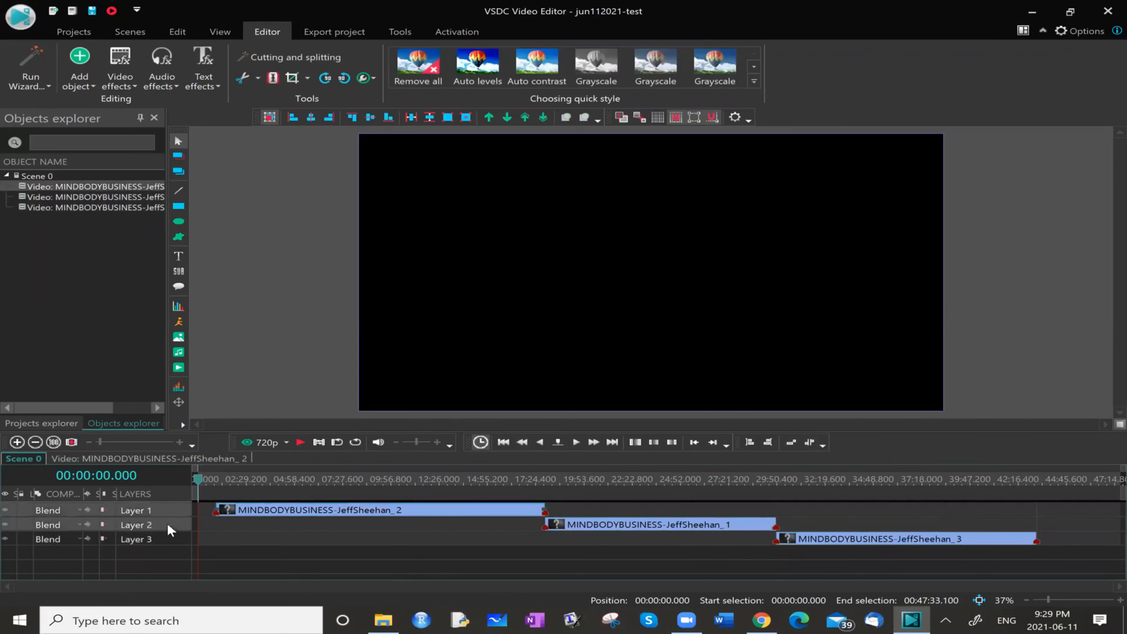
left_click(167, 540, "ctrl")
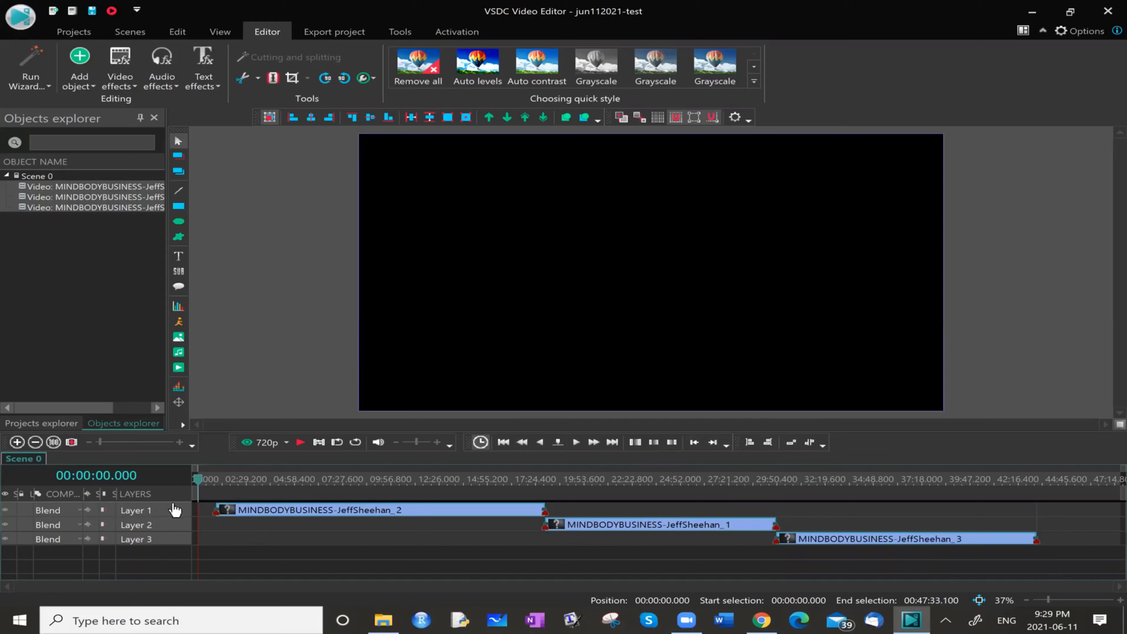
Step: Return the playhead to 0 and line the three clips up back-to-back from that point
left_click(217, 477)
left_click_drag(216, 481, 190, 483)
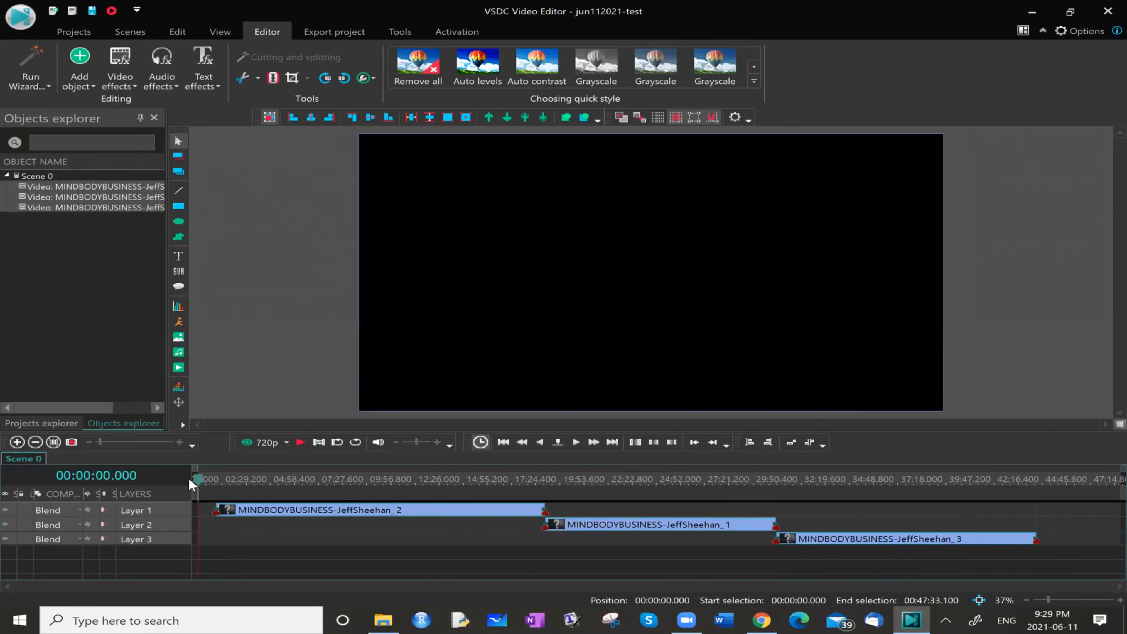
left_click(750, 443)
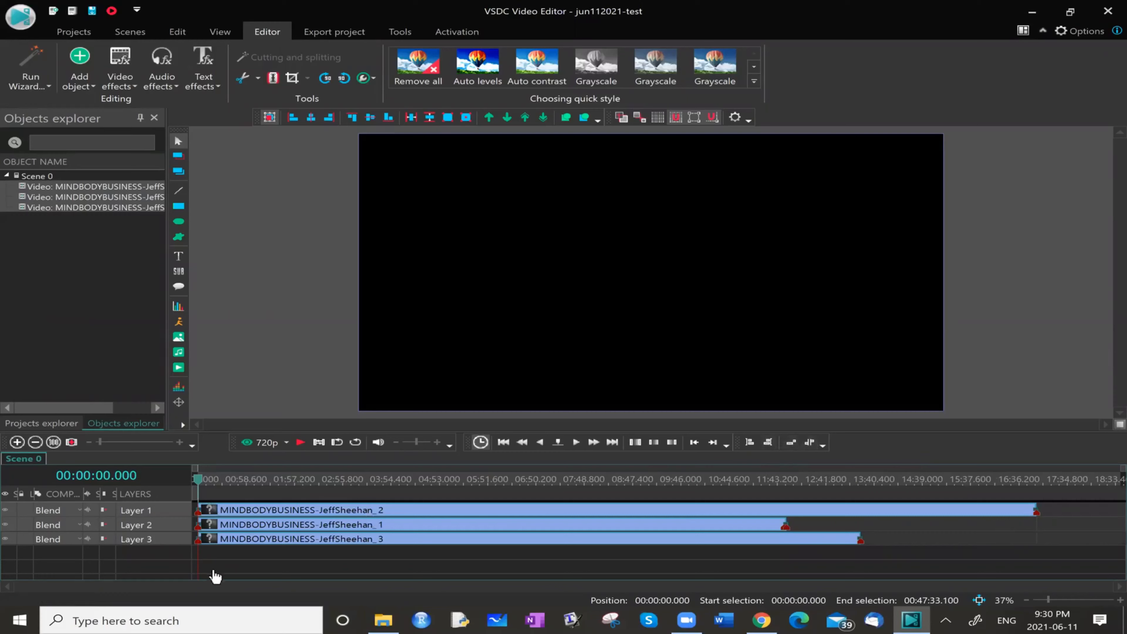
left_click(791, 443)
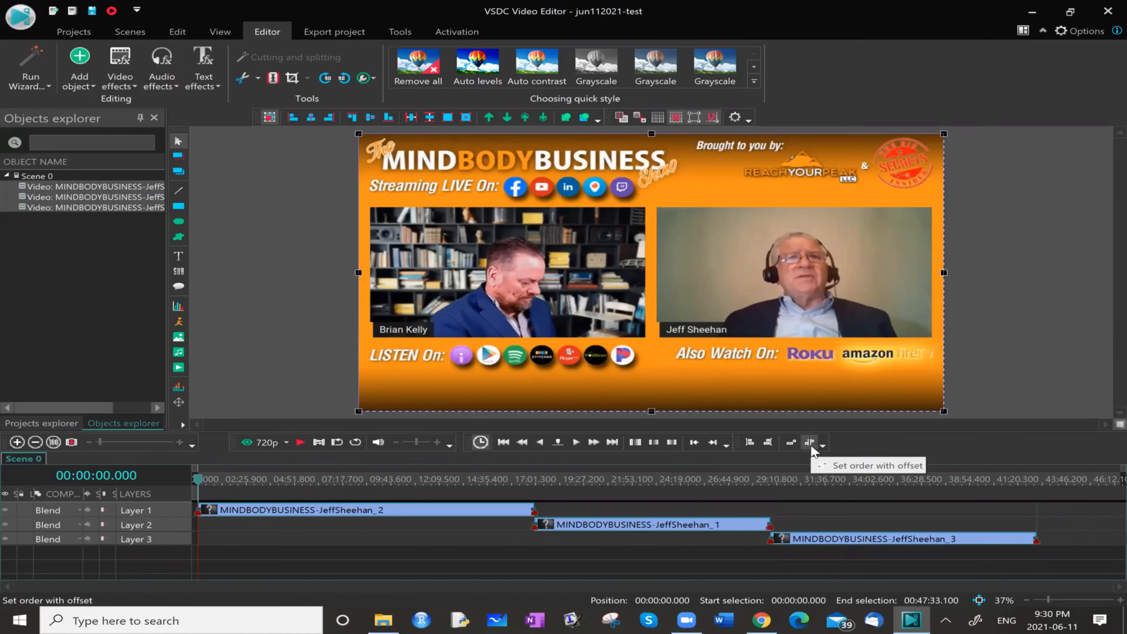
Step: Chain the three clips with a +00:05:00.000 offset between each one
left_click(811, 449)
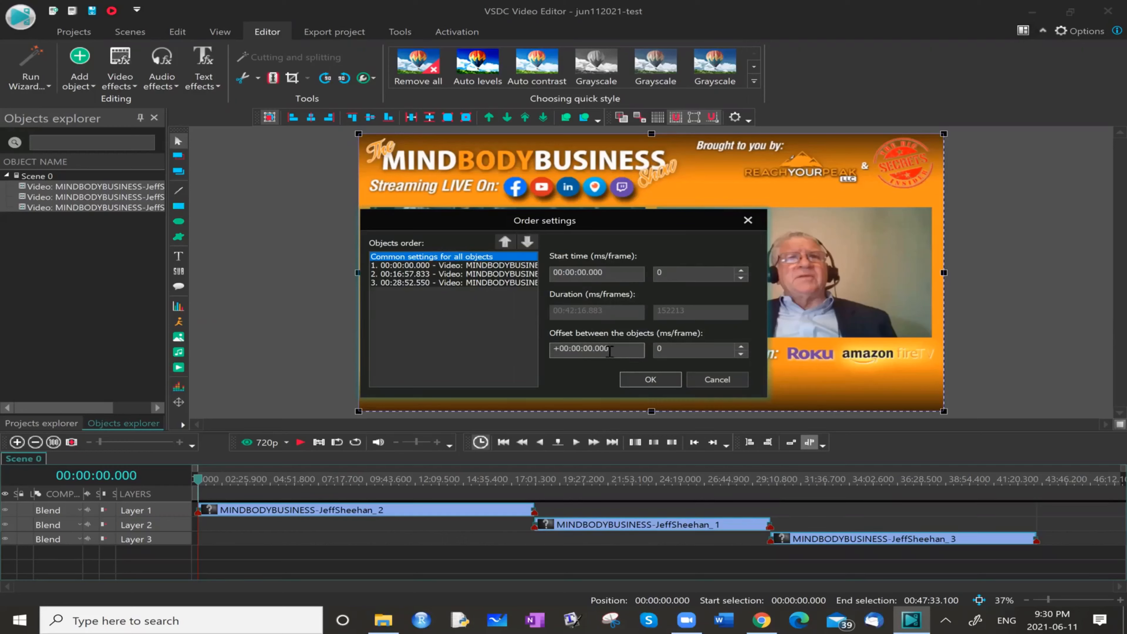
left_click(594, 350)
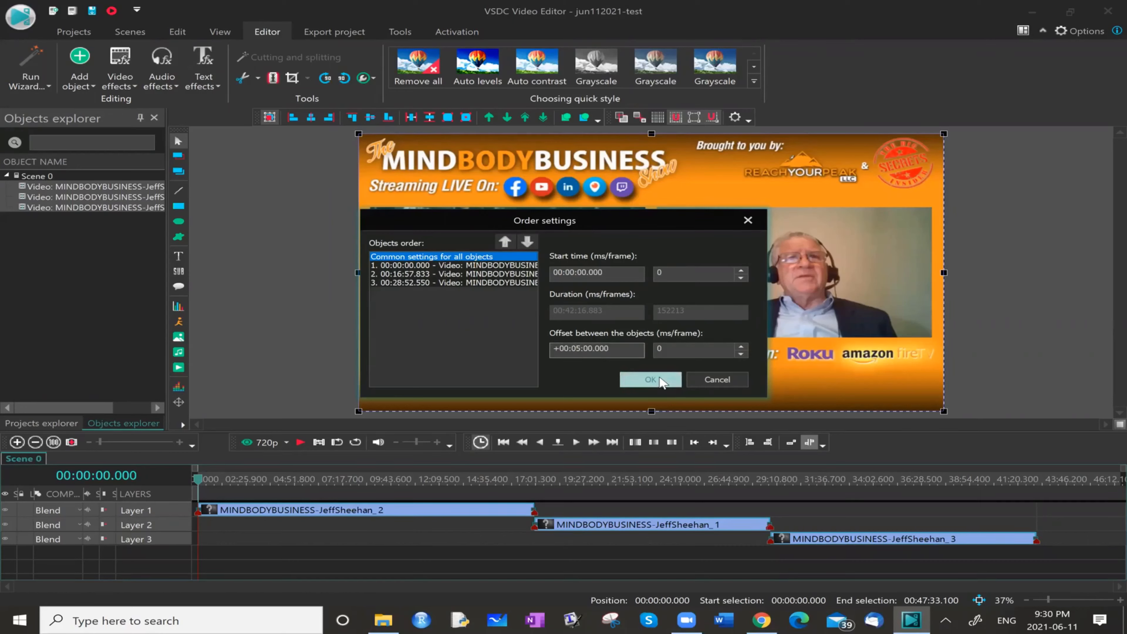
left_click(666, 381)
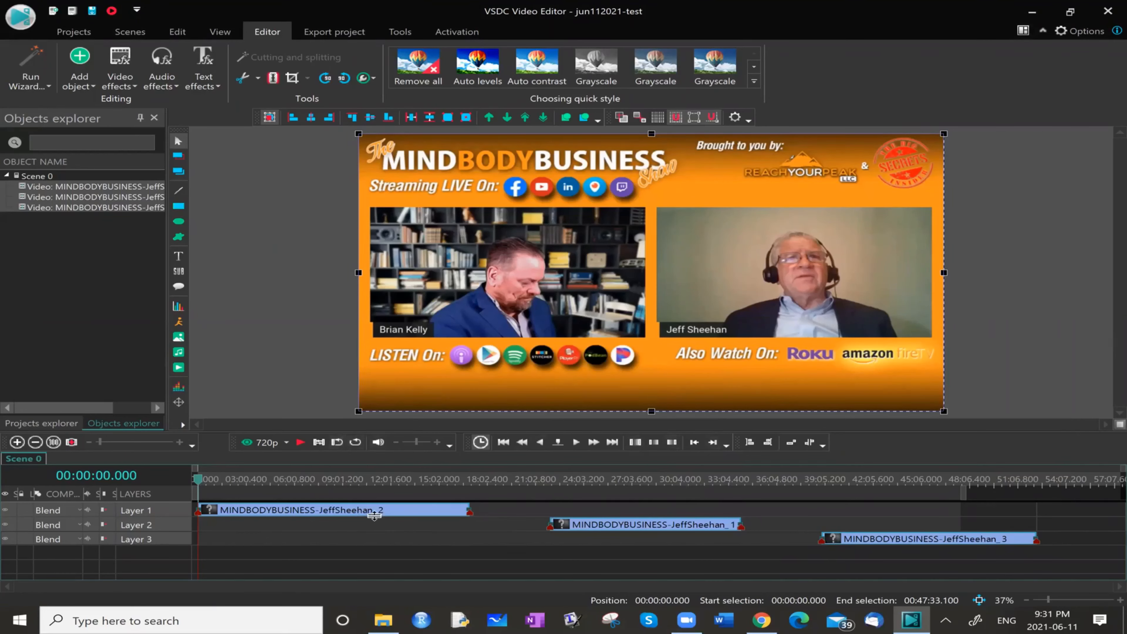
mouse_move(247, 515)
left_click(188, 513)
left_click(183, 518)
left_click(236, 527)
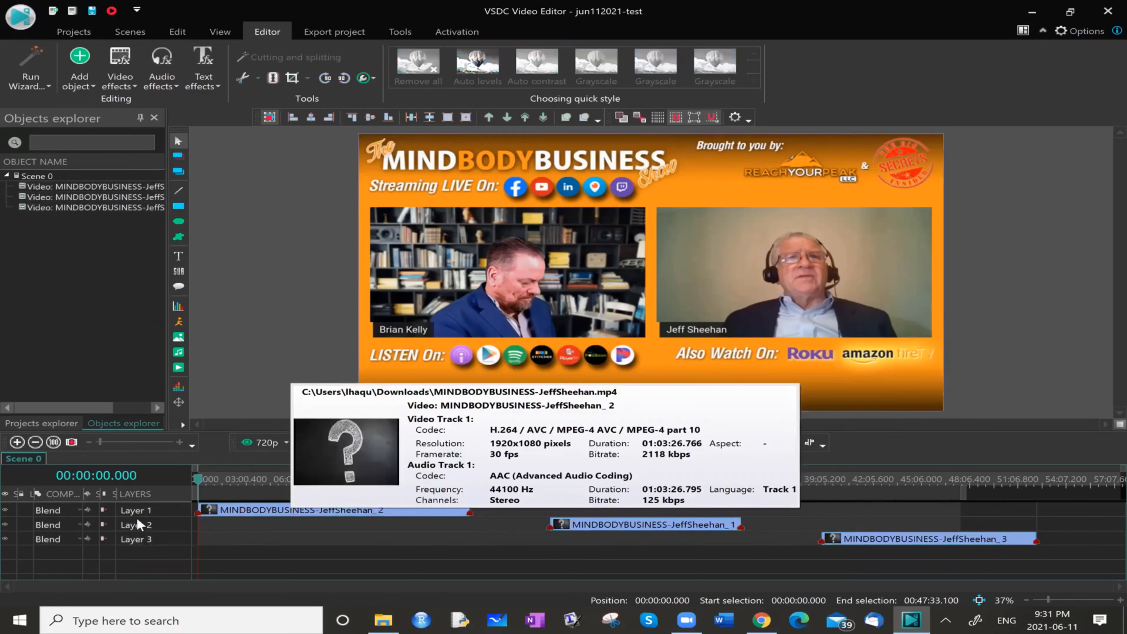
left_click(249, 515)
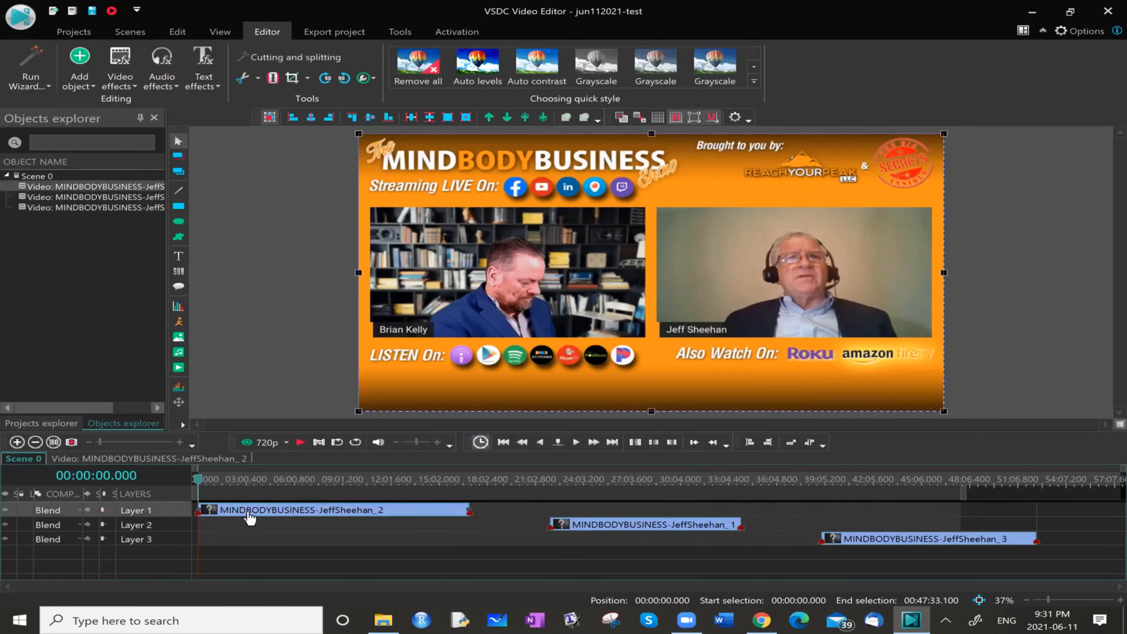
right_click(250, 514)
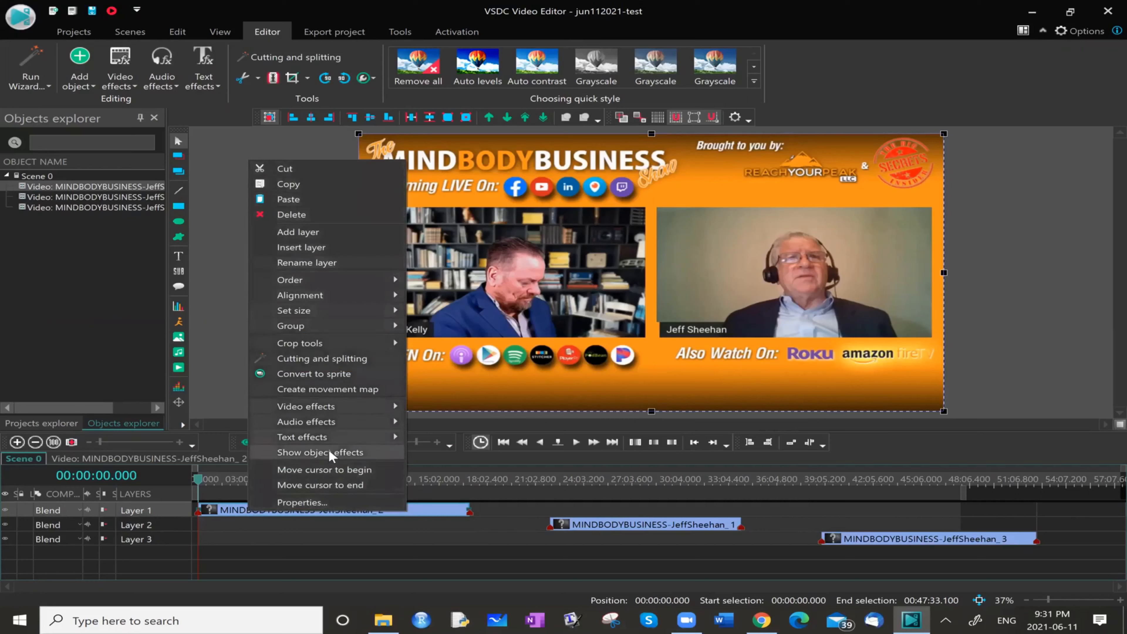
mouse_move(335, 411)
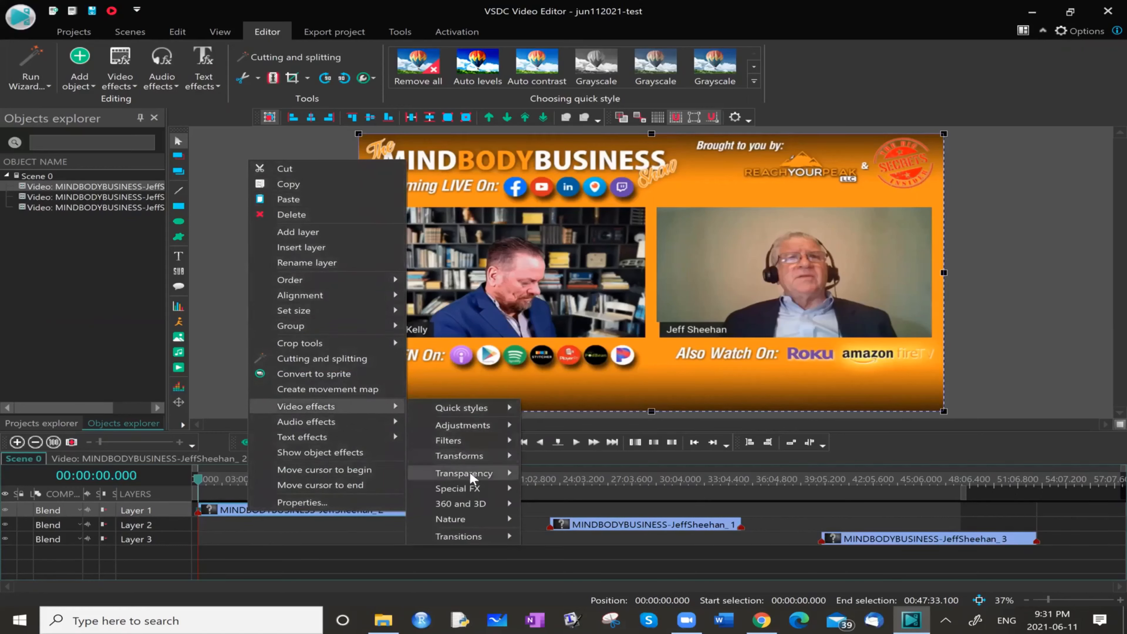
mouse_move(369, 428)
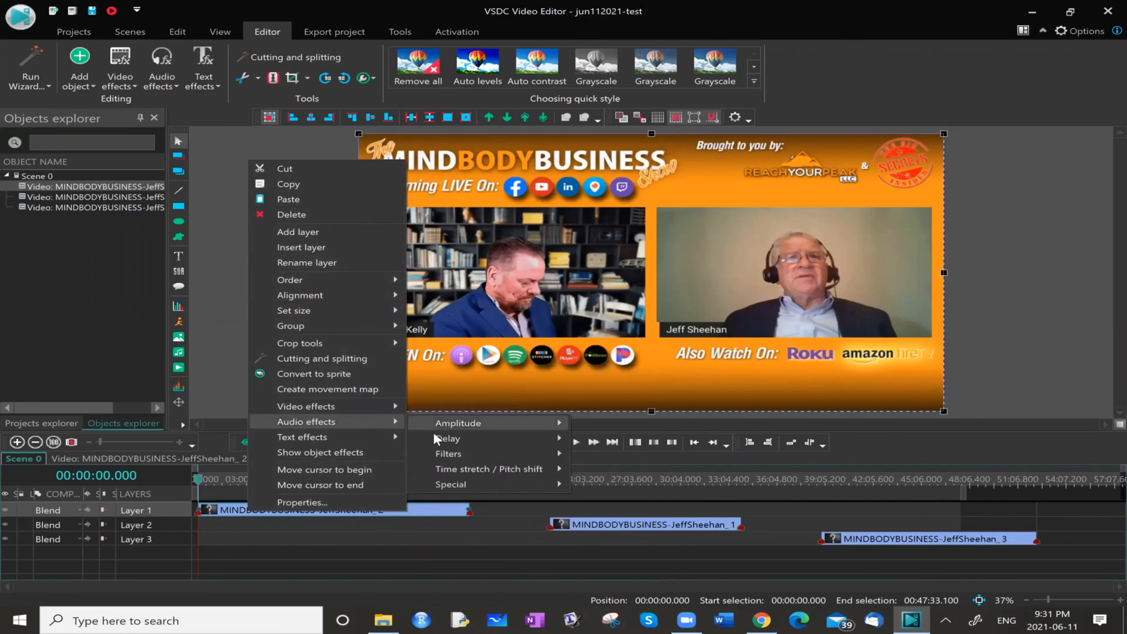
left_click(297, 501)
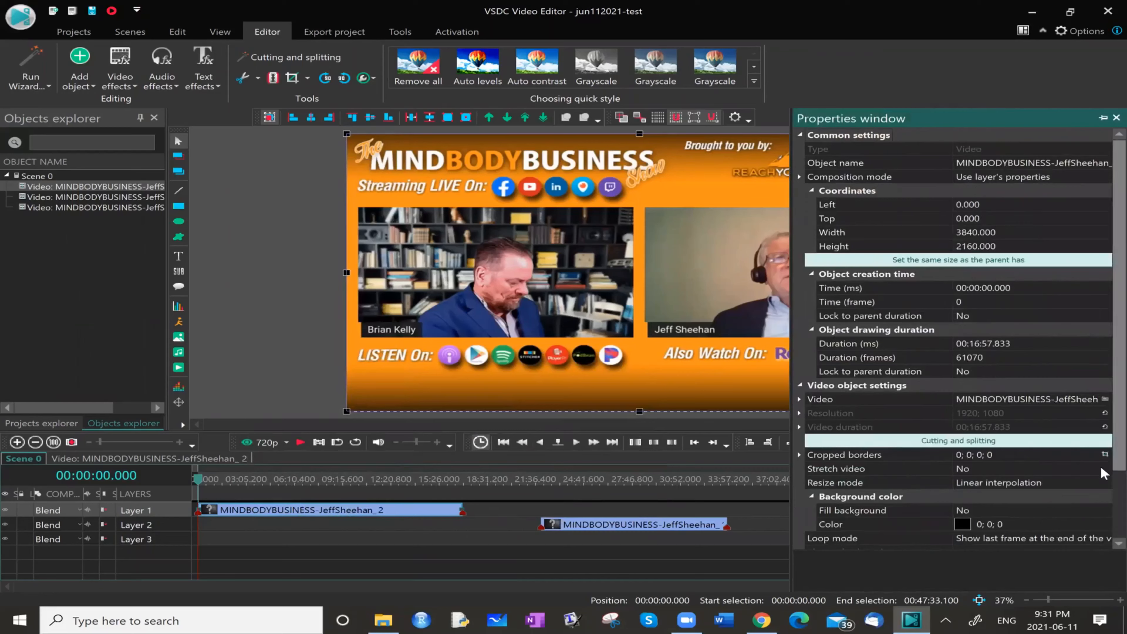
scroll(1101, 533, "down", 3)
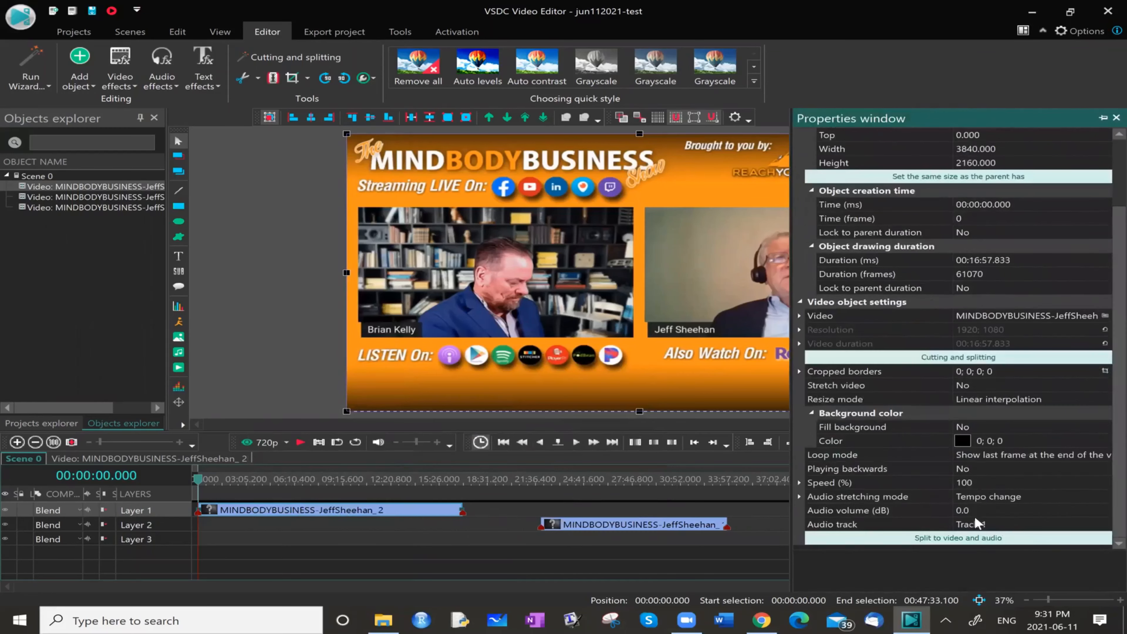
left_click(974, 512)
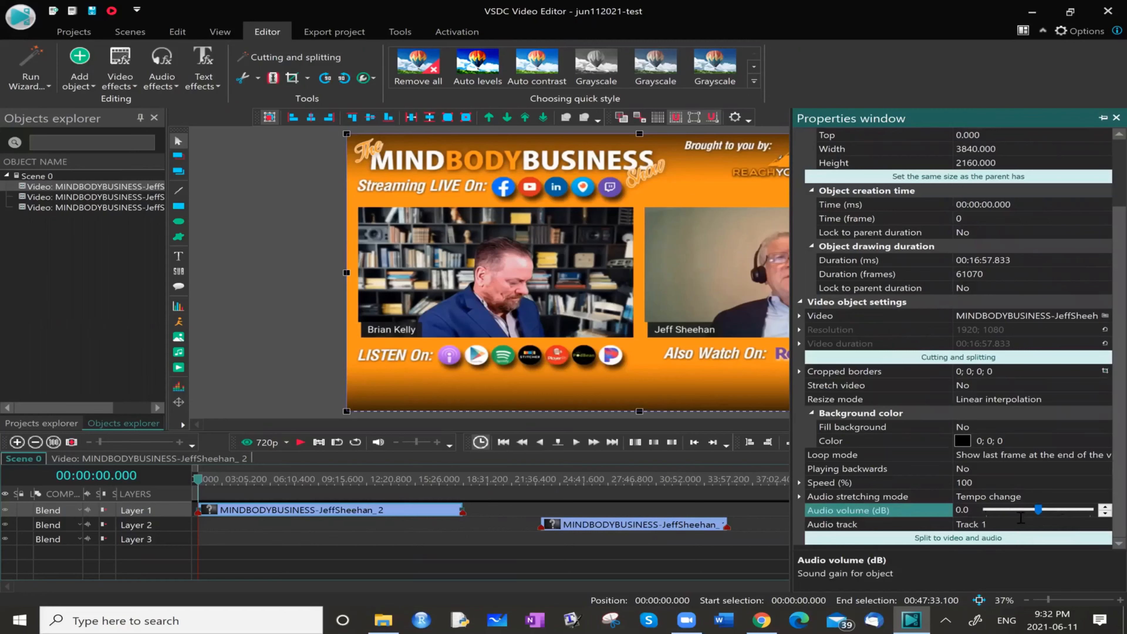
left_click(1105, 507)
left_click(1105, 513)
left_click(973, 483)
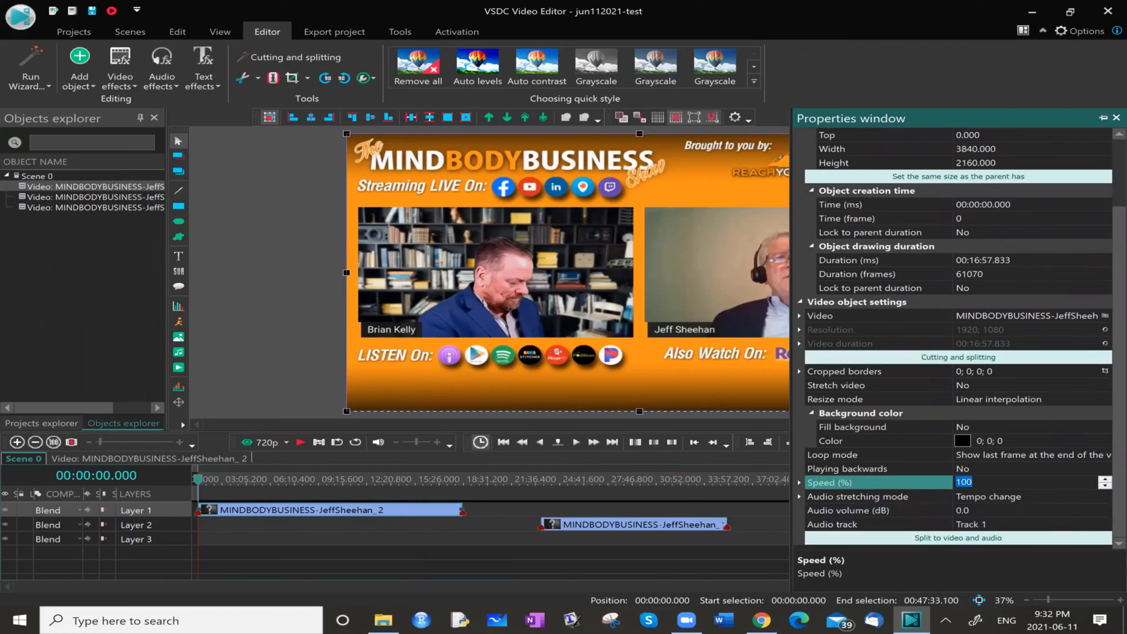
type("50")
left_click(1103, 119)
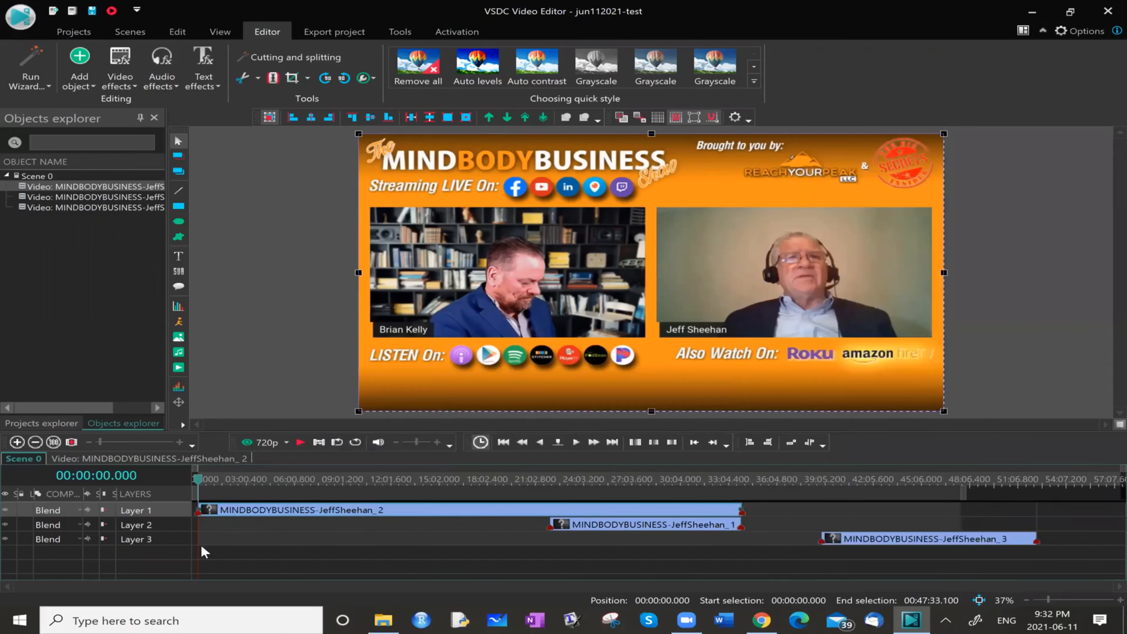
right_click(271, 514)
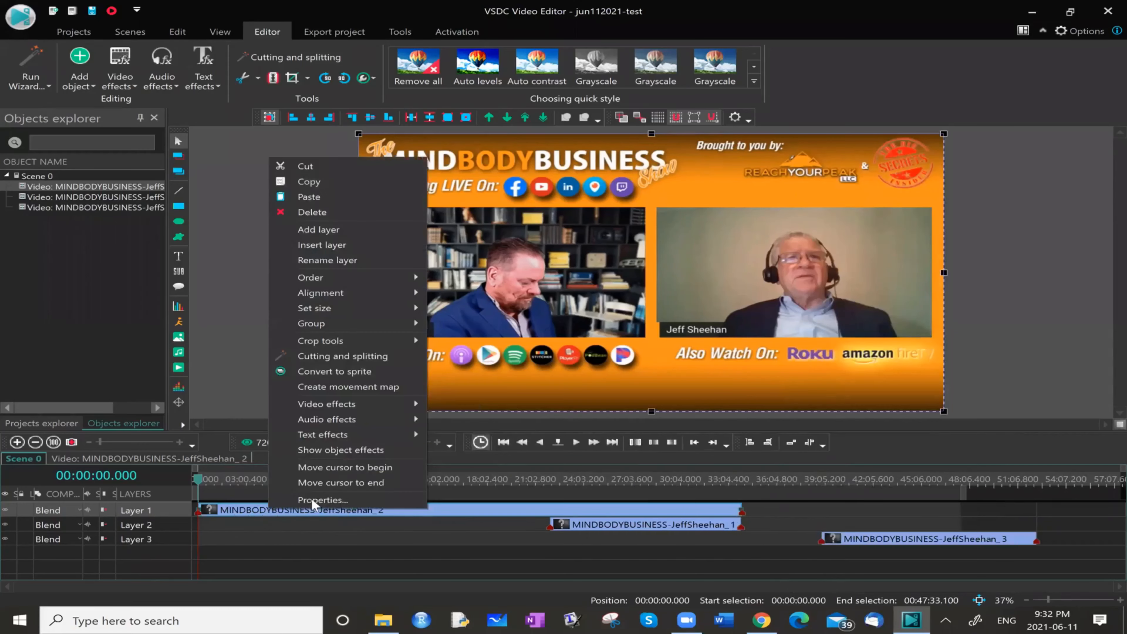
left_click(324, 496)
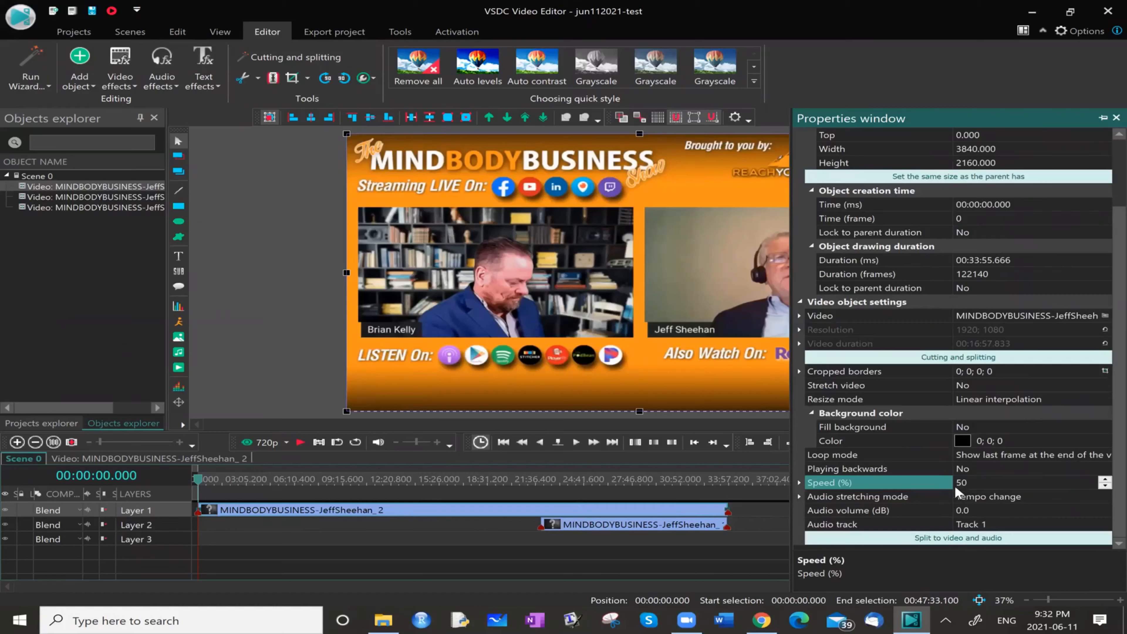
left_click(967, 482)
type("100")
key("Return")
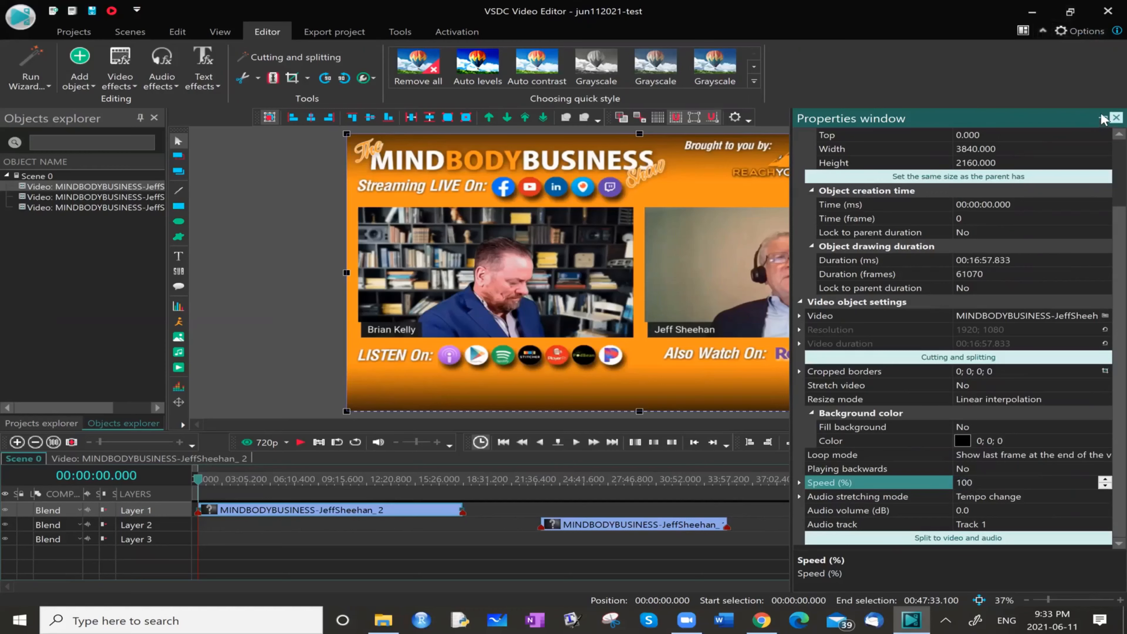
left_click(1116, 117)
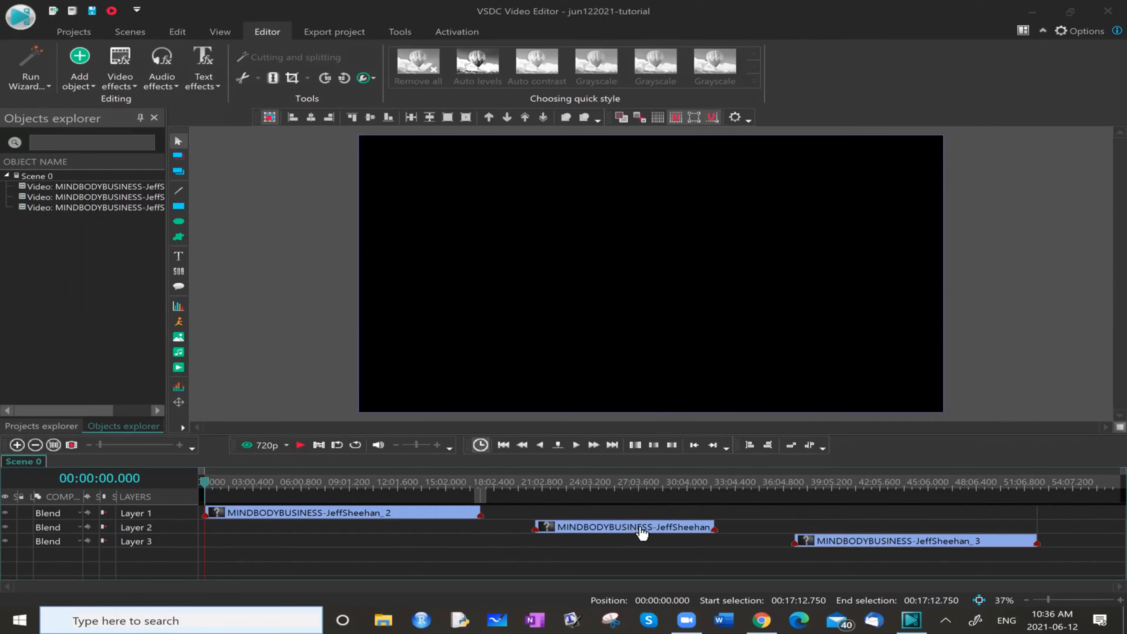
Step: Shift the Layer 2 clip slightly later while keeping the Layer 1 clip at the timeline start
left_click_drag(641, 533, 660, 535)
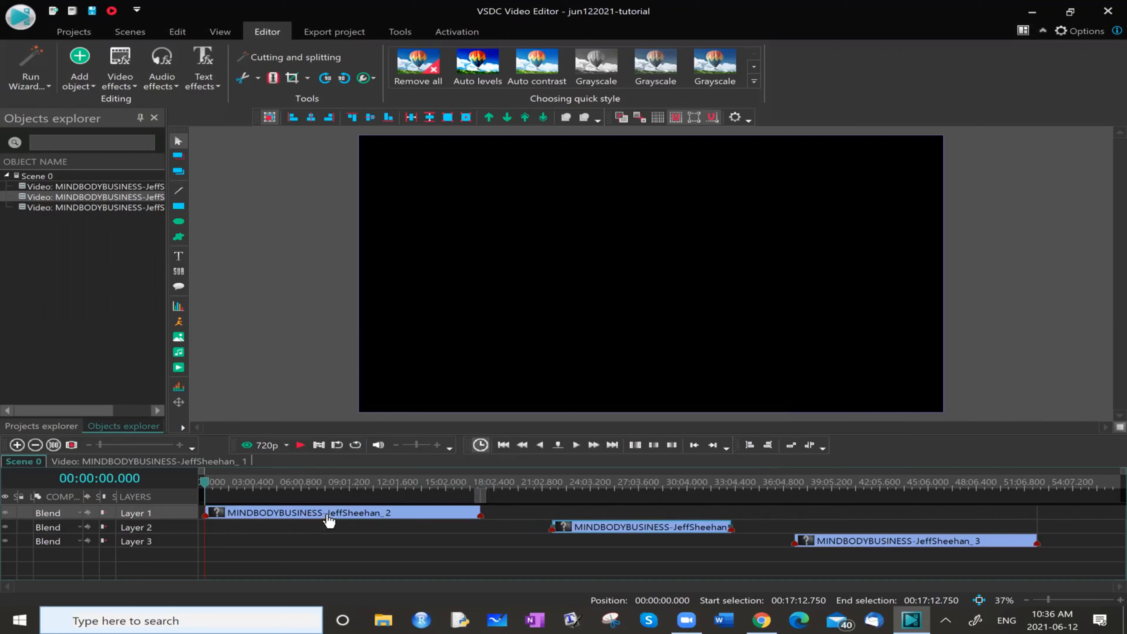
mouse_move(330, 516)
left_mouse_down()
mouse_move(474, 514)
mouse_move(313, 515)
left_mouse_up()
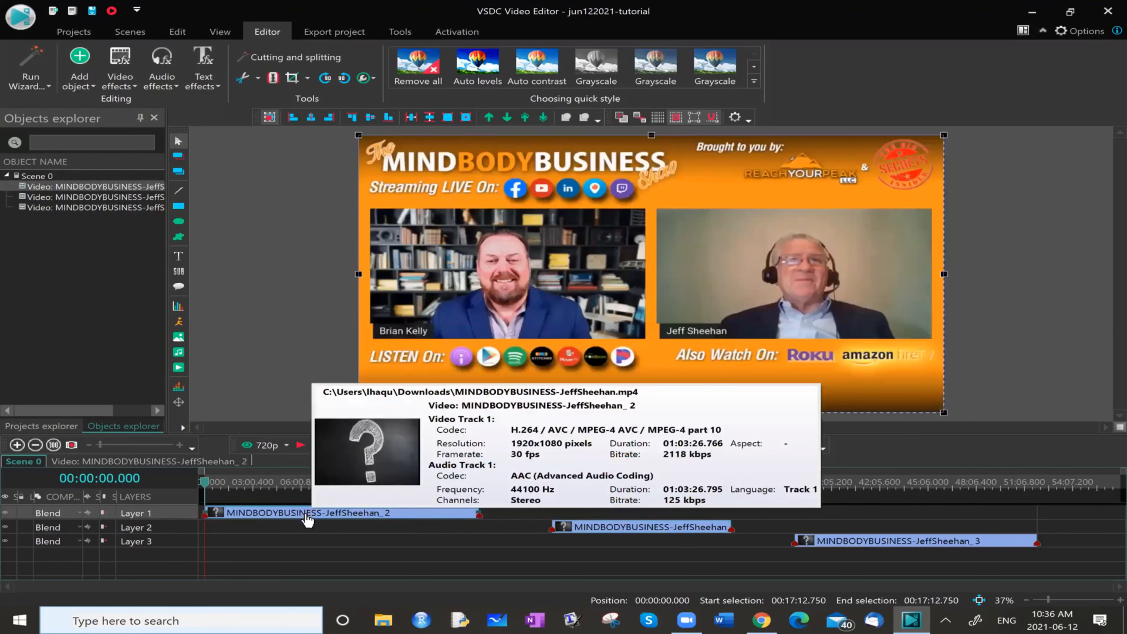
mouse_move(307, 517)
left_mouse_down()
mouse_move(595, 514)
mouse_move(274, 523)
mouse_move(700, 519)
mouse_move(435, 514)
mouse_move(360, 572)
mouse_move(333, 569)
mouse_move(307, 507)
left_mouse_up()
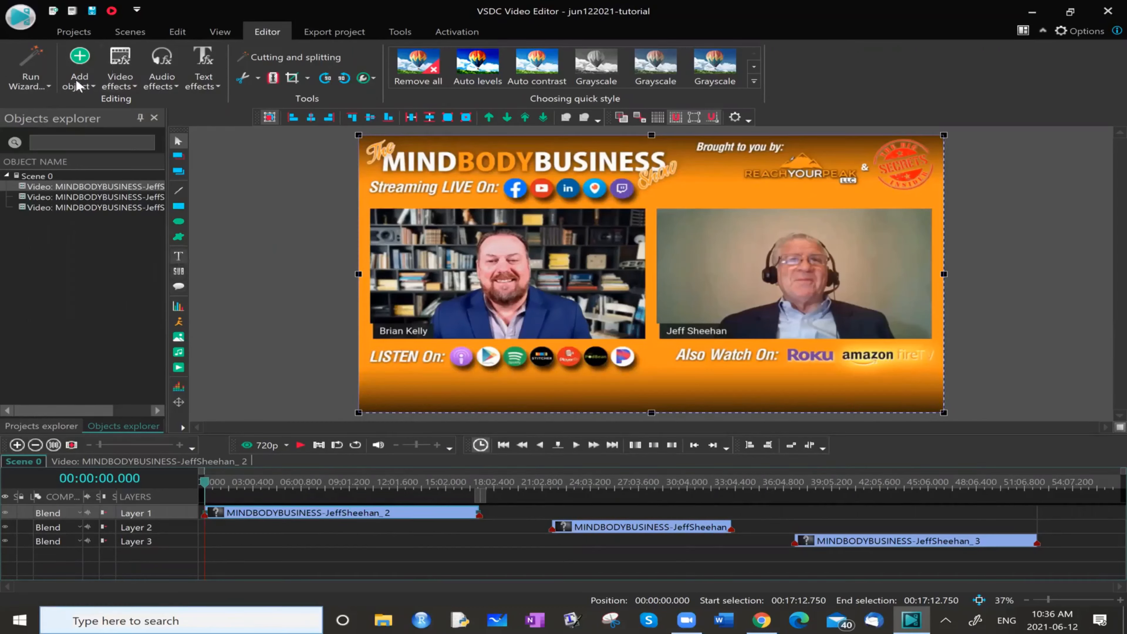
Step: Set the playhead to 00:17:09.050, the end of the first clip
left_click(83, 85)
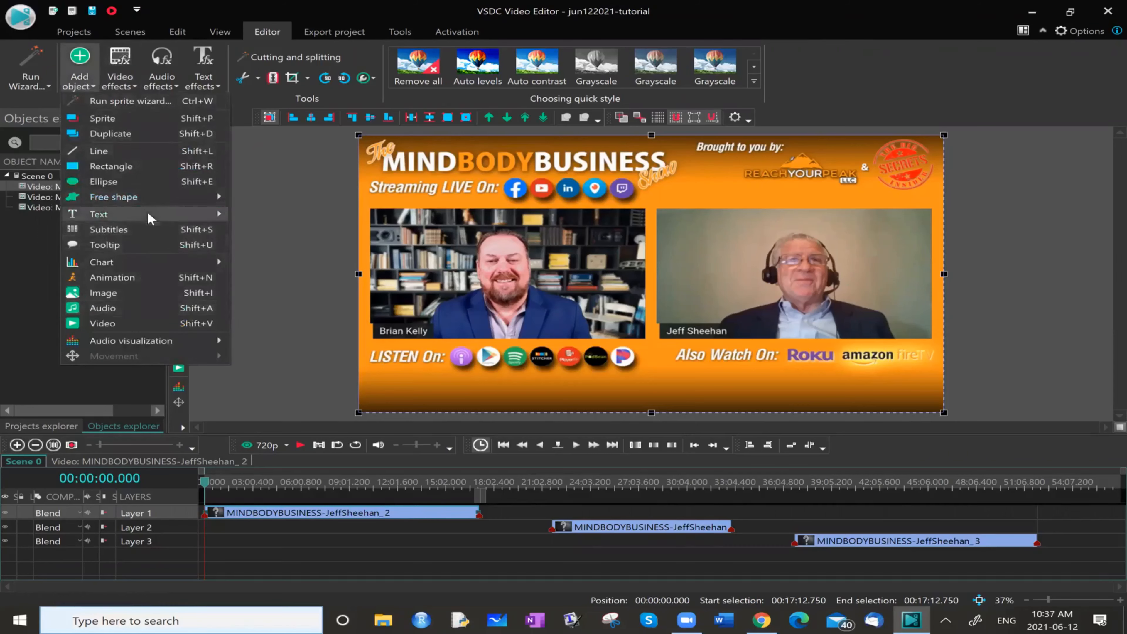
mouse_move(147, 212)
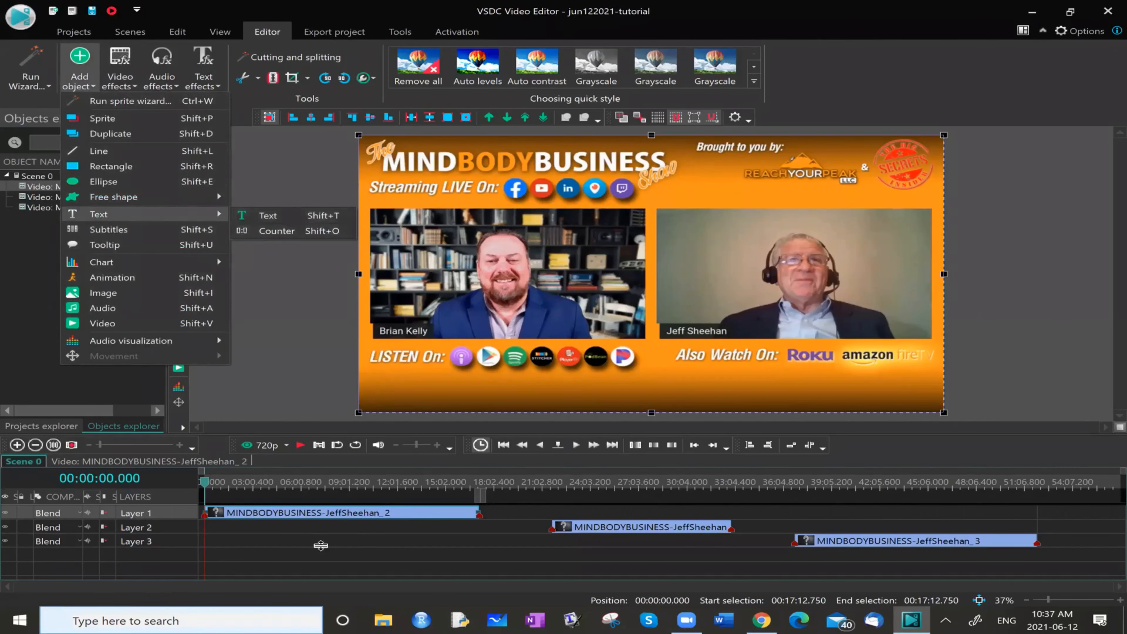
left_click(320, 545)
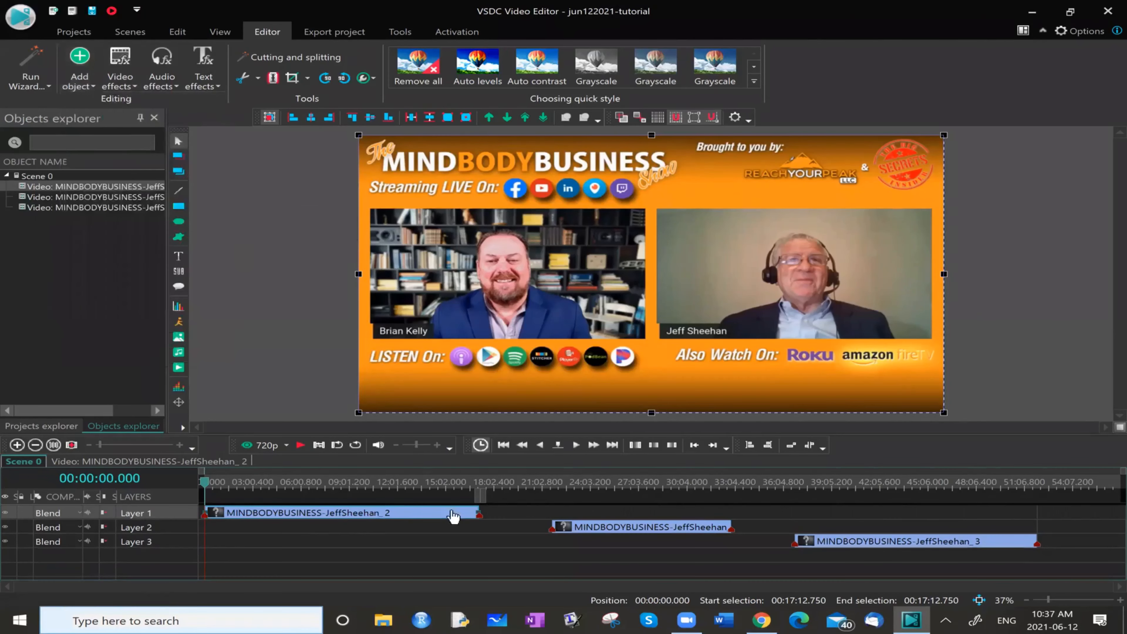
left_click(482, 483)
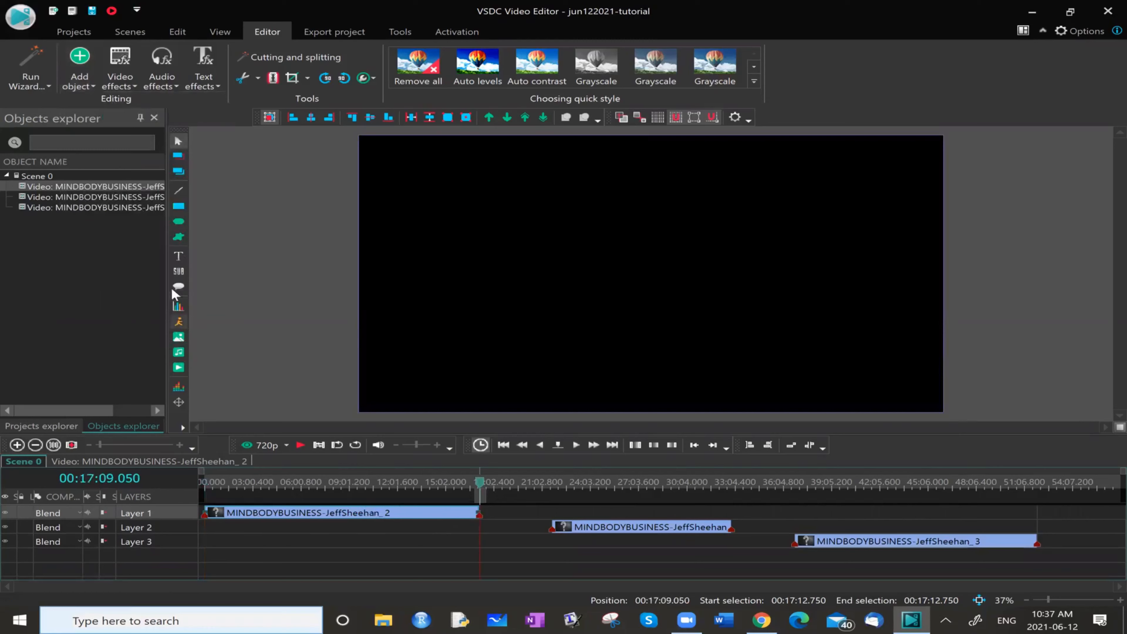
Step: Add a new text object on its own new layer at the playhead
left_click(178, 256)
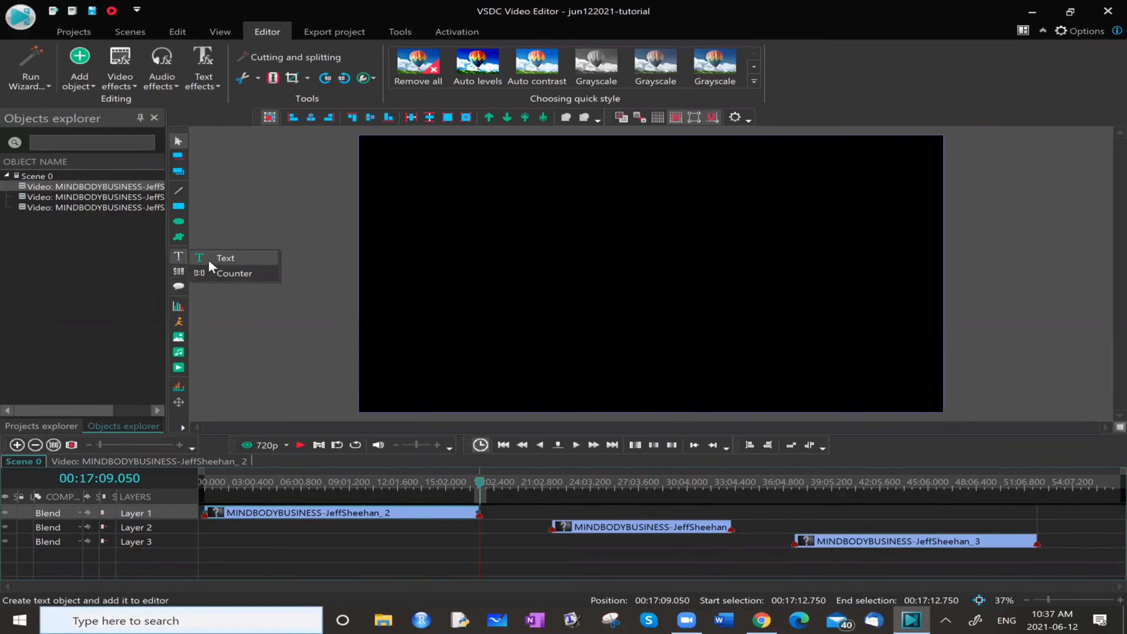
left_click(208, 260)
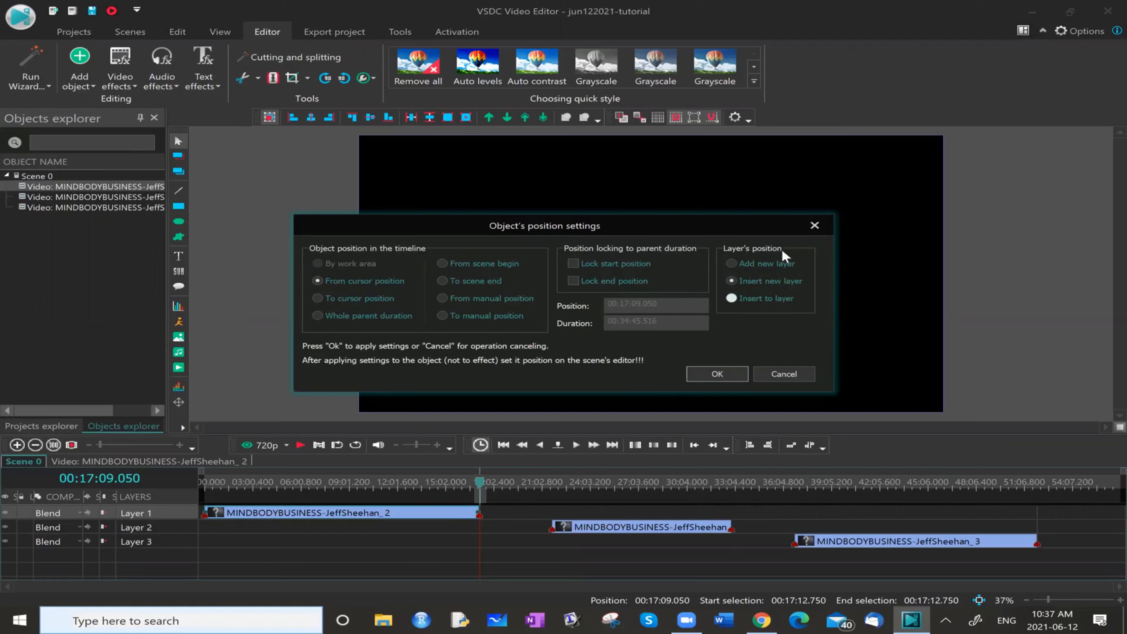
left_click(781, 265)
Step: Set the text object's duration to about five minutes and confirm its position settings
left_click(629, 321)
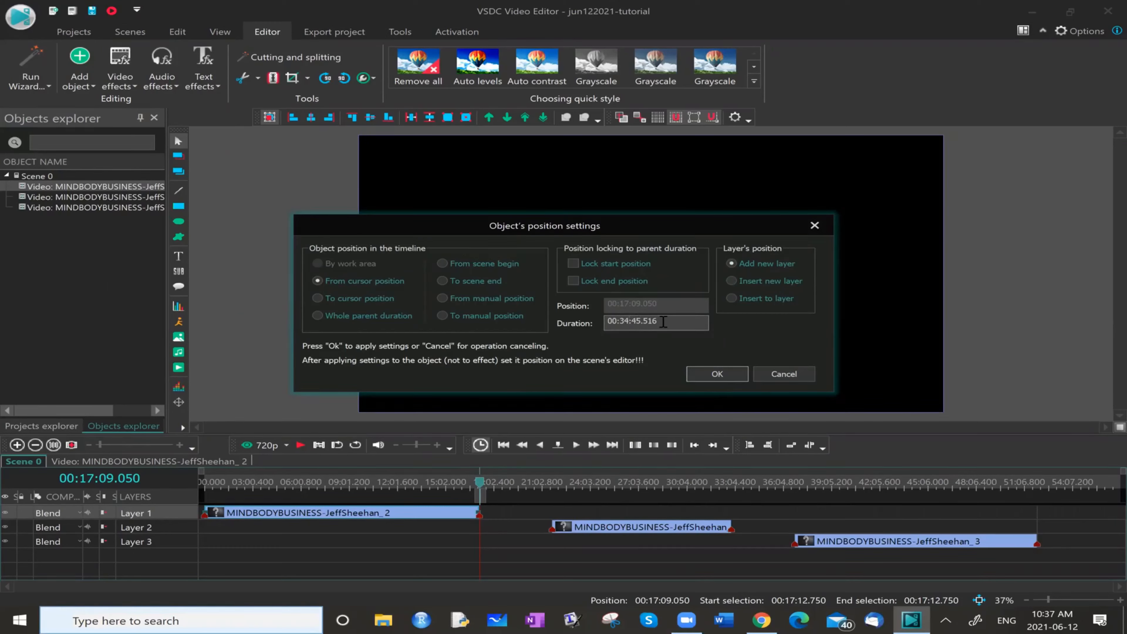
key("BackSpace")
key("BackSpace")
type("00")
key("Delete")
key("Delete")
key("BackSpace")
type("5")
key("Delete")
key("BackSpace")
key("Return")
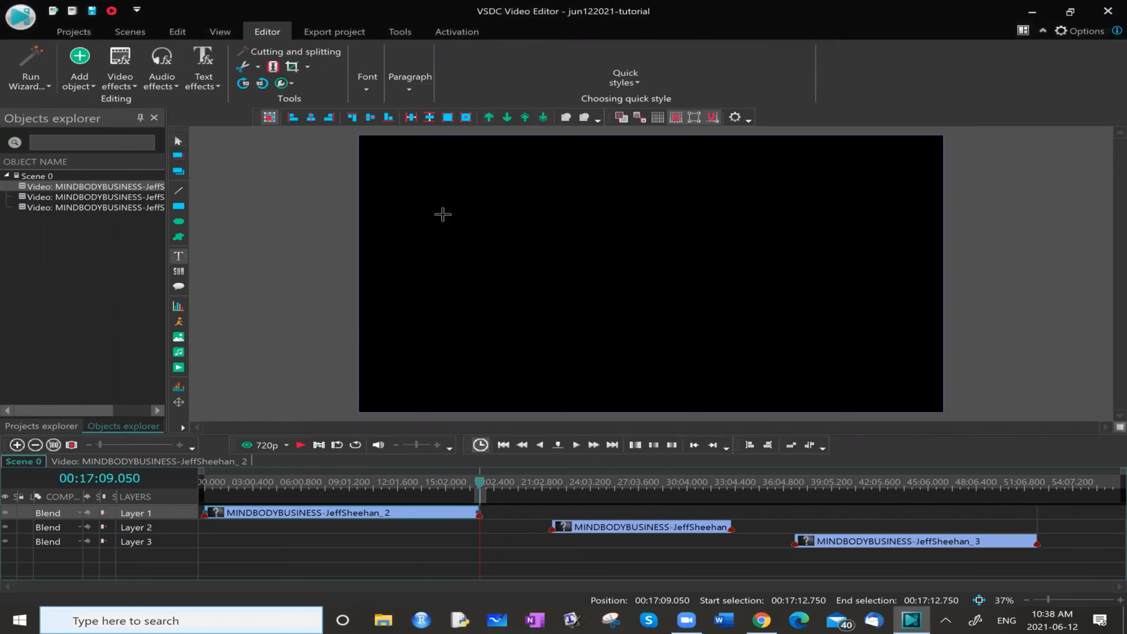
Step: Draw a text box on the black frame and type 'The Mind Body Business Show'
left_click_drag(443, 215, 863, 327)
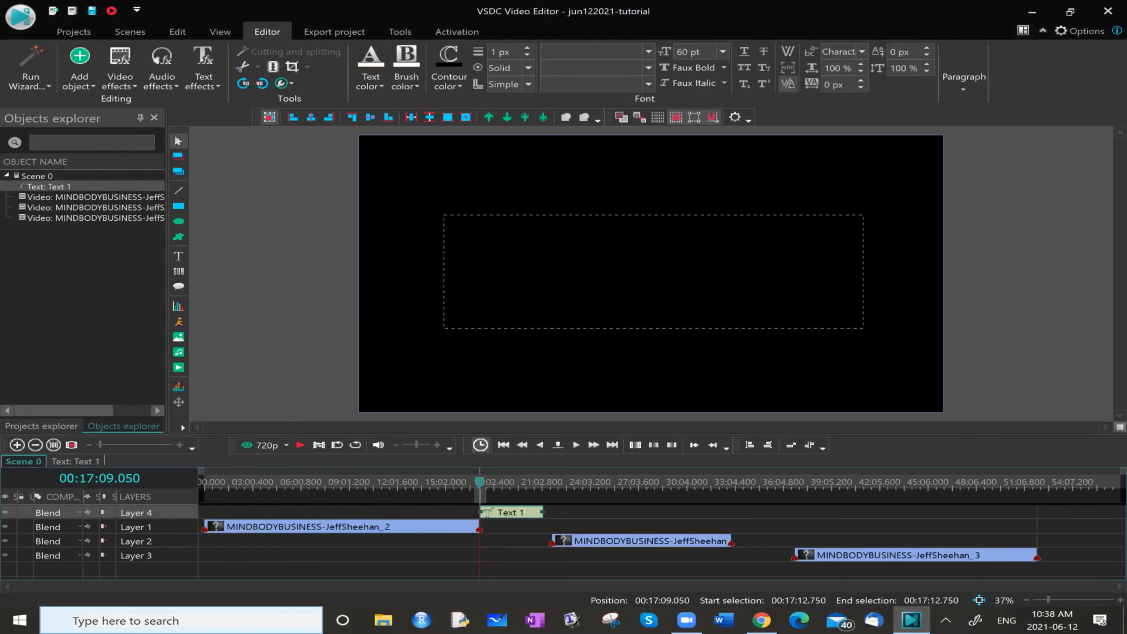
type("The Min b")
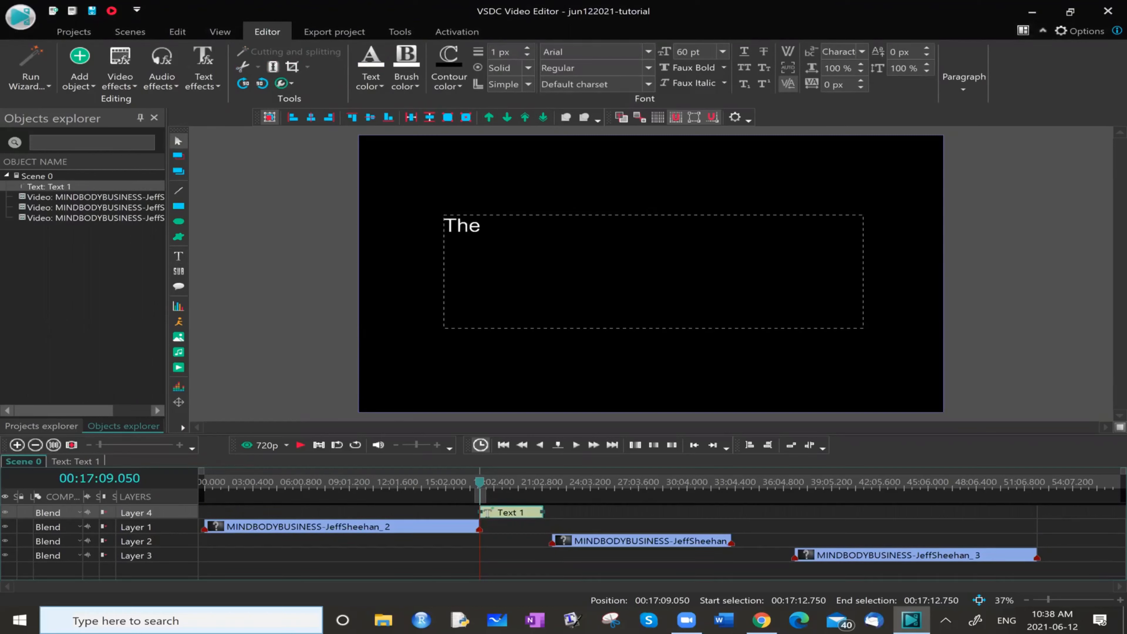
key("BackSpace")
key("BackSpace")
key("BackSpace")
type("d B")
key("BackSpace")
key("BackSpace")
key("BackSpace")
type("nd Body Busines")
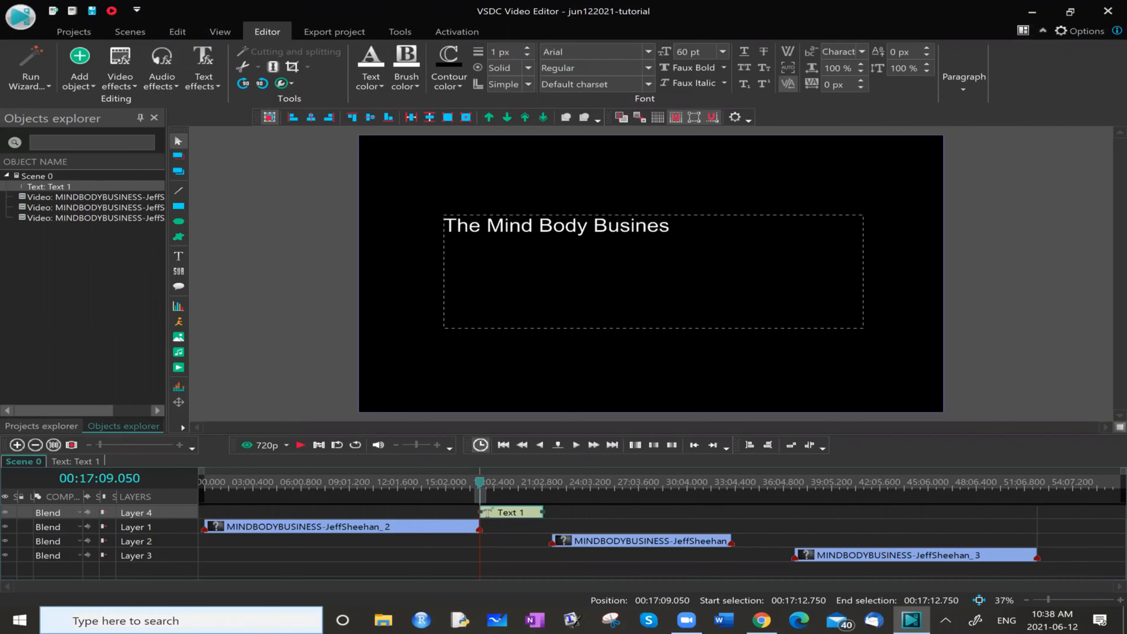
type("s Show")
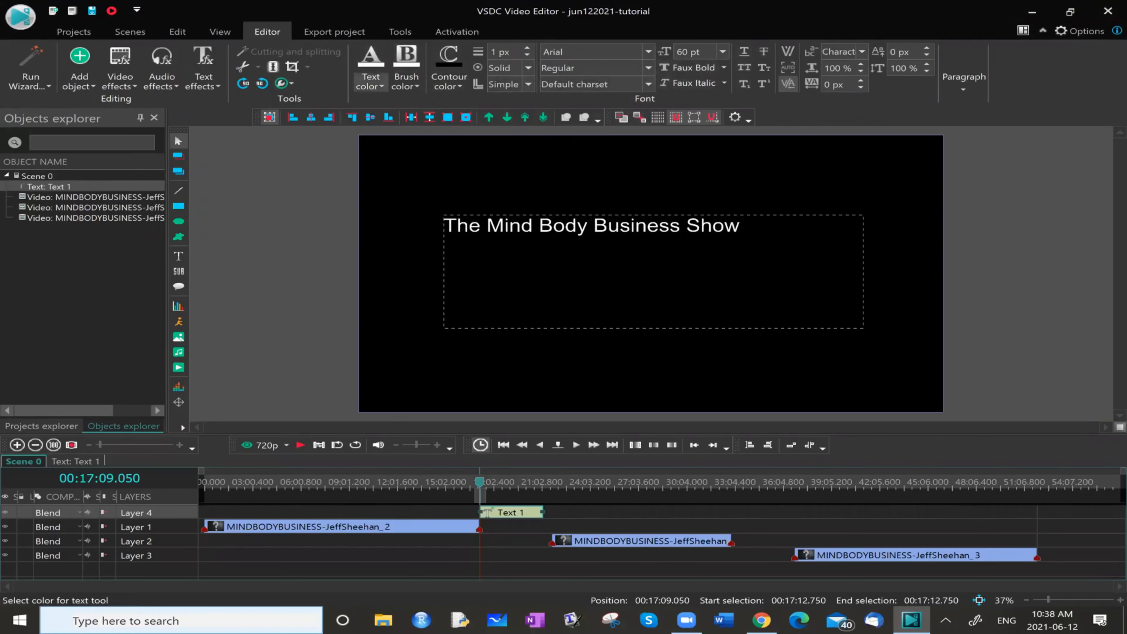
Step: Format the title text gold, Times New Roman, 96 pt
key("shift+Left")
key("shift+Left")
key("shift+Left")
key("shift+Left")
key("shift+Left")
key("shift+Left")
key("shift+Left")
key("shift+Left")
key("shift+Left")
key("shift+Left")
key("shift+Left")
key("shift+Left")
key("shift+Left")
key("shift+Left")
key("shift+Left")
key("shift+Left")
key("shift+Left")
key("shift+Left")
key("shift+Left")
key("shift+Left")
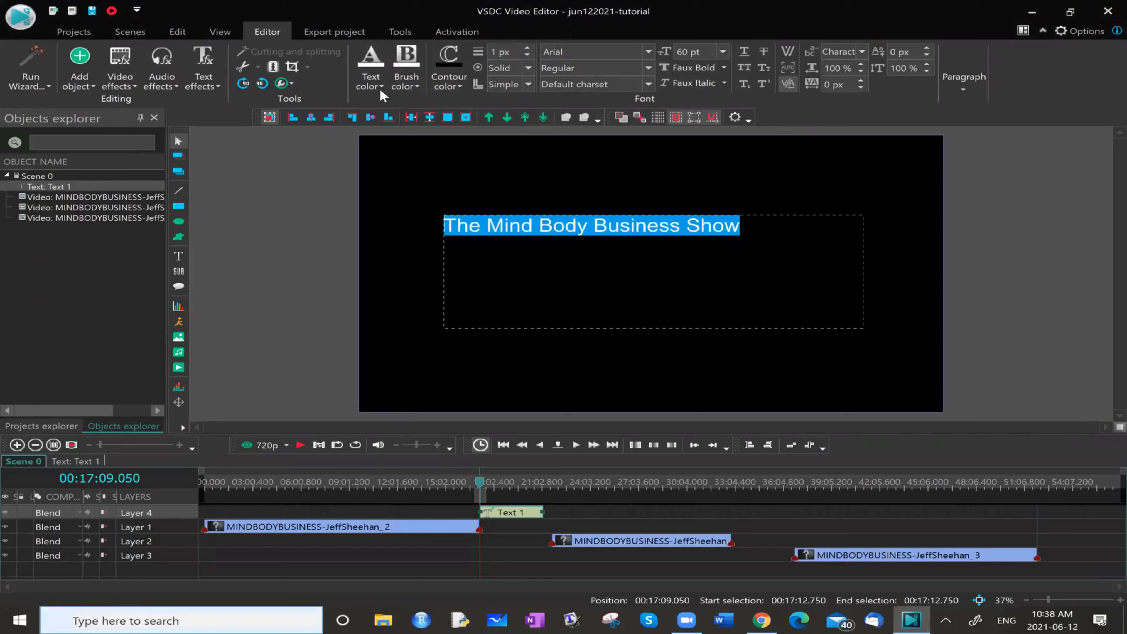
left_click(372, 81)
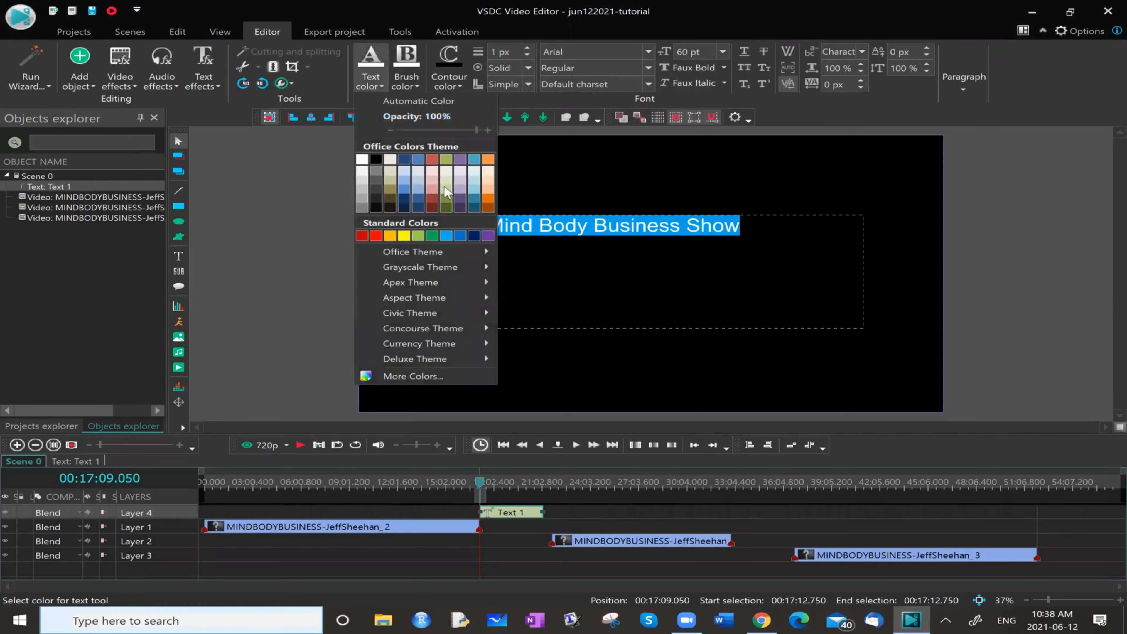
left_click(390, 237)
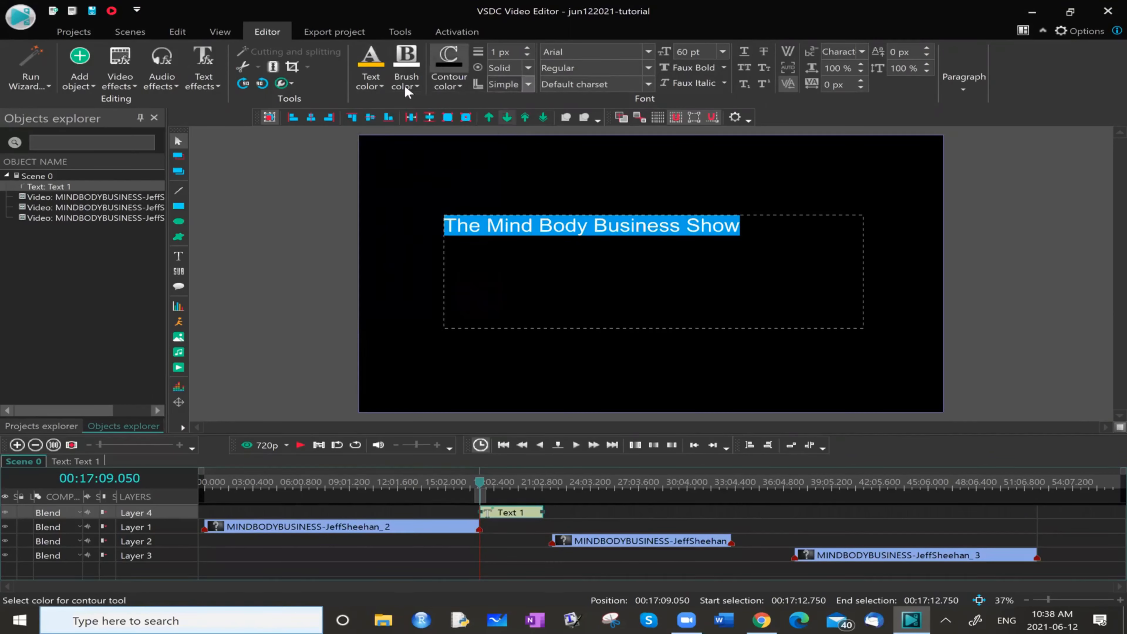
left_click(648, 51)
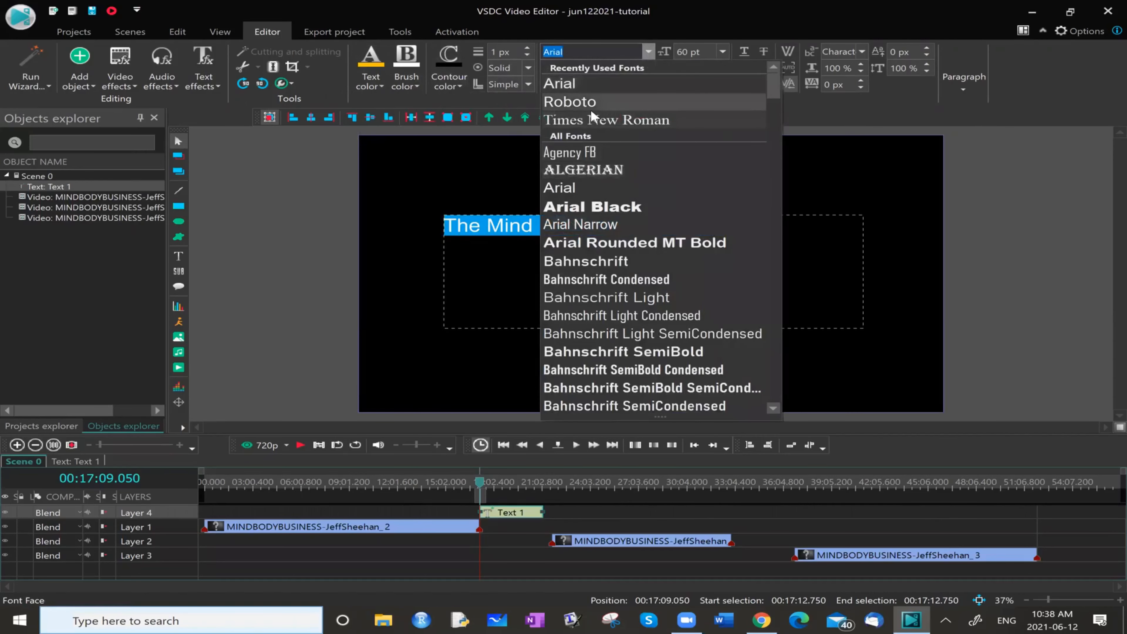
left_click(590, 125)
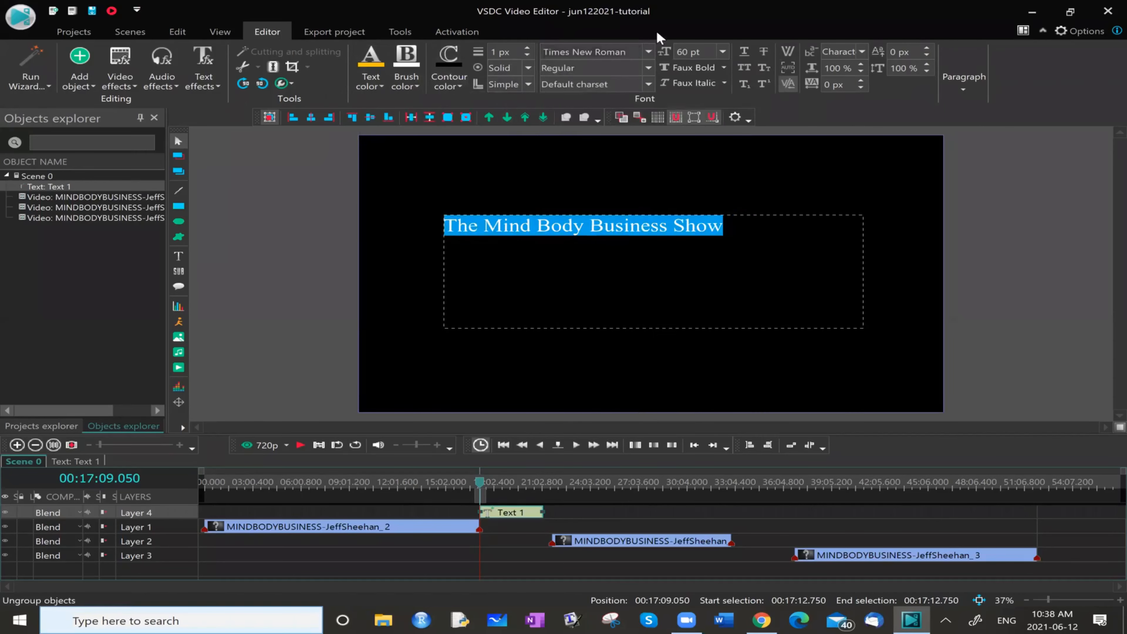
left_click(723, 51)
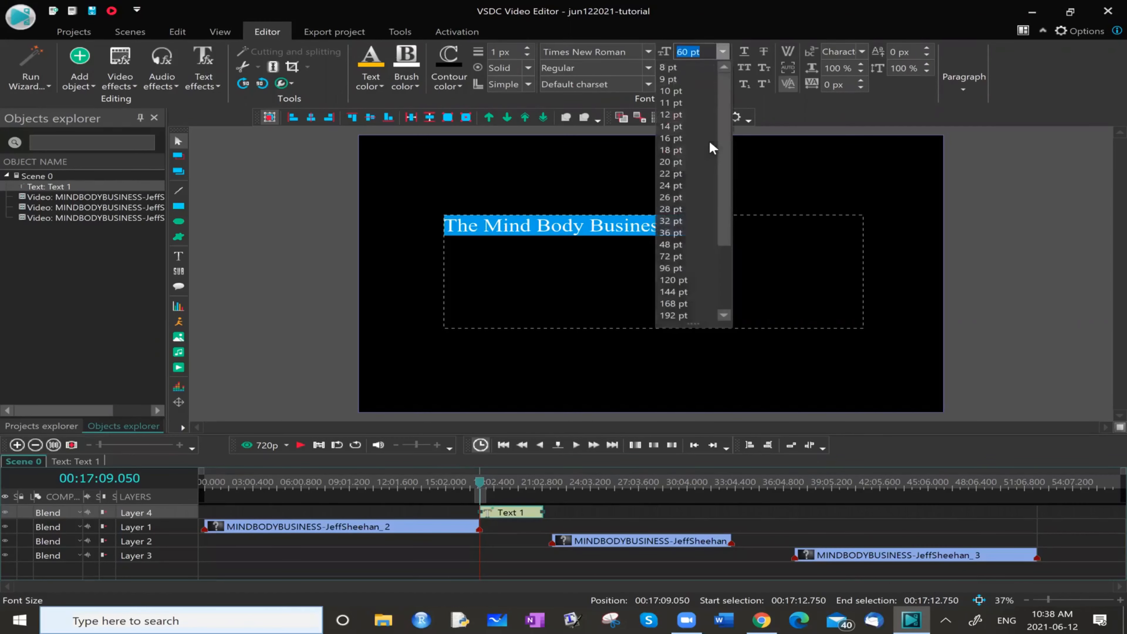
left_click(671, 256)
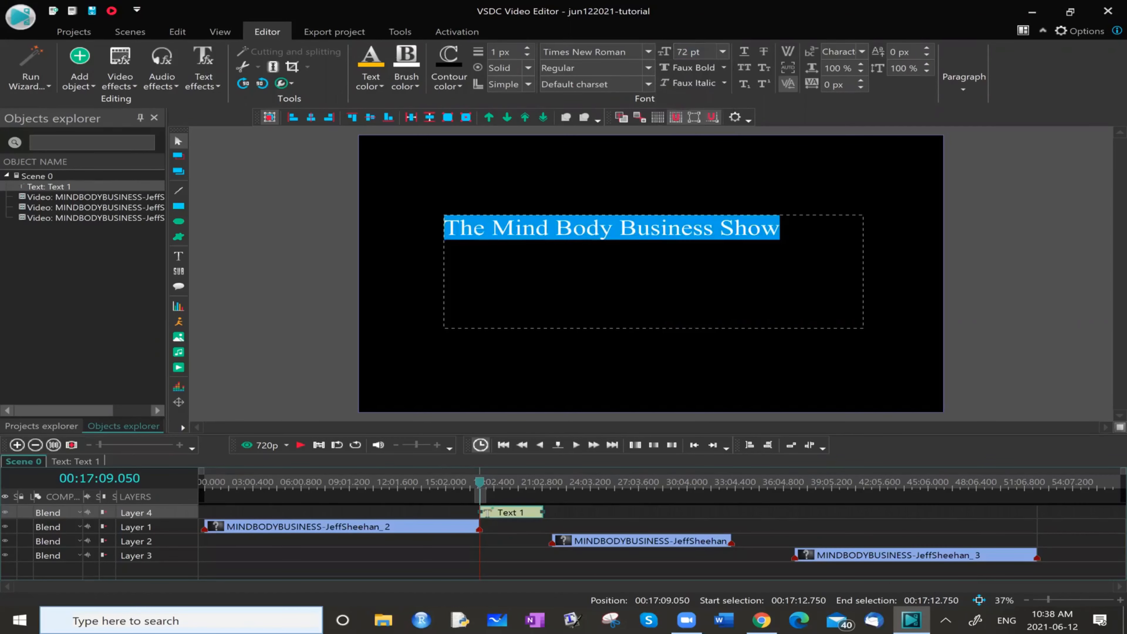
left_click(723, 52)
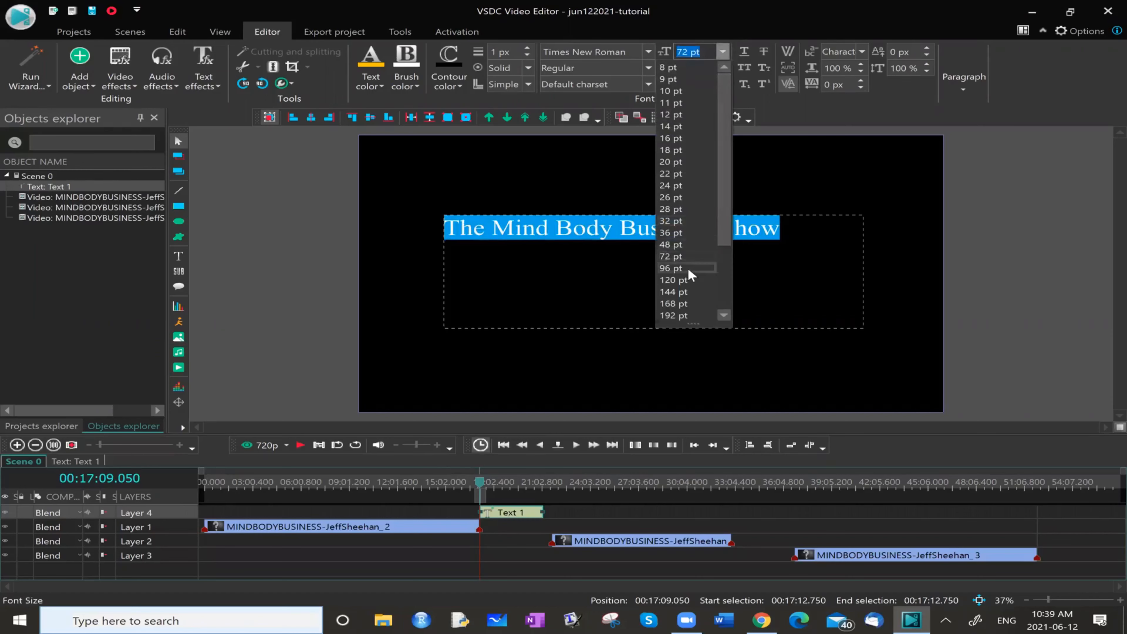
left_click(671, 268)
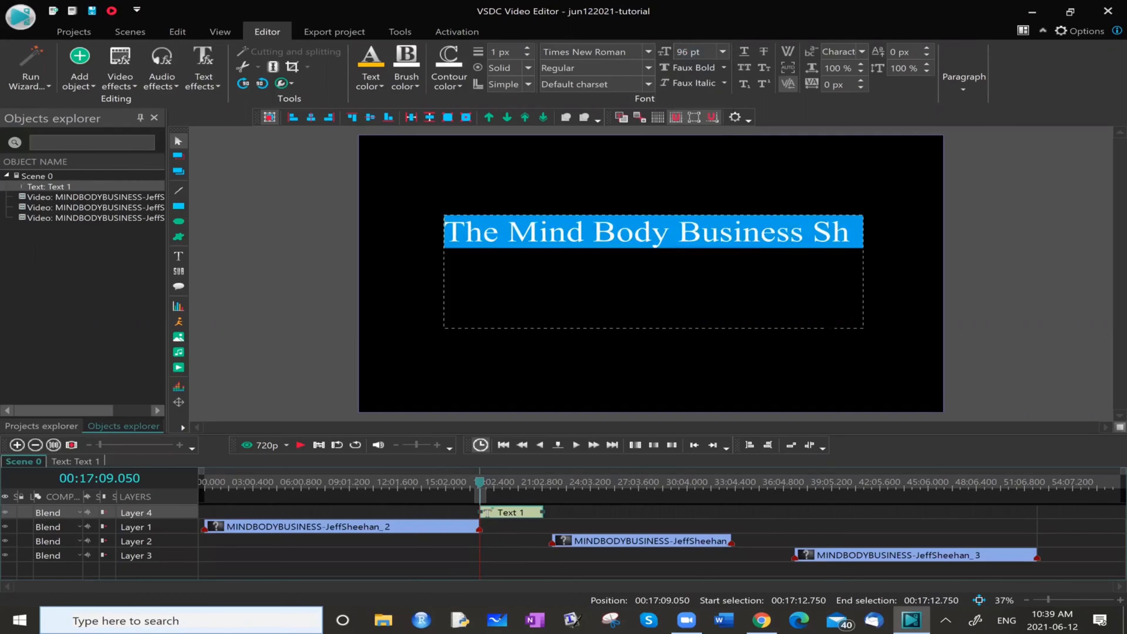
left_click(835, 228)
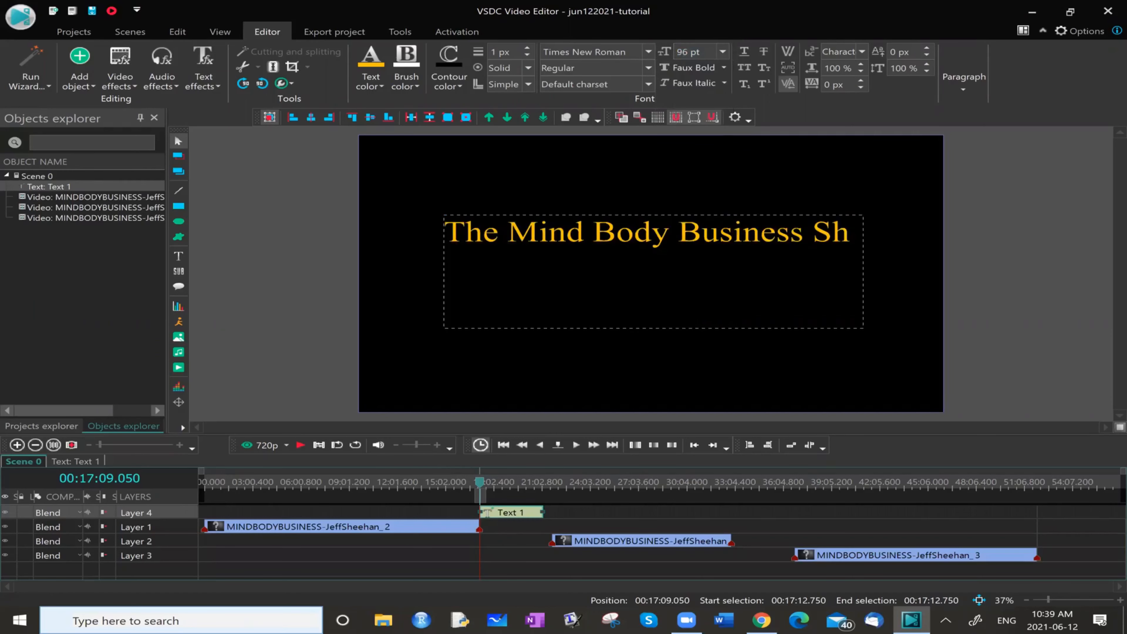
left_click(836, 214)
Step: Widen the title box to fit the full title and move it left and lower
left_click(845, 230)
left_click_drag(863, 271, 934, 271)
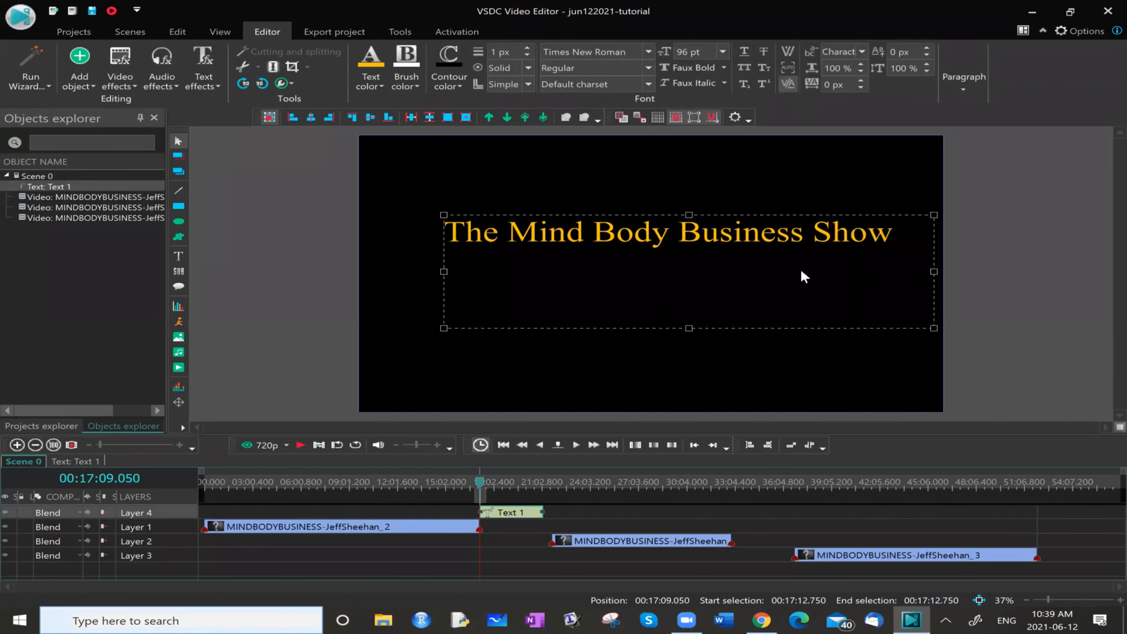
left_click(691, 332)
left_click_drag(696, 240, 655, 270)
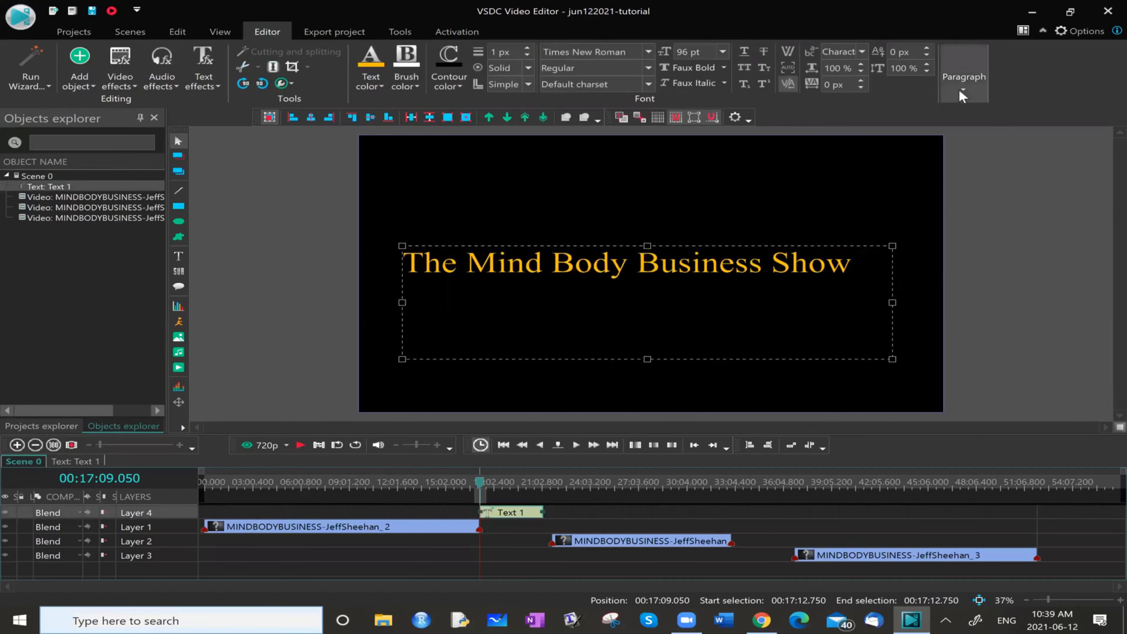
Step: Center-align the title text and deselect it
left_click(965, 84)
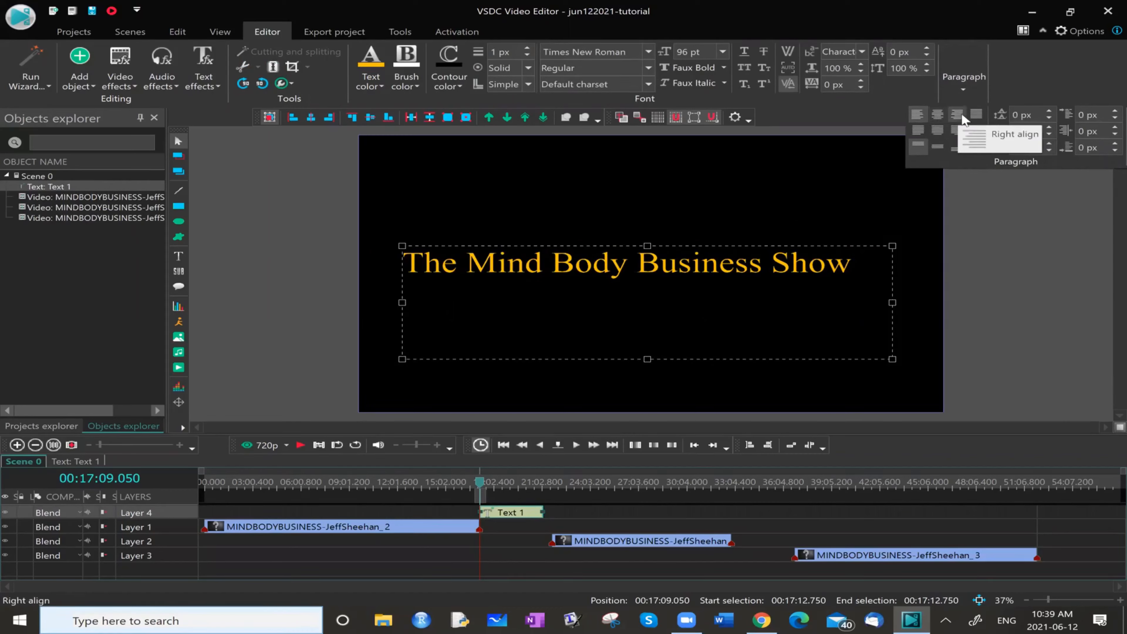
left_click(940, 117)
left_click(714, 198)
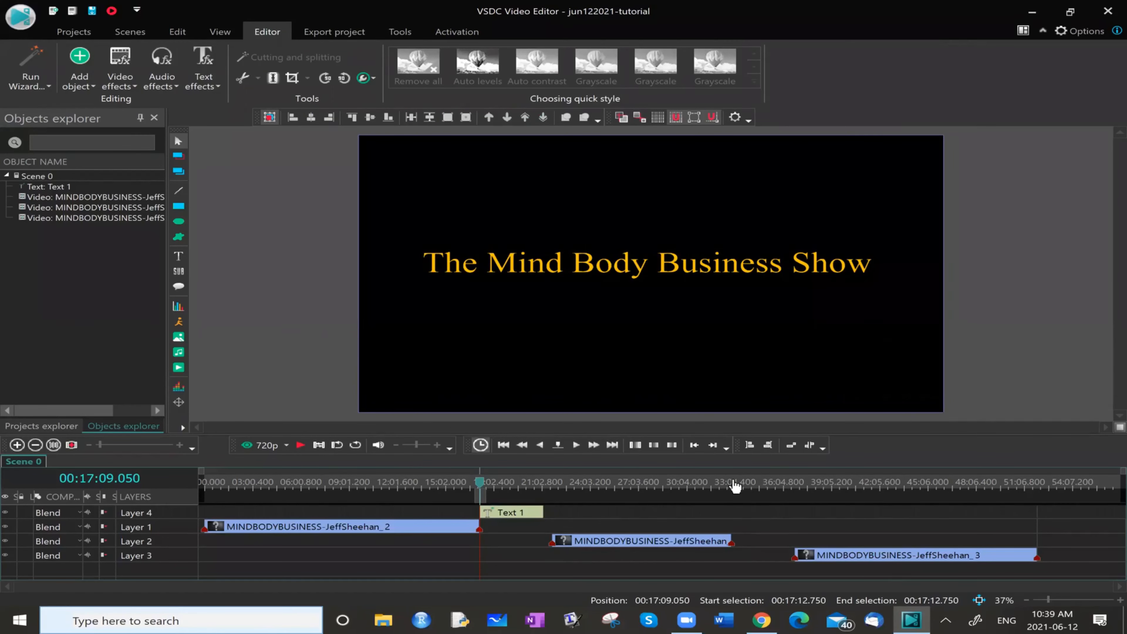
Step: Add a second text object starting at 32:48.733 with a 00:05:05.833 duration
left_click(732, 488)
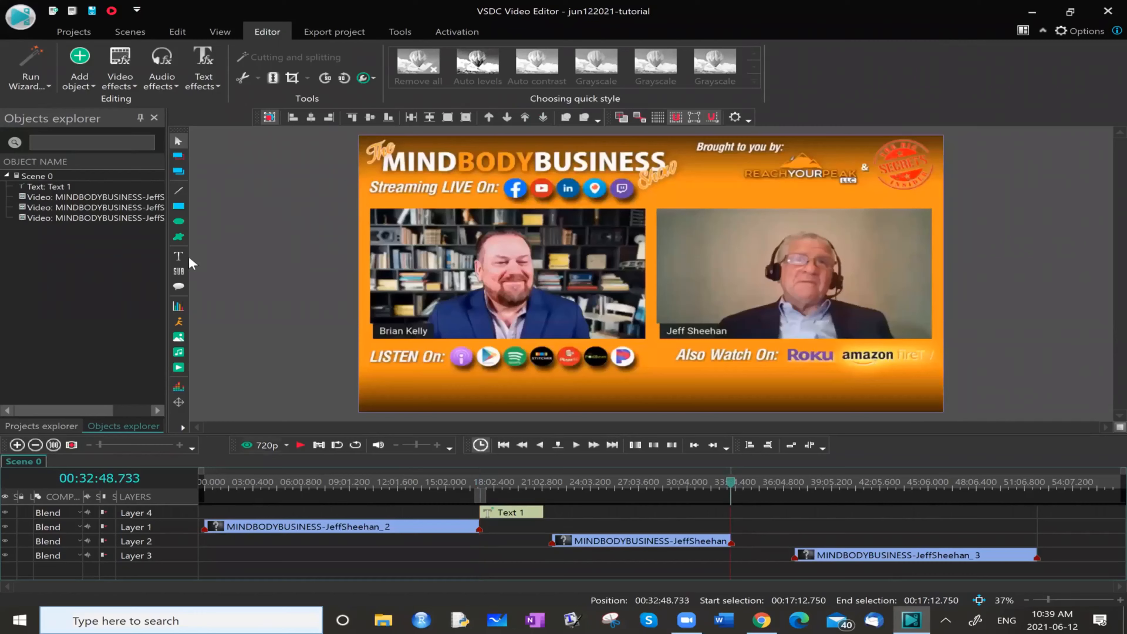
left_click(179, 257)
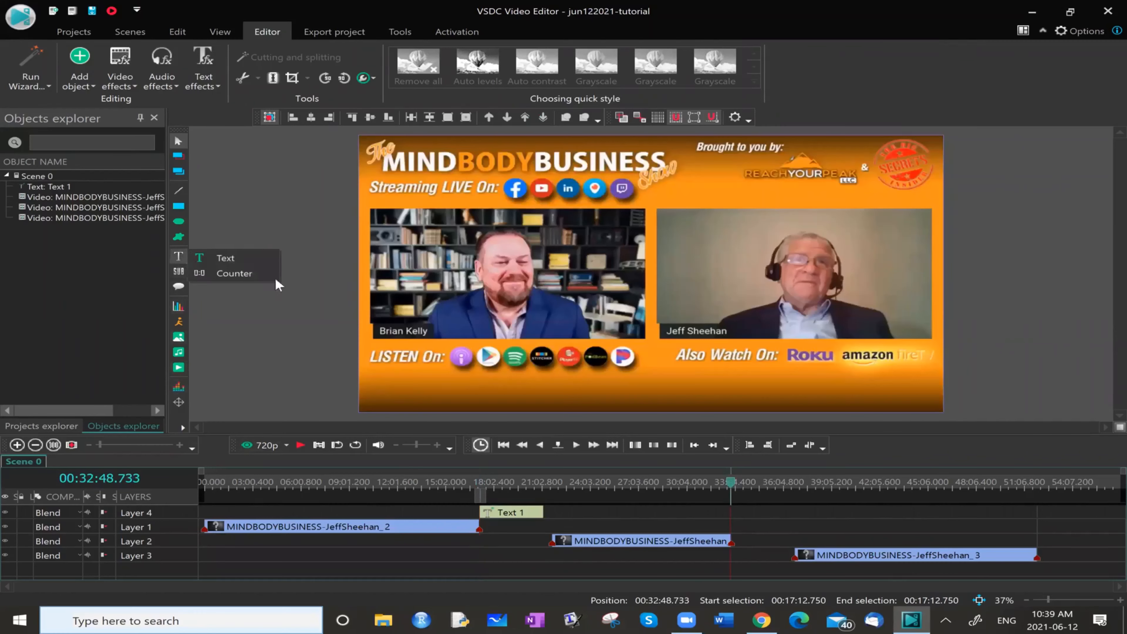
left_click(257, 259)
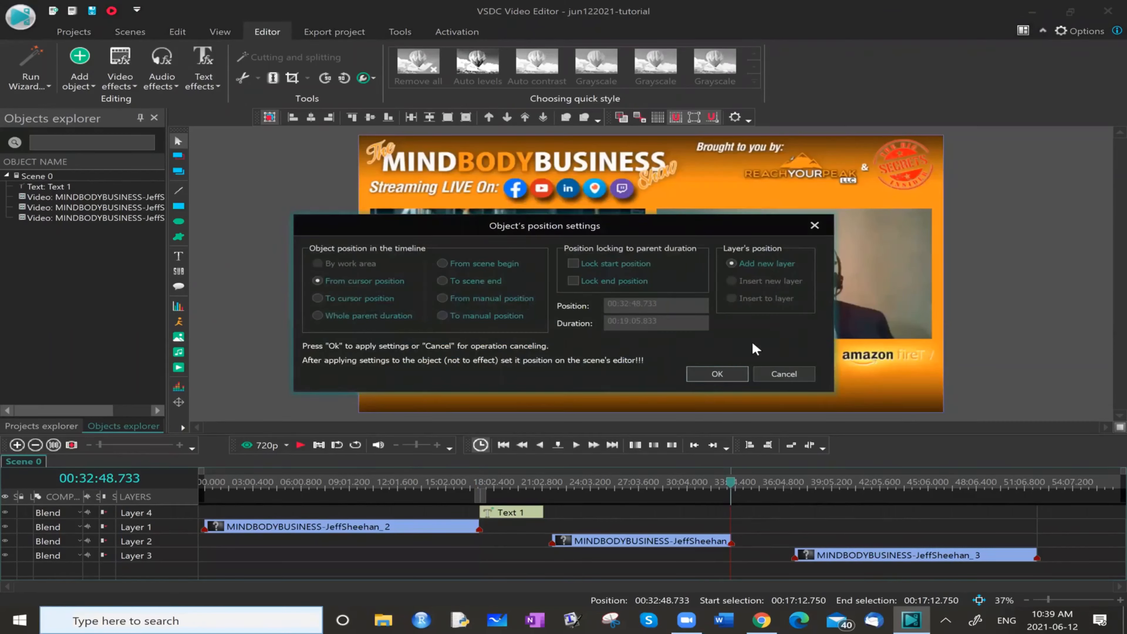
left_click(635, 322)
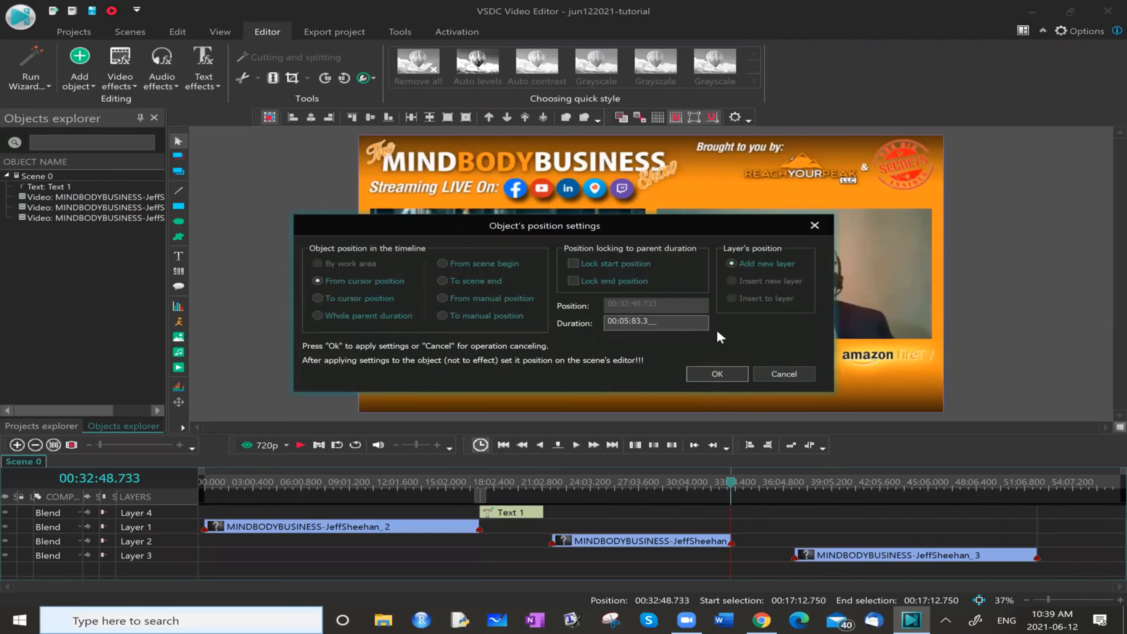
left_click(718, 375)
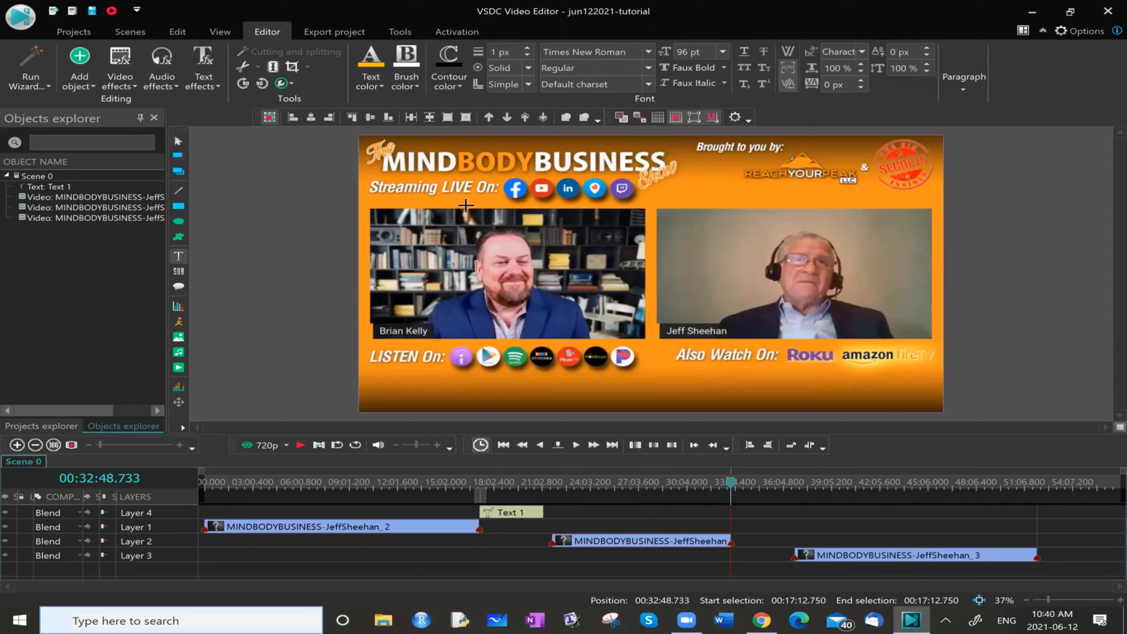
Step: Draw a second title box across both video panes, type the show title, and widen it
left_click_drag(451, 198, 882, 316)
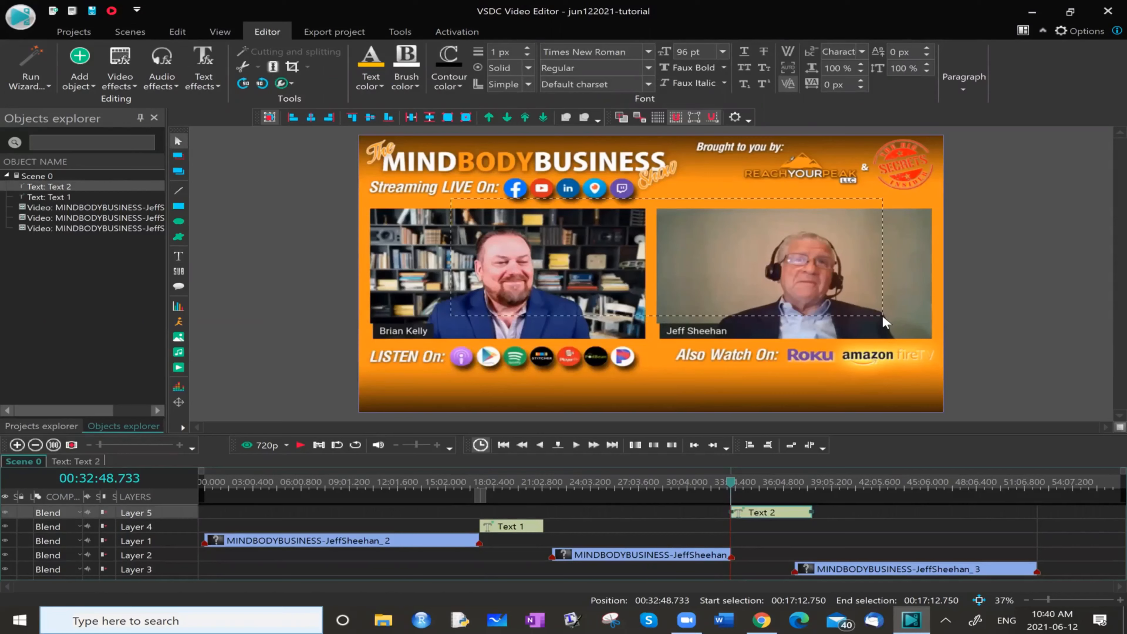
type("The Mind Body ")
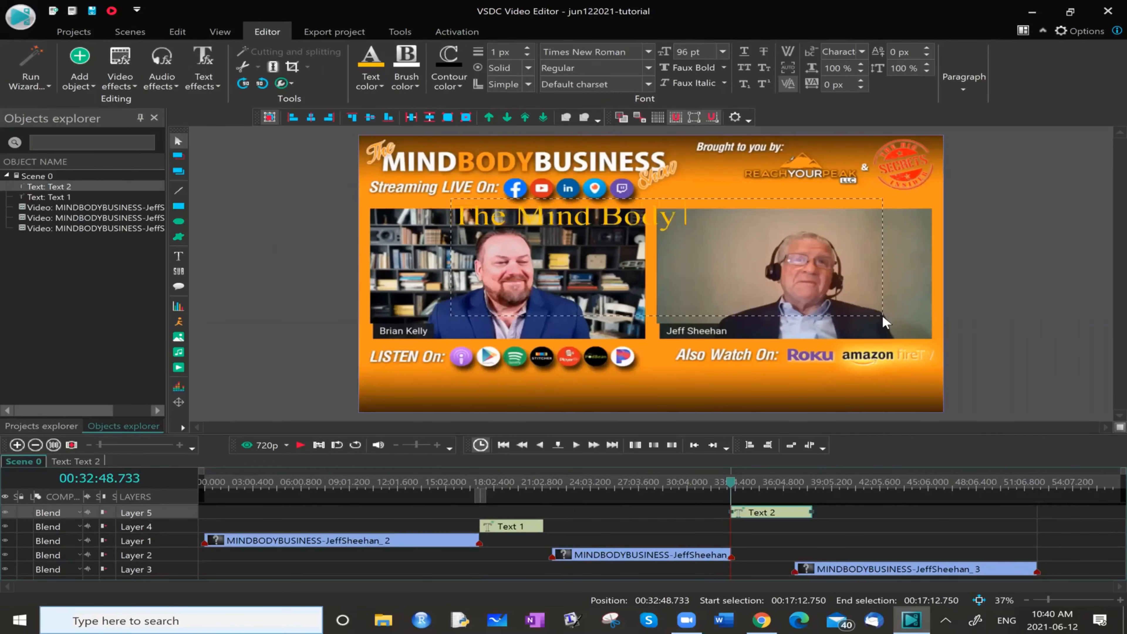
type("Bsusiness Sho")
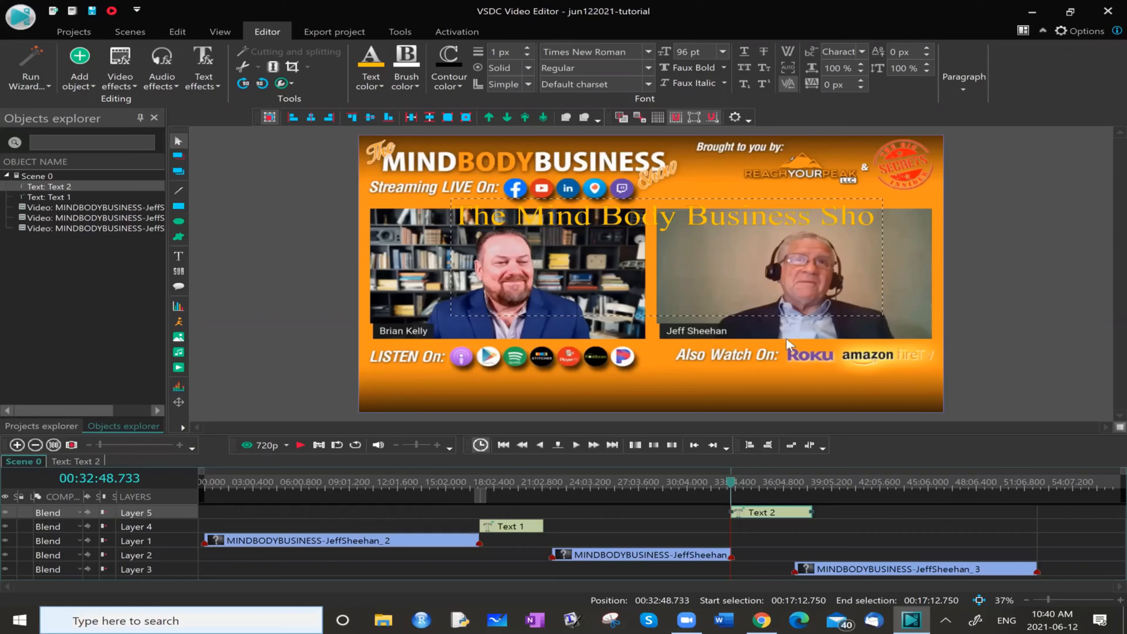
left_click(788, 202)
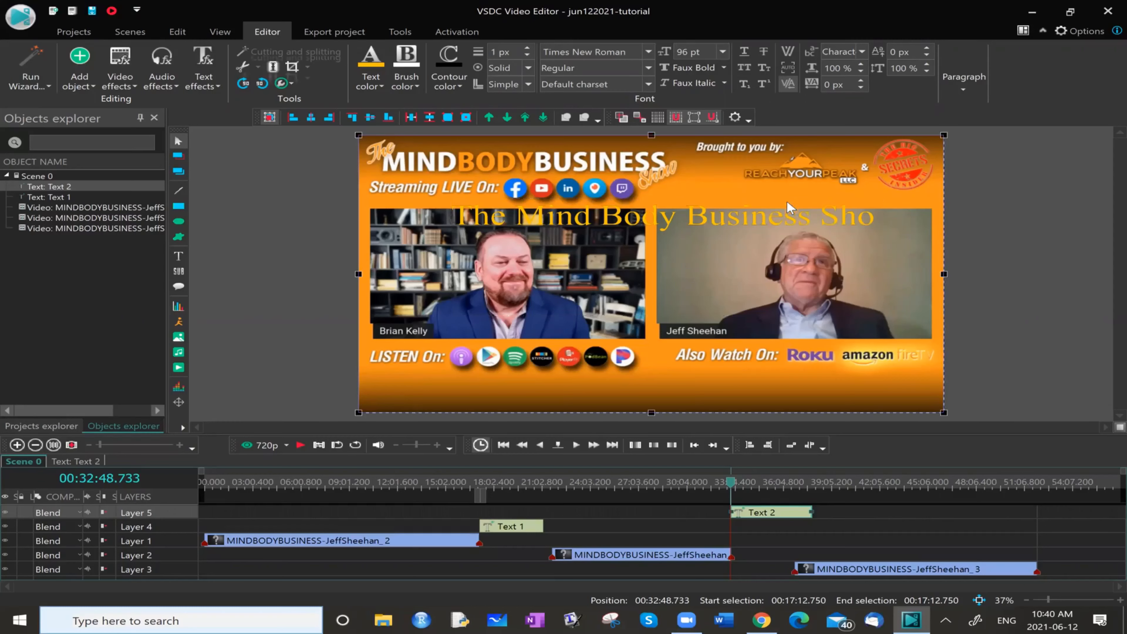
left_click(786, 229)
left_click_drag(895, 256, 916, 256)
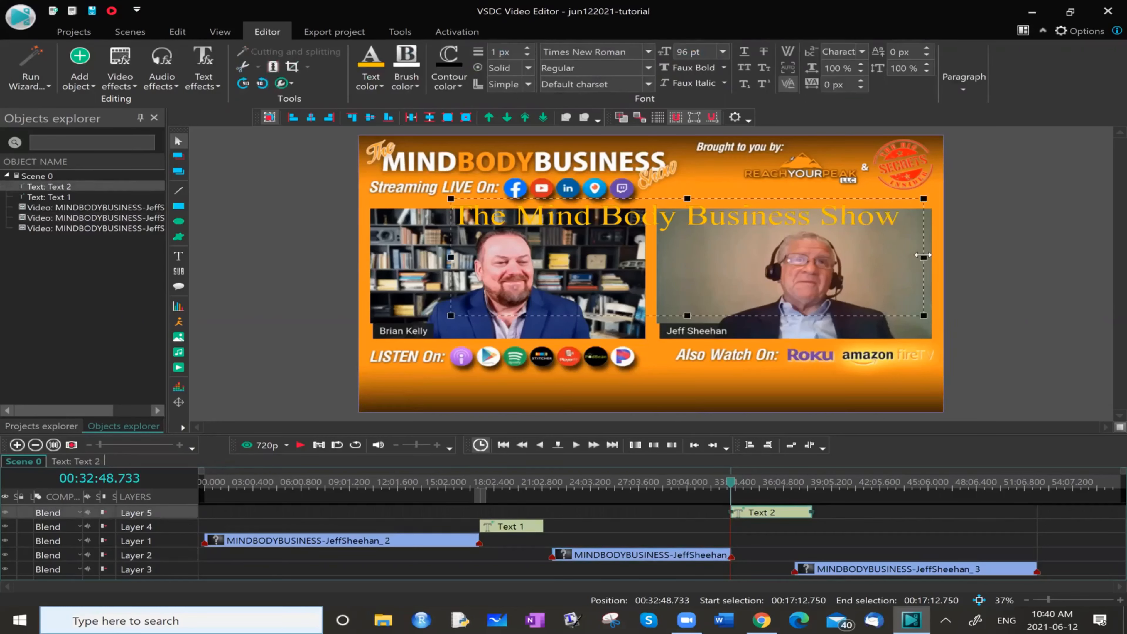
Step: Drag the Text 2 clip's left edge so it starts slightly earlier on Layer 5
left_click(866, 543)
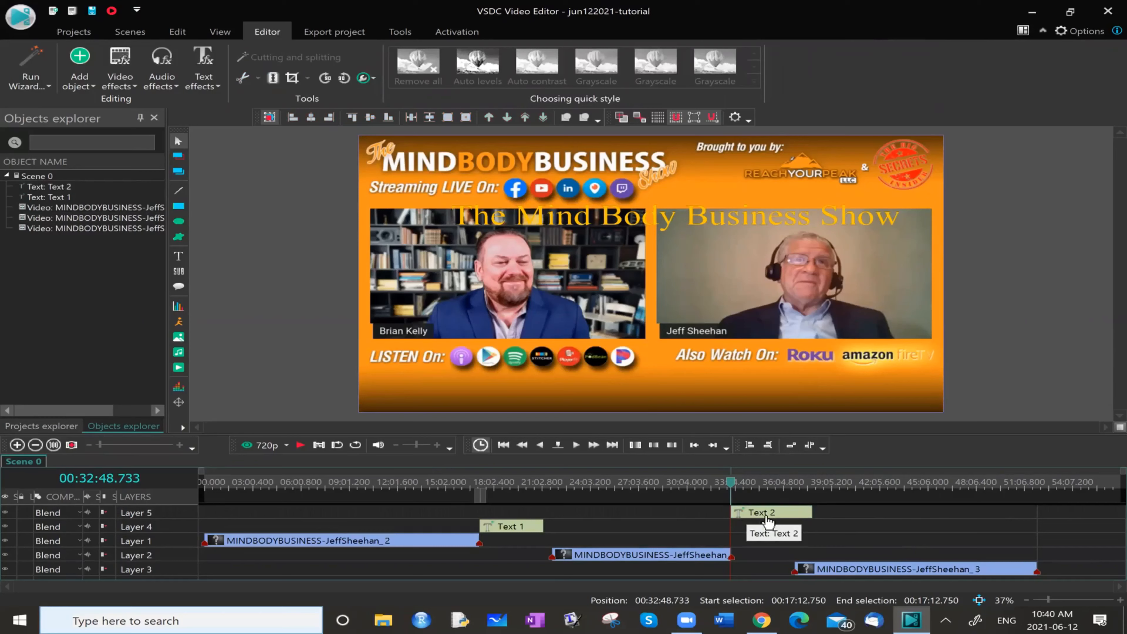
left_click(733, 513)
left_click_drag(732, 513, 705, 515)
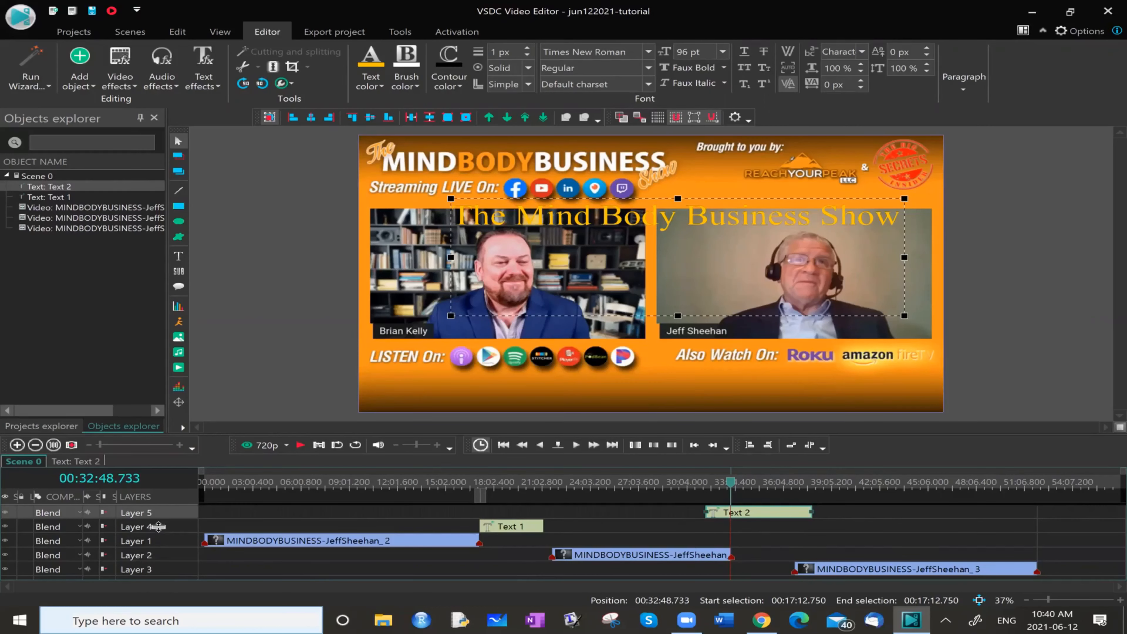
Step: Trim Text 2 to start at the black break frame and end at 36:49.050
left_click(712, 482)
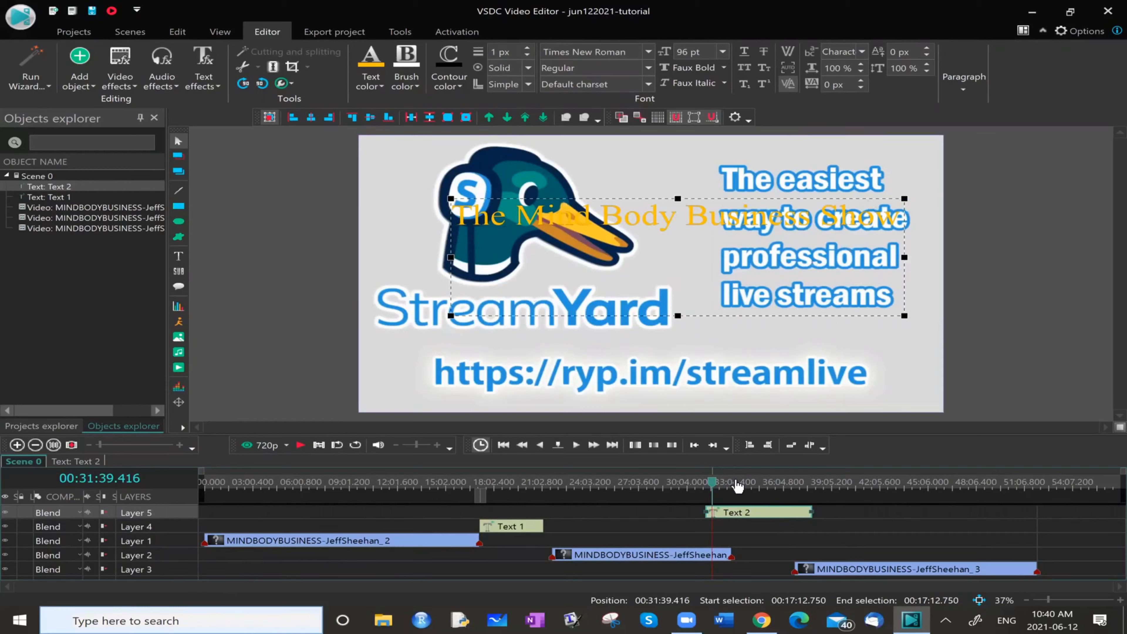
left_click_drag(738, 486, 733, 489)
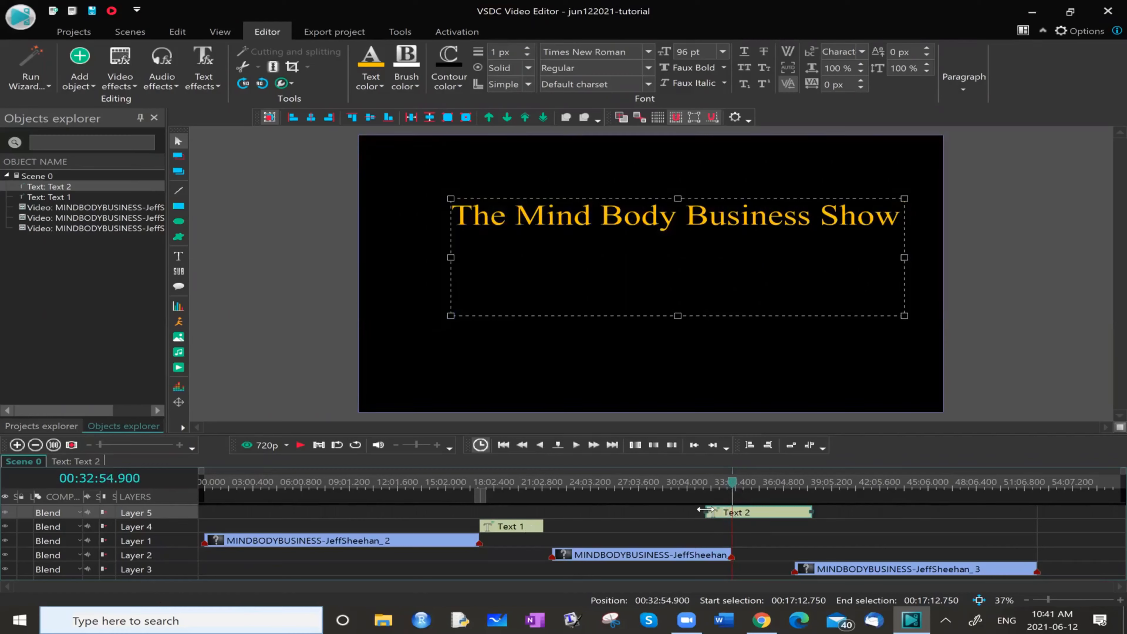
left_click_drag(713, 511, 725, 510)
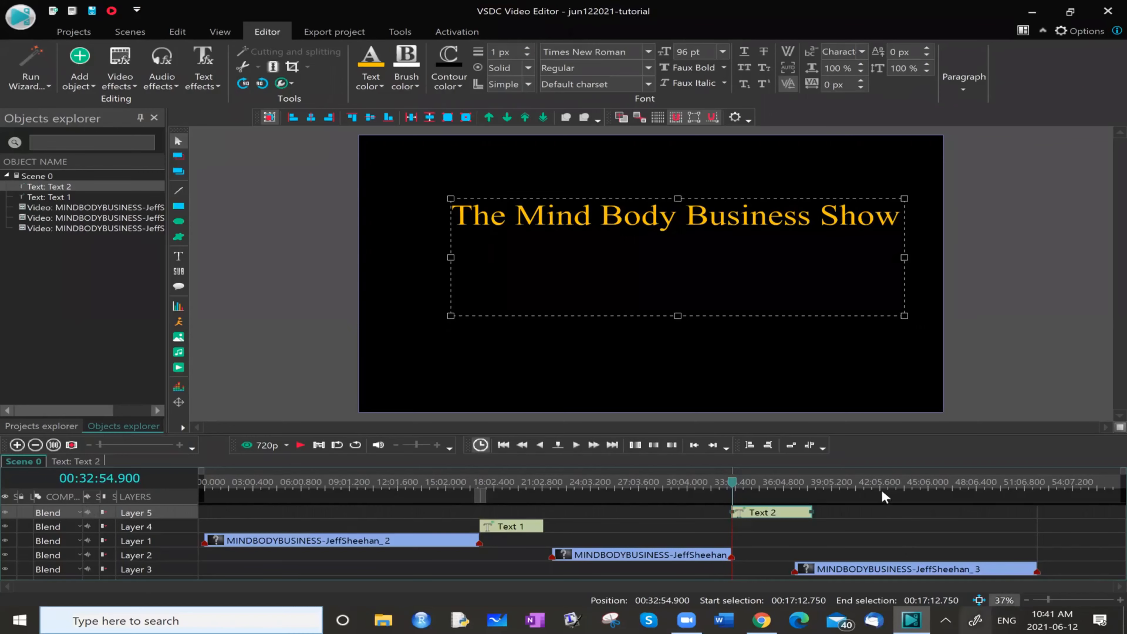
left_click(802, 484)
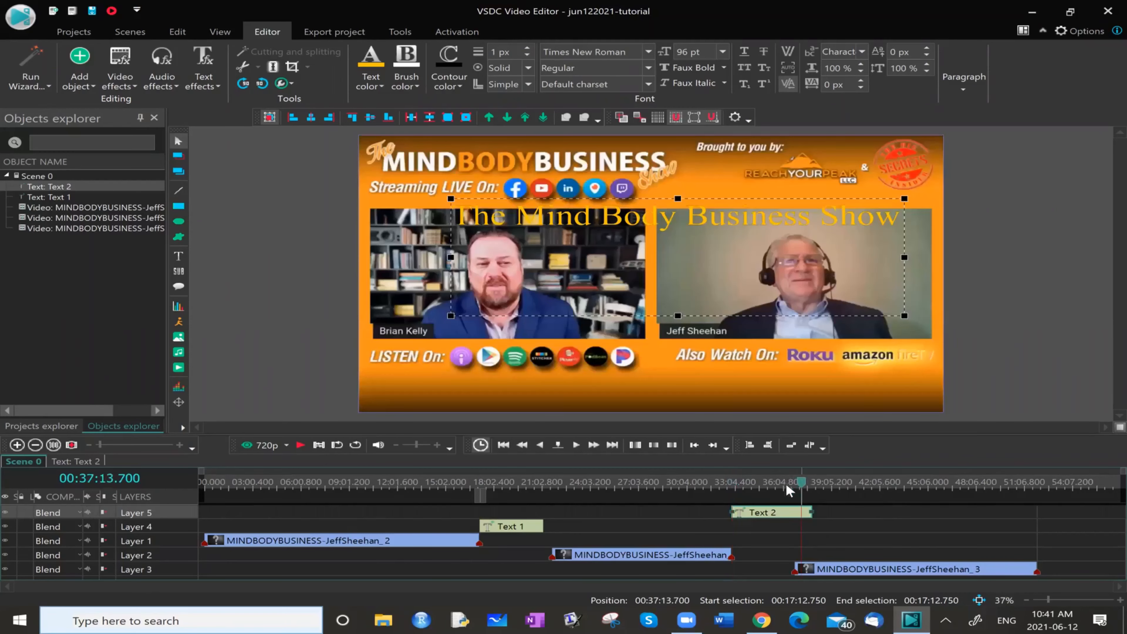
left_click_drag(792, 484, 795, 484)
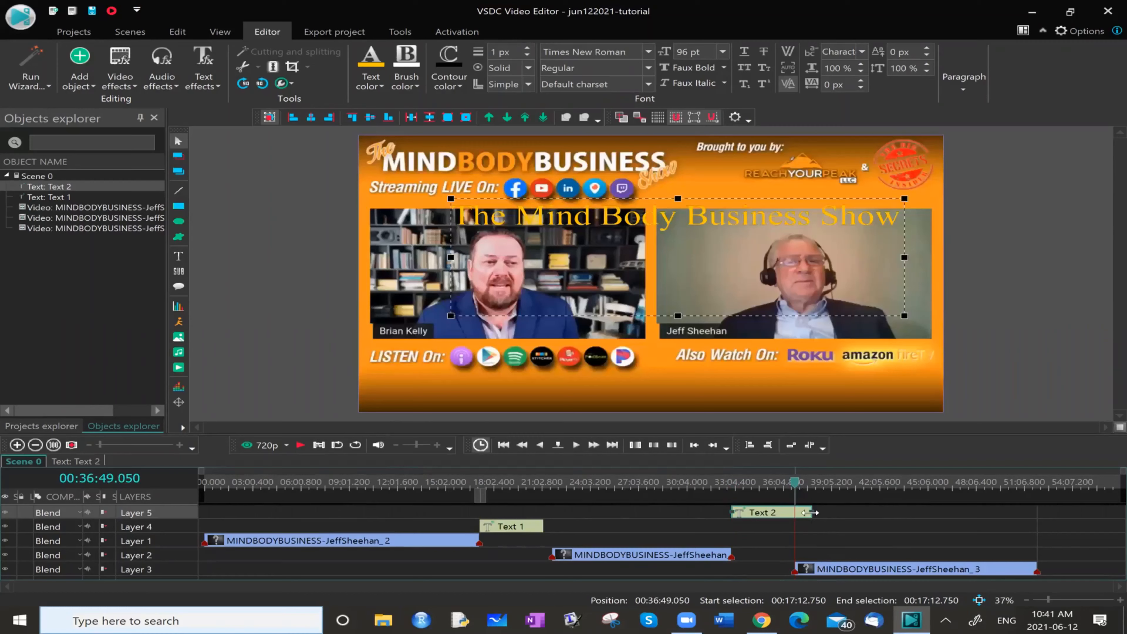
left_click_drag(807, 514, 794, 513)
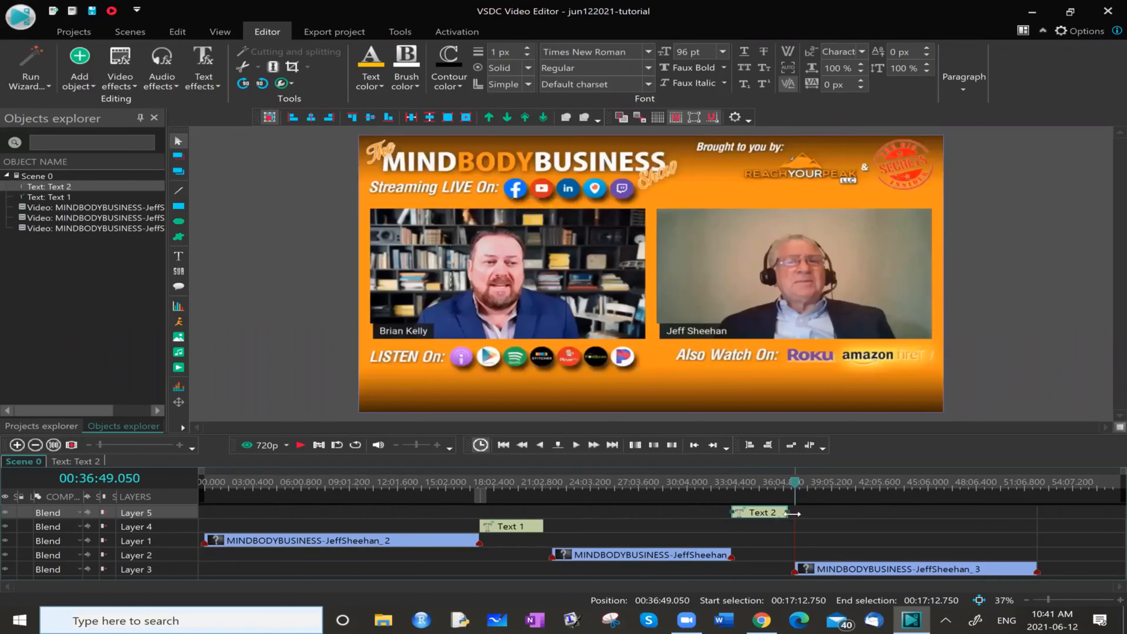
Step: Add a new text object at 43:08 with its box drawn across the lower frame
left_click(834, 542)
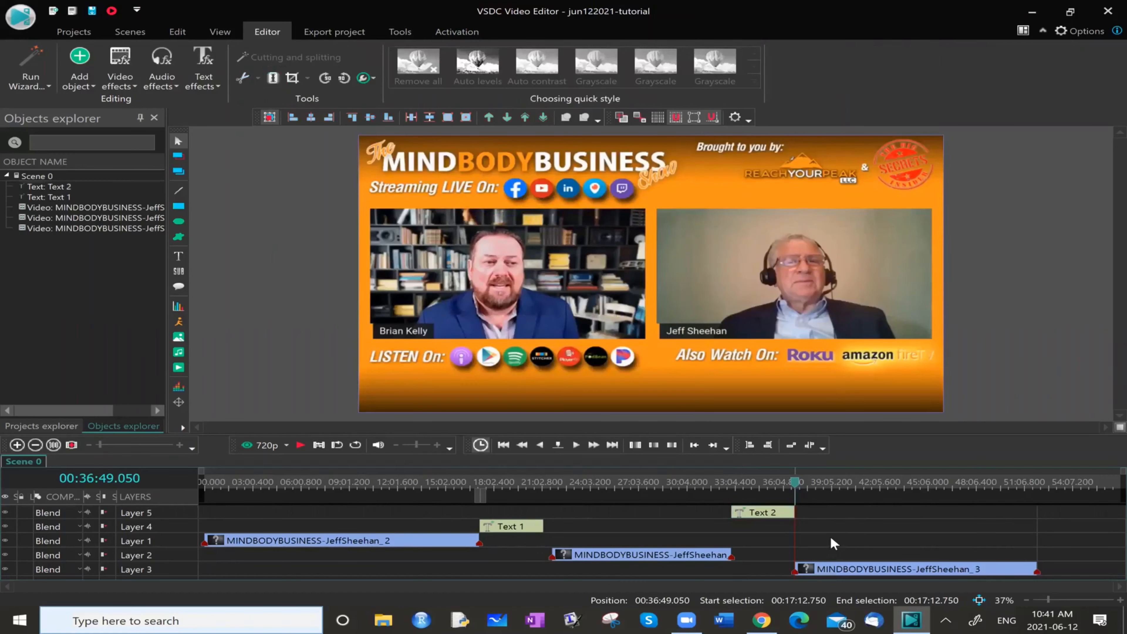
left_click(897, 482)
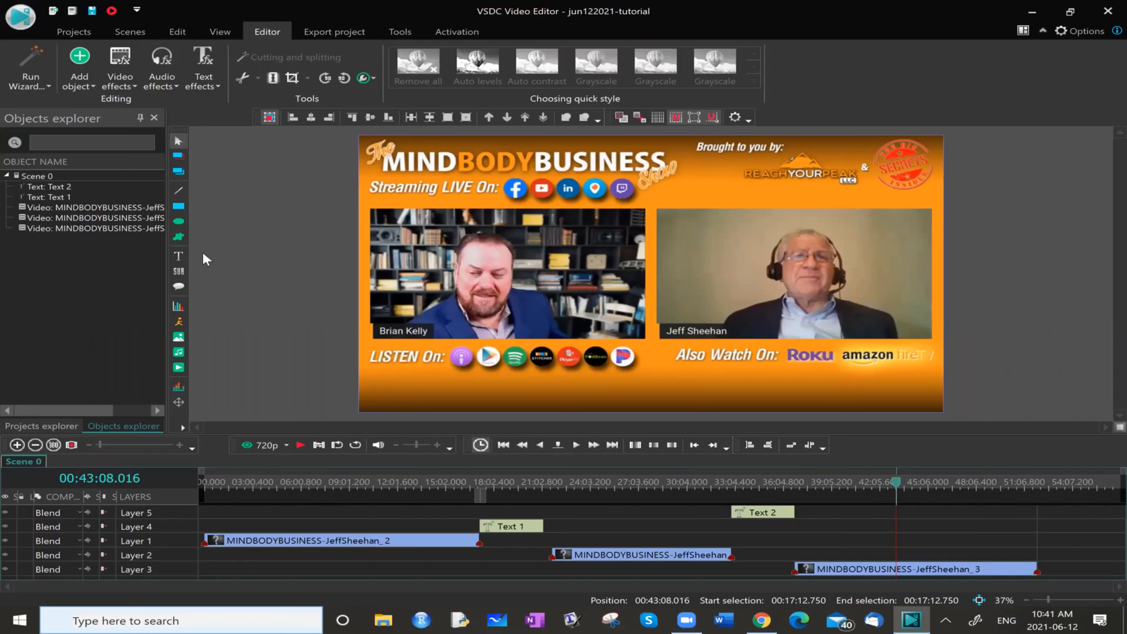
left_click(178, 257)
left_click(239, 271)
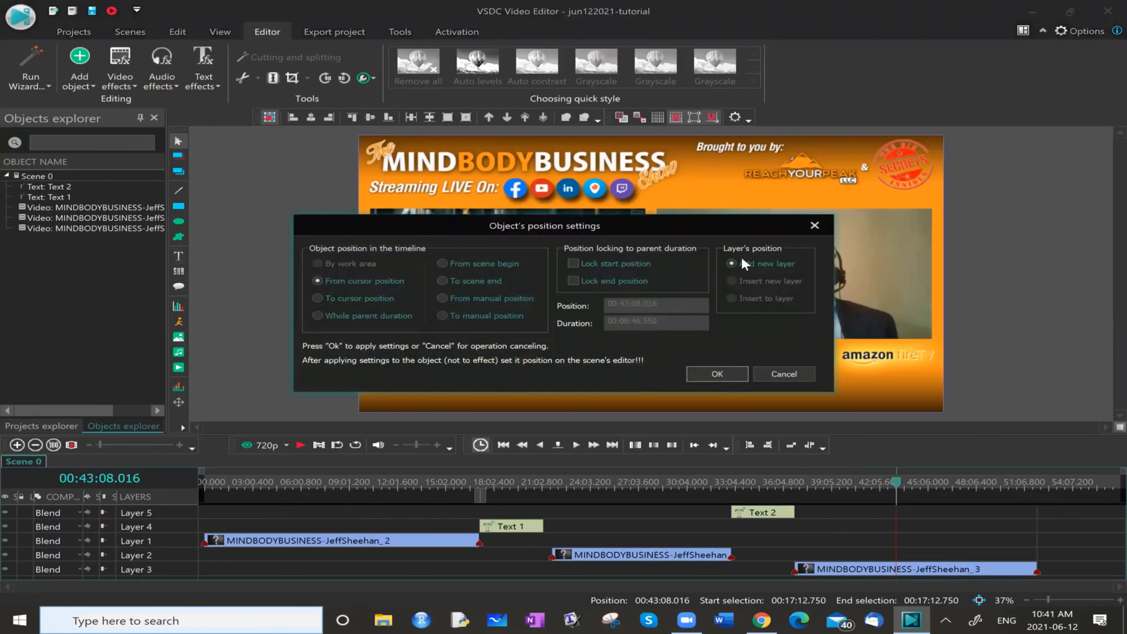
left_click(712, 375)
left_click_drag(463, 372, 871, 394)
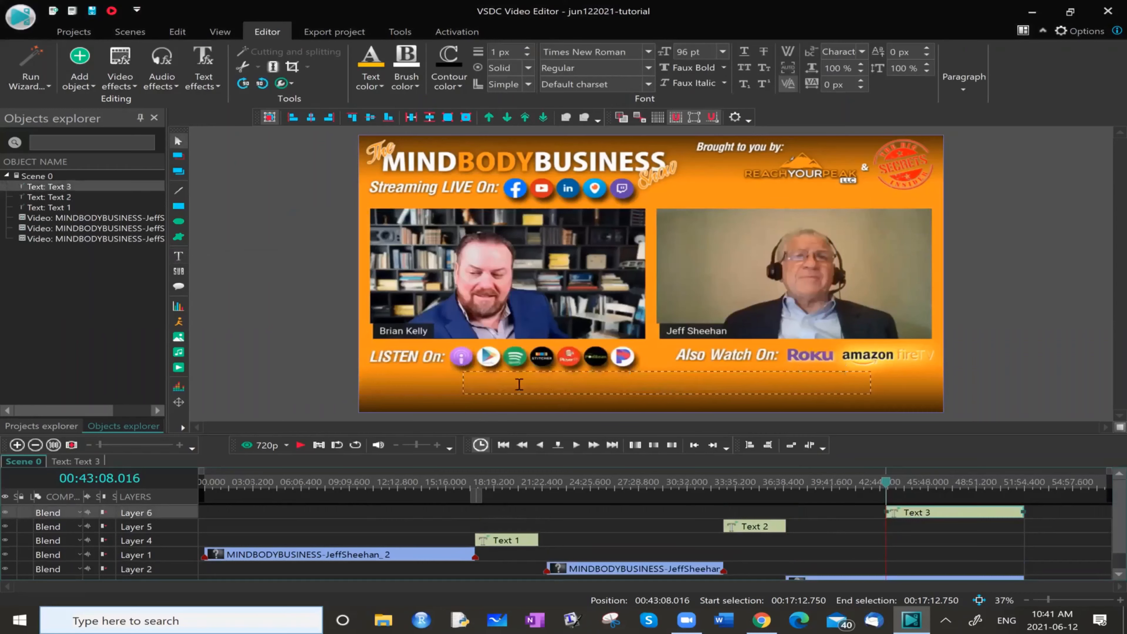
Step: Type the show title so far, 'The Mind Body Business Sh', fixing a typo
type("The Mind")
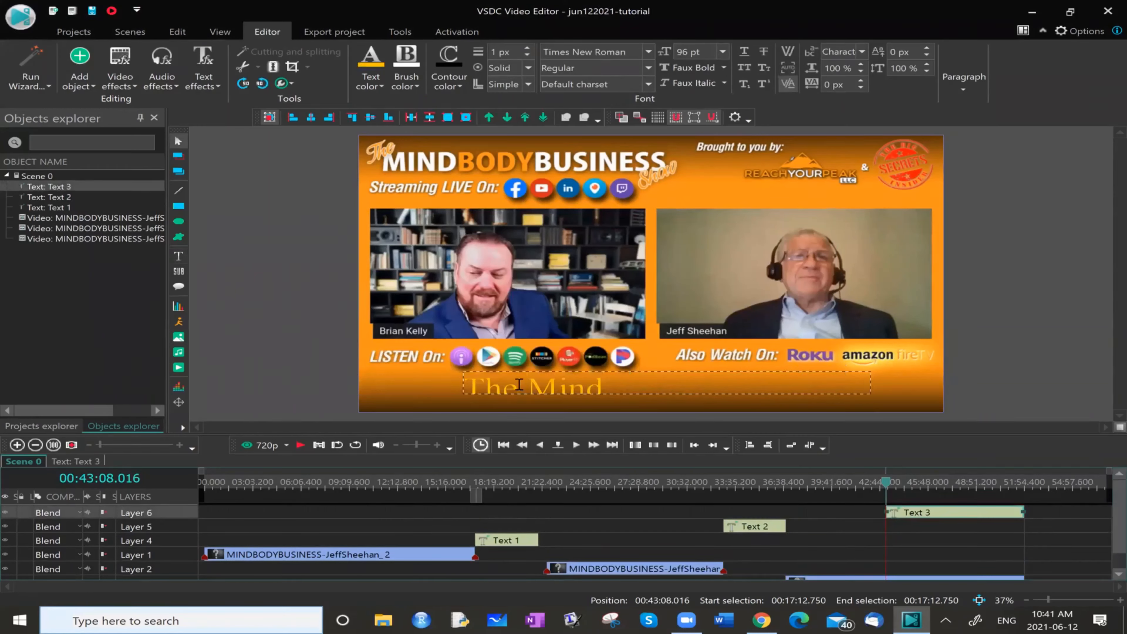
type(" Body Business Sh")
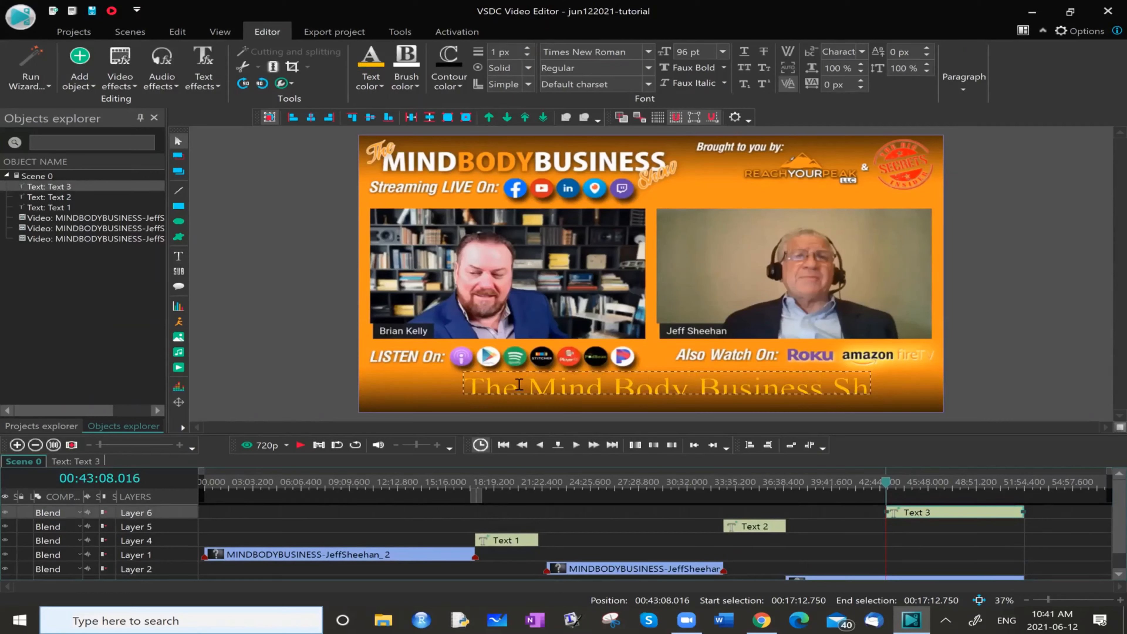
Step: Make the caption text black at 48 pt font size
left_click(372, 79)
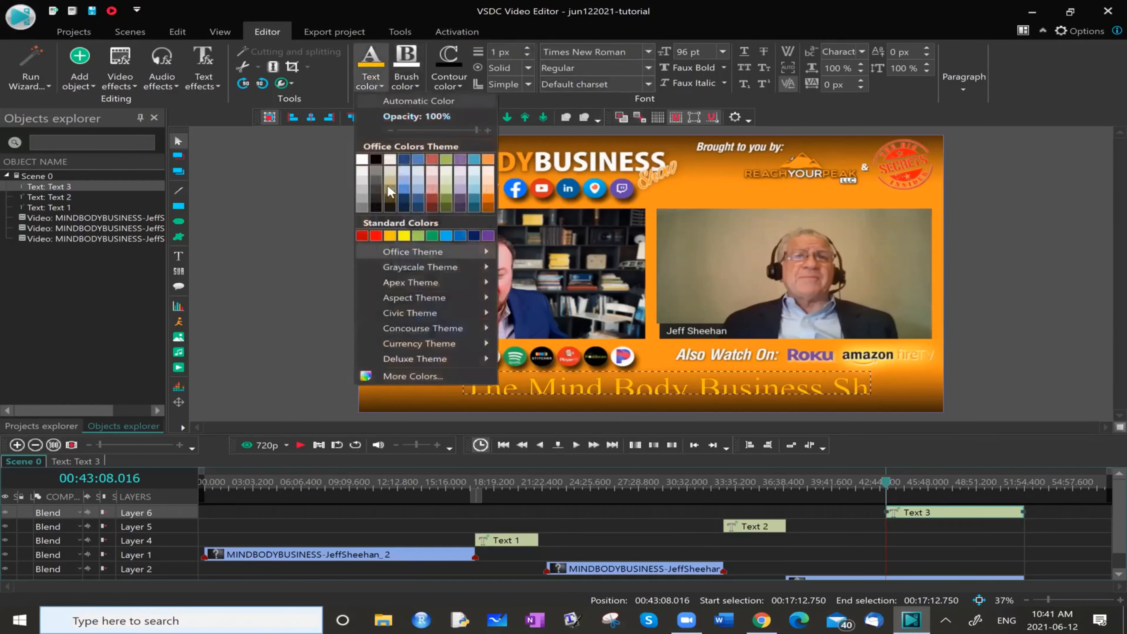
left_click(375, 208)
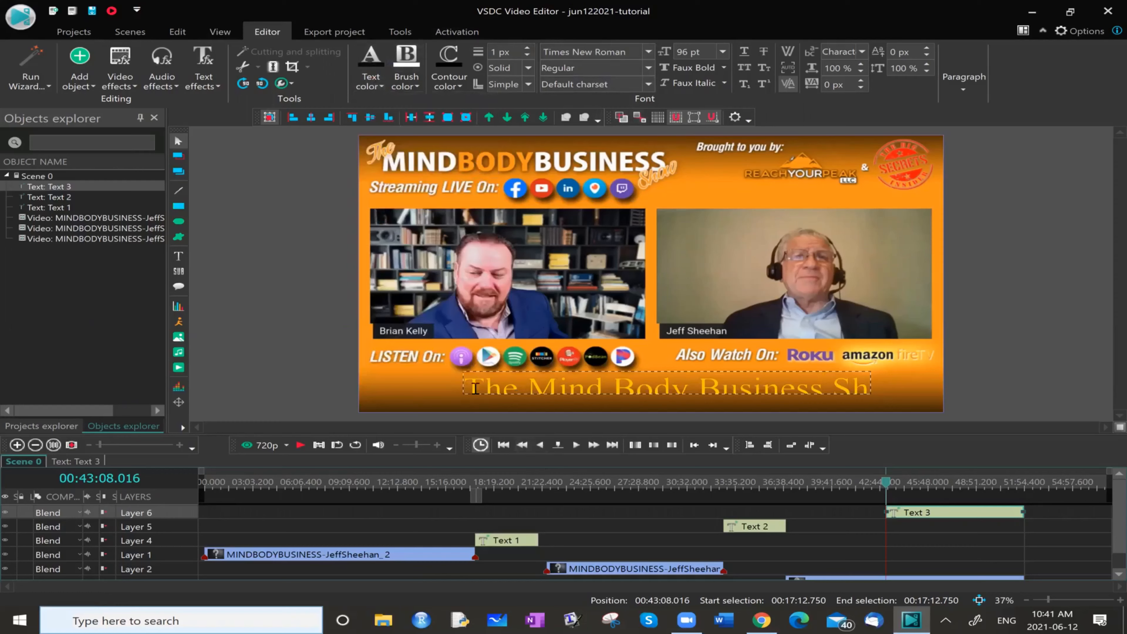
left_click_drag(474, 388, 896, 390)
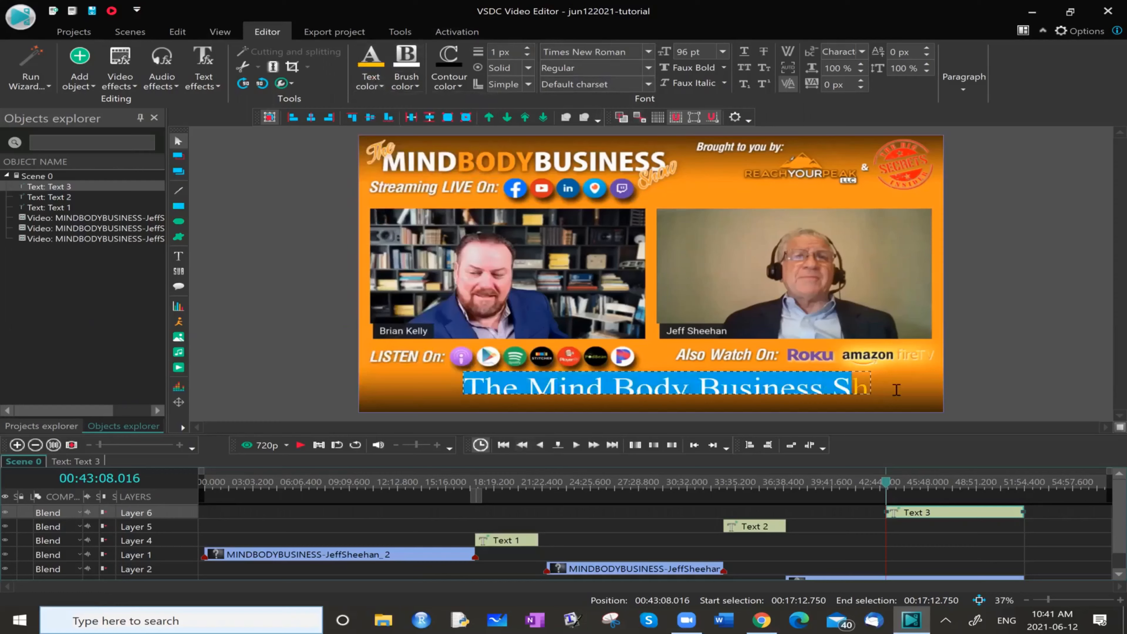
left_click(374, 87)
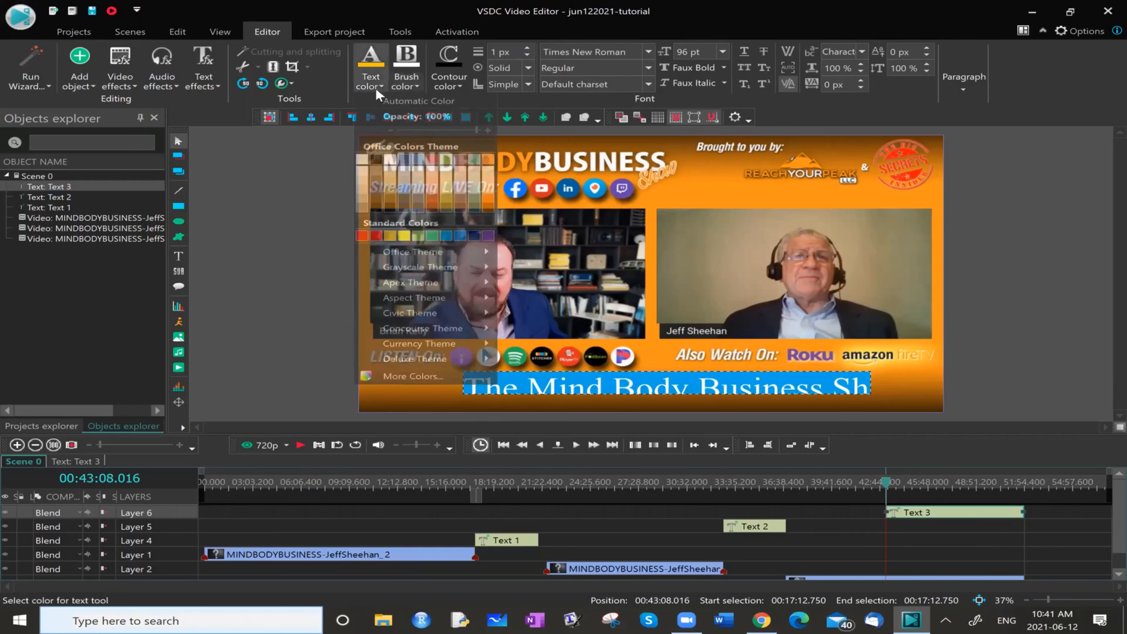
left_click(375, 160)
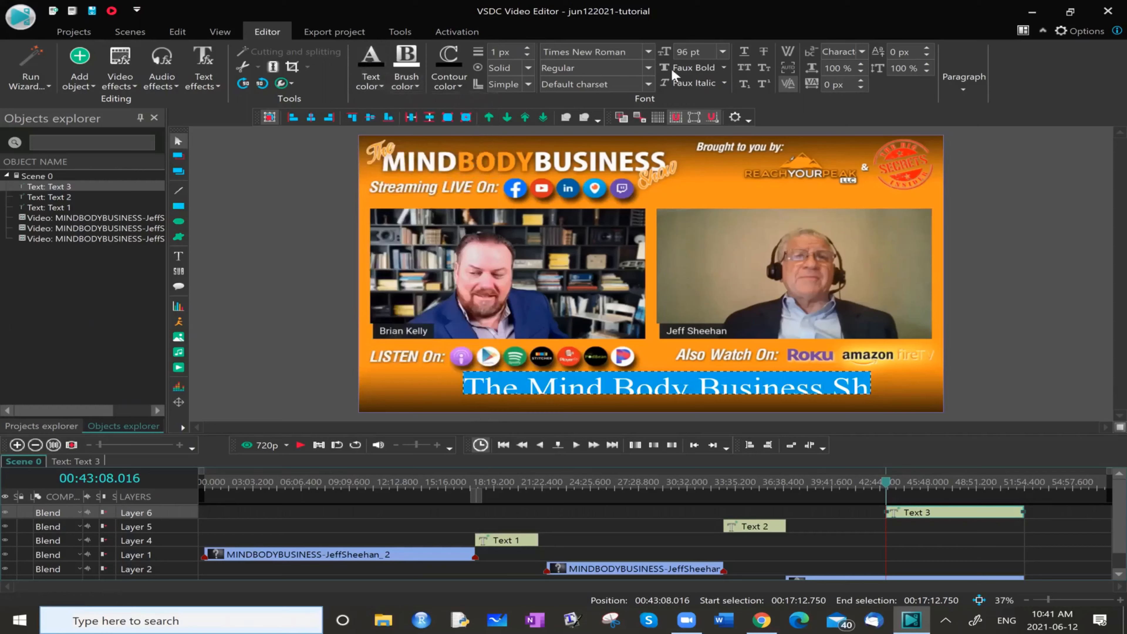
left_click(723, 52)
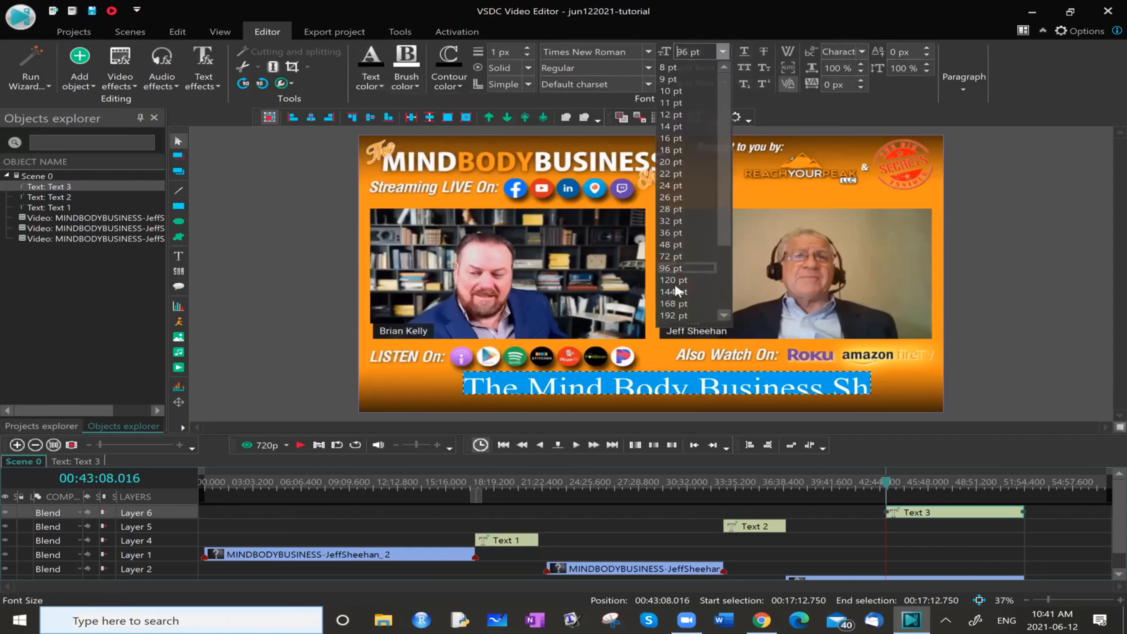
left_click(673, 245)
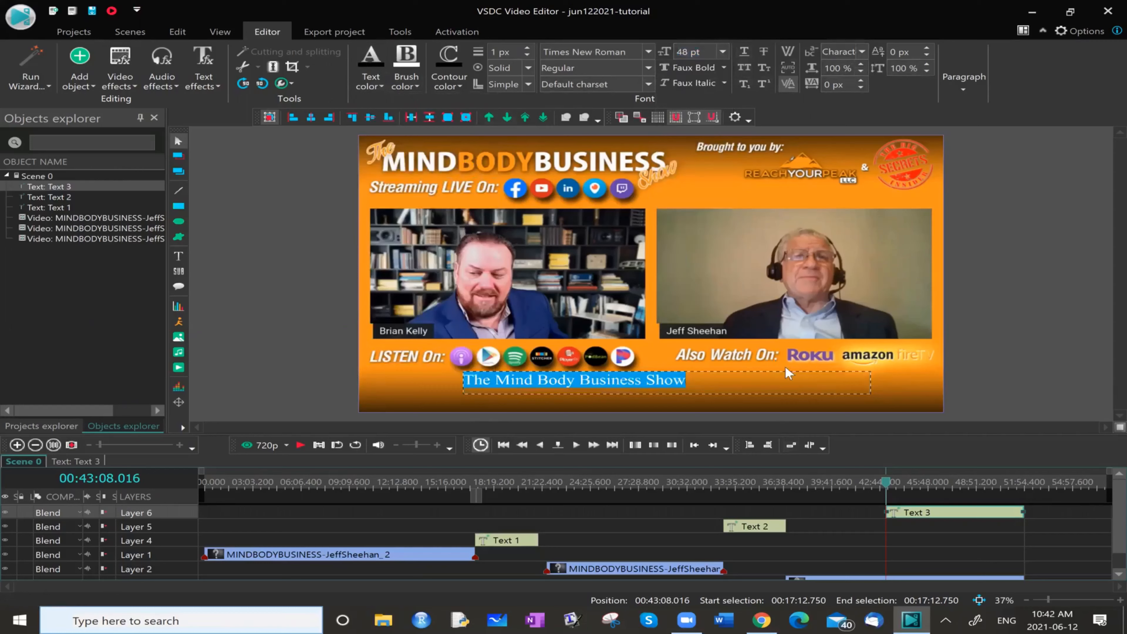
left_click(604, 397)
Step: Move and narrow the caption box to centre it below the LISTEN On icons
left_click_drag(596, 381, 660, 385)
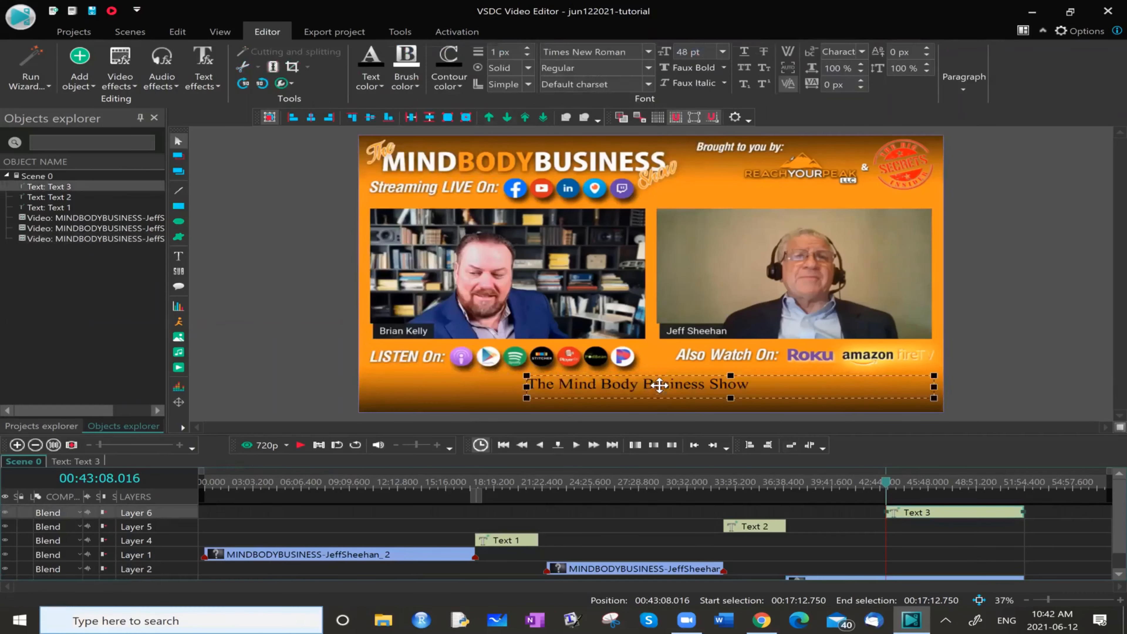
left_click_drag(934, 389, 771, 394)
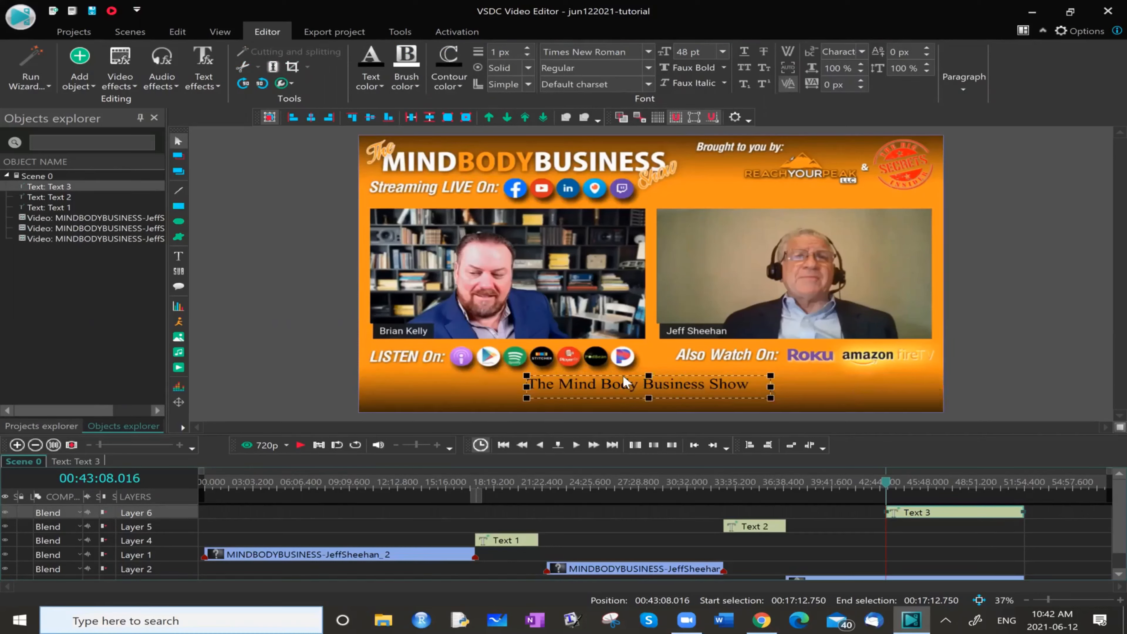
left_click_drag(705, 209, 637, 382)
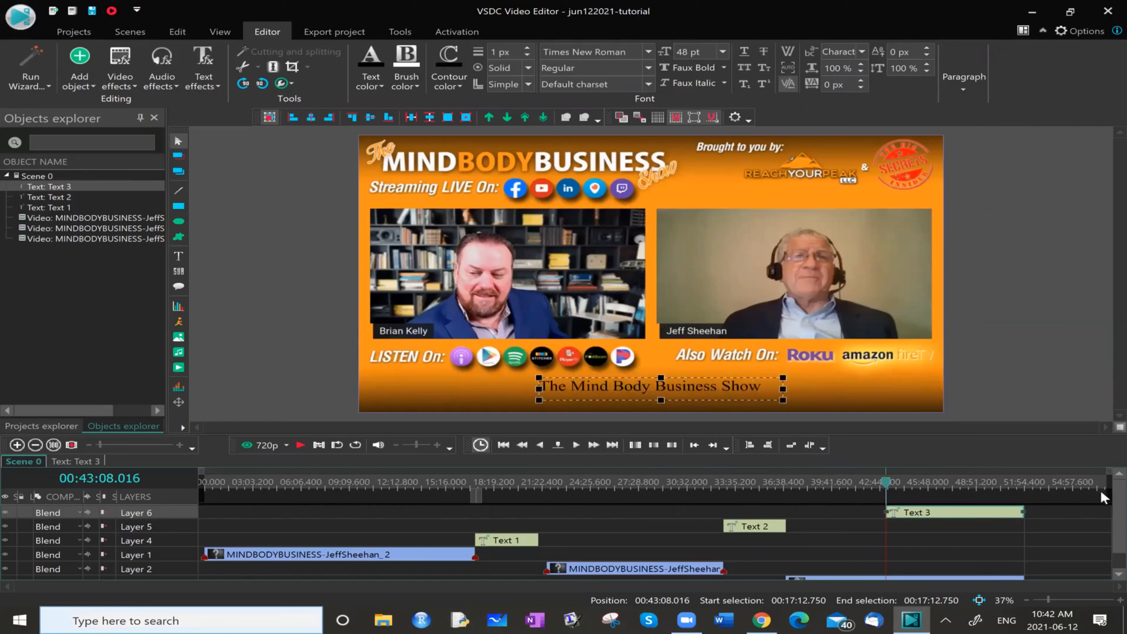
Step: Enlarge the timeline panel to show all layers
scroll(1102, 560, "down", 1)
scroll(1101, 529, "up", 1)
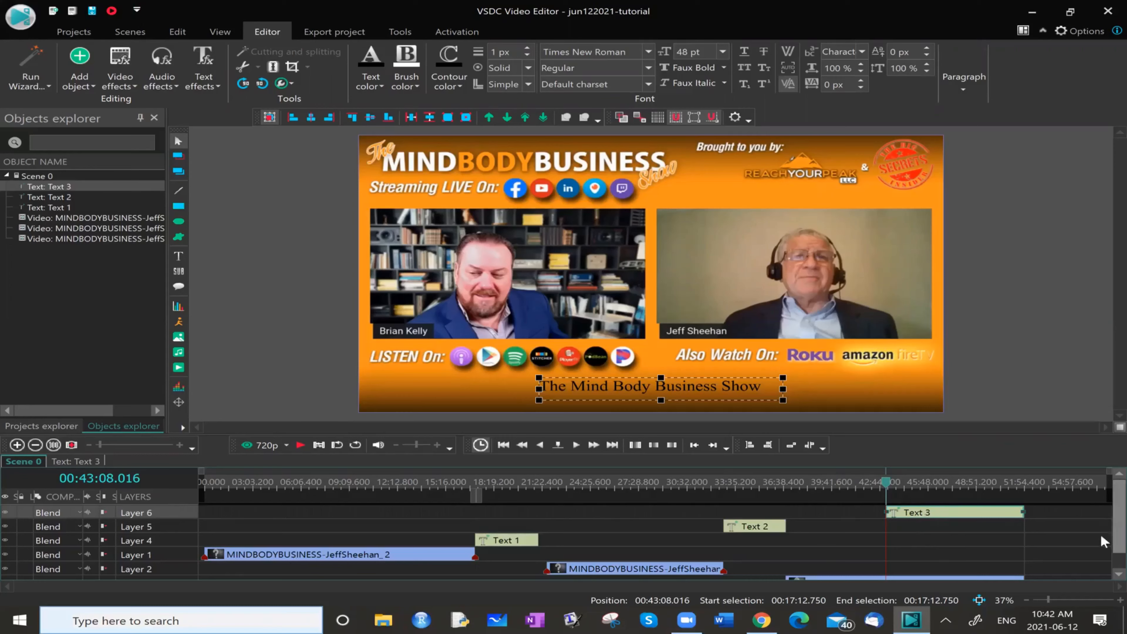
scroll(1101, 540, "down", 1)
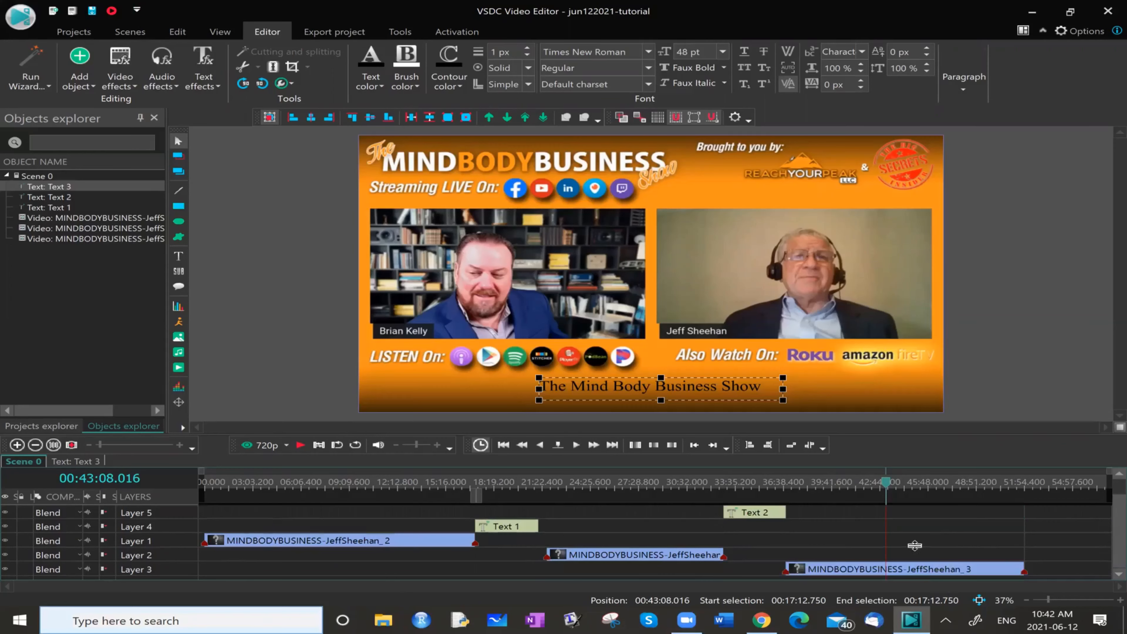
left_click_drag(851, 437, 850, 402)
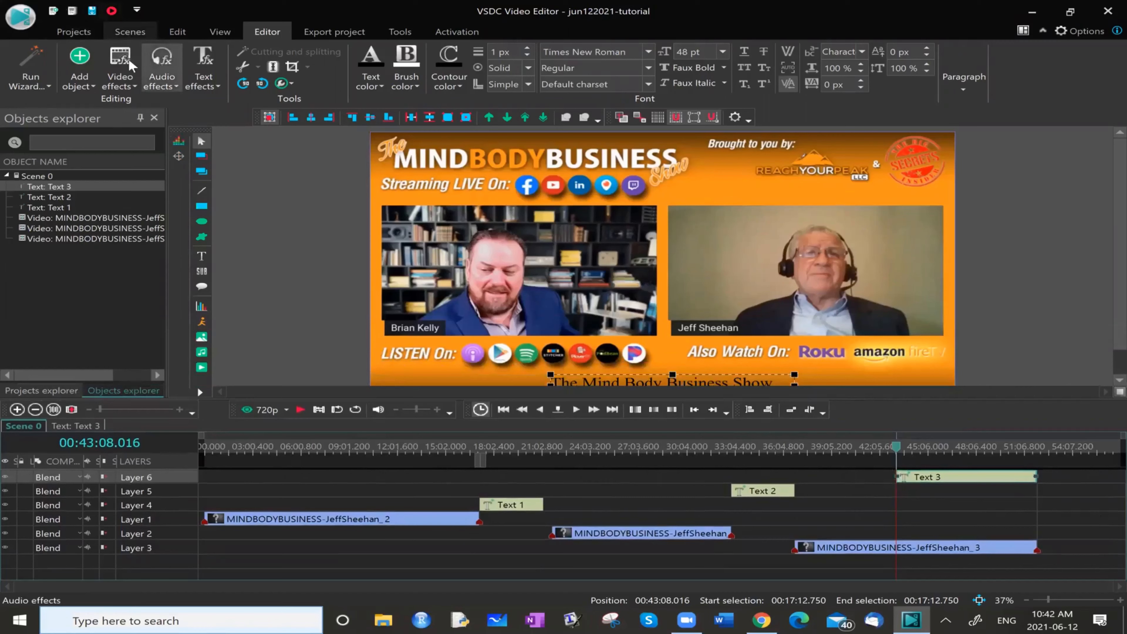
Step: Add the audio file '13 Cocktails - Dan Bodan' from This PC > Music > Background
left_click(85, 84)
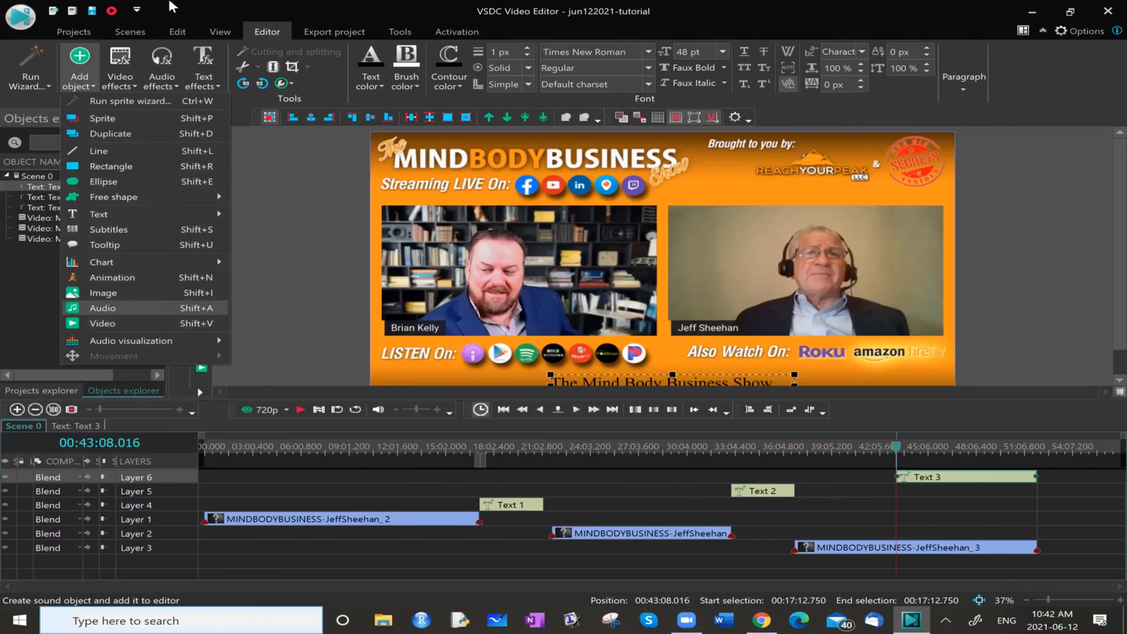
left_click(147, 308)
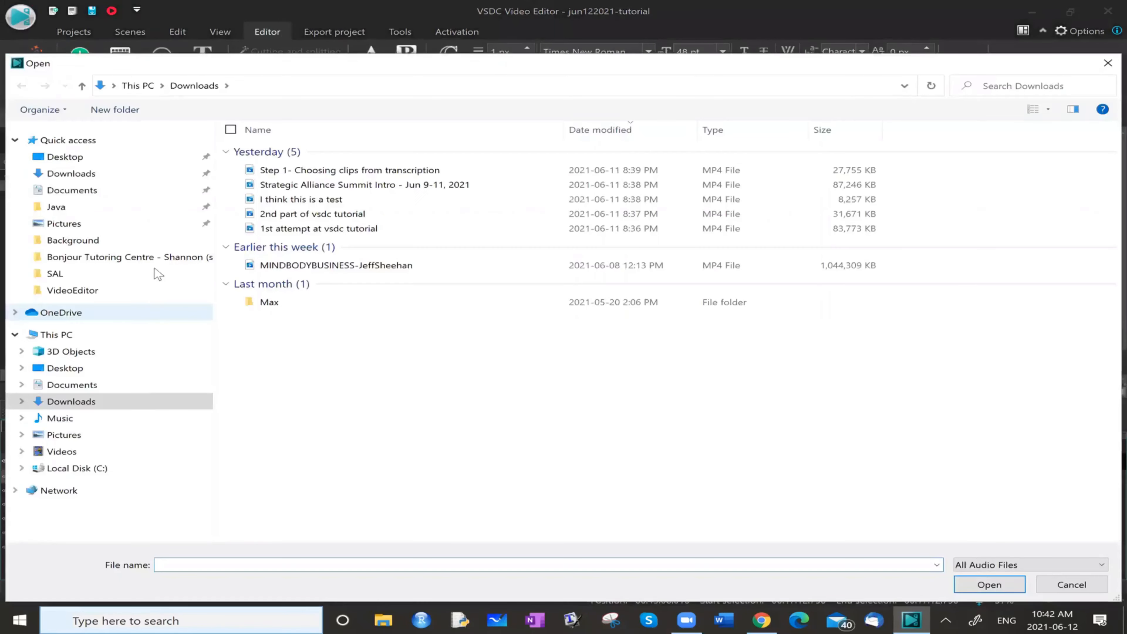
left_click(74, 419)
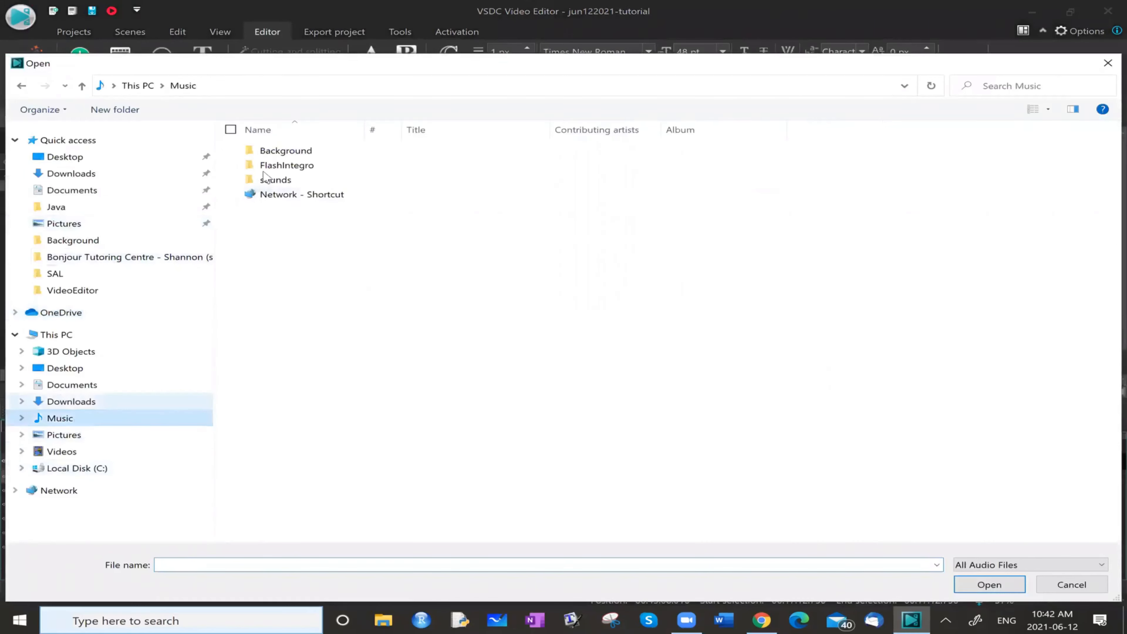
left_click(278, 154)
double_click(277, 151)
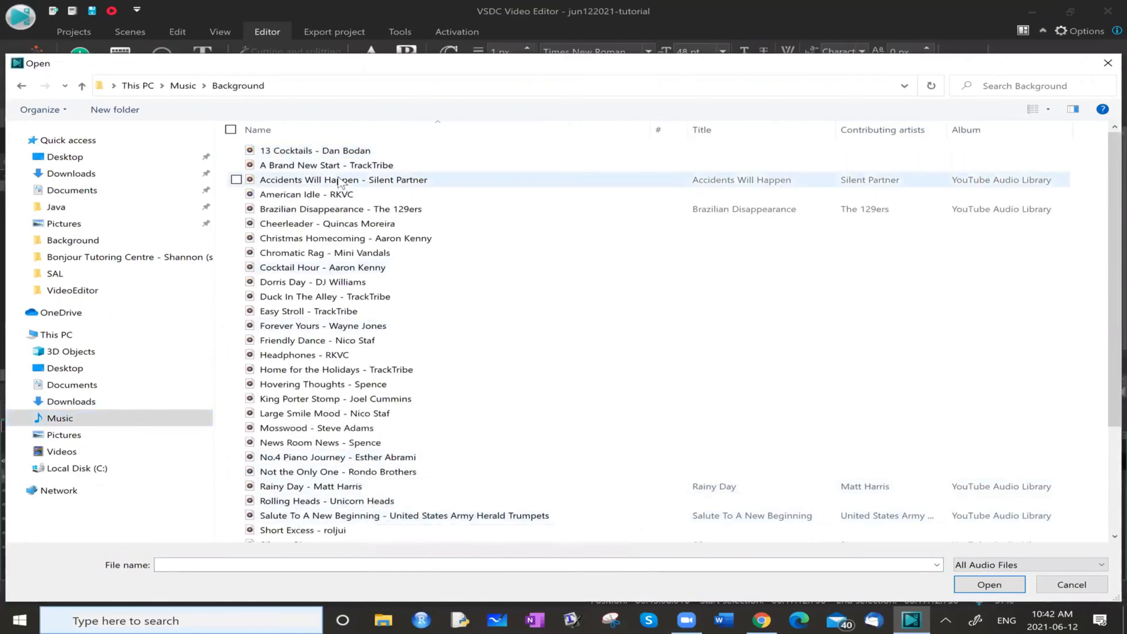
left_click(338, 152)
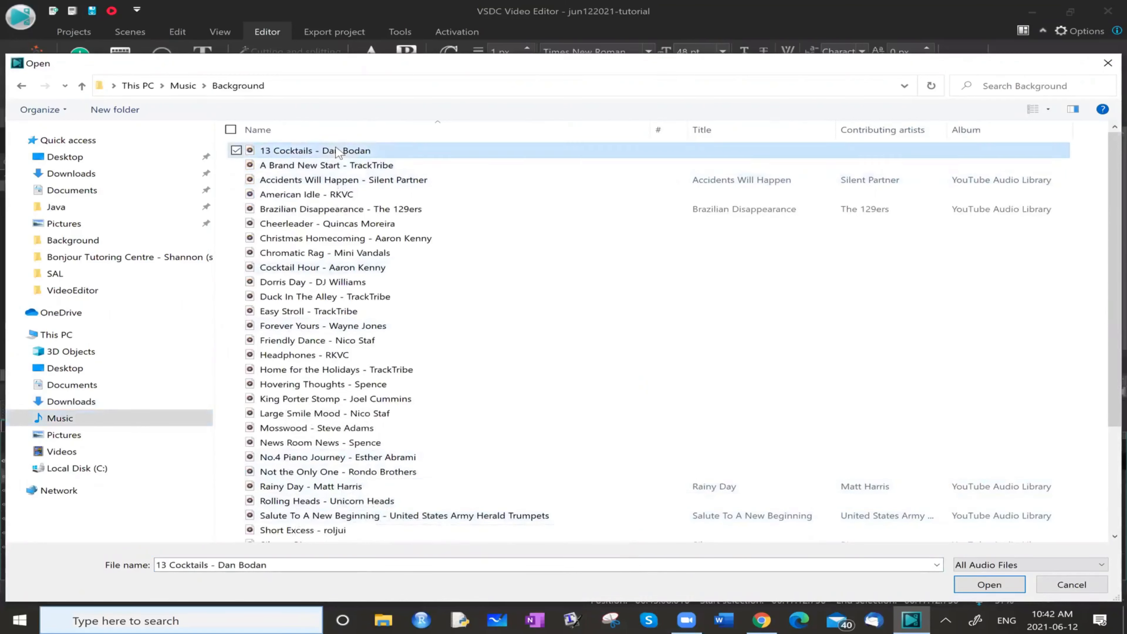
double_click(339, 151)
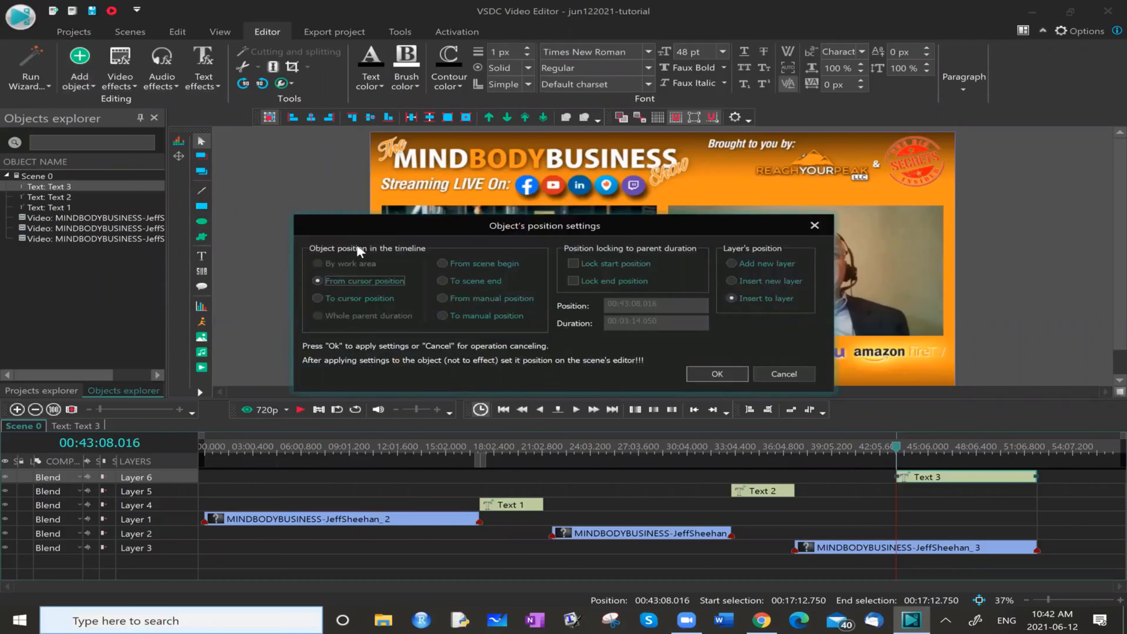
Step: Place the 13 Cocktails audio from the scene beginning on a new layer
left_click(318, 282)
left_click(442, 264)
left_click(745, 262)
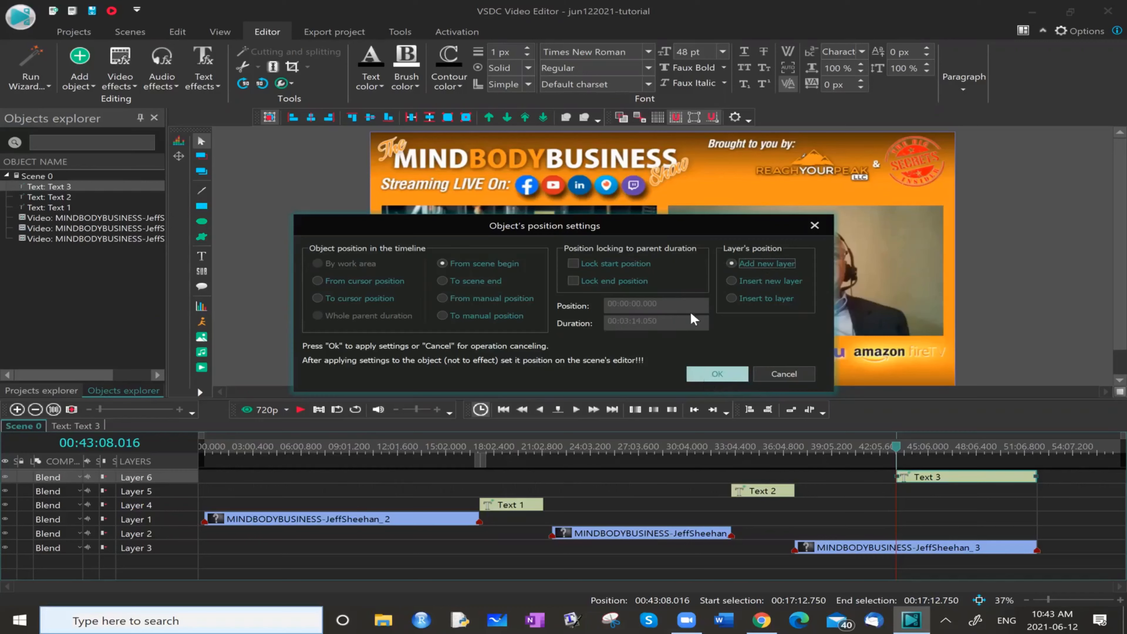
left_click(708, 371)
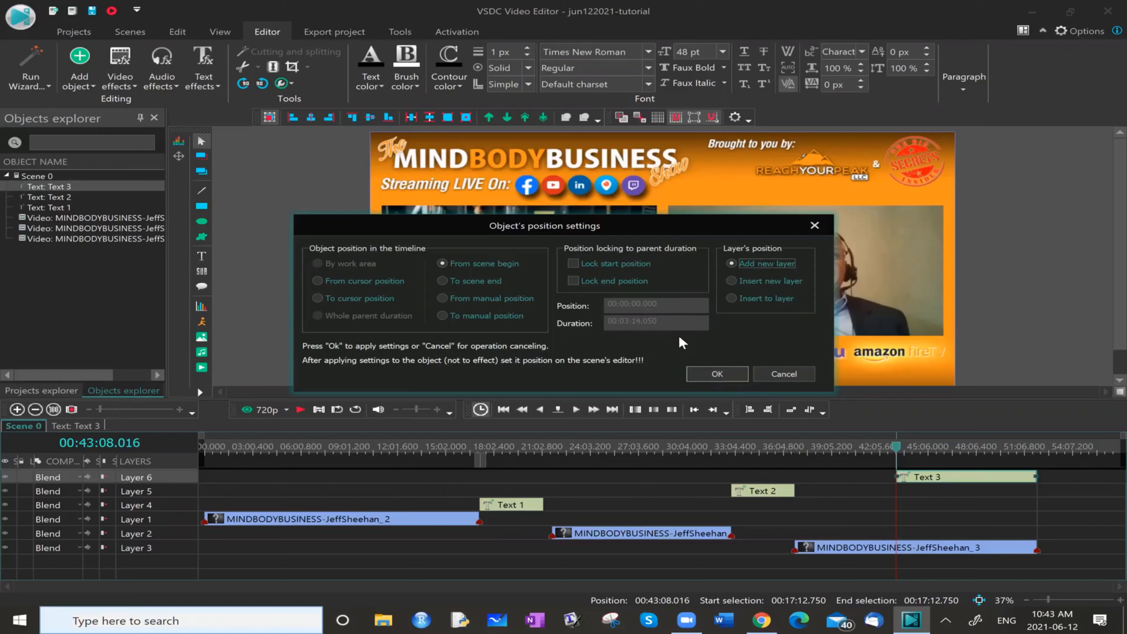
left_click(721, 375)
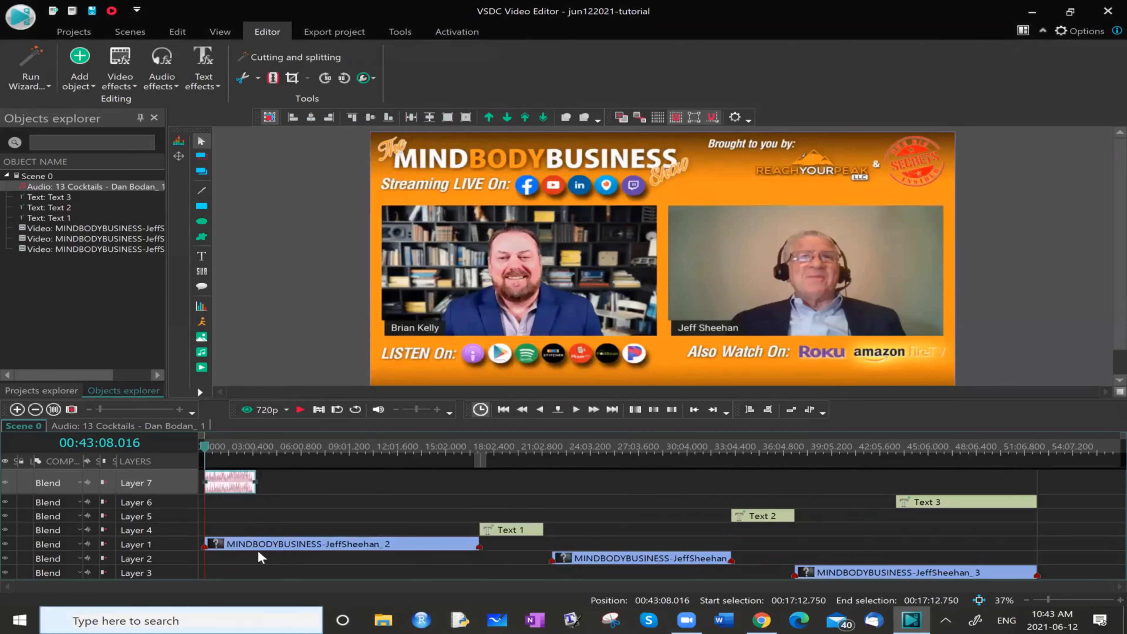
mouse_move(284, 555)
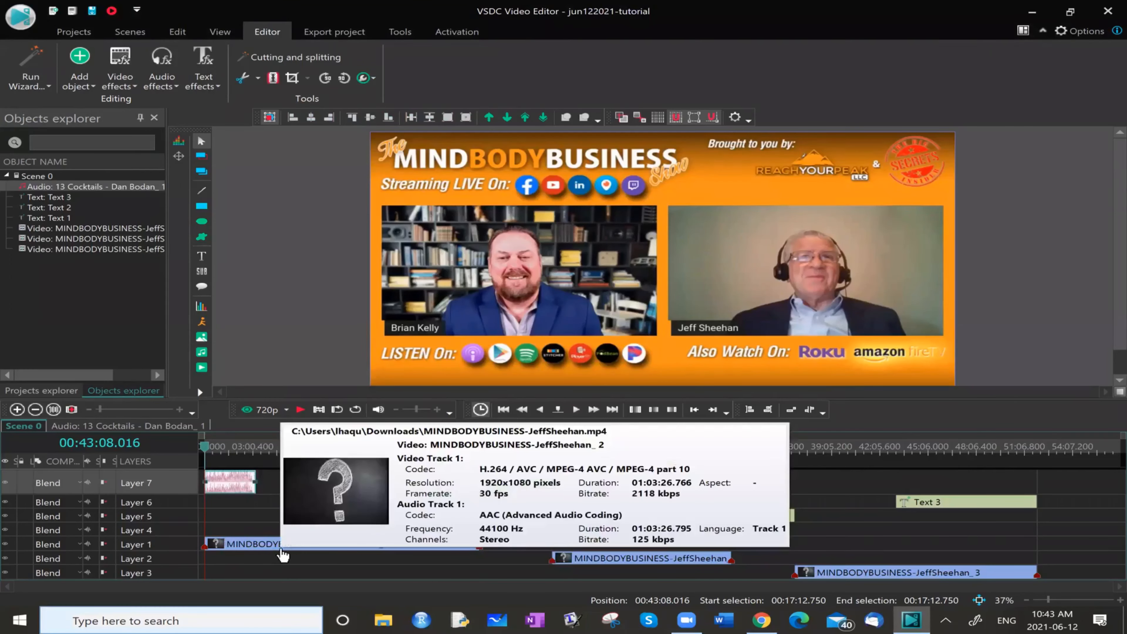
left_click(301, 410)
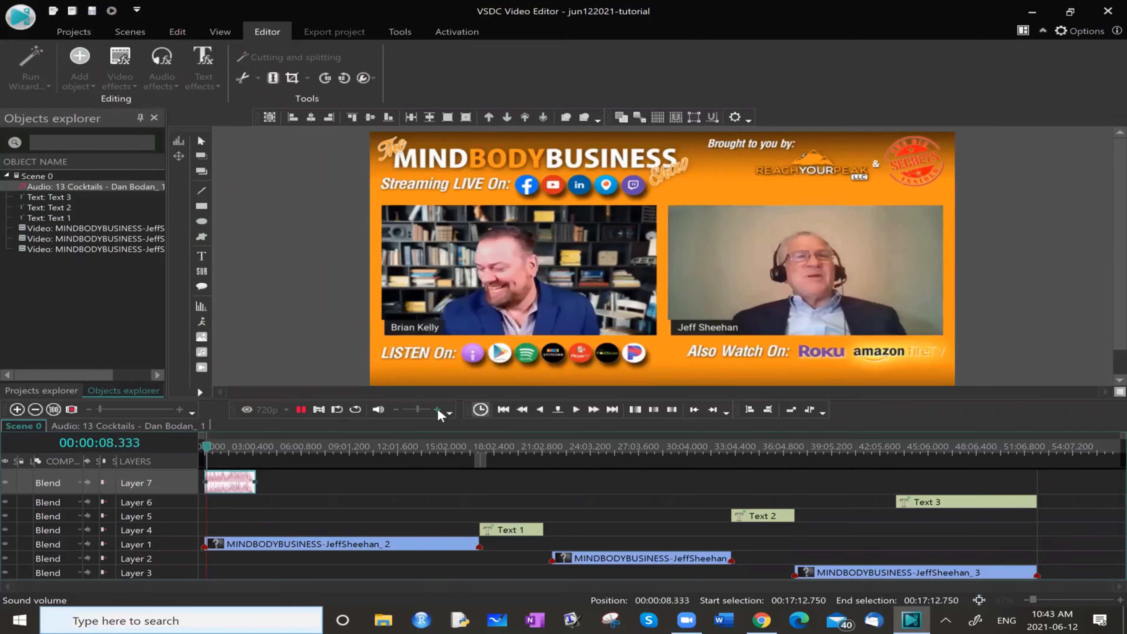
left_click(300, 412)
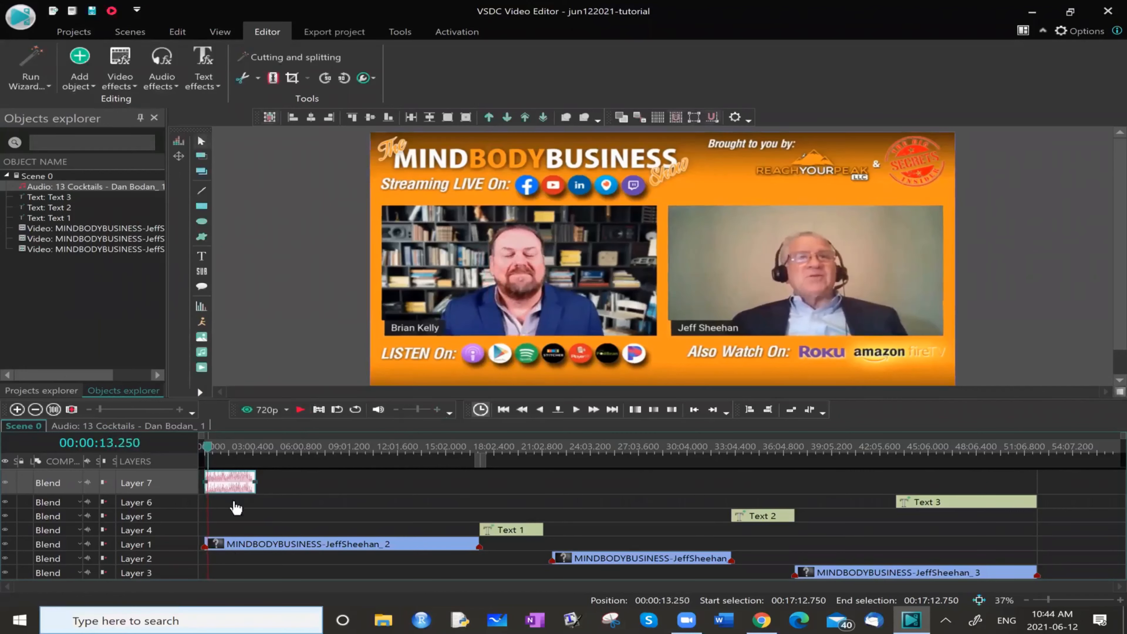
right_click(239, 488)
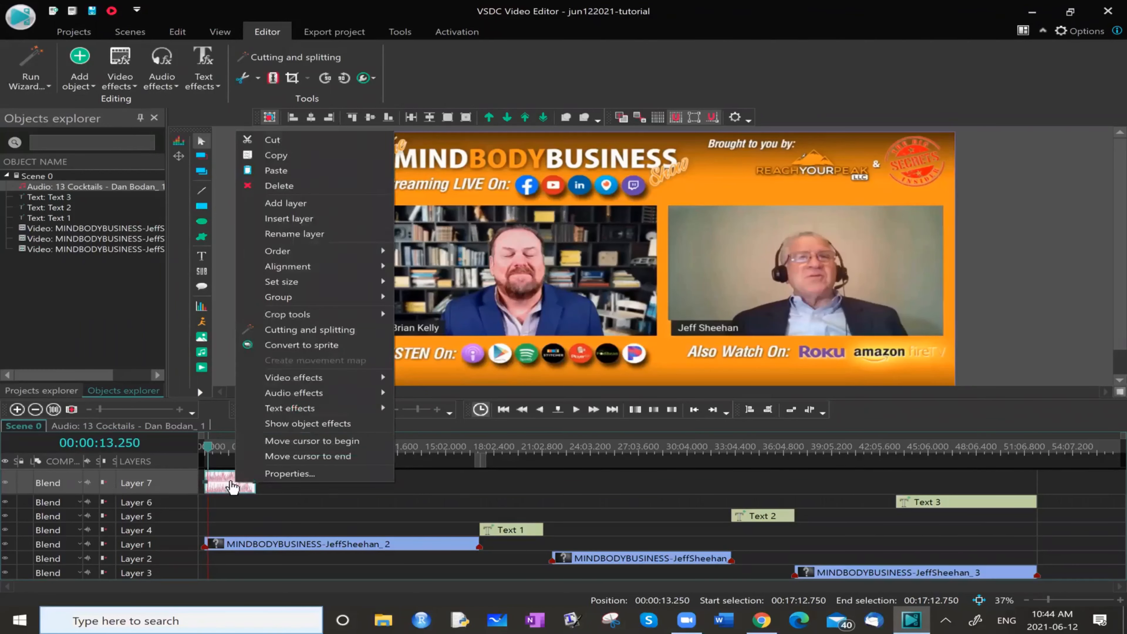
left_click(276, 473)
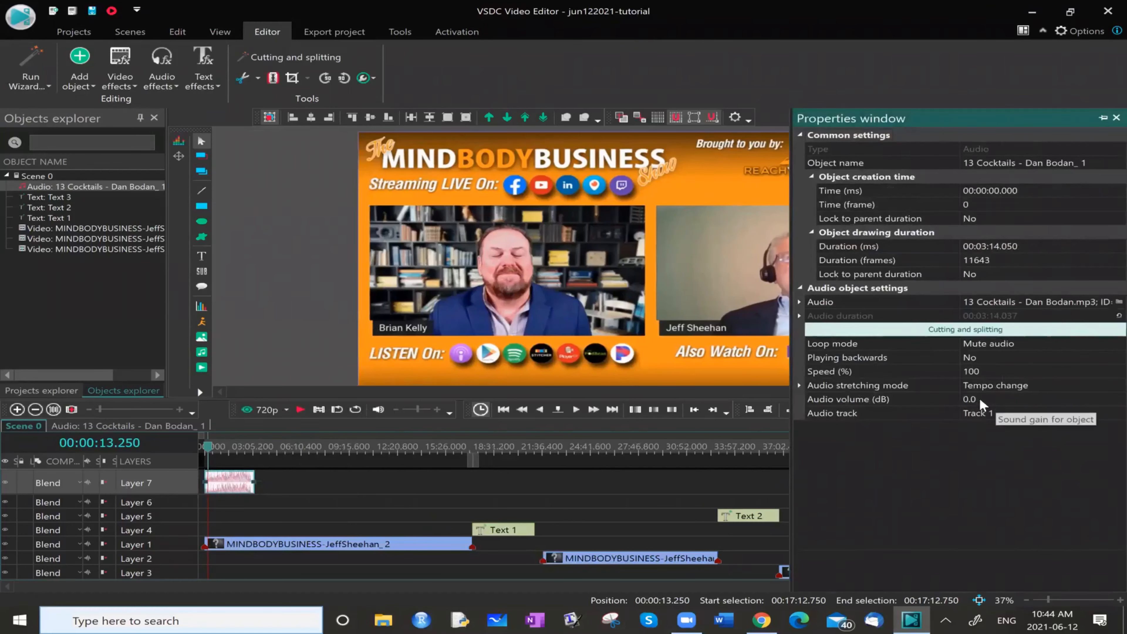
left_click(980, 399)
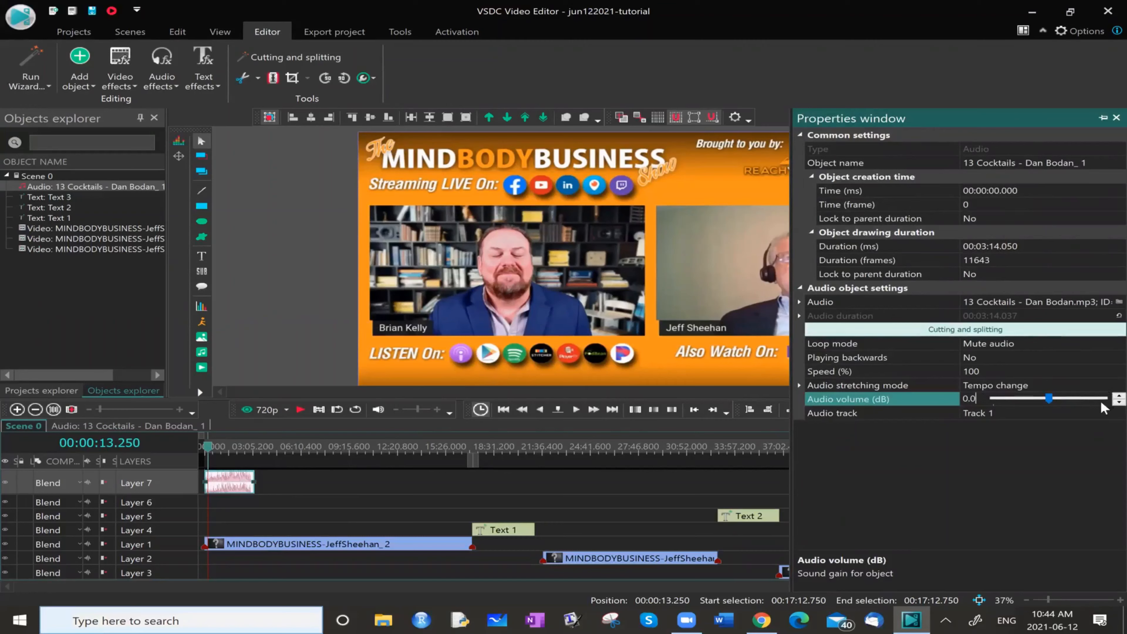
left_click(1119, 403)
left_click(1119, 403)
left_click(1119, 402)
left_click(1119, 403)
left_click(1119, 403)
left_click(1119, 403)
left_click(1119, 403)
left_click(1119, 403)
left_click(1119, 402)
left_click(1119, 403)
left_click(1119, 403)
left_click(1119, 403)
left_click(1119, 403)
left_click(1119, 403)
left_click(1119, 403)
left_click(1119, 403)
left_click(1119, 403)
left_click(1119, 395)
left_click(1103, 118)
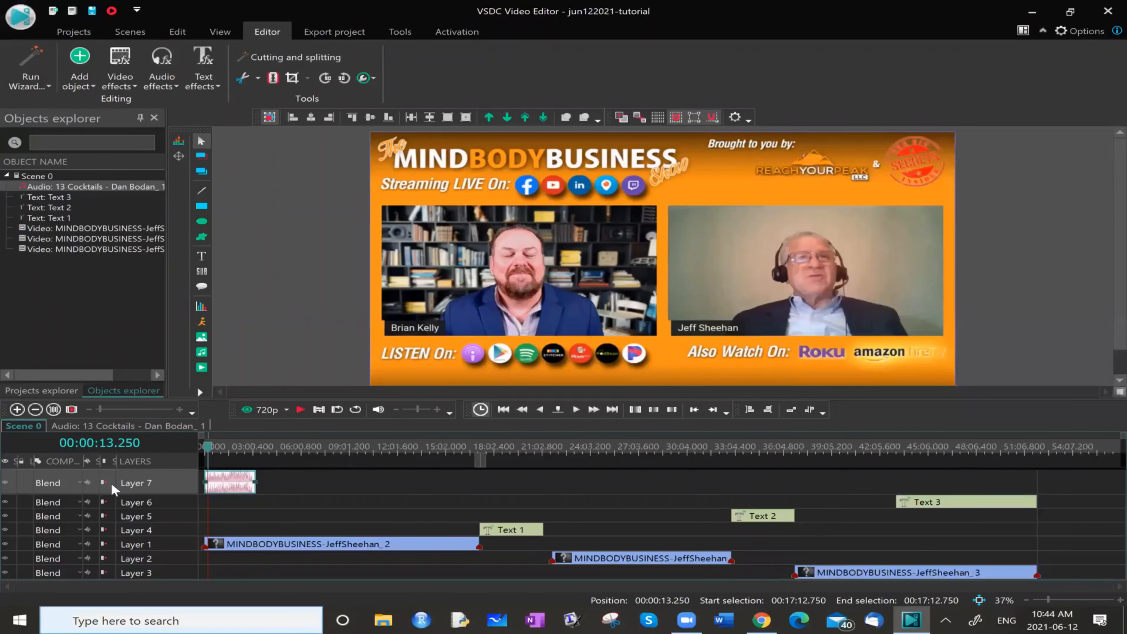
left_click(301, 410)
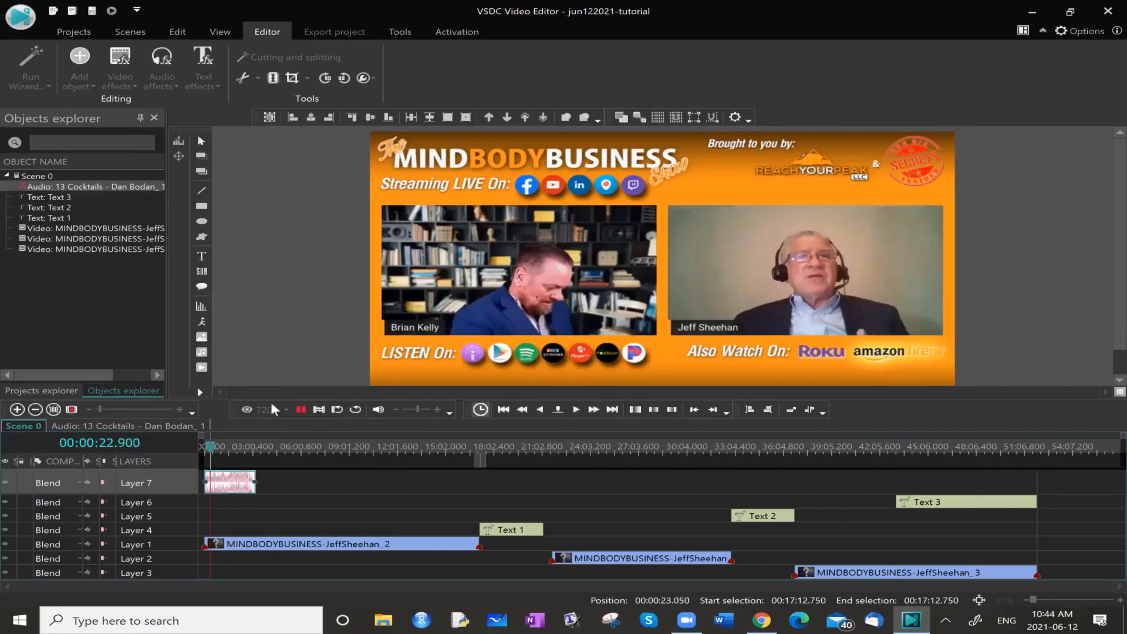
key("space")
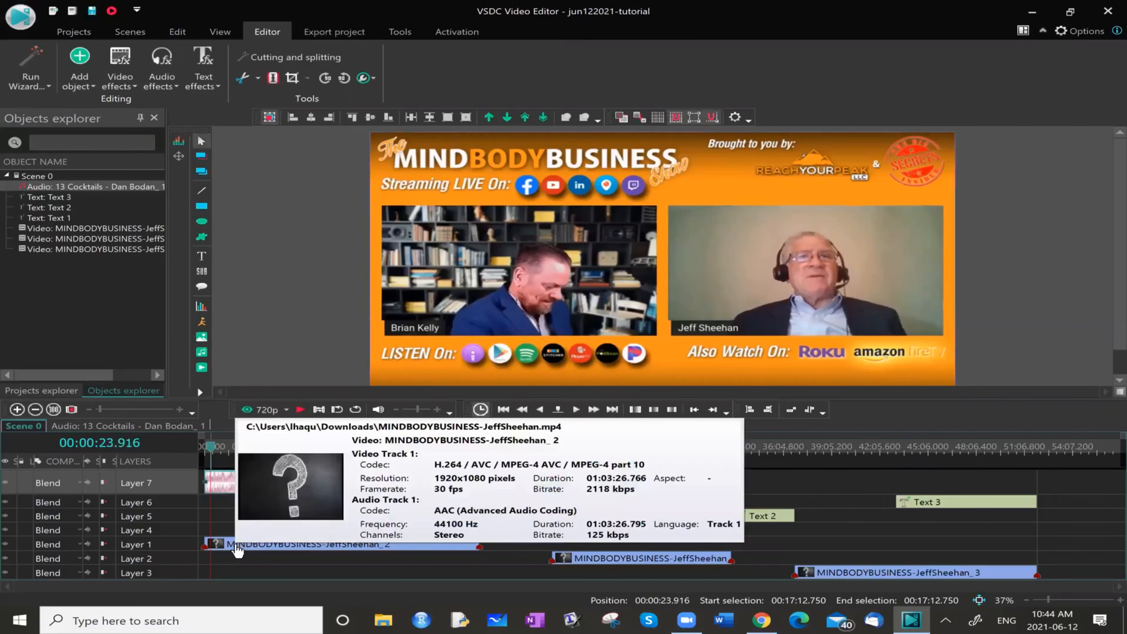
right_click(238, 551)
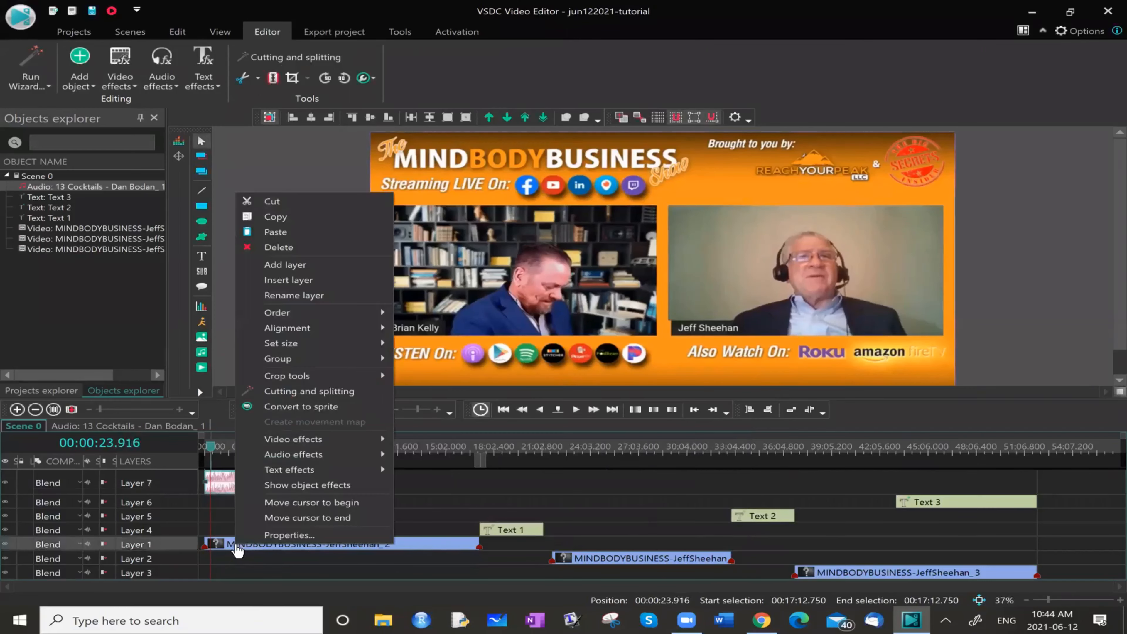
left_click(281, 537)
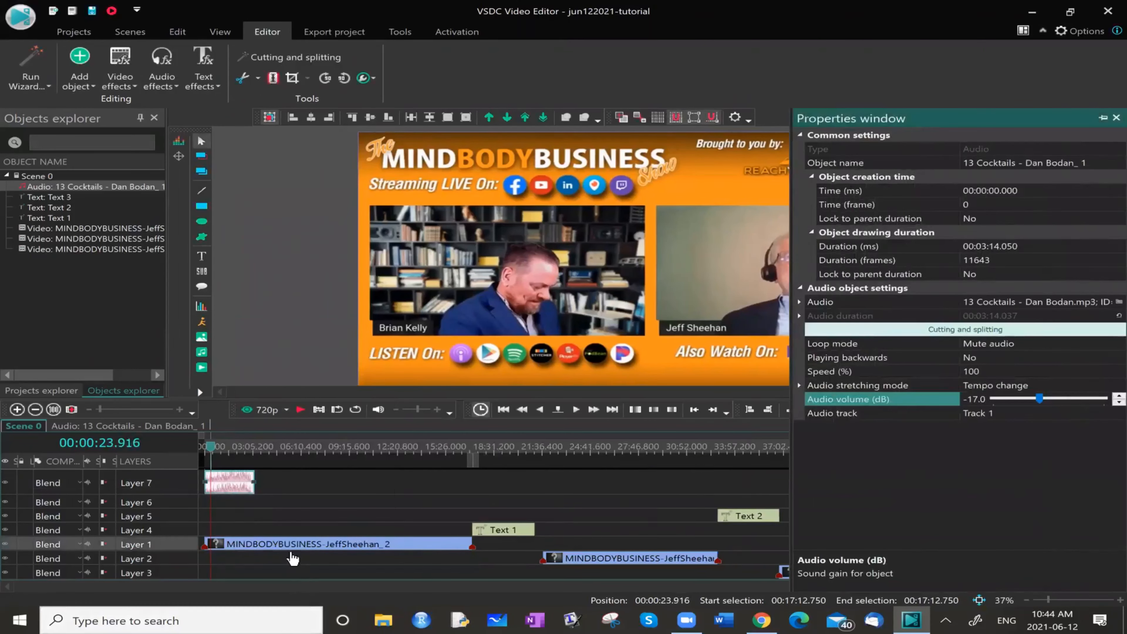
right_click(288, 541)
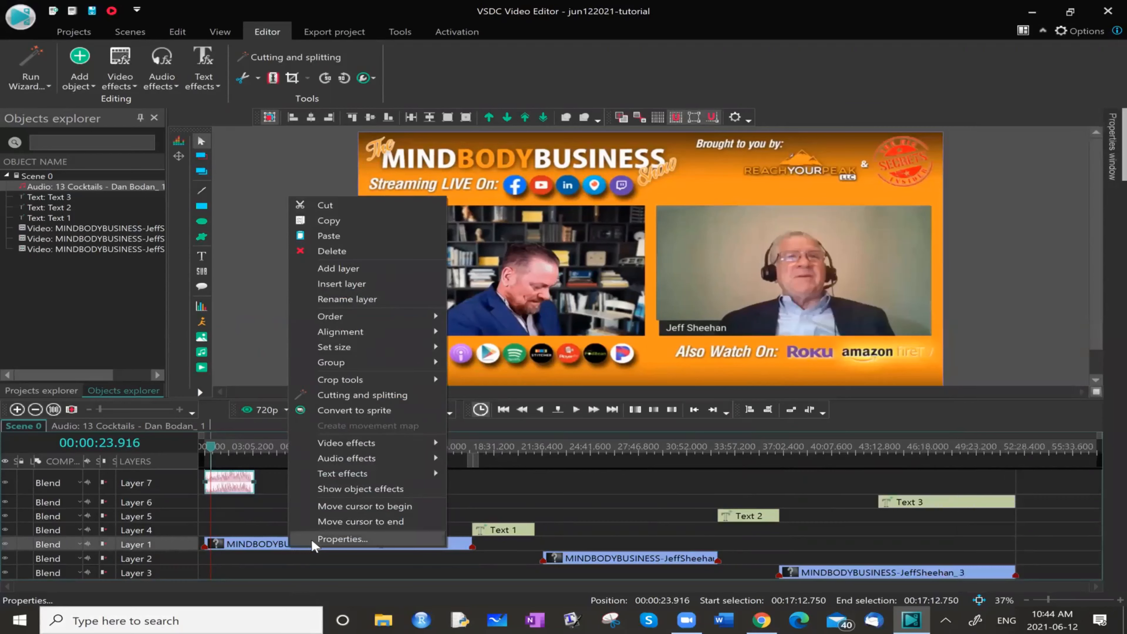
left_click(315, 540)
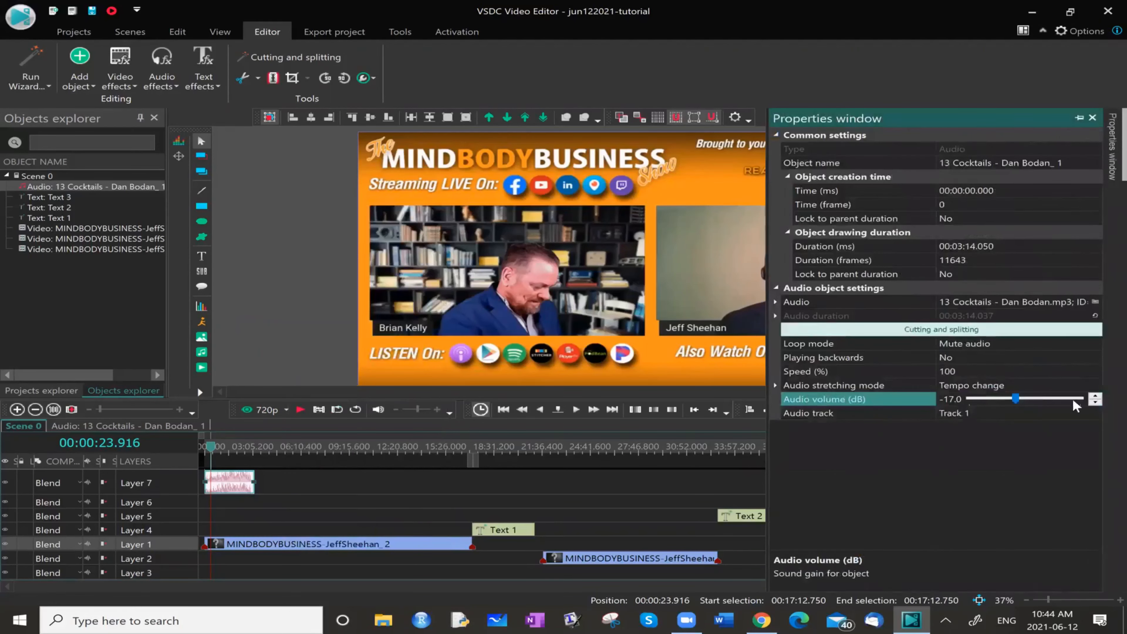
left_click(1095, 396)
left_click(1096, 396)
left_click_drag(1017, 398, 1038, 398)
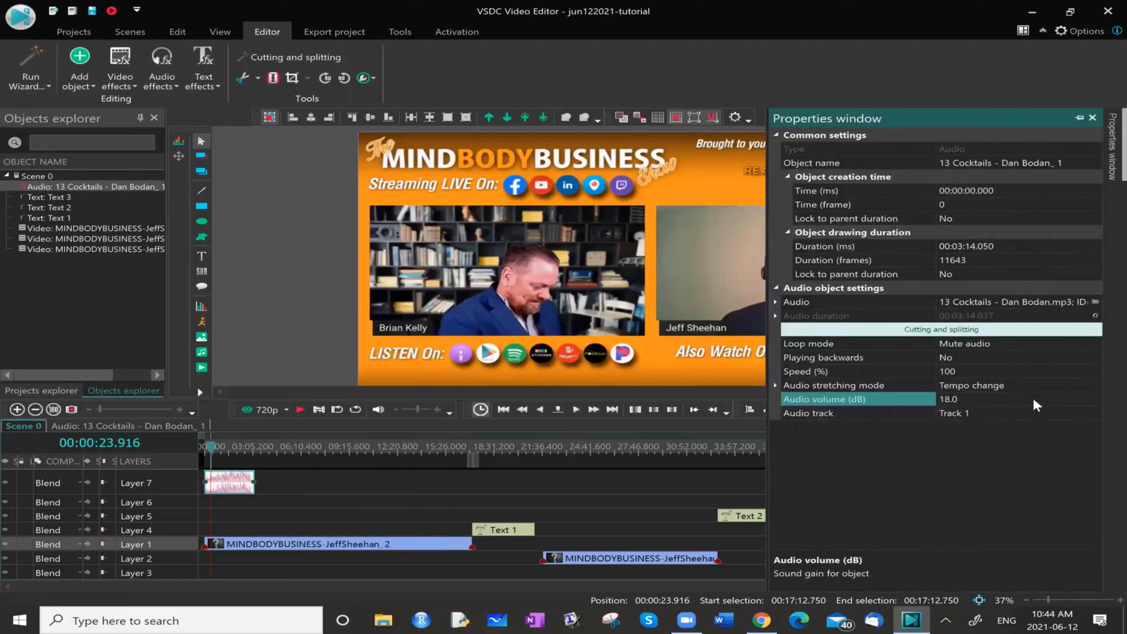
left_click(991, 401)
left_click(991, 402)
left_click(1025, 399)
left_click(1026, 399)
left_click(1095, 402)
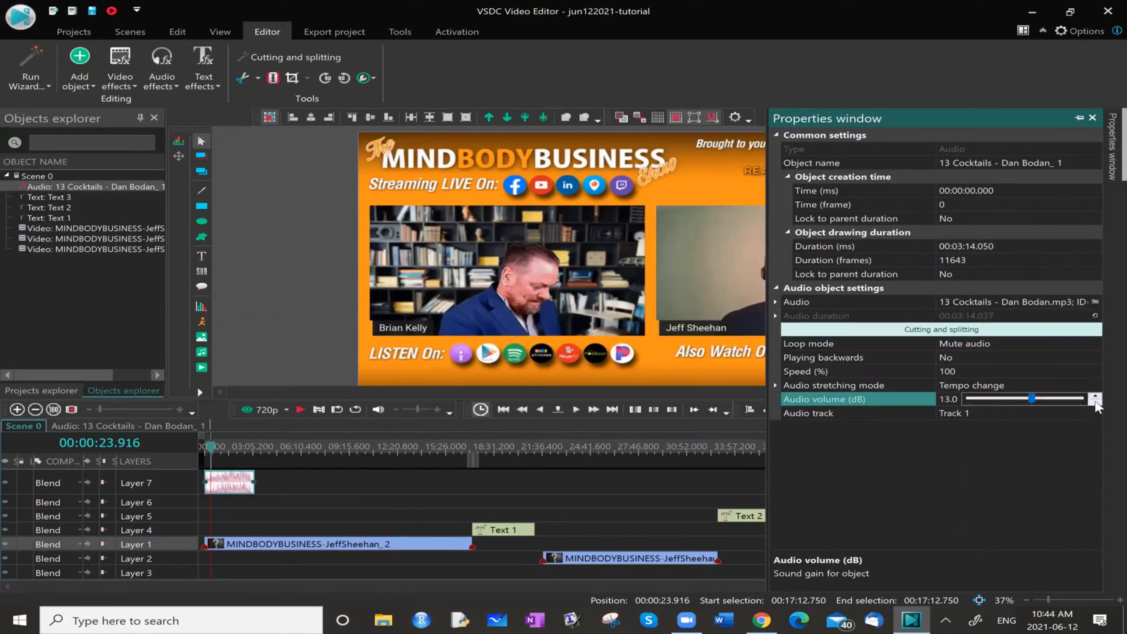
left_click(1096, 401)
left_click(1095, 401)
left_click(1095, 401)
left_click(1095, 401)
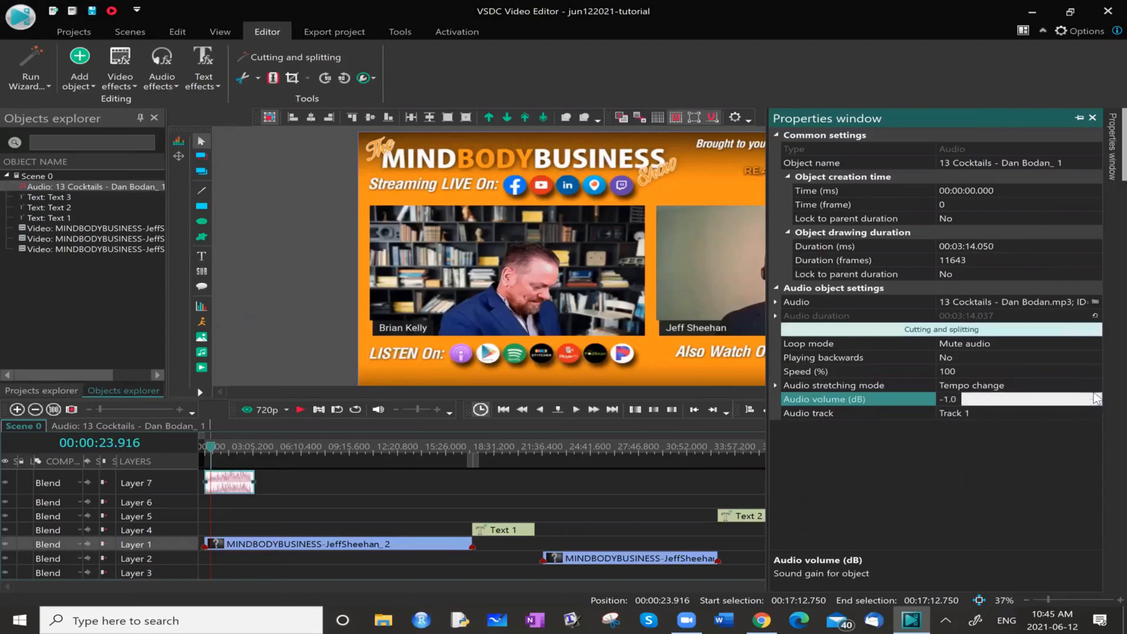
left_click(1095, 396)
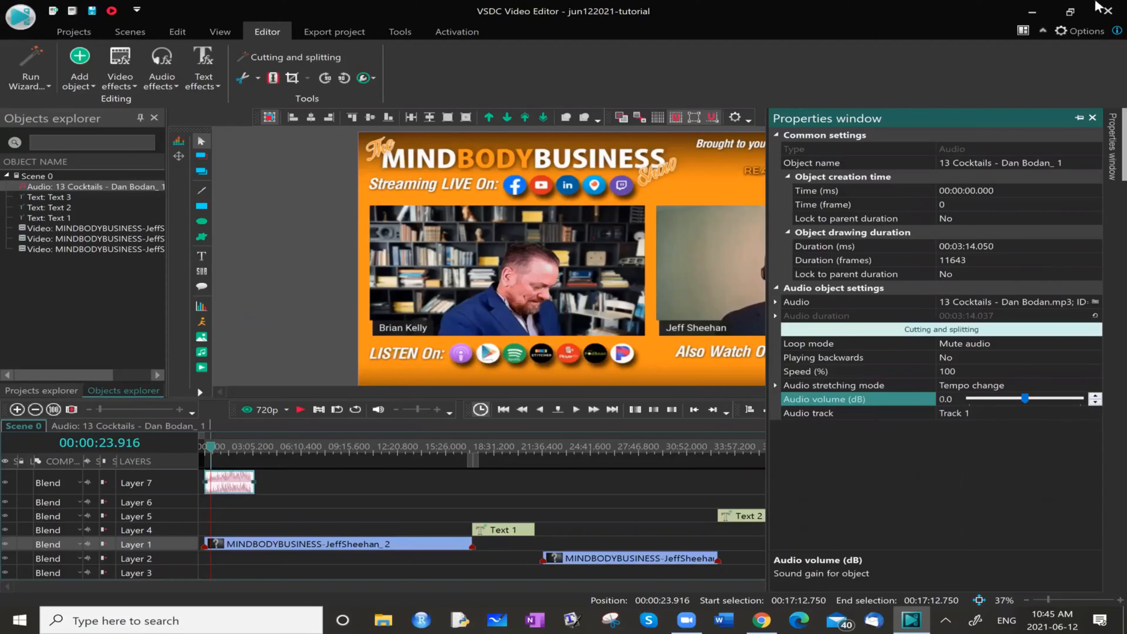
left_click(1093, 117)
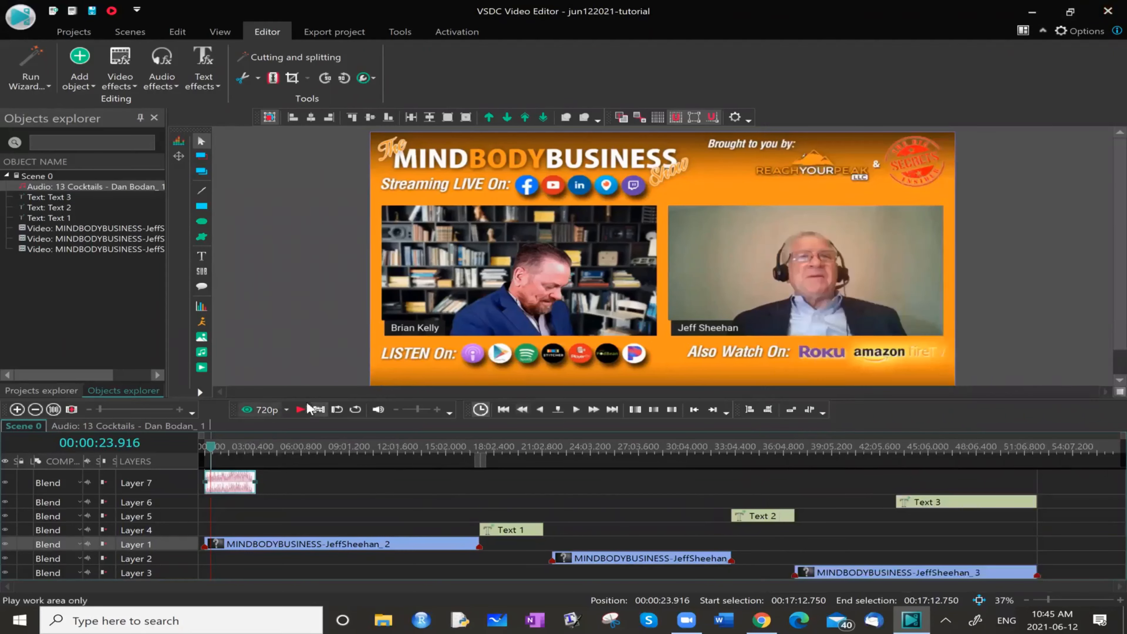
Step: Play the preview to check the music, then select the Layer 7 audio clip
left_click(301, 410)
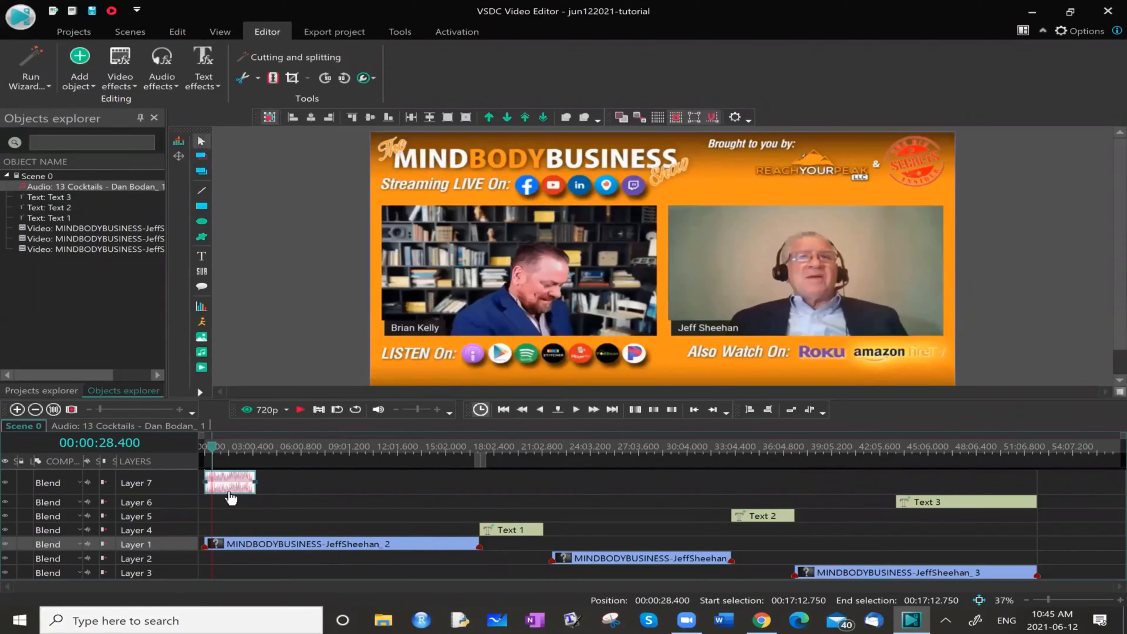
left_click(140, 483)
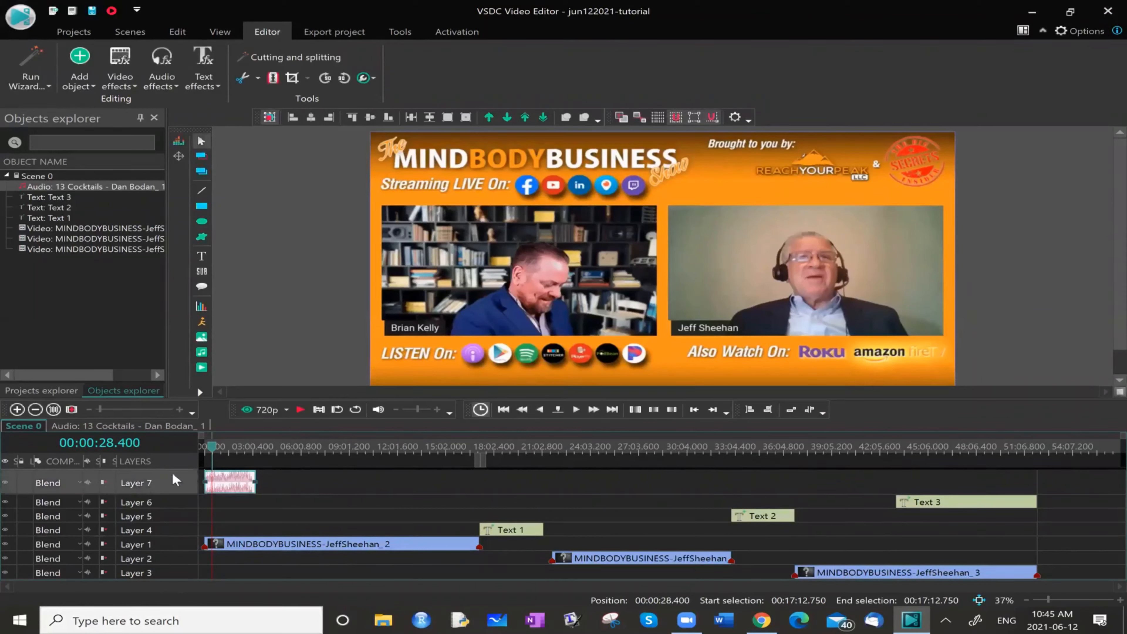
Step: Add an Audio effects > Amplitude > Fade In effect to the music clip
right_click(232, 484)
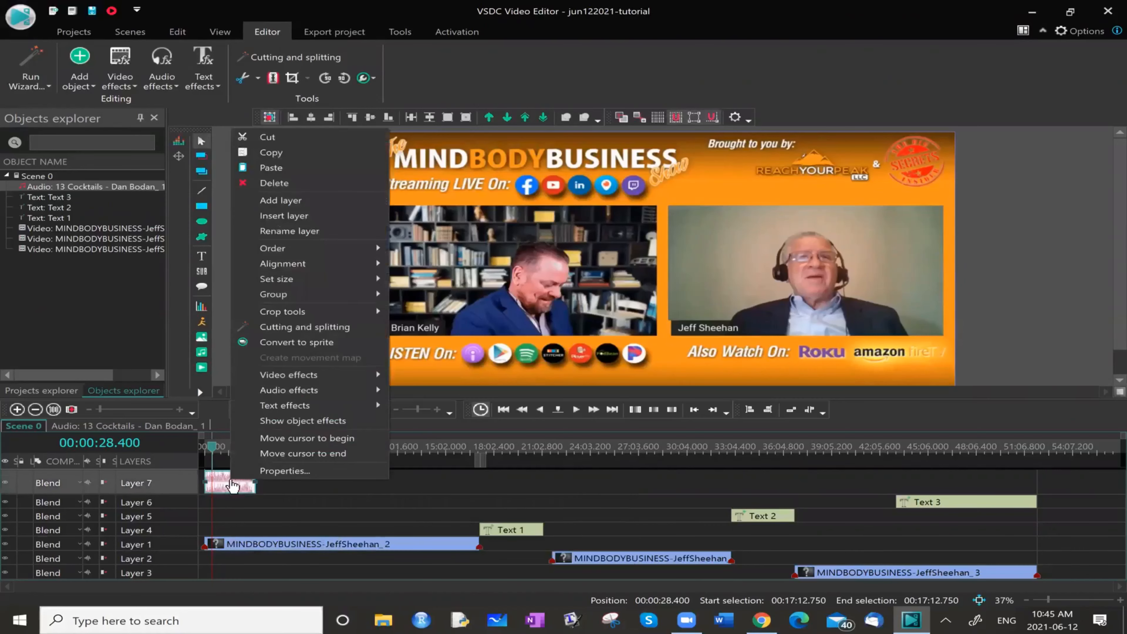
mouse_move(311, 391)
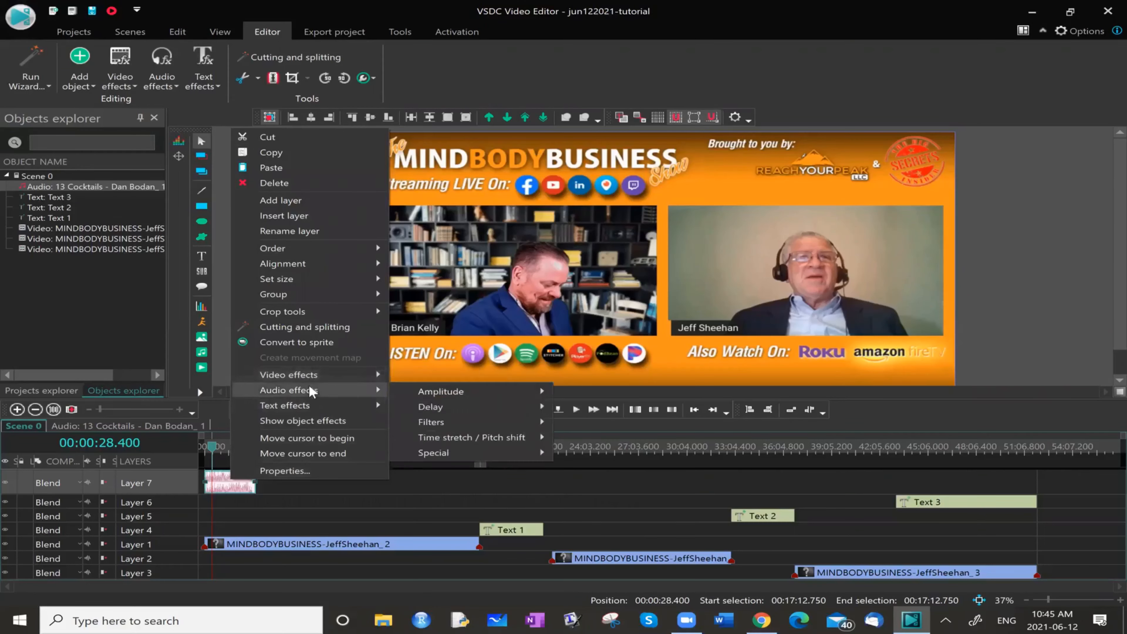
mouse_move(497, 391)
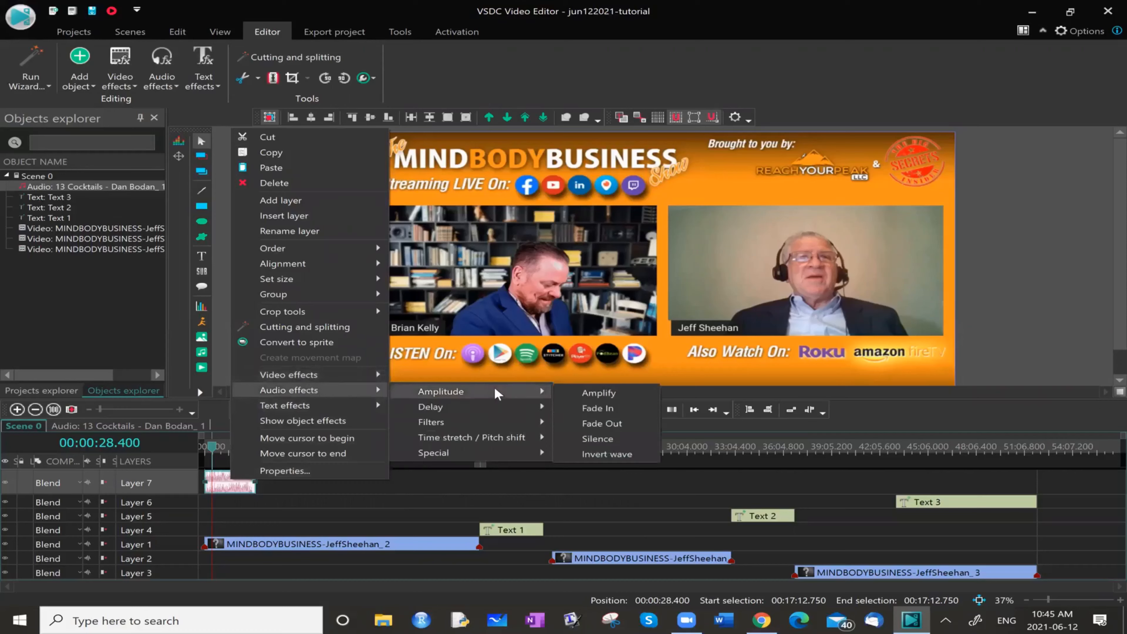
left_click(594, 408)
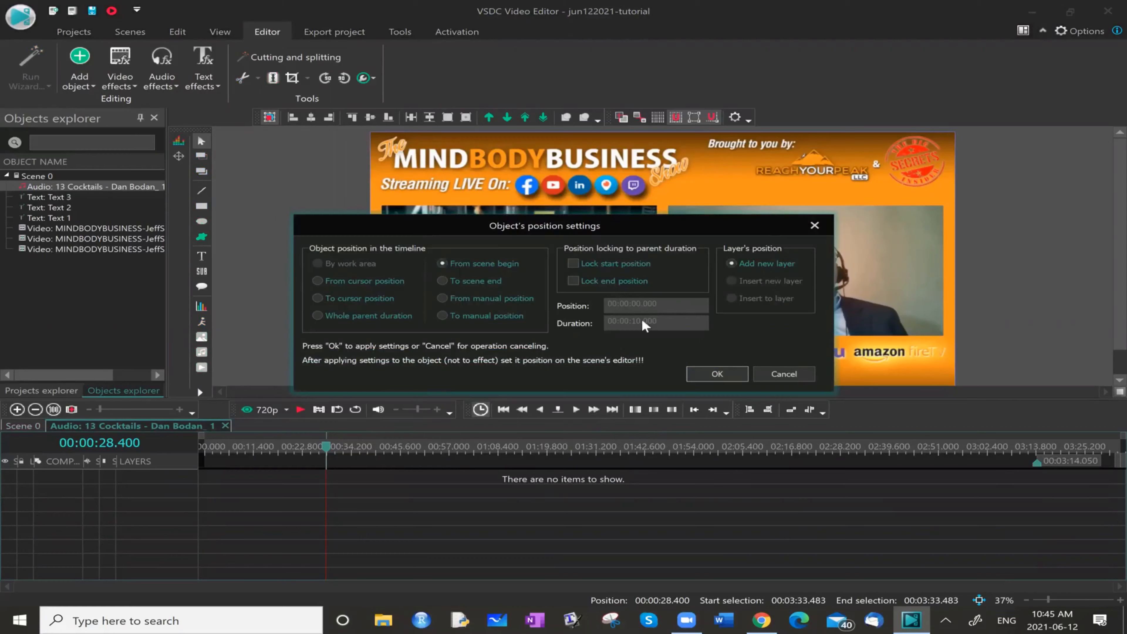
Step: Set the music fade-in to start from scene begin with a 00:00:05.000 duration
left_click(490, 262)
left_click(704, 373)
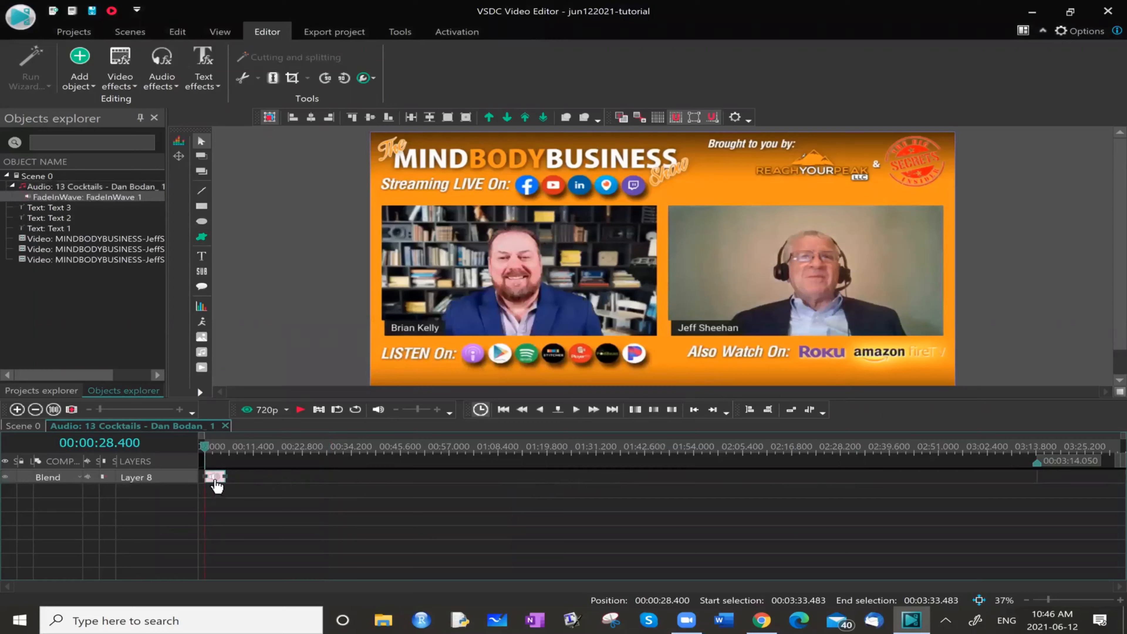
Step: Return to the scene timeline, preview until 00:00:07.800, and select the Text 1 clip
left_click(225, 425)
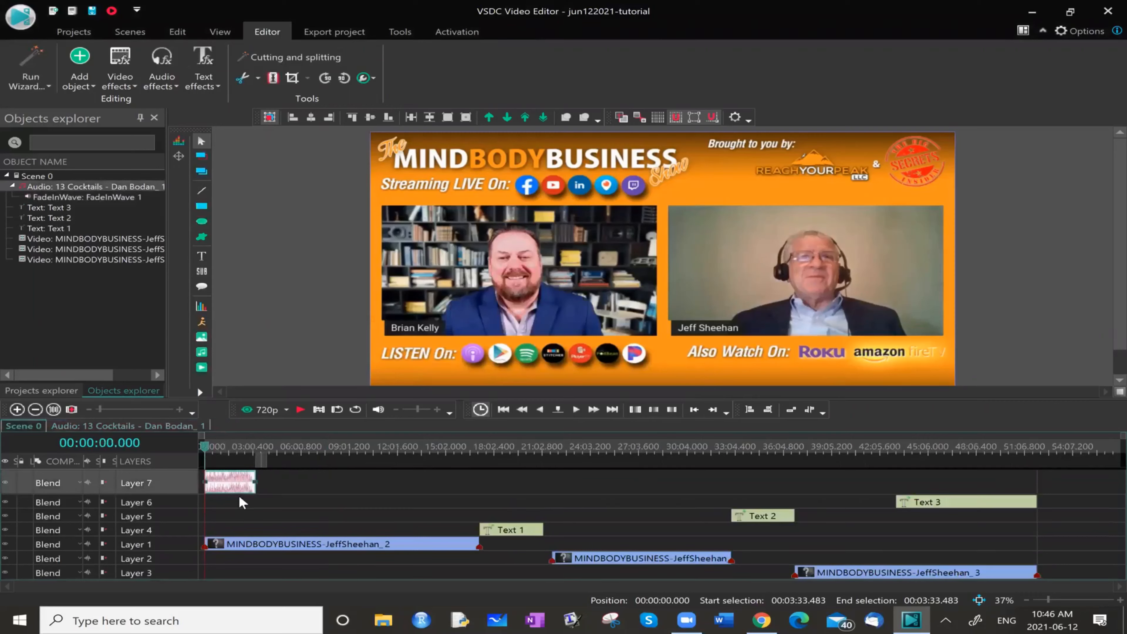
left_click(300, 410)
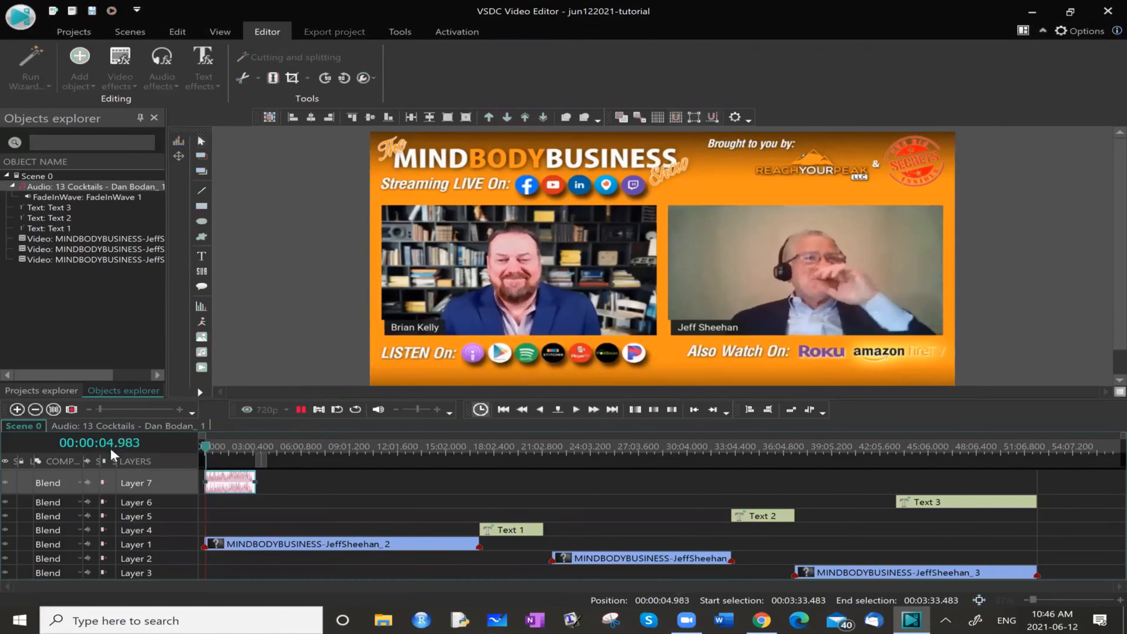
left_click(302, 409)
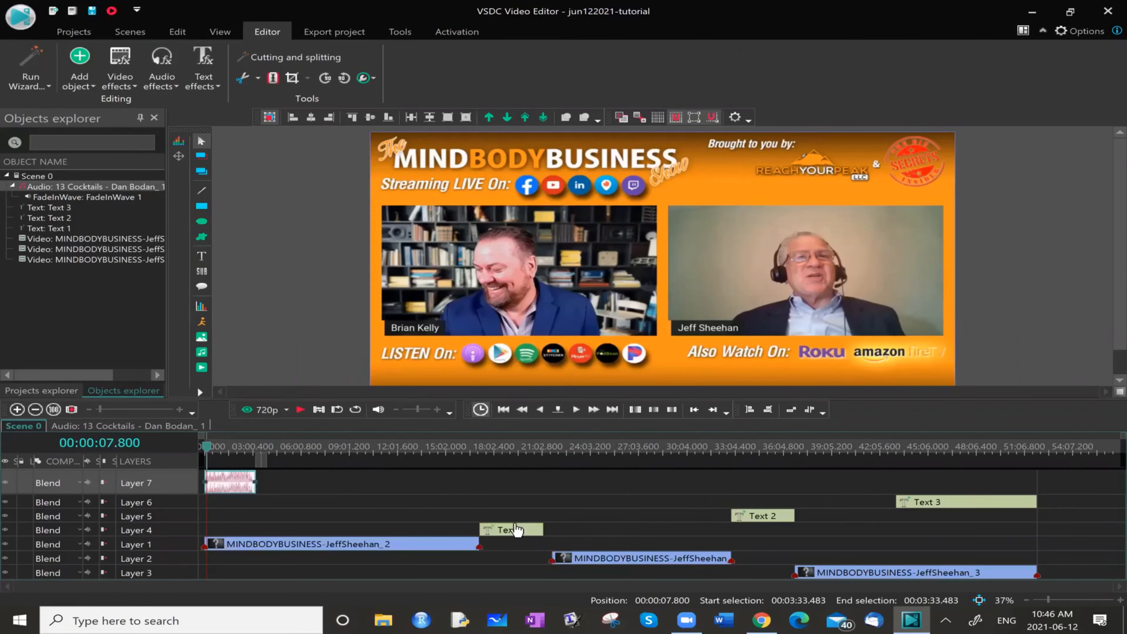
left_click(501, 530)
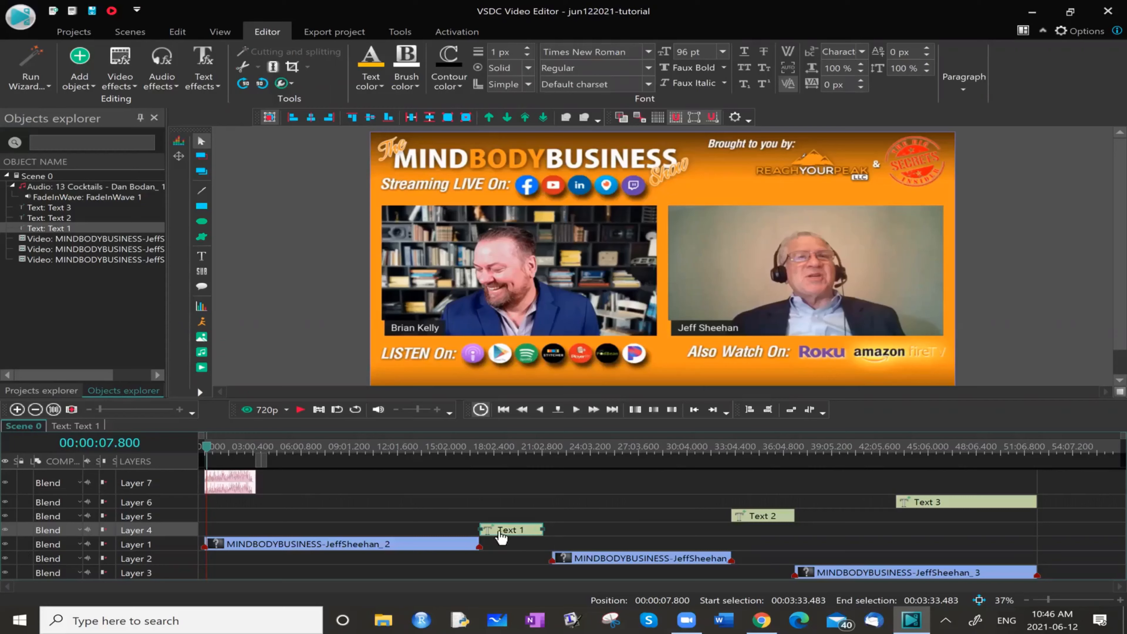
Step: Apply a Video effects > Transparency > Fade In to Text 1 from scene begin, lasting 1.5 seconds
right_click(500, 535)
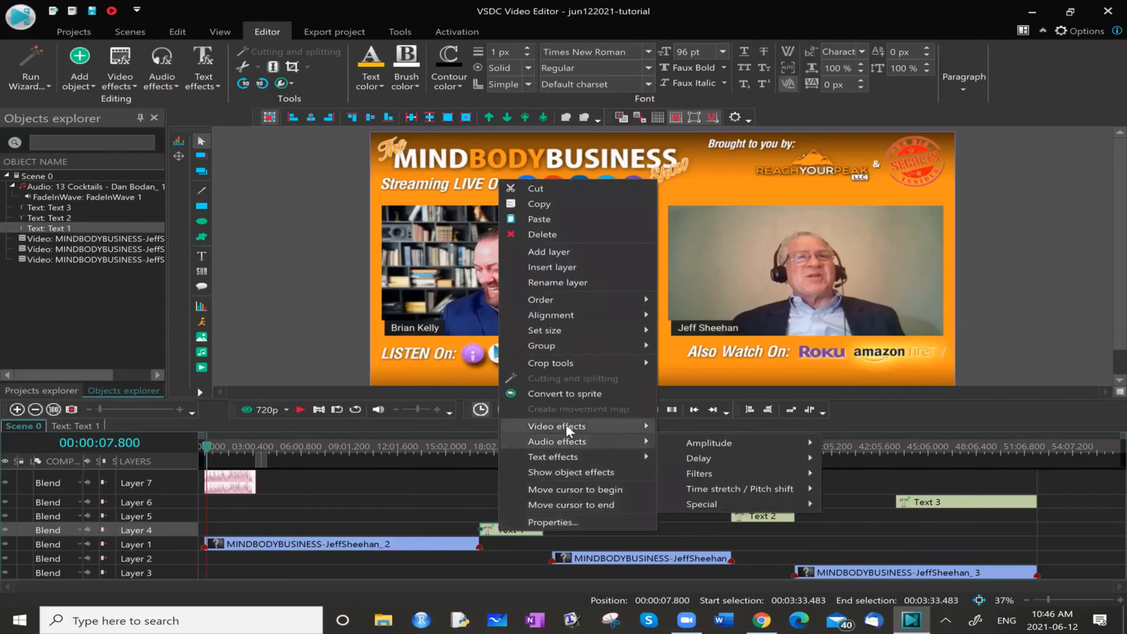
mouse_move(607, 421)
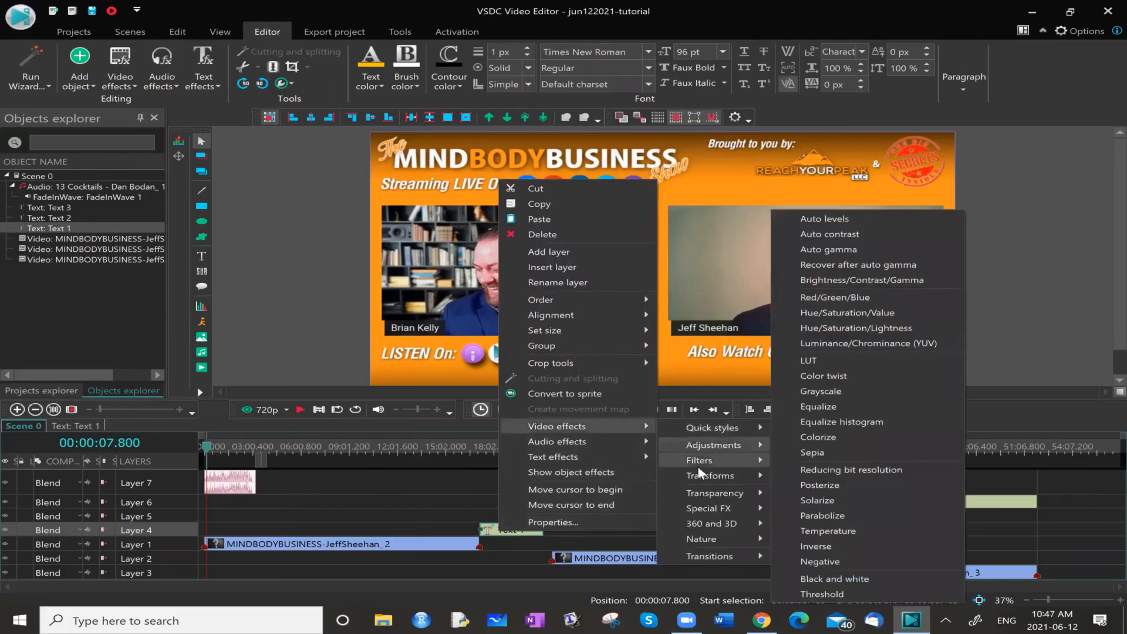
mouse_move(702, 496)
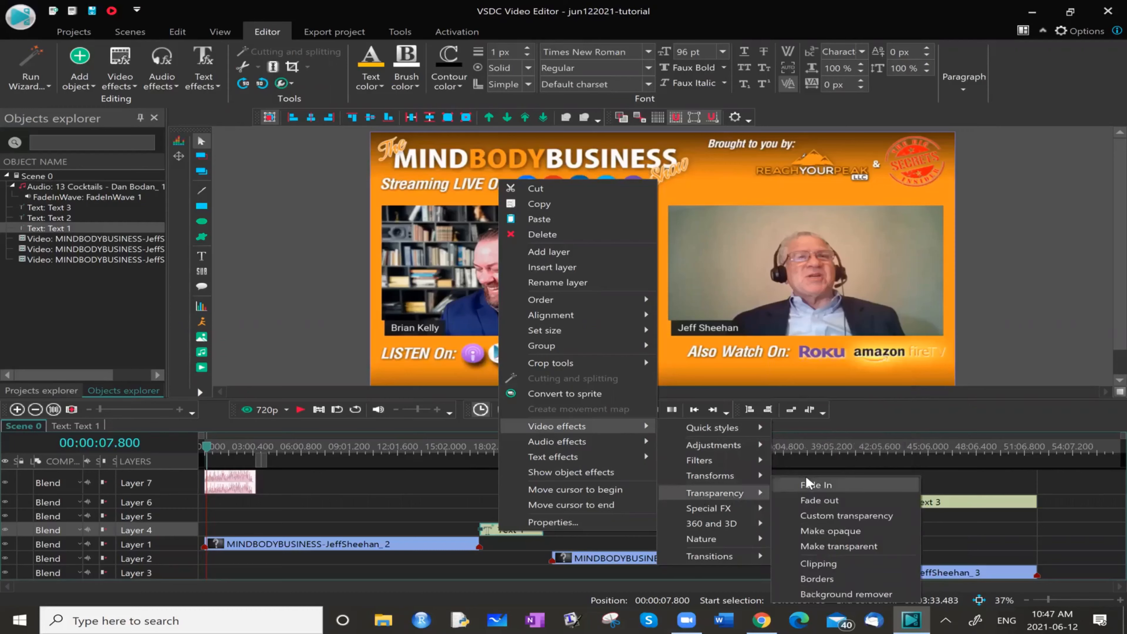
left_click(819, 485)
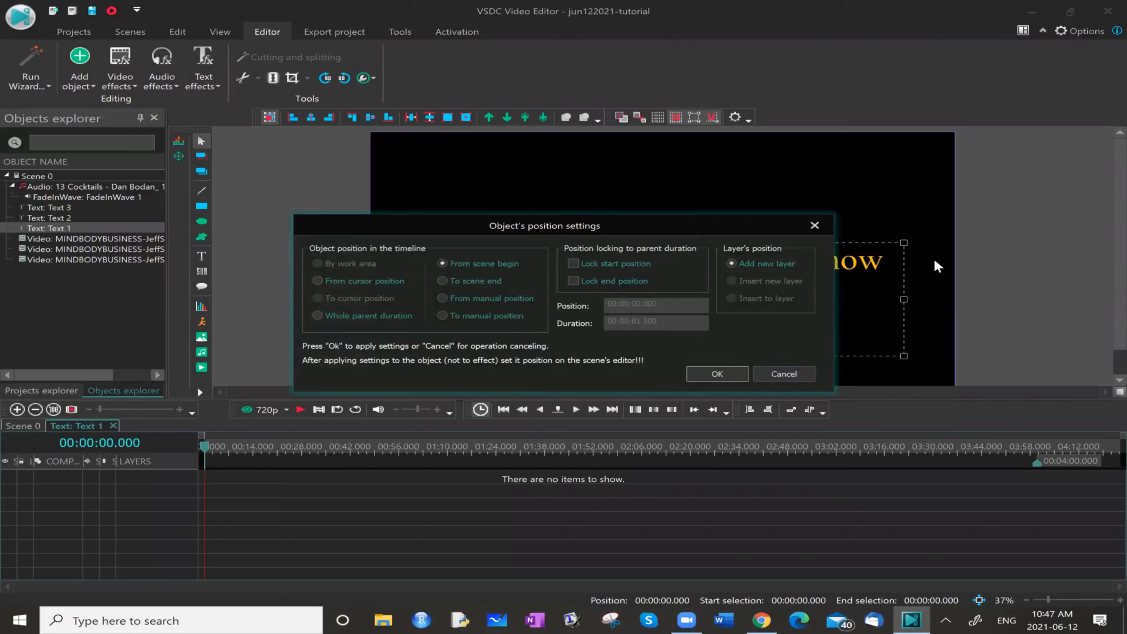
left_click(467, 269)
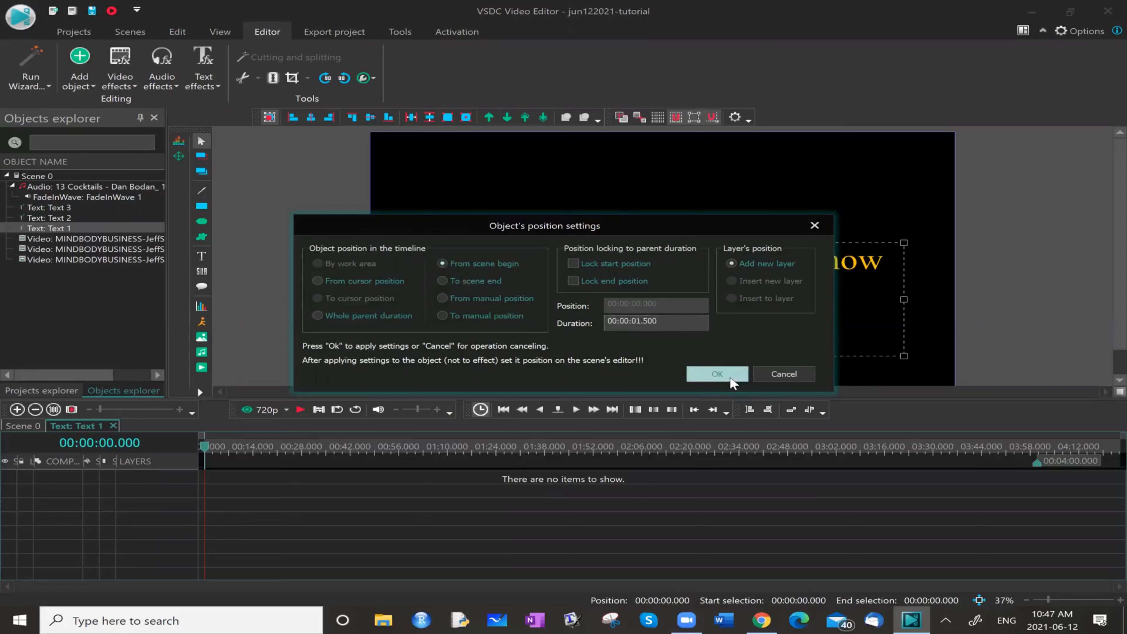
left_click(717, 375)
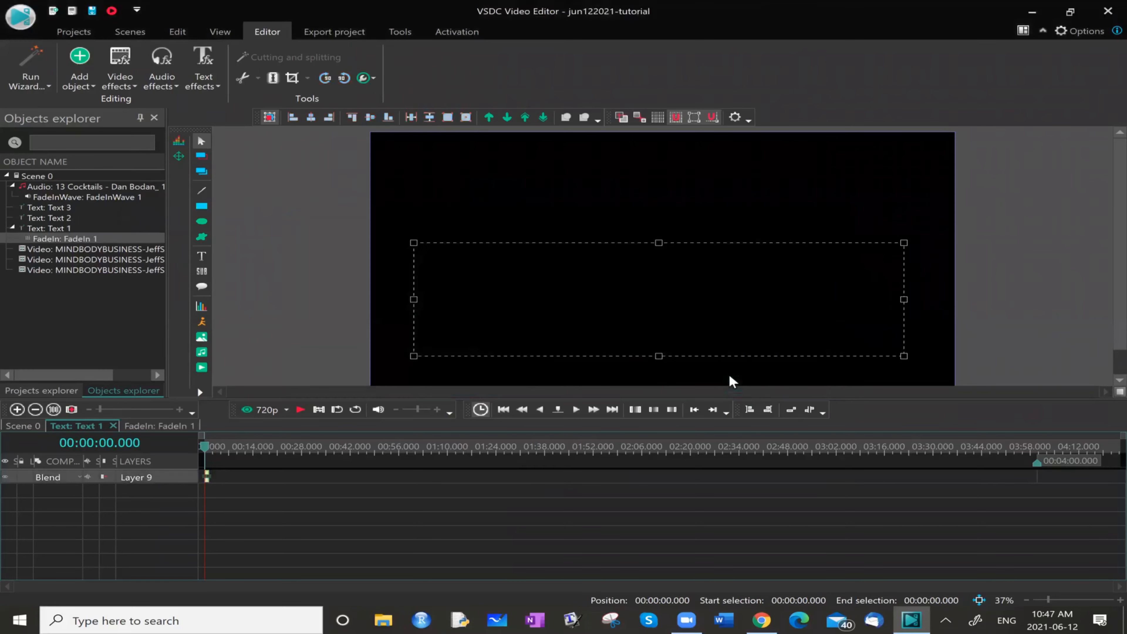
Step: On the scene timeline, play from Text 1's start to preview the gold title fading in, then pause
left_click(114, 425)
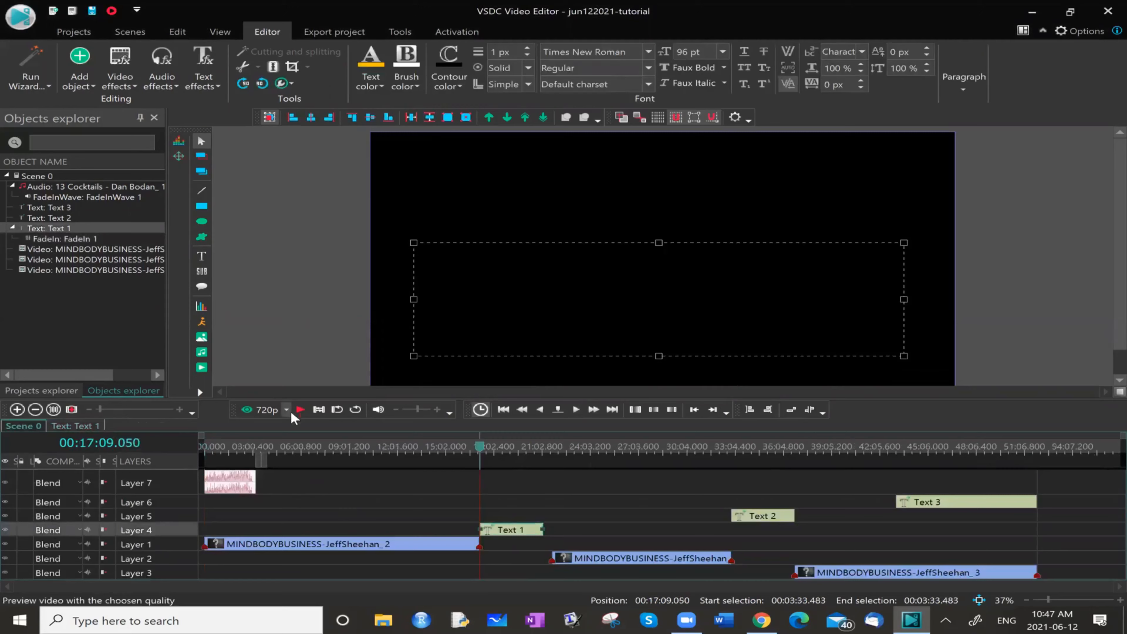
left_click(473, 446)
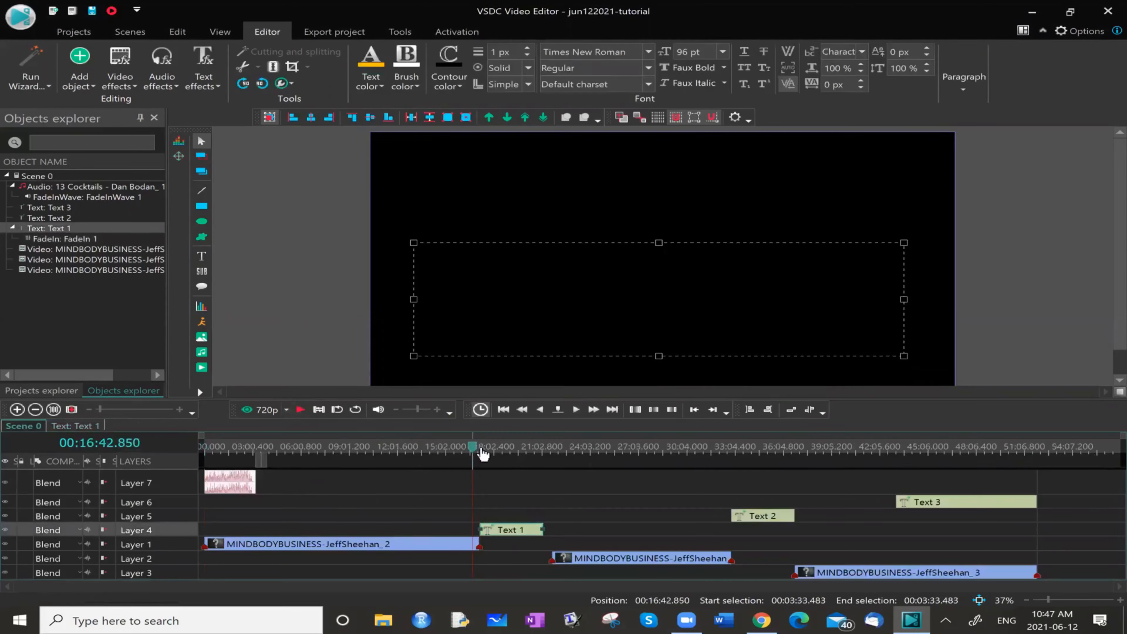
left_click(481, 448)
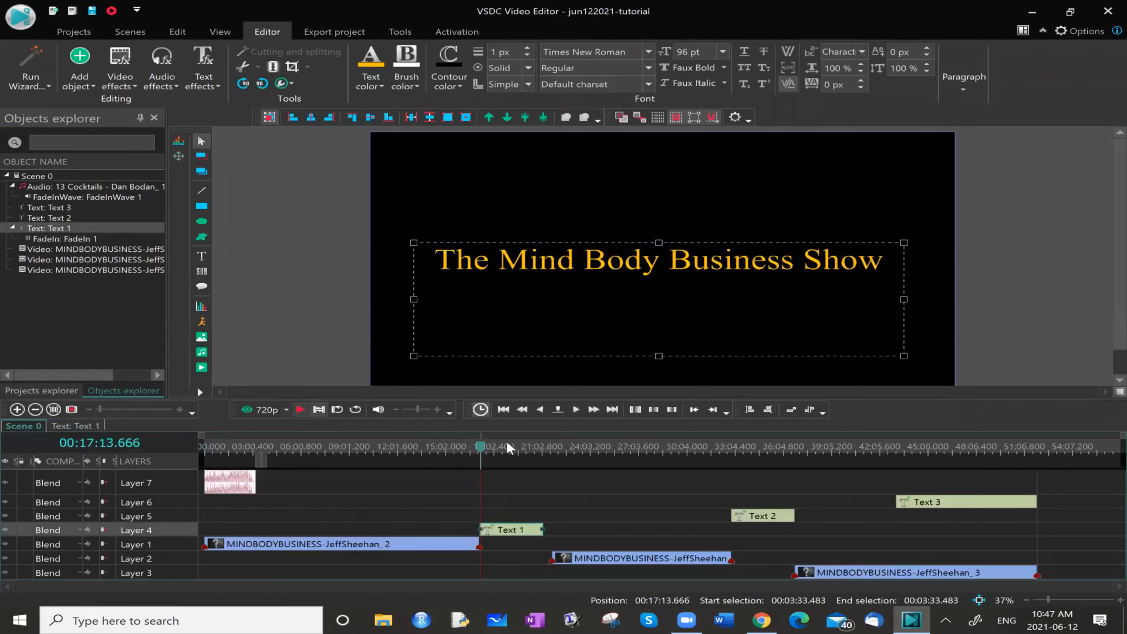
left_click(477, 447)
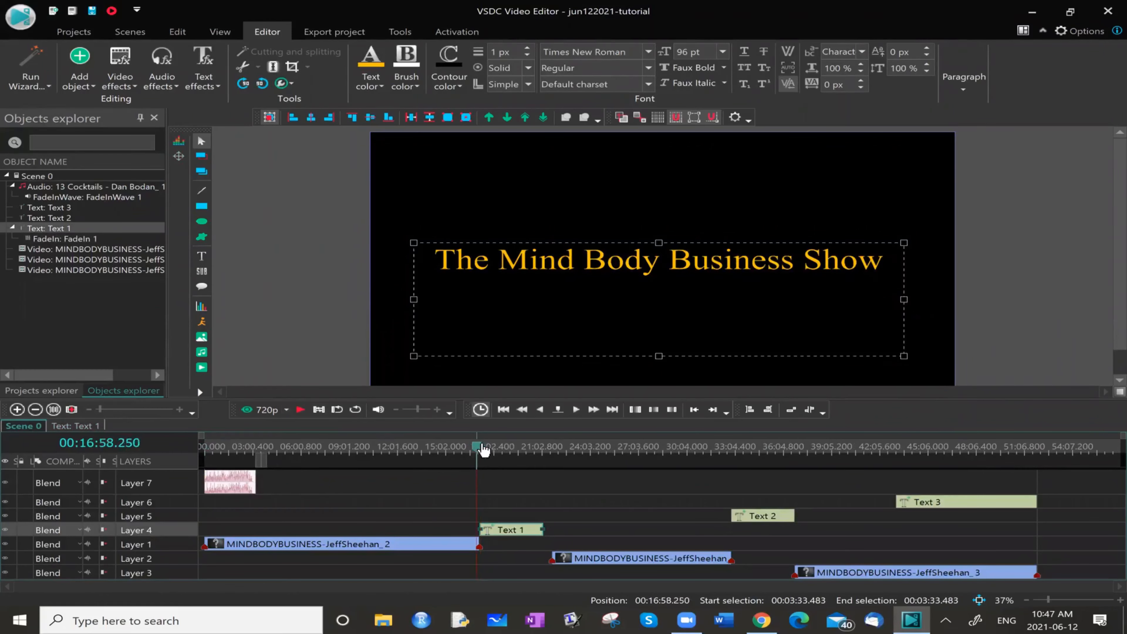
left_click(481, 448)
left_click(480, 448)
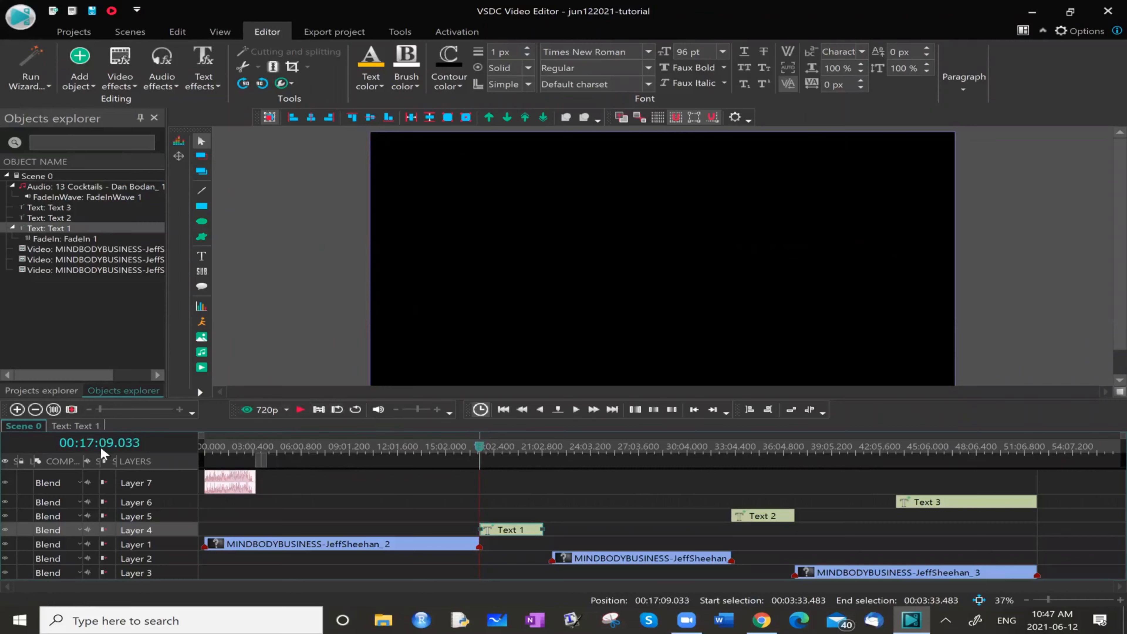
left_click(305, 409)
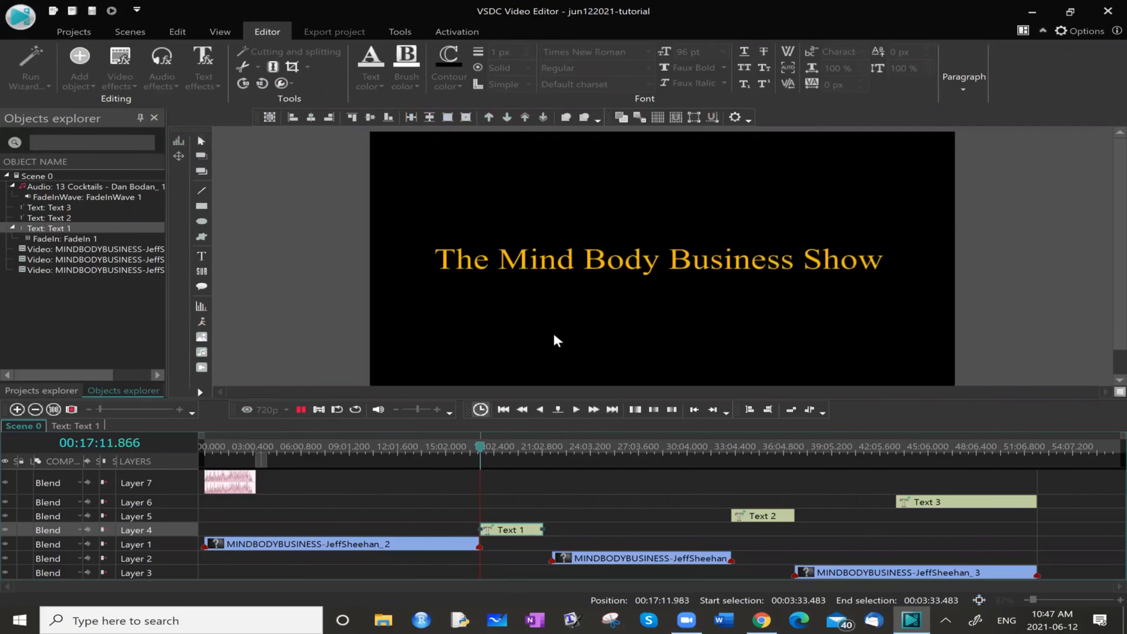
left_click(300, 409)
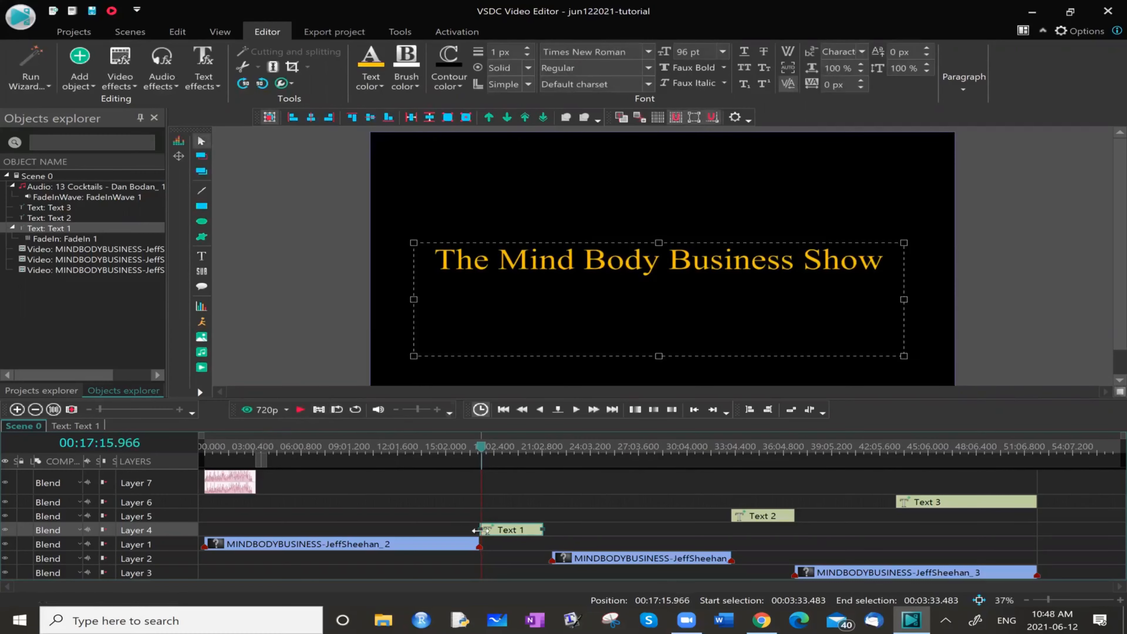
Step: Place the playhead just before the title and inspect Text 1's settings
right_click(509, 531)
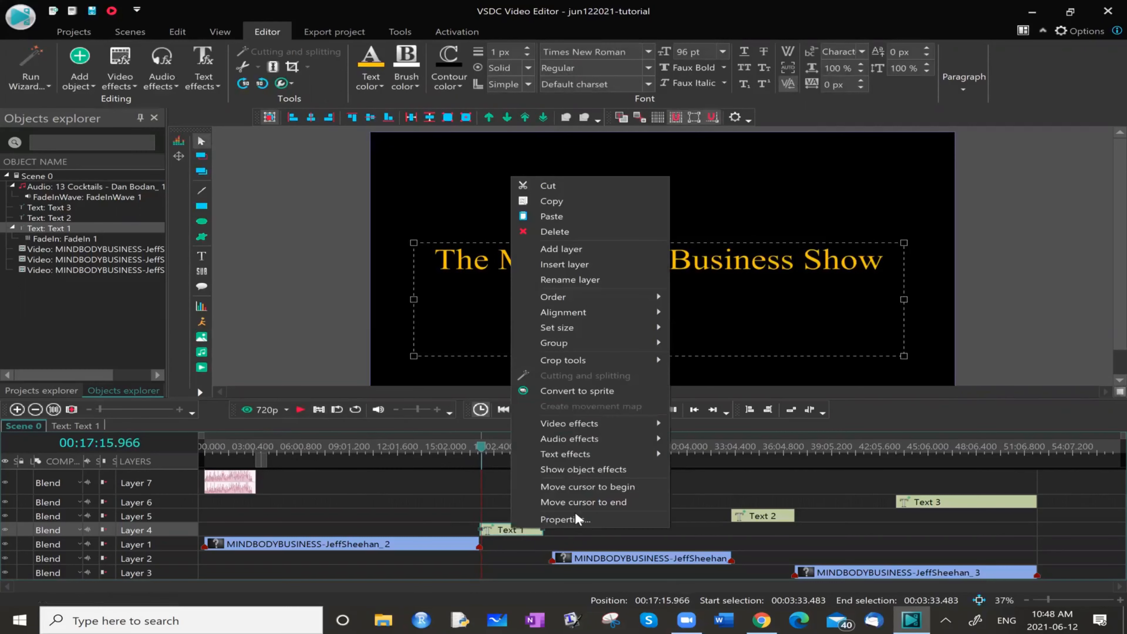
left_click(483, 451)
left_click_drag(484, 450, 479, 449)
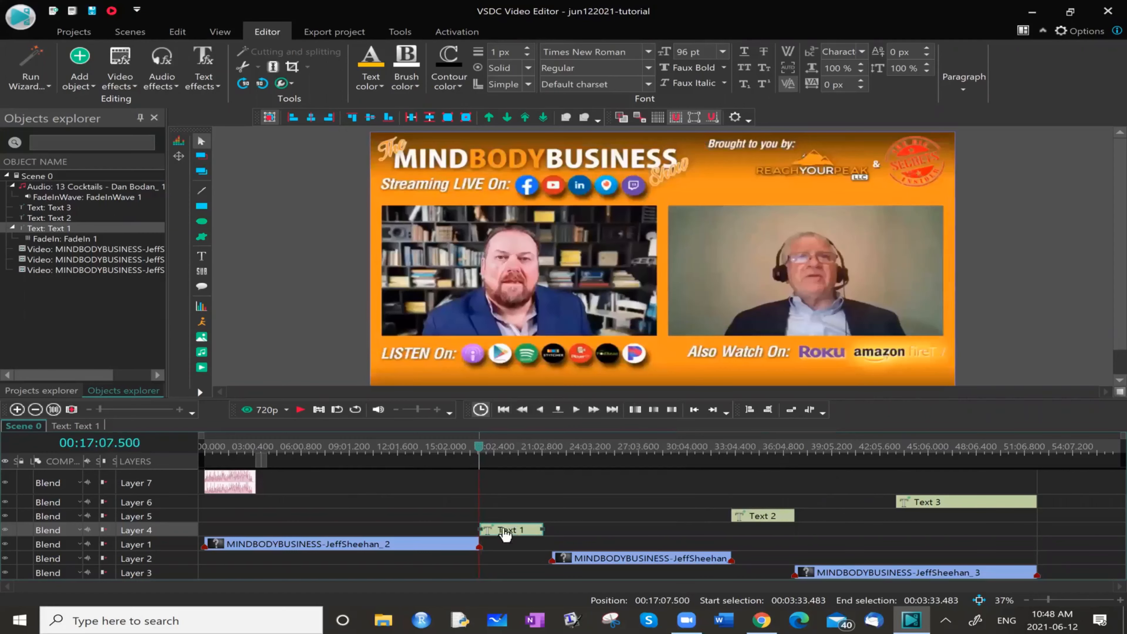
right_click(504, 530)
left_click(570, 519)
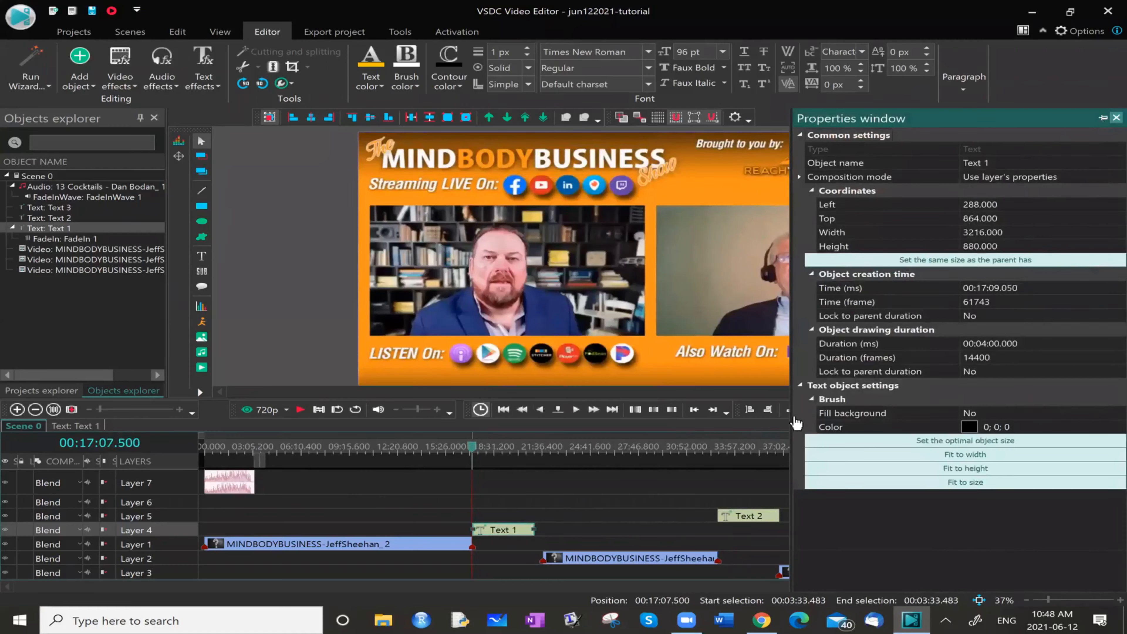
left_click(1117, 118)
Step: Add a Transparency Fade In effect of 00:00:05.500 to Text 1
right_click(510, 530)
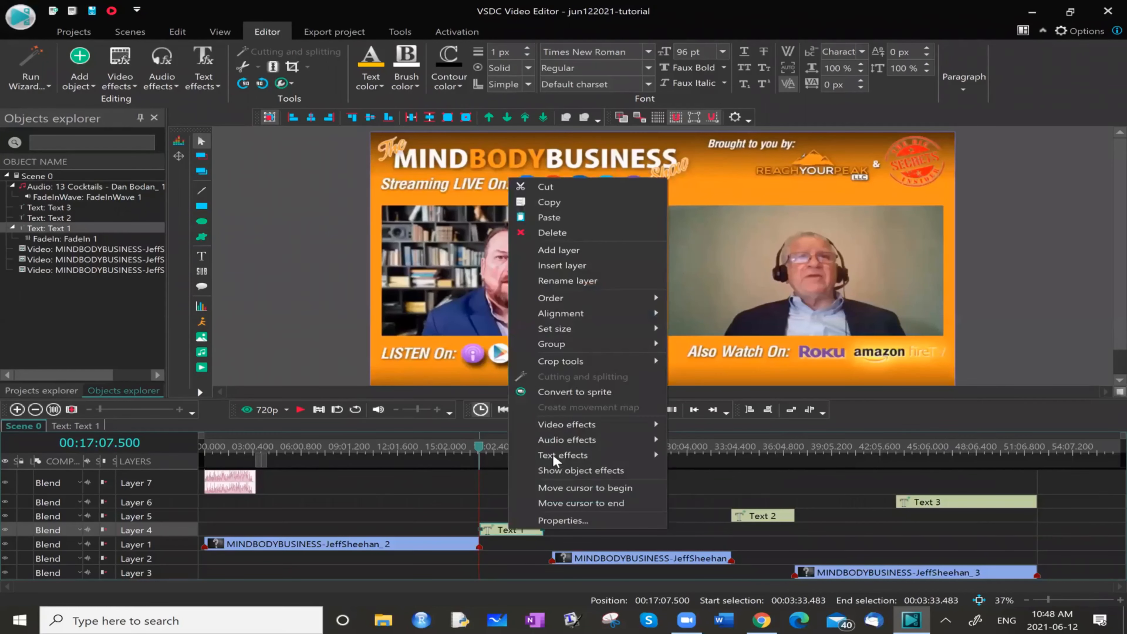
mouse_move(644, 424)
mouse_move(728, 491)
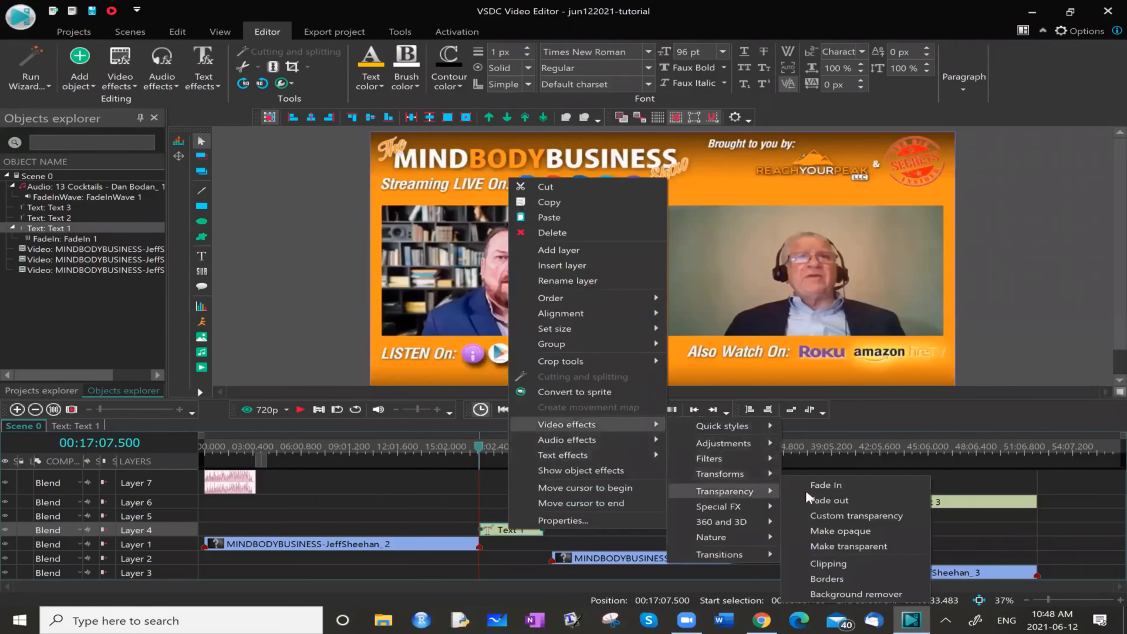
left_click(836, 483)
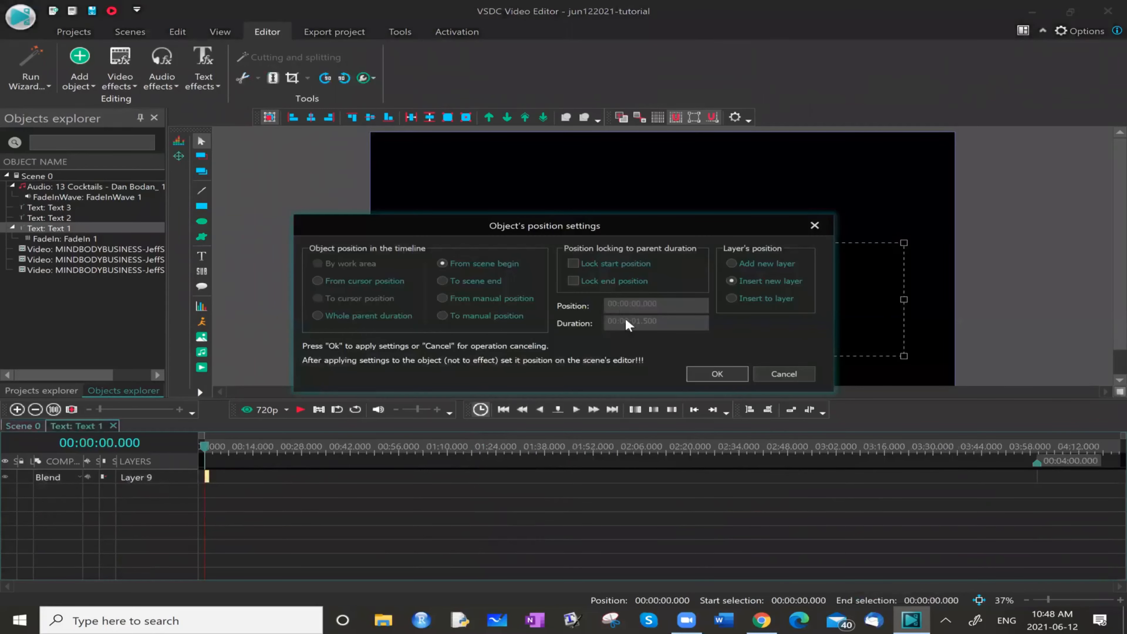
left_click(639, 321)
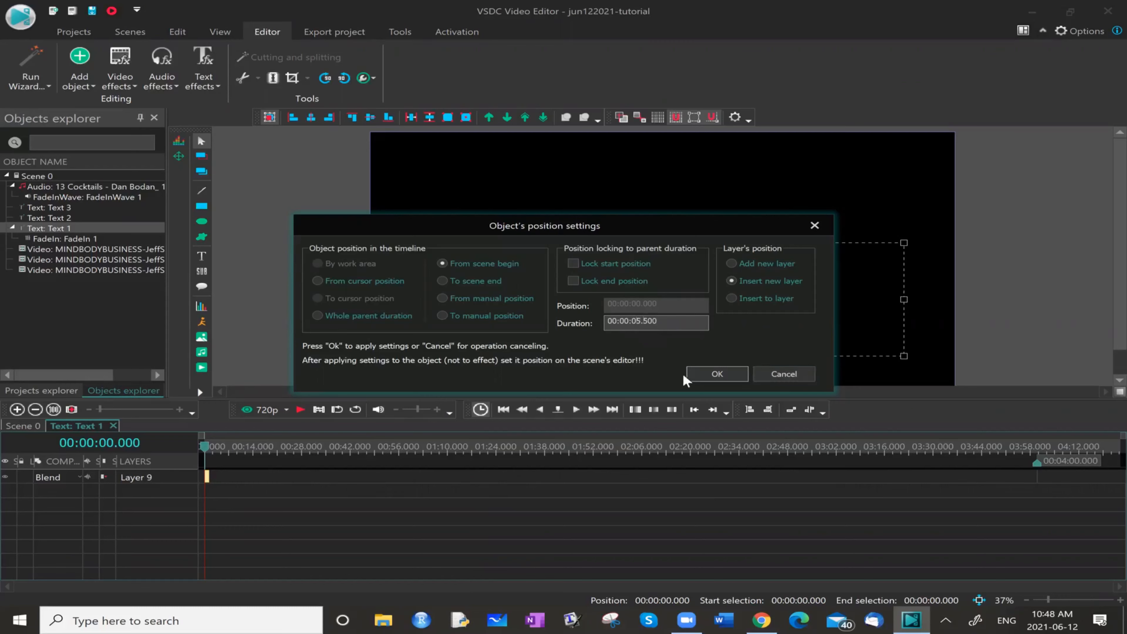
left_click(719, 374)
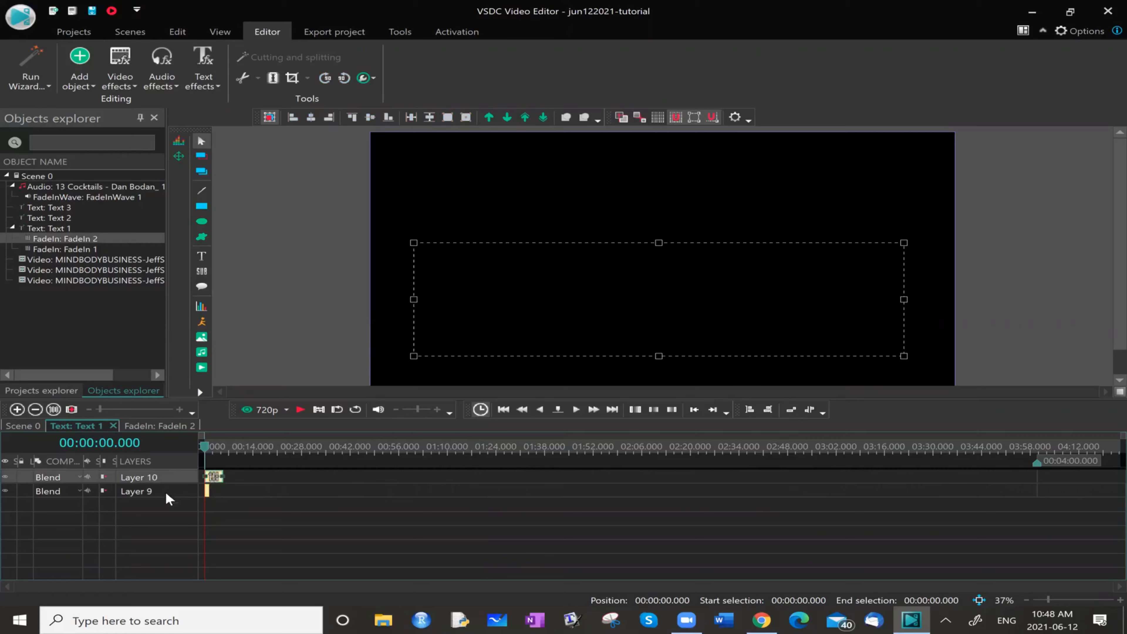
Step: Delete the old FadeIn 1 layer from Text 1
left_click(165, 491)
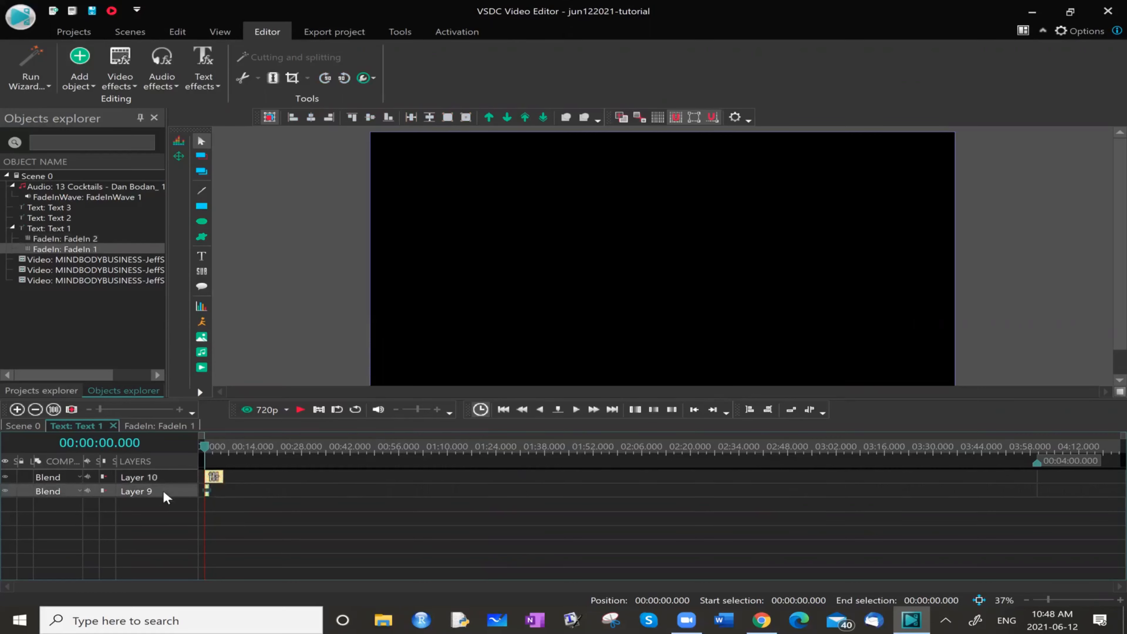
right_click(165, 492)
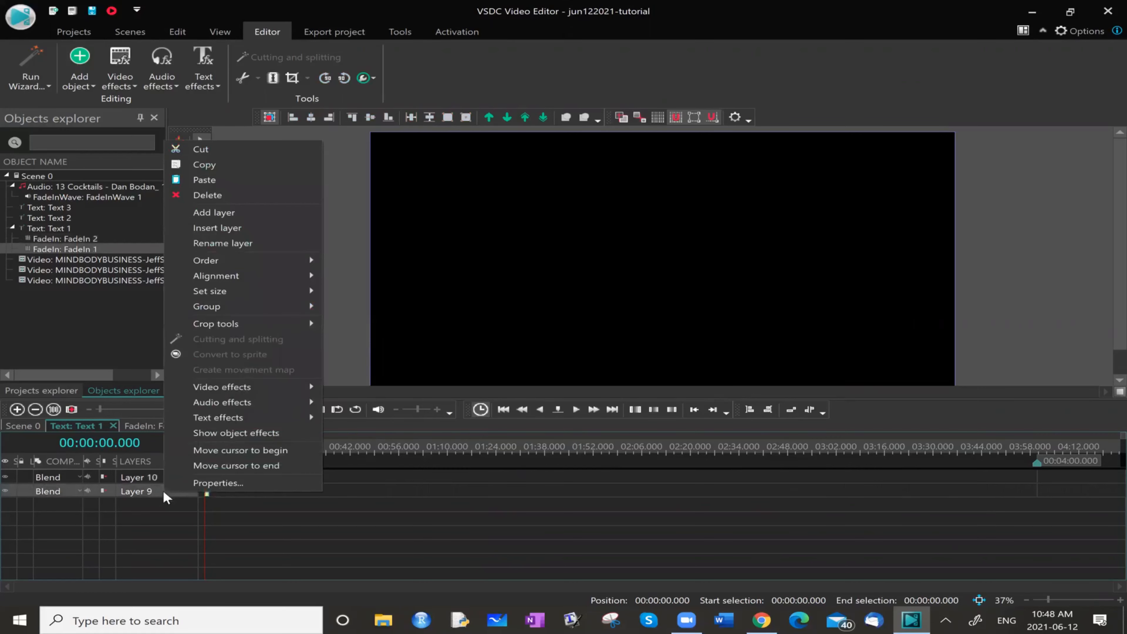
left_click(208, 196)
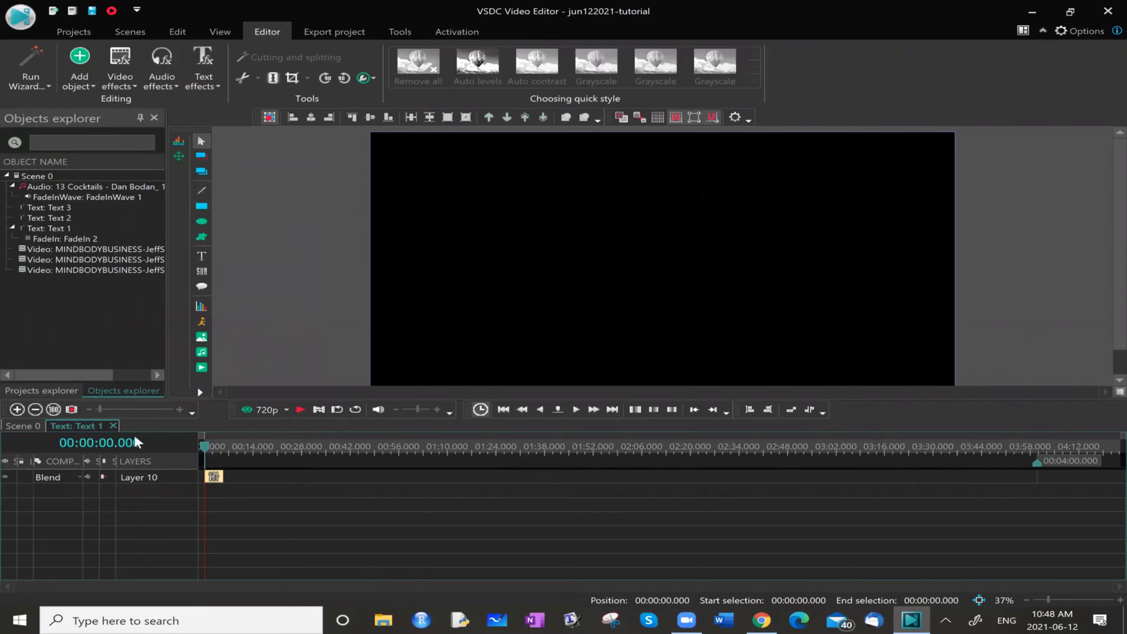
left_click(113, 426)
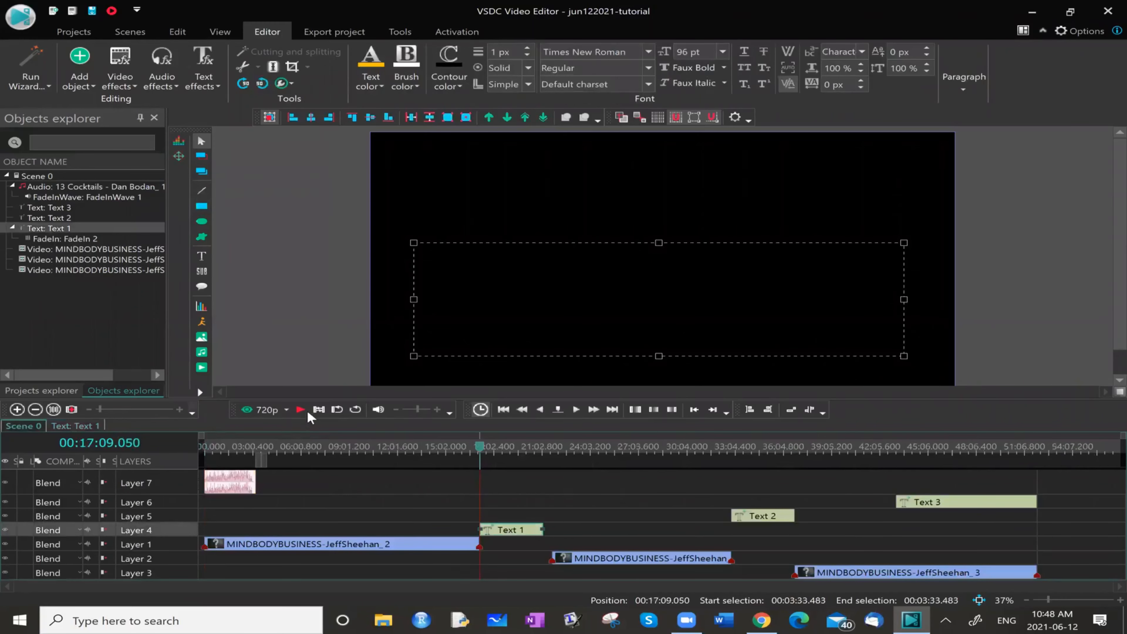
left_click(300, 410)
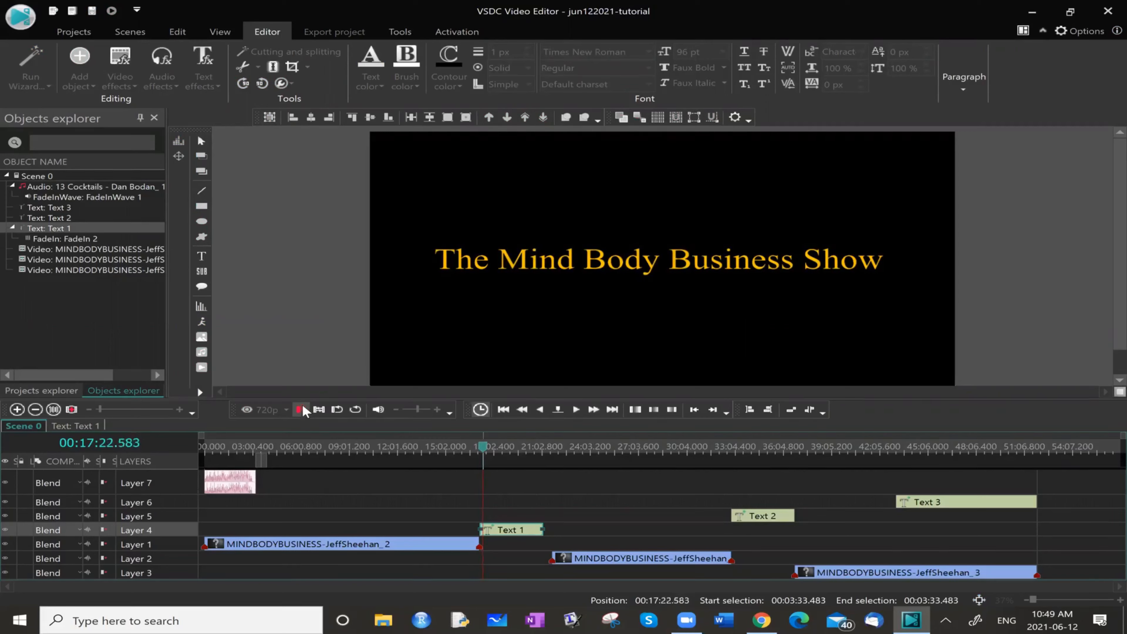
left_click(303, 410)
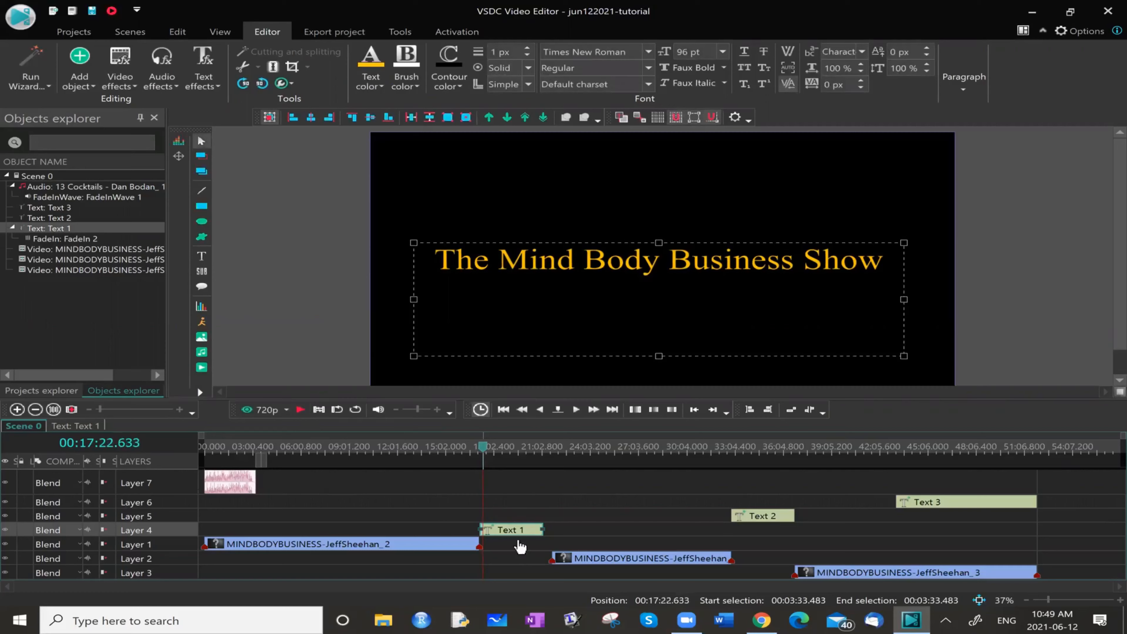
Step: Add a 5.5-second Transparency Fade out at Text 1's end, then return to Scene 0
right_click(502, 529)
mouse_move(570, 419)
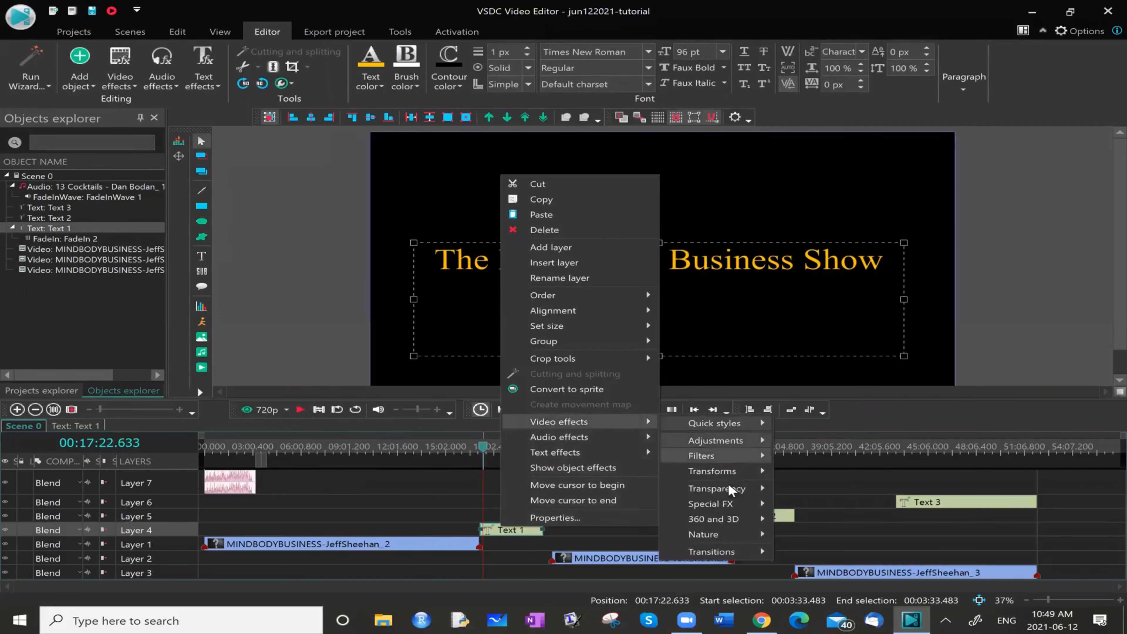
mouse_move(727, 483)
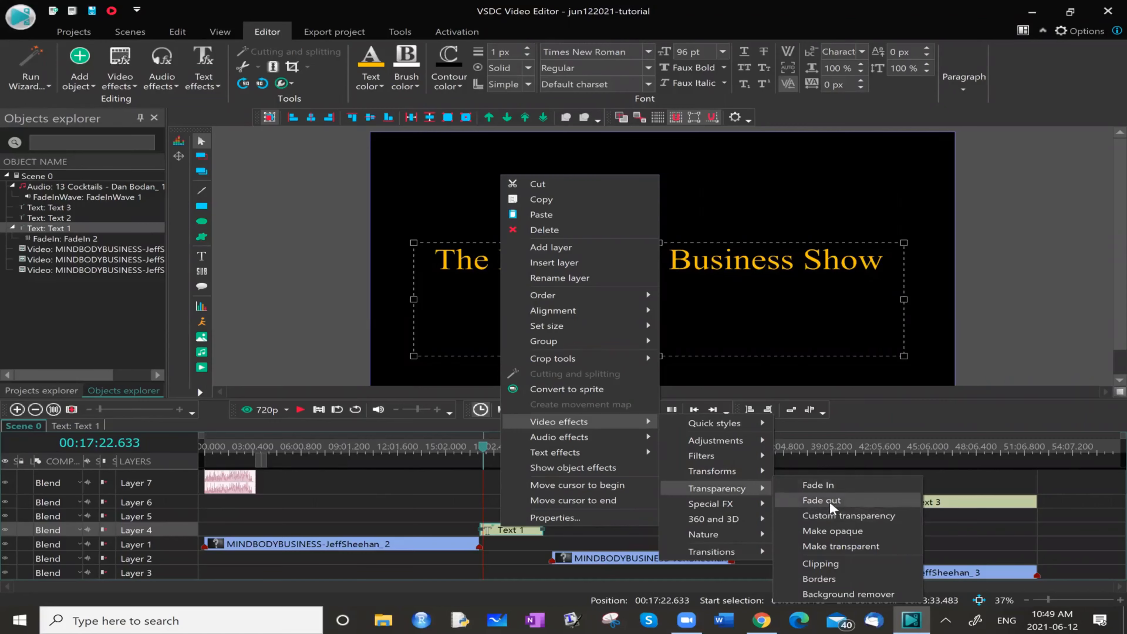
left_click(829, 502)
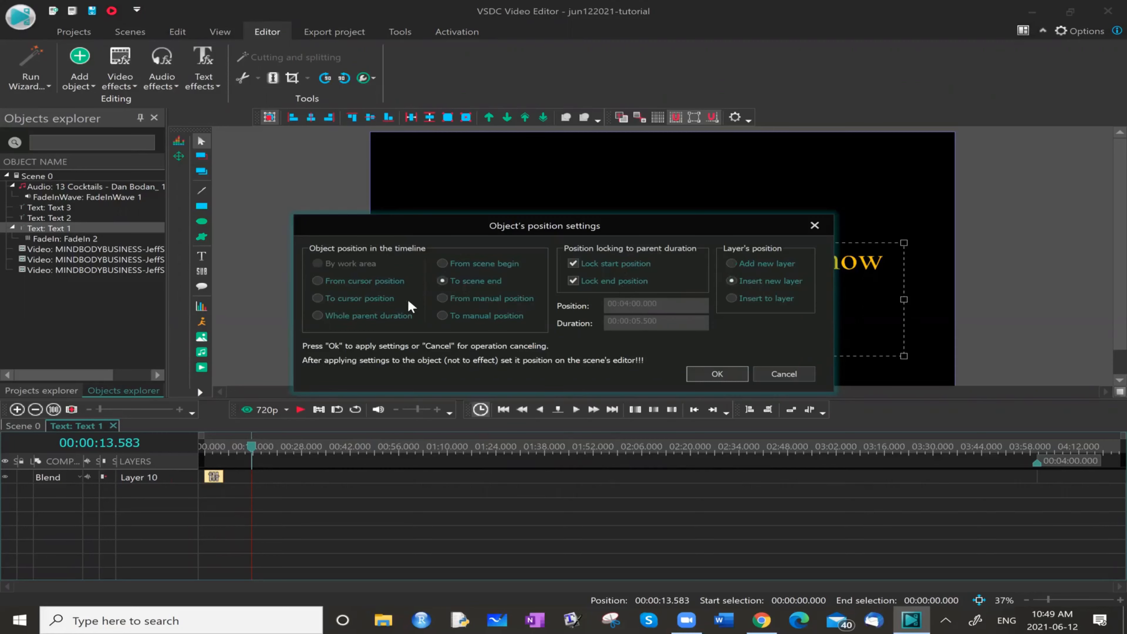
left_click(637, 320)
left_click(717, 374)
left_click(113, 425)
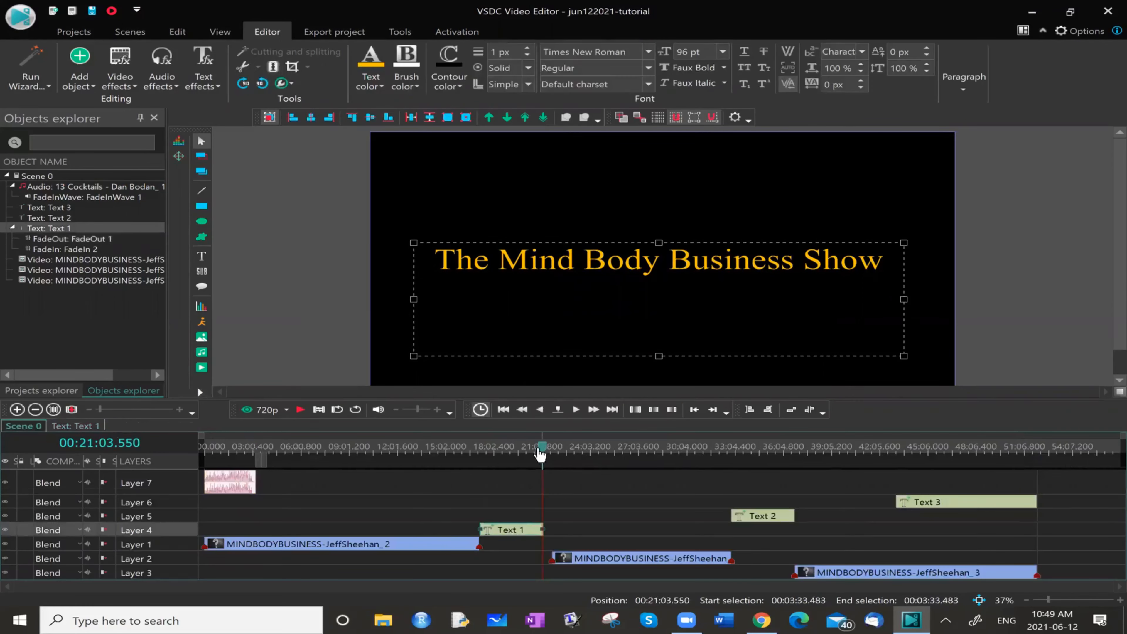
Step: Zoom the timeline in and preview the title's fade-out near its end
left_click_drag(541, 453, 538, 455)
left_click(301, 410)
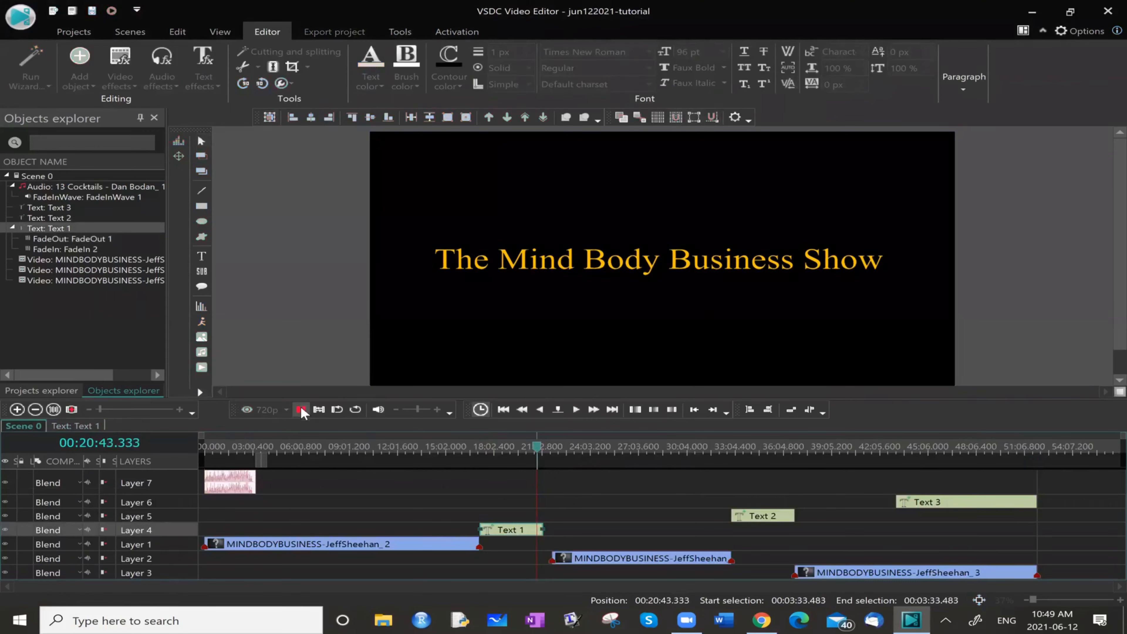
left_click(301, 411)
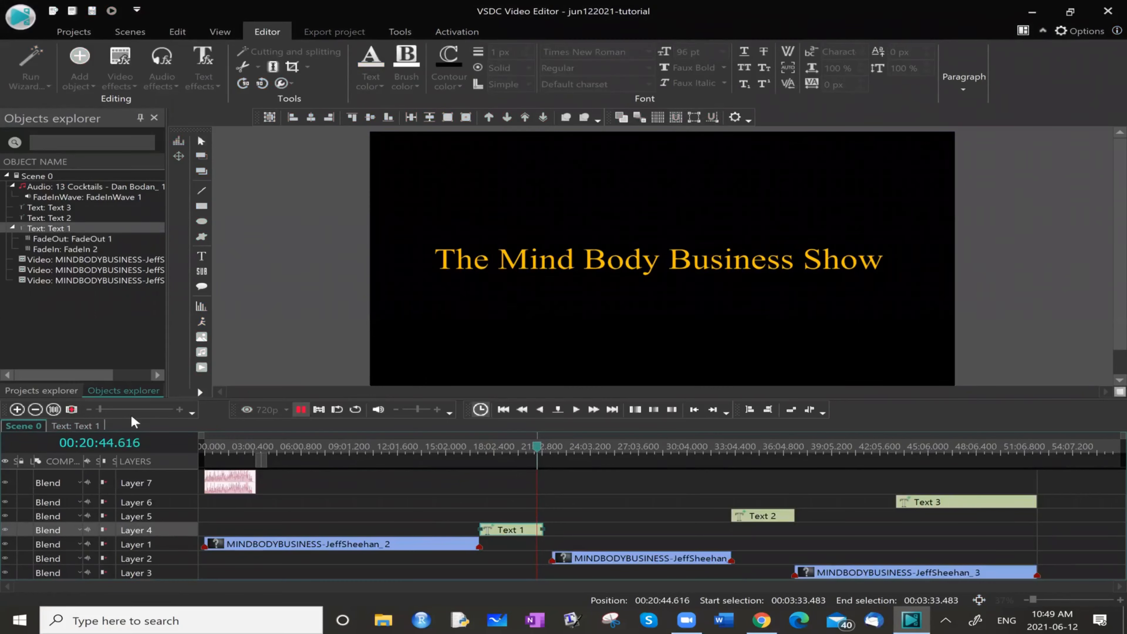
left_click(17, 410)
left_click(17, 410)
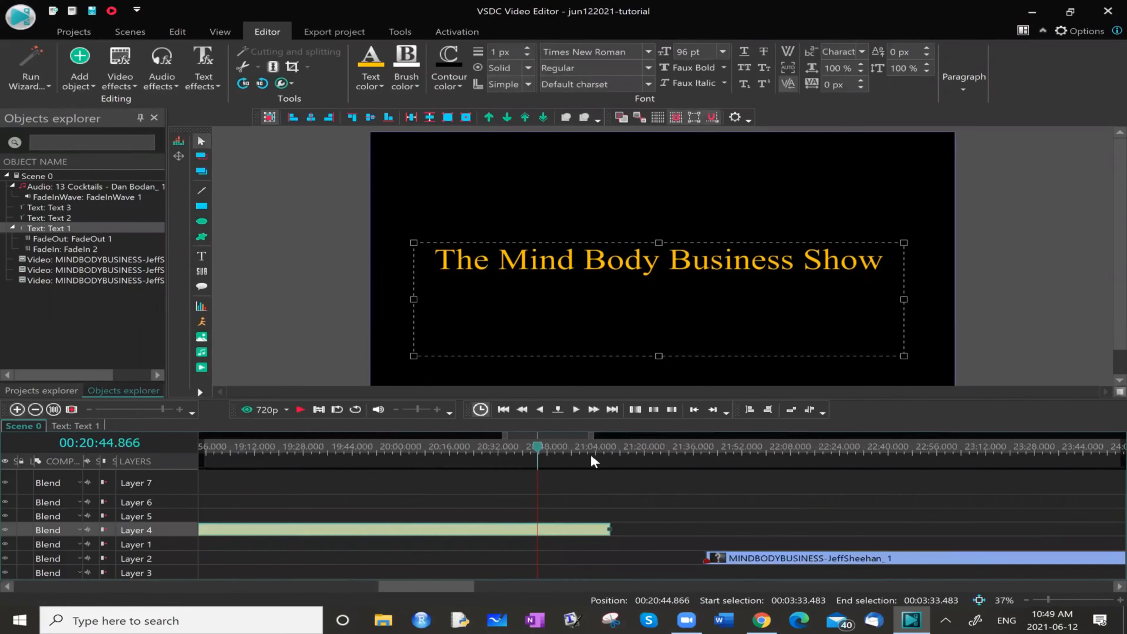
mouse_move(592, 449)
left_mouse_down()
mouse_move(624, 451)
mouse_move(588, 467)
left_mouse_up()
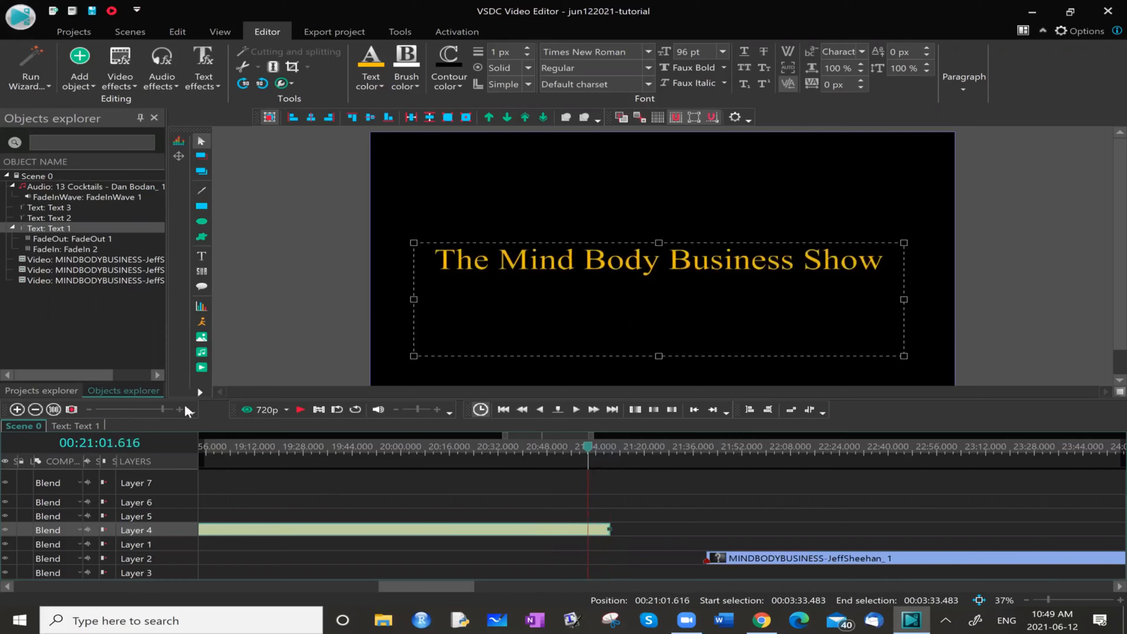
left_click(301, 410)
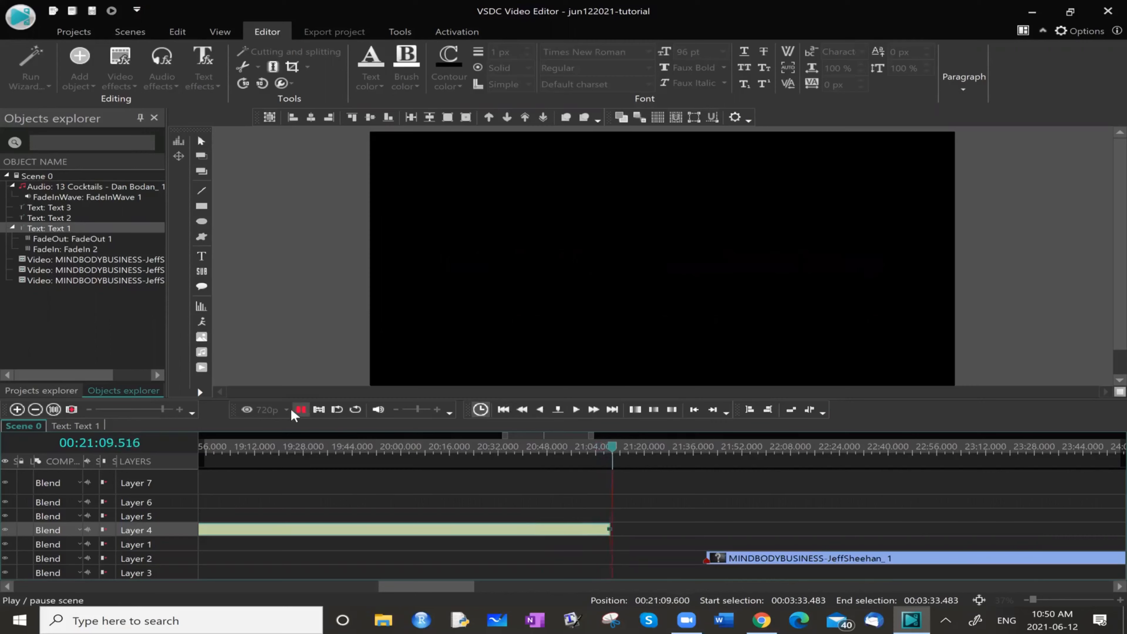
left_click(301, 410)
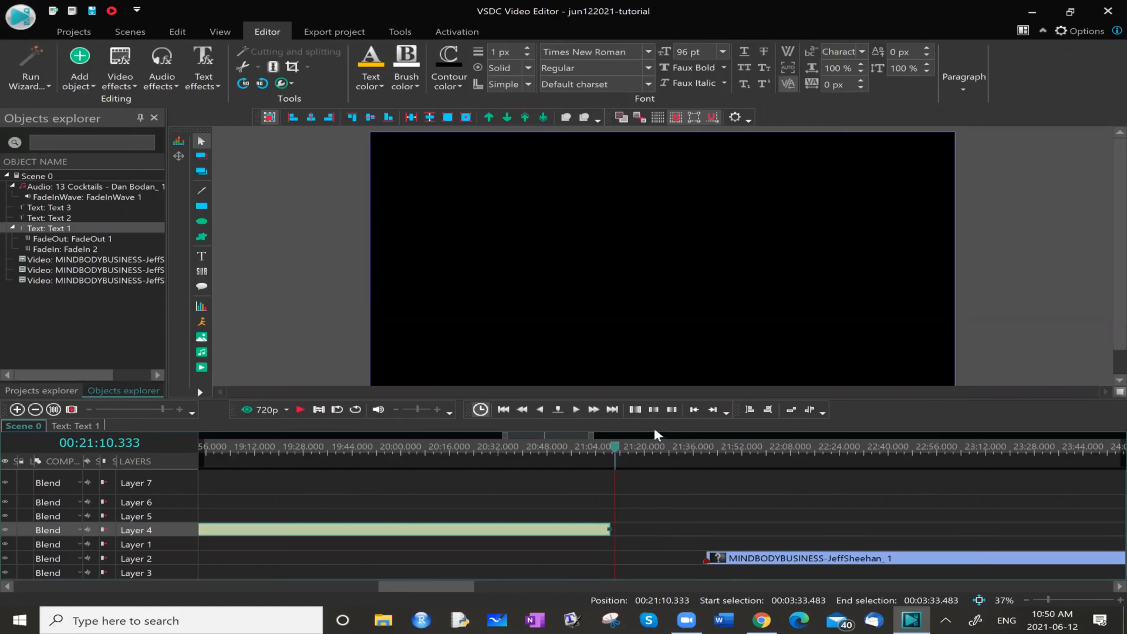
Step: Stretch the Text 1 clip's right edge to the start of the Layer 2 video clip
left_click_drag(706, 450, 703, 457)
left_click_drag(609, 530, 697, 532)
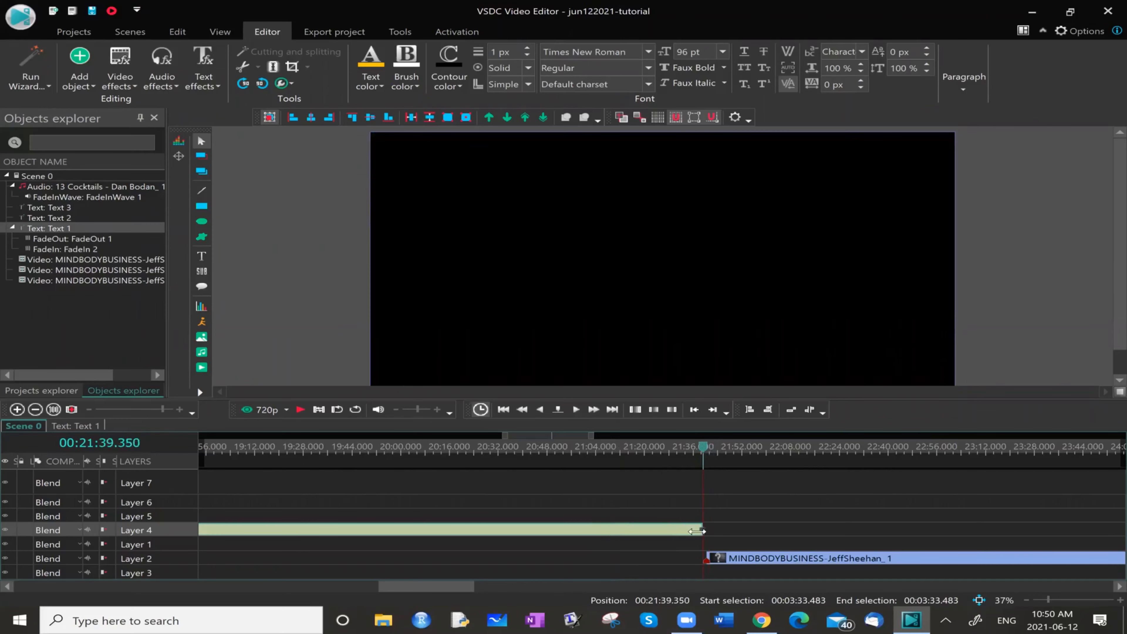
left_click(708, 449)
Step: Snap Text 1's end to 00:21:40.566 and zoom the timeline out to the whole project
left_click_drag(703, 529, 706, 529)
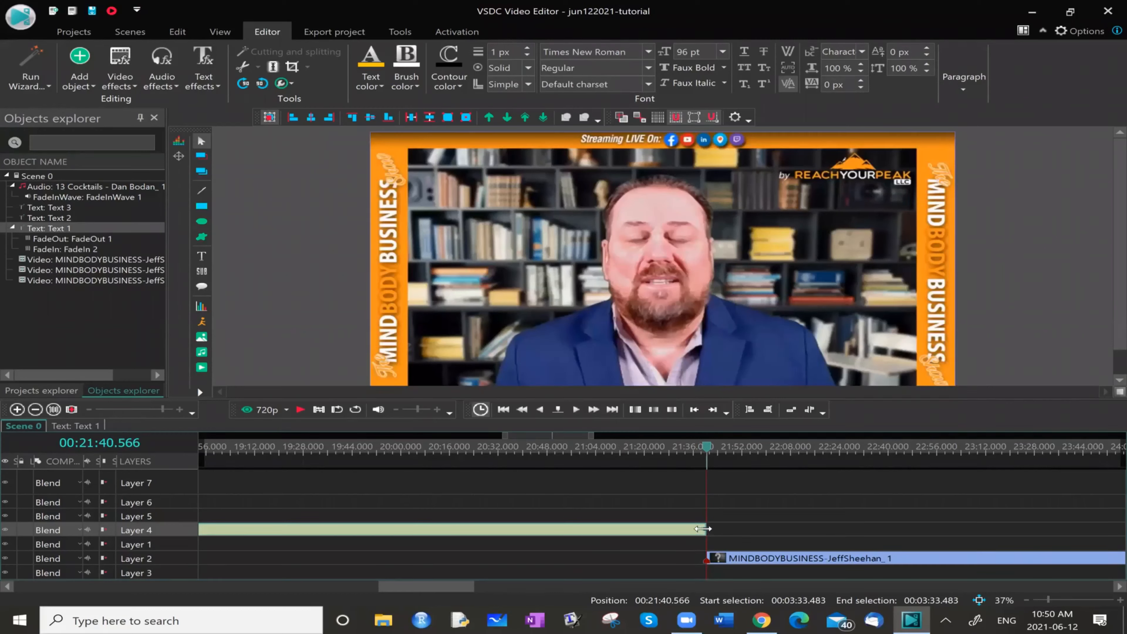
mouse_move(759, 567)
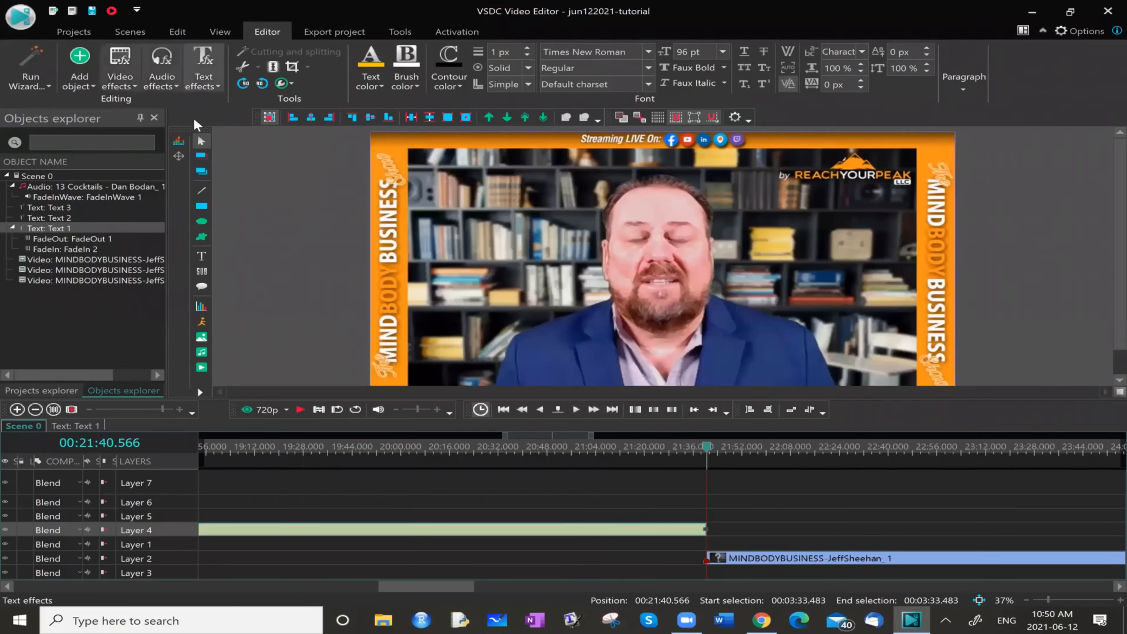
left_click(53, 409)
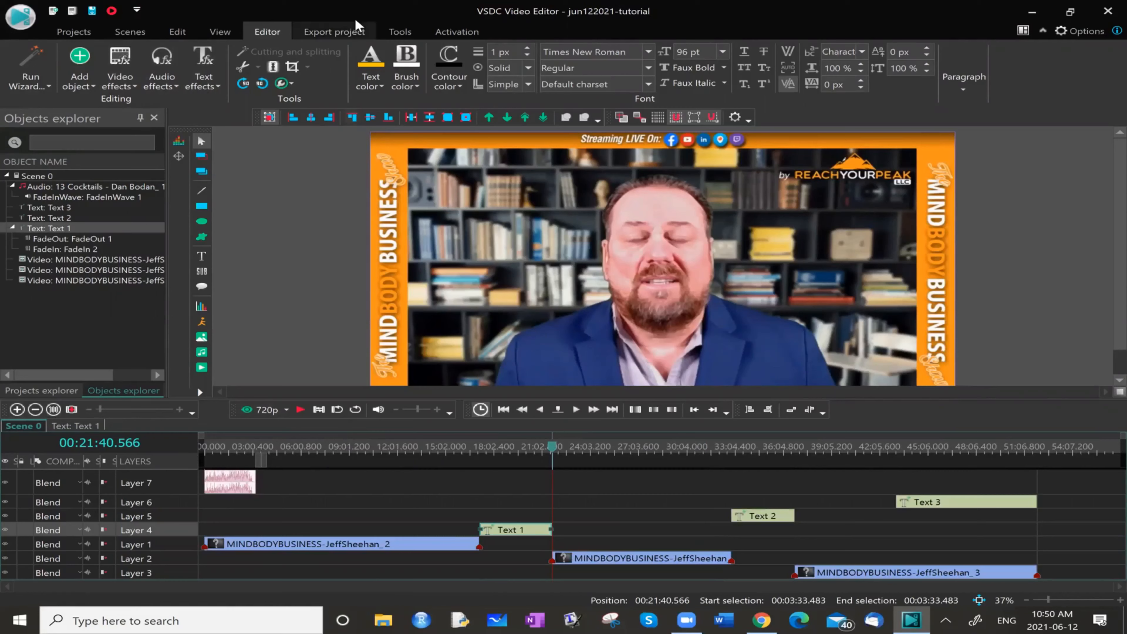
Step: Choose Web as the device with To MP4 format and start exporting the project
left_click(336, 30)
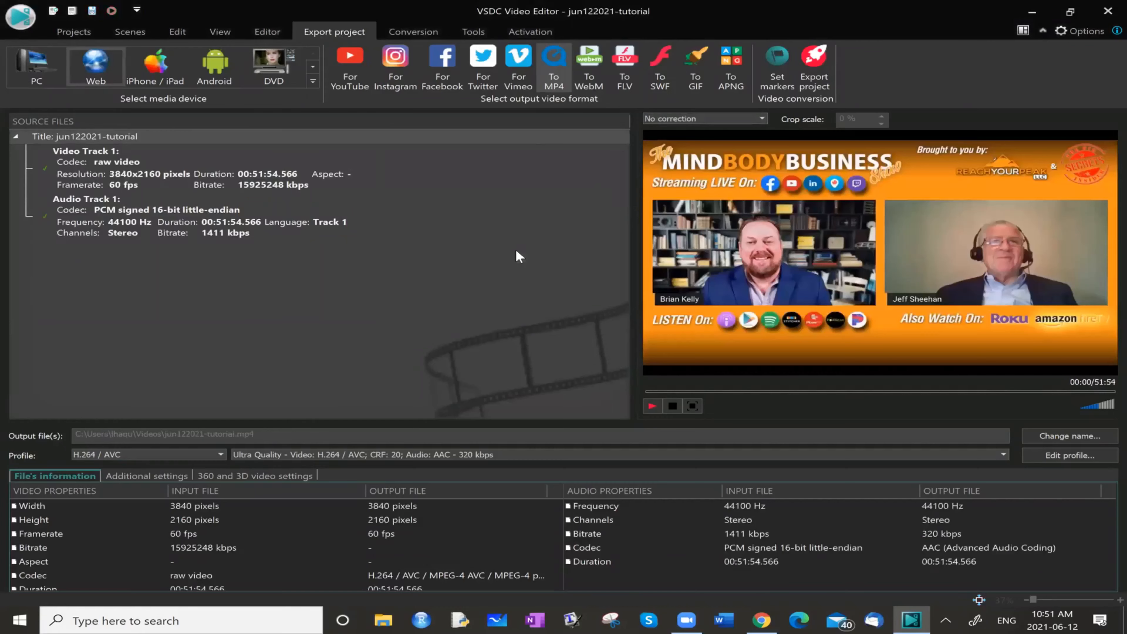
left_click(42, 75)
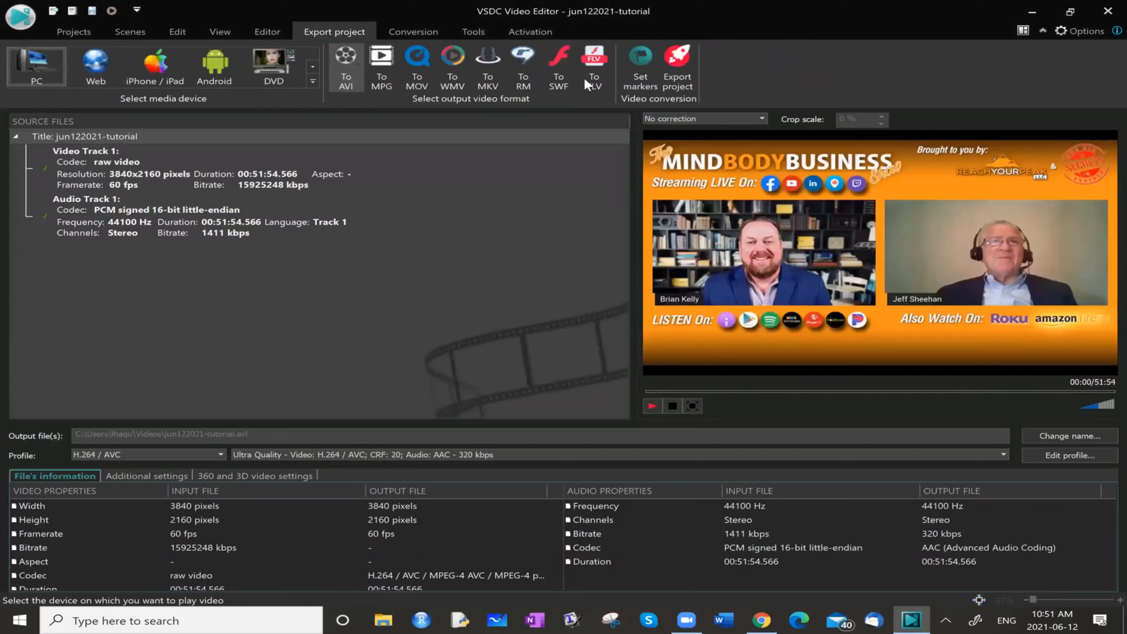
left_click(96, 69)
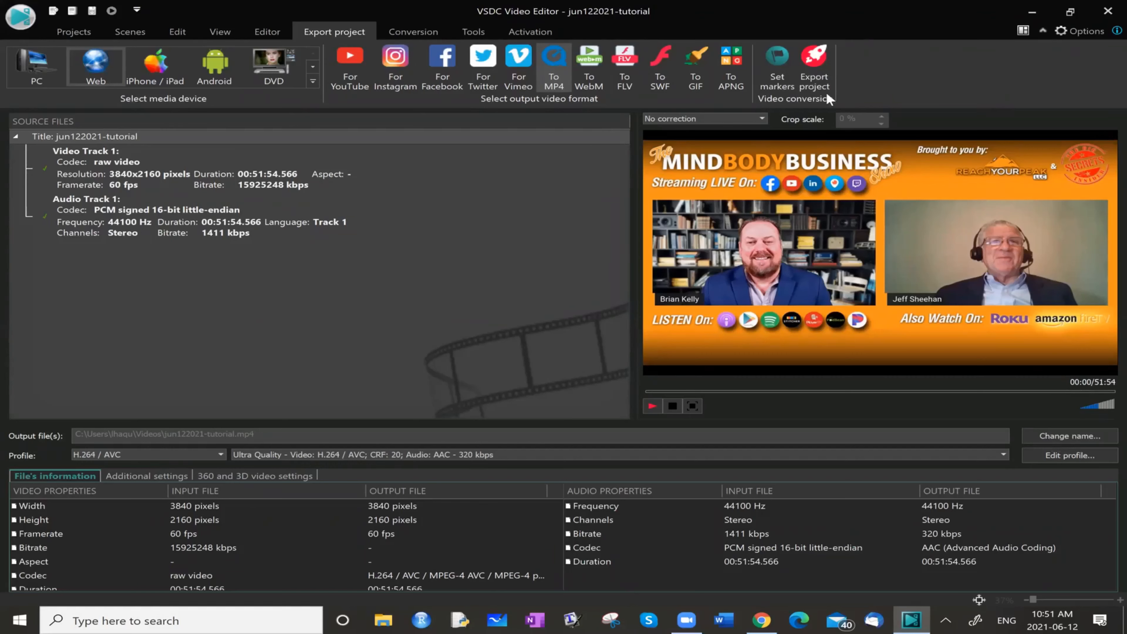
left_click(815, 71)
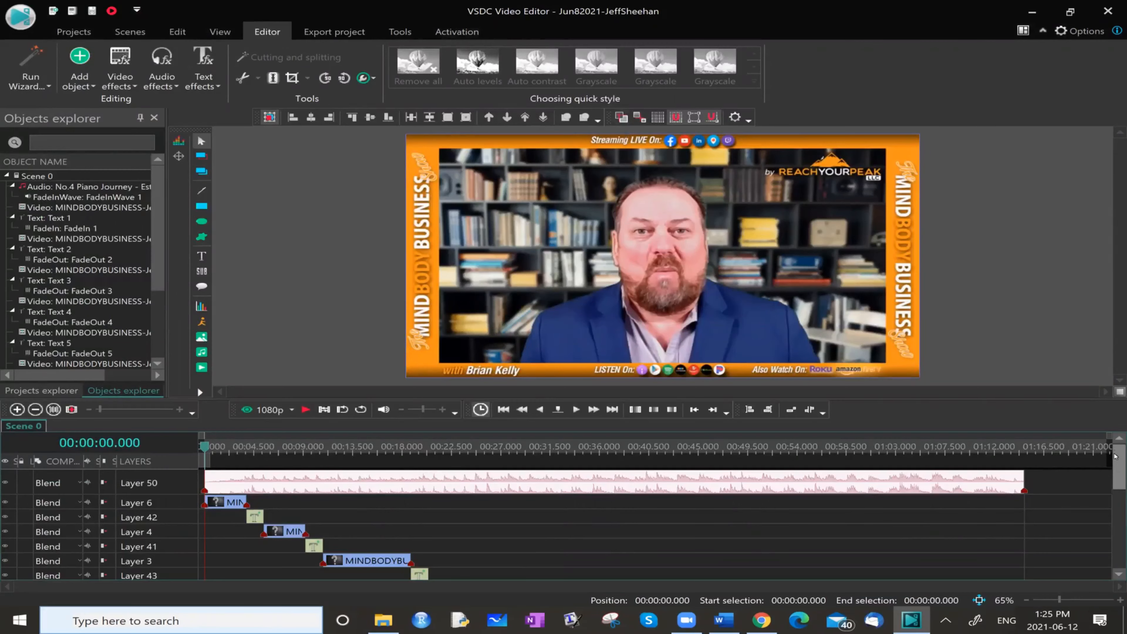
scroll(1115, 456, "down", 3)
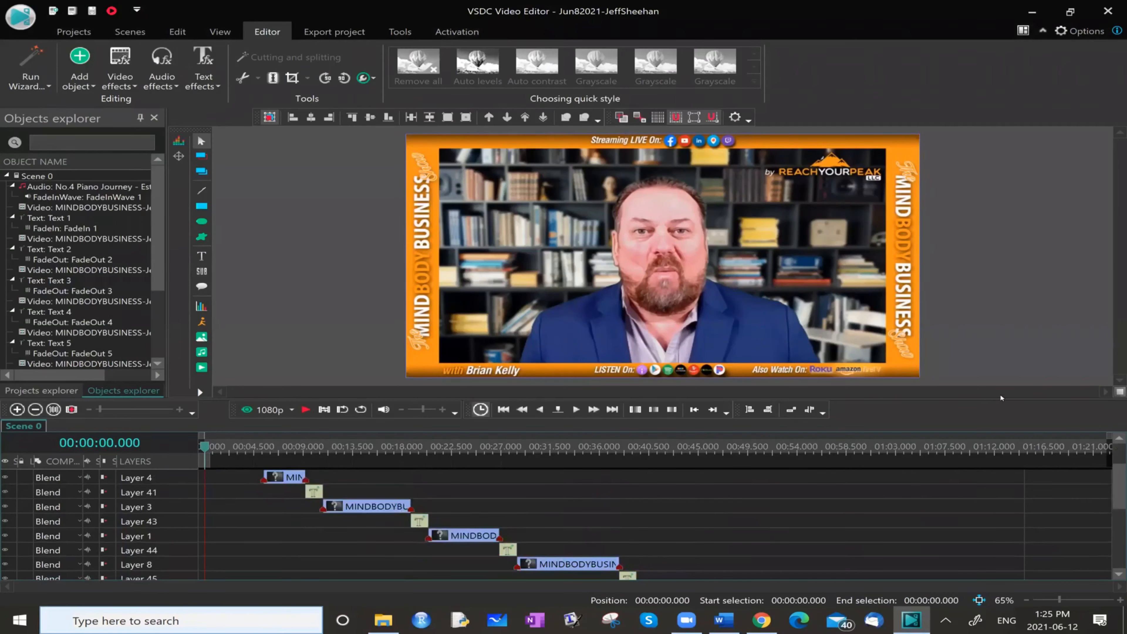
left_click_drag(1001, 397, 993, 298)
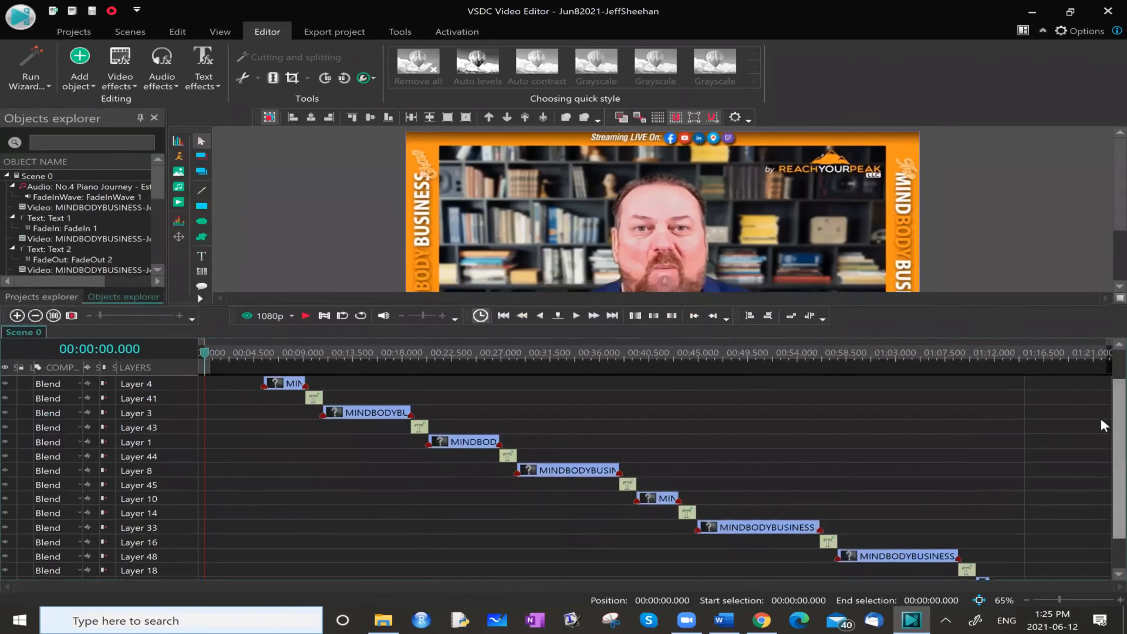
scroll(266, 449, "up", 3)
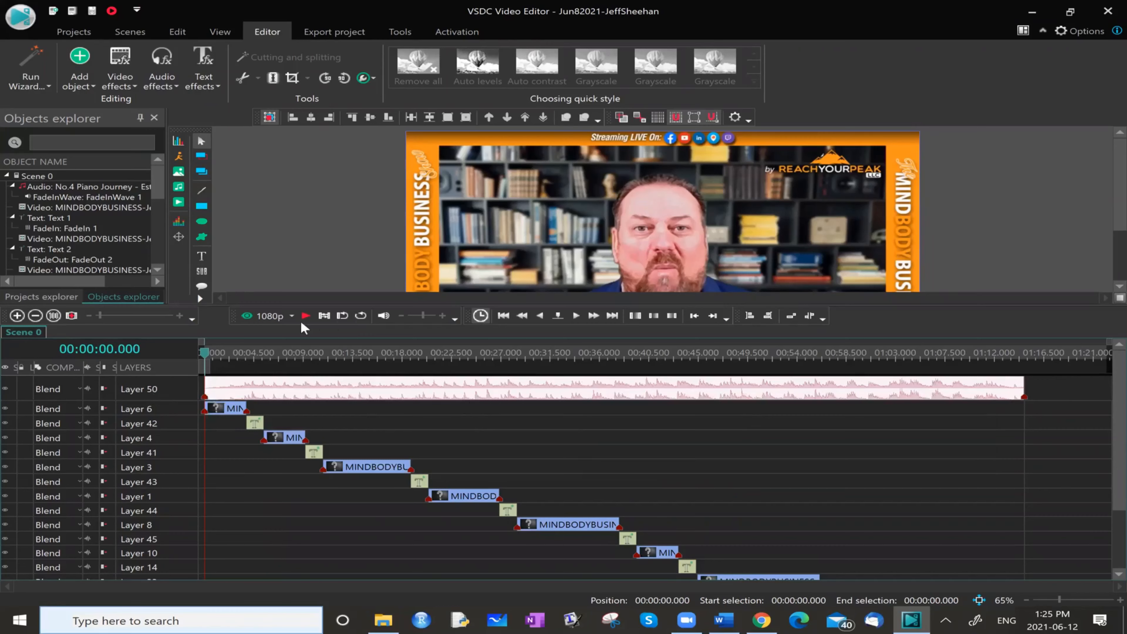
mouse_move(941, 305)
left_mouse_down()
mouse_move(945, 340)
mouse_move(941, 310)
left_mouse_up()
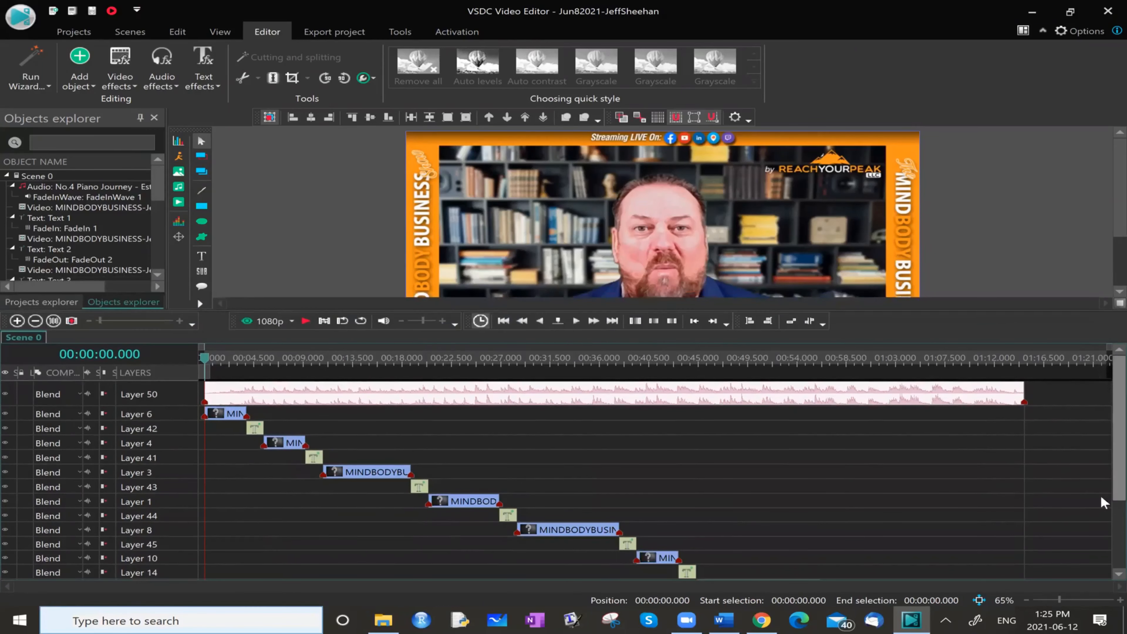
scroll(1100, 510, "down", 3)
scroll(1101, 370, "up", 3)
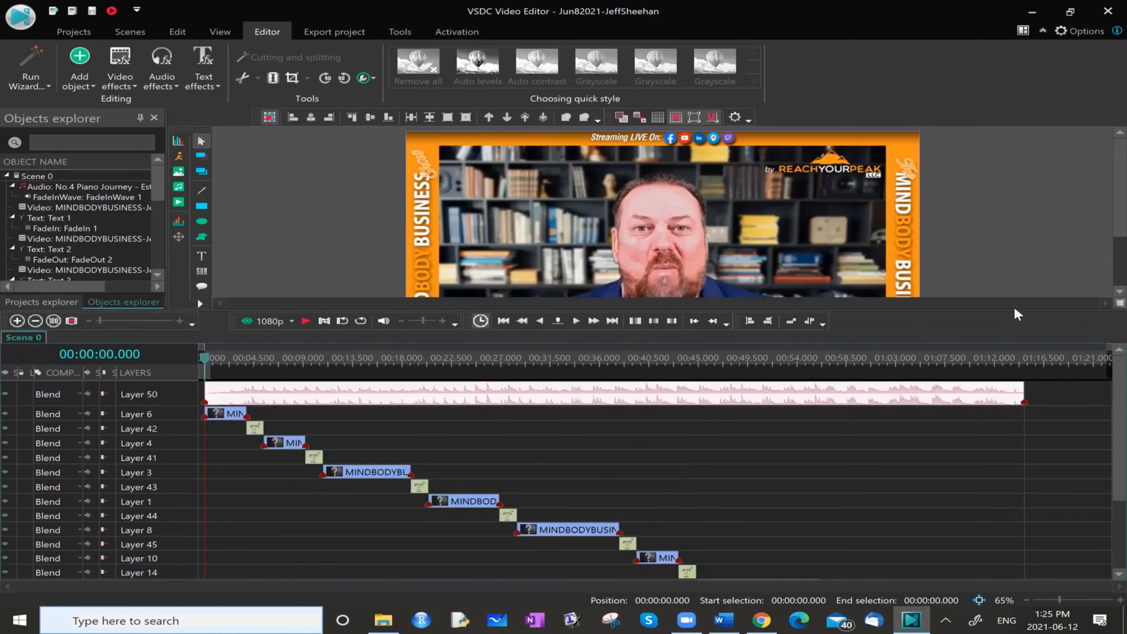
left_click_drag(1016, 311, 1004, 424)
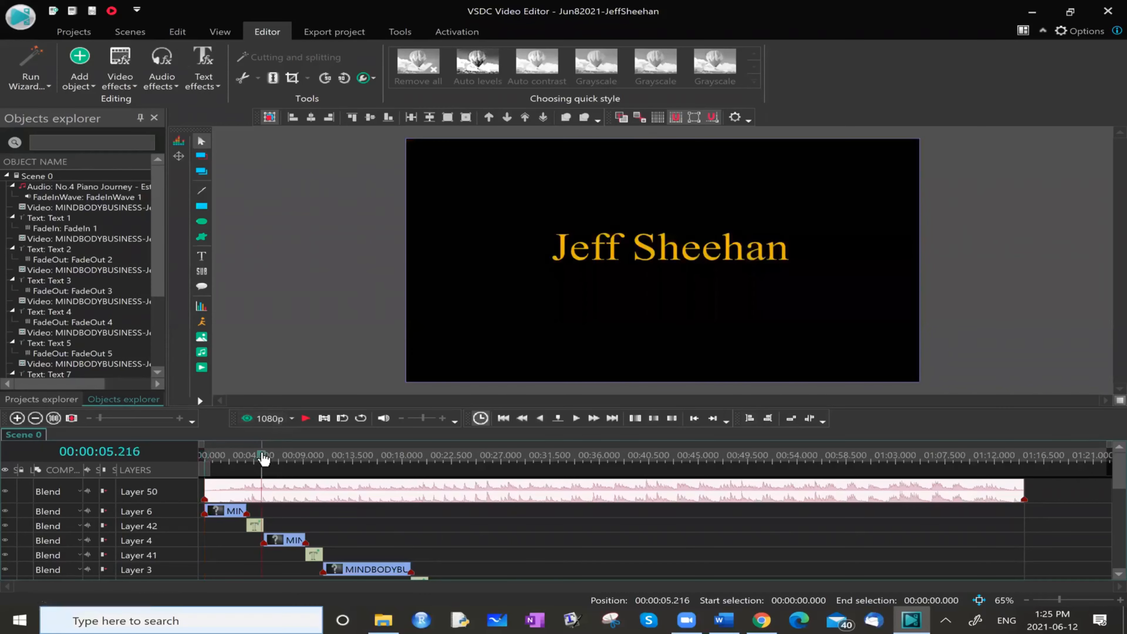
right_click(253, 529)
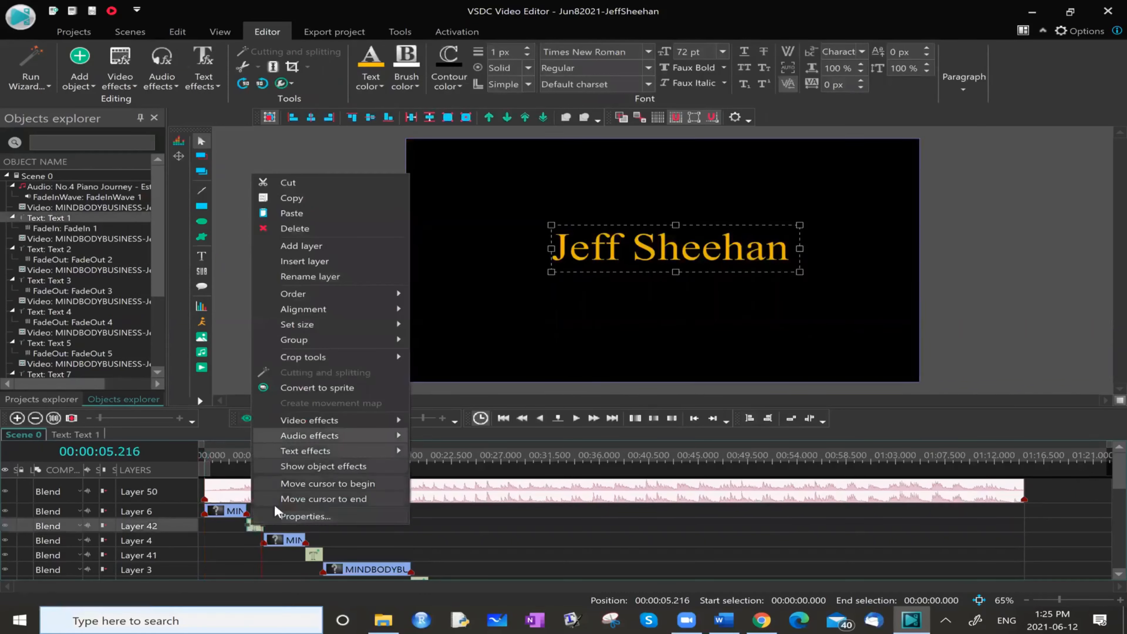
left_click(604, 524)
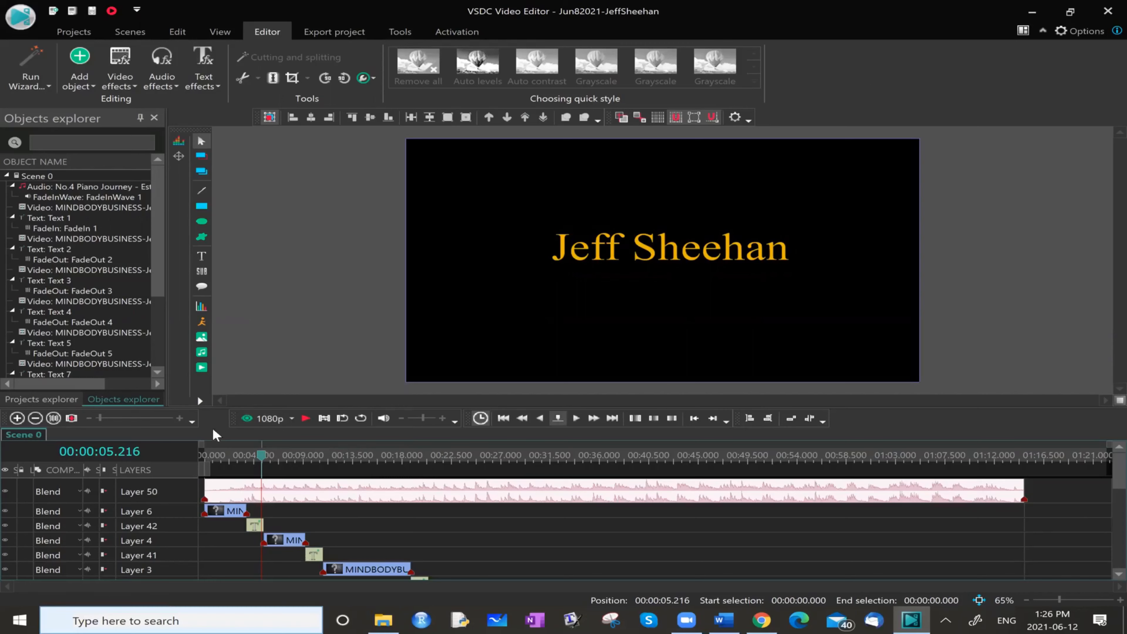
left_click(205, 455)
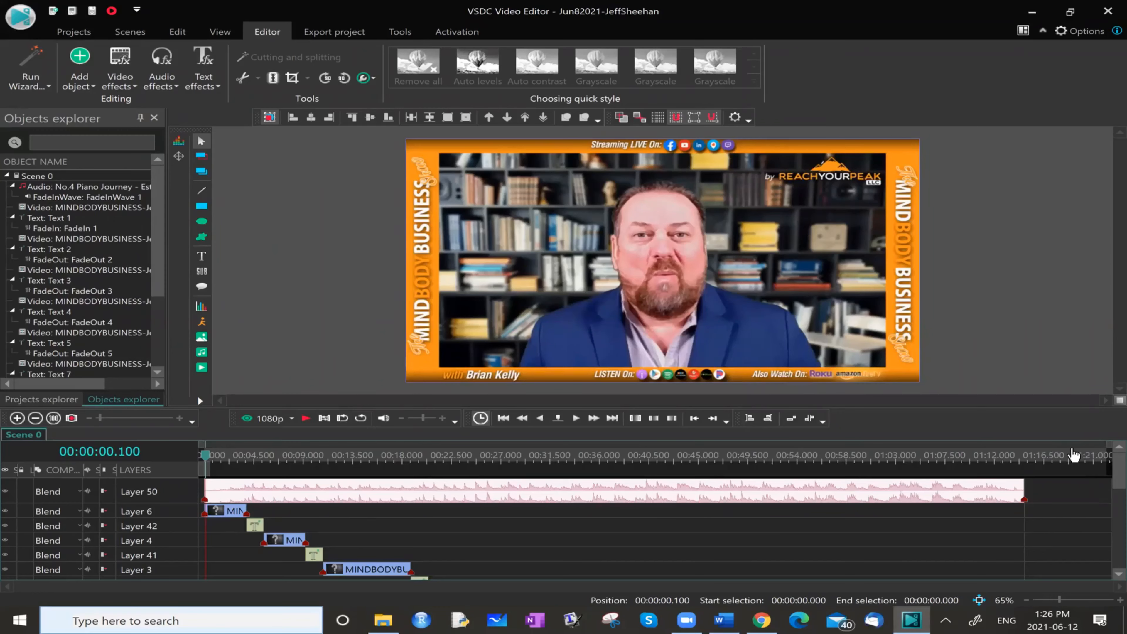
scroll(1101, 474, "down", 5)
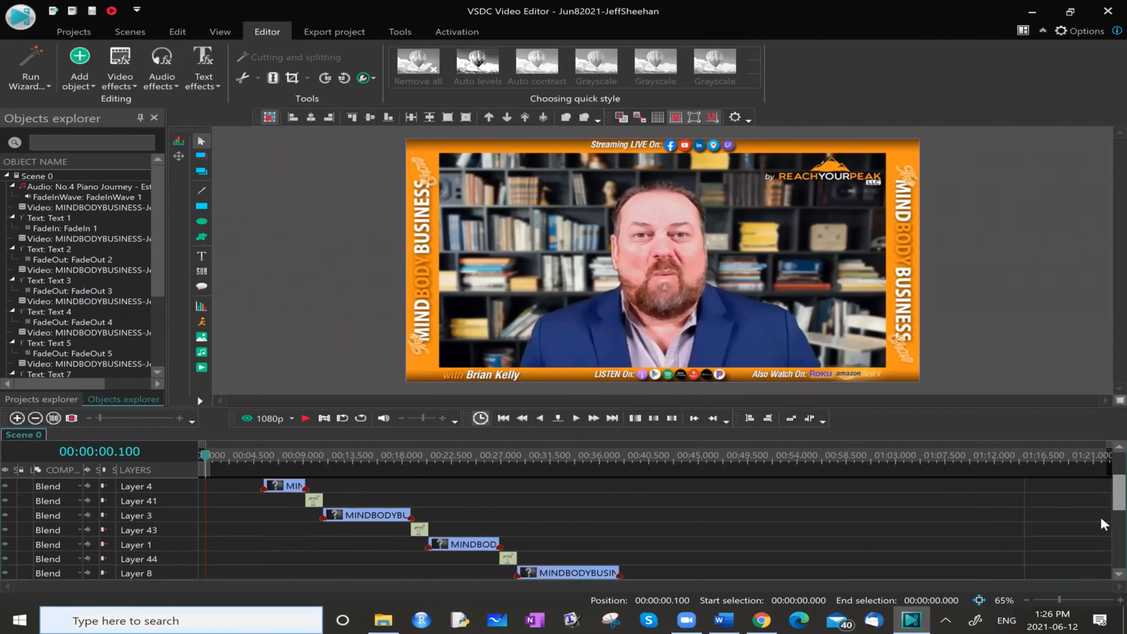
scroll(1100, 535, "down", 3)
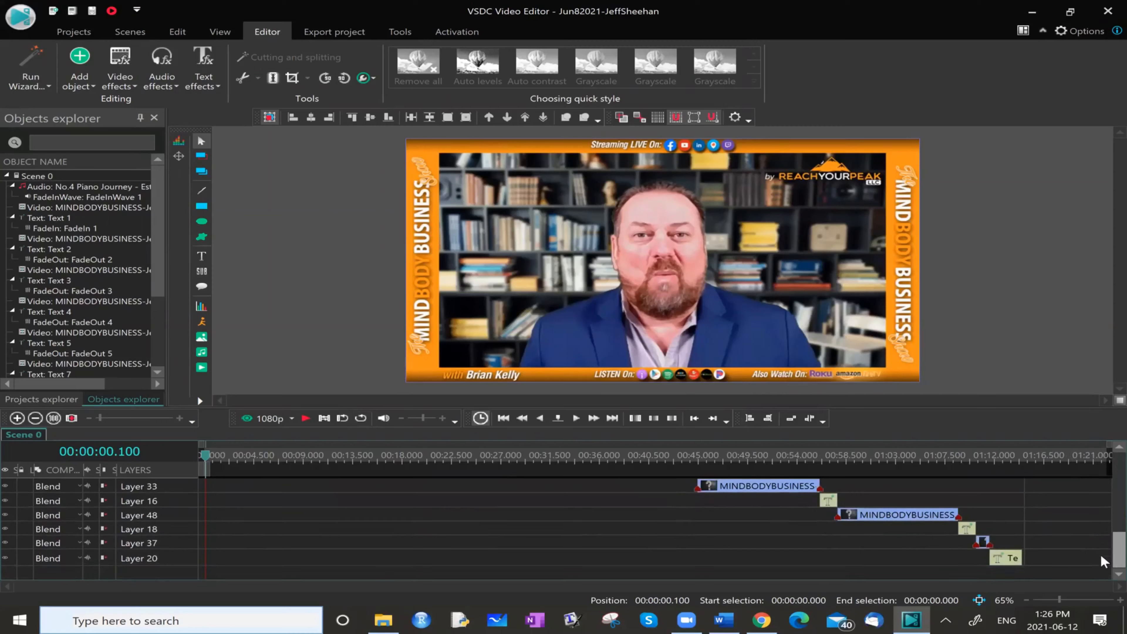
scroll(1100, 543, "up", 5)
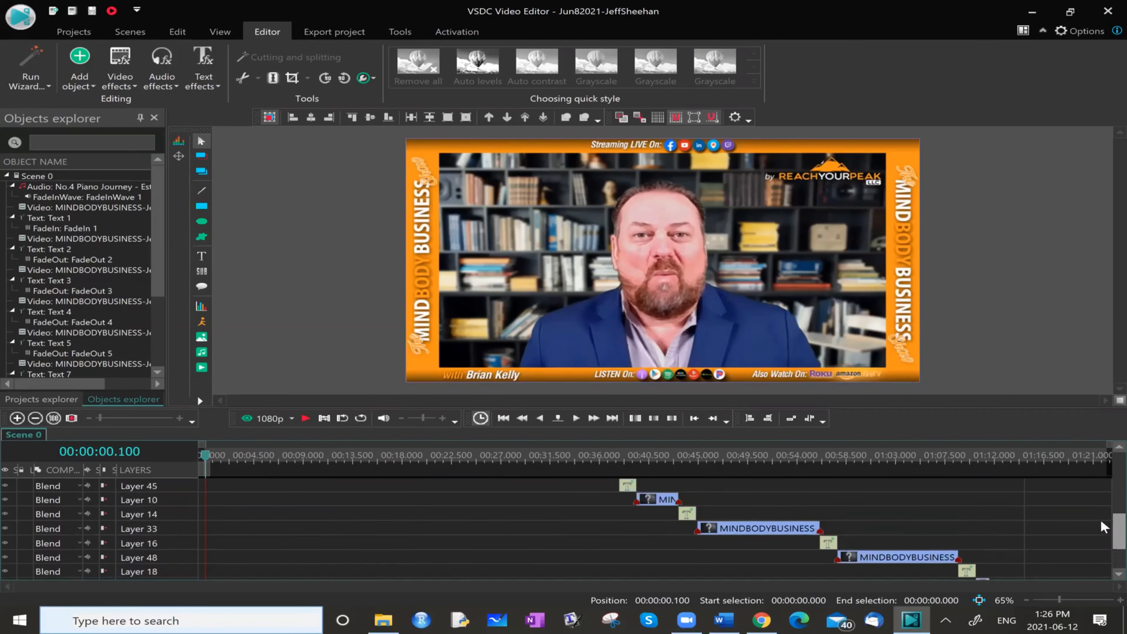
scroll(1101, 510, "up", 5)
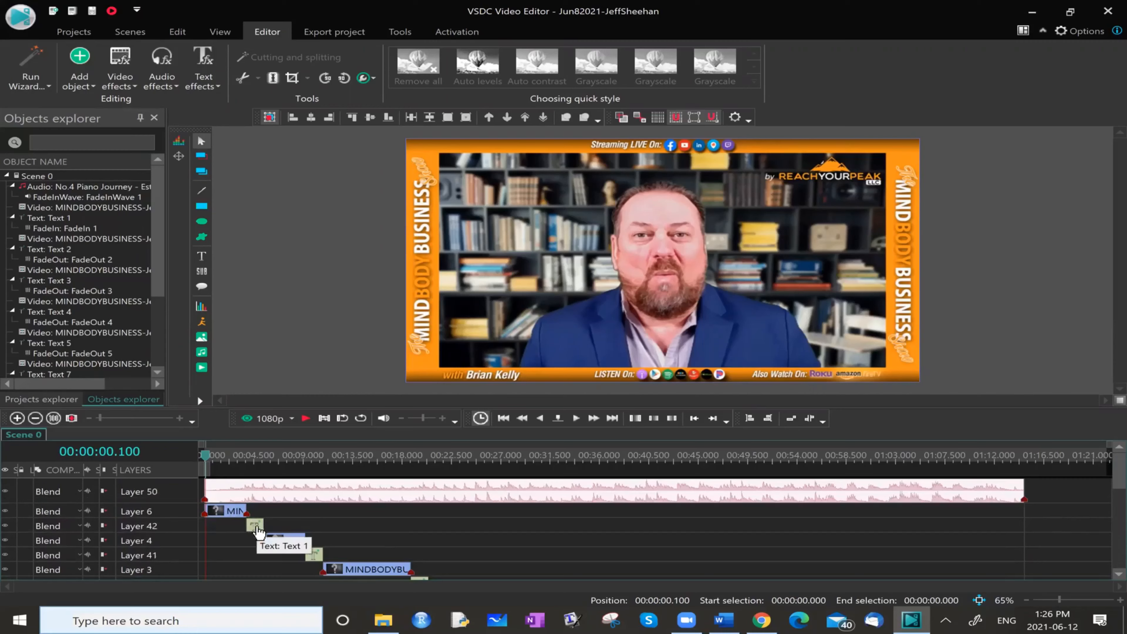
mouse_move(283, 547)
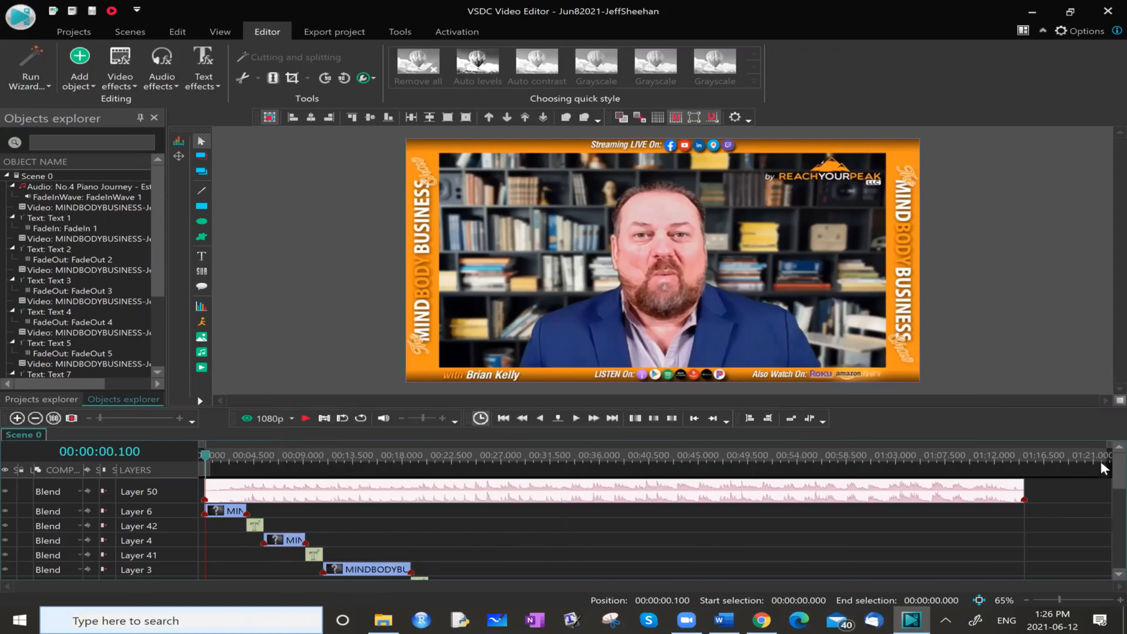
mouse_move(1118, 463)
left_mouse_down()
mouse_move(1117, 548)
mouse_move(1118, 445)
left_mouse_up()
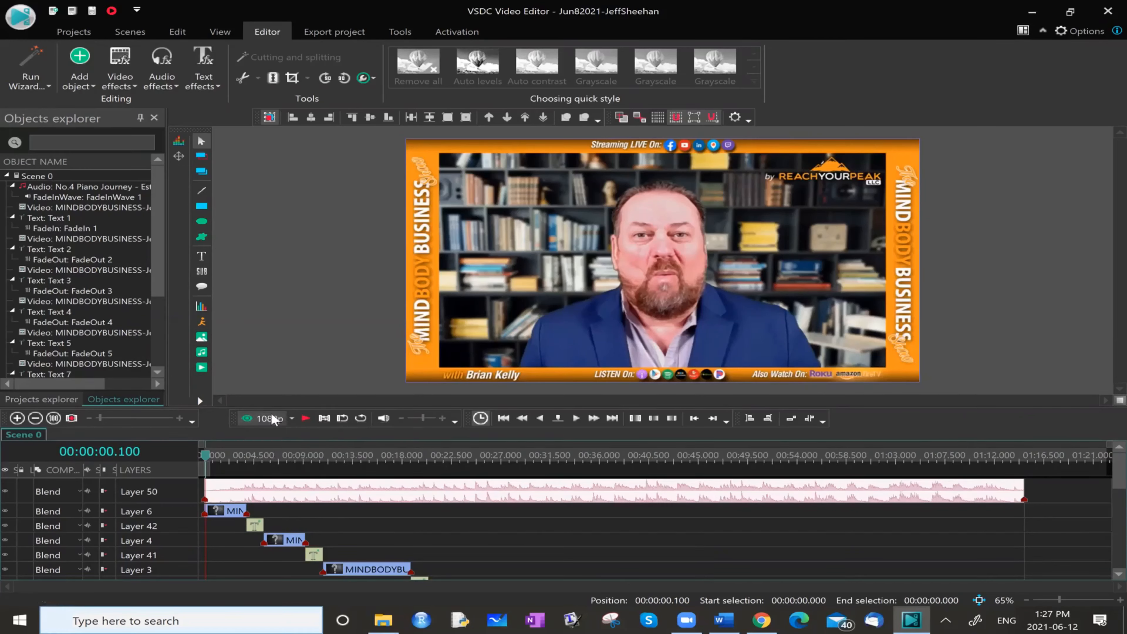
left_click(258, 419)
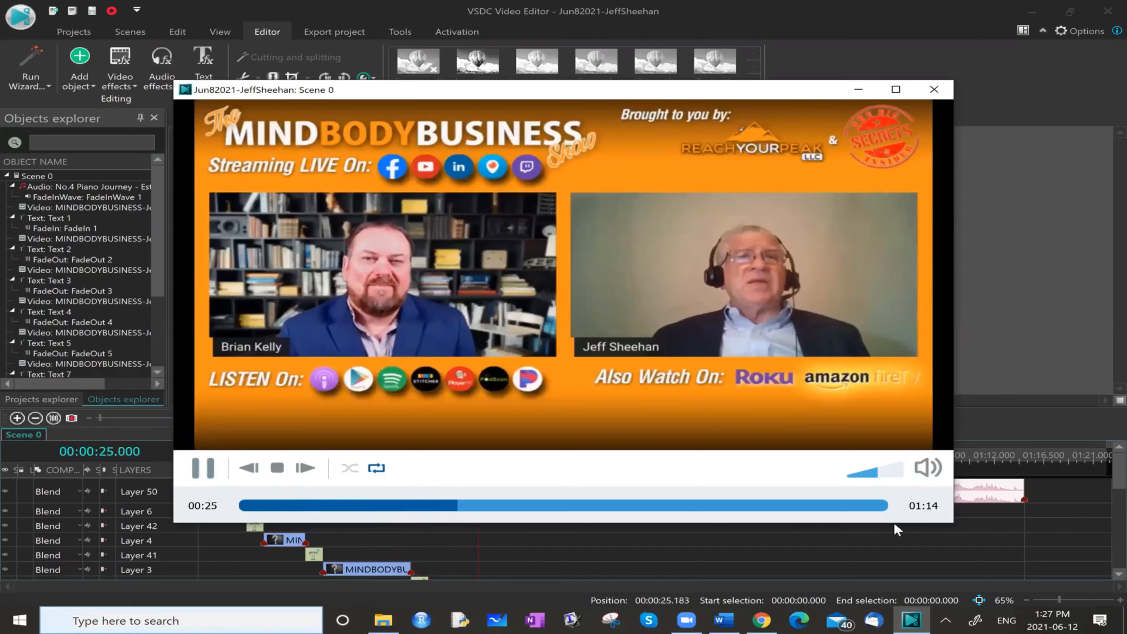
left_click(861, 507)
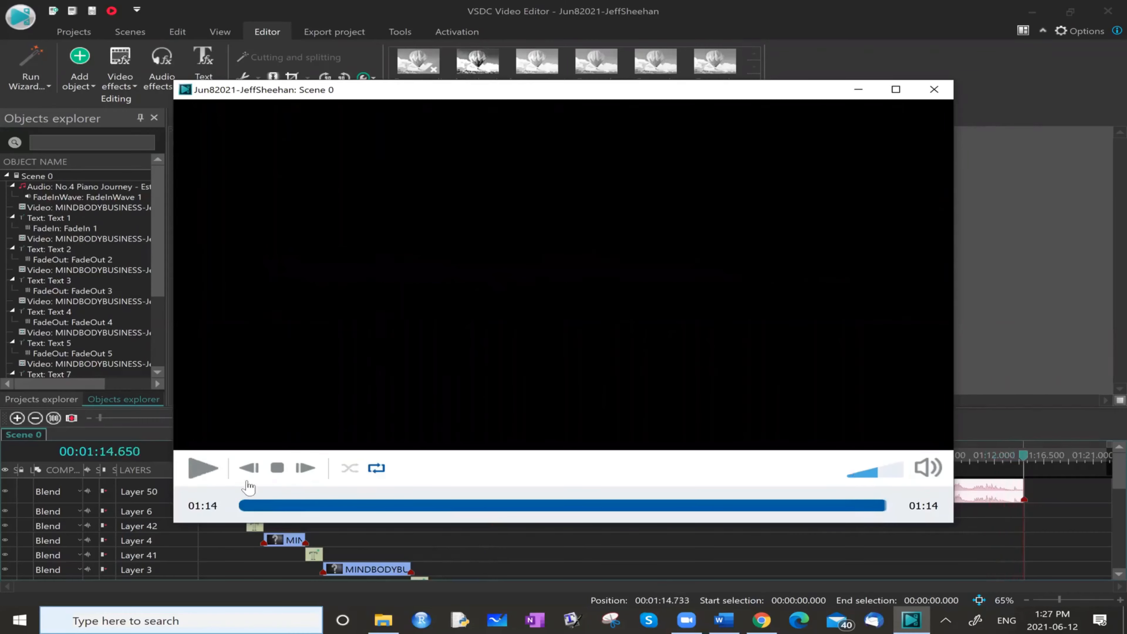
key("space")
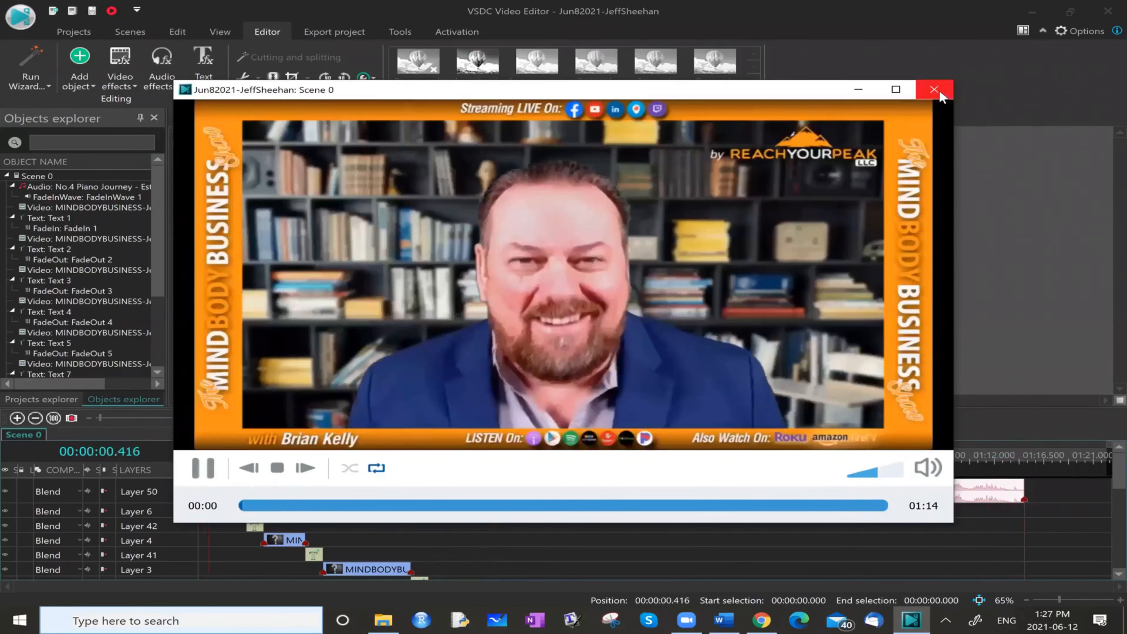
left_click(934, 90)
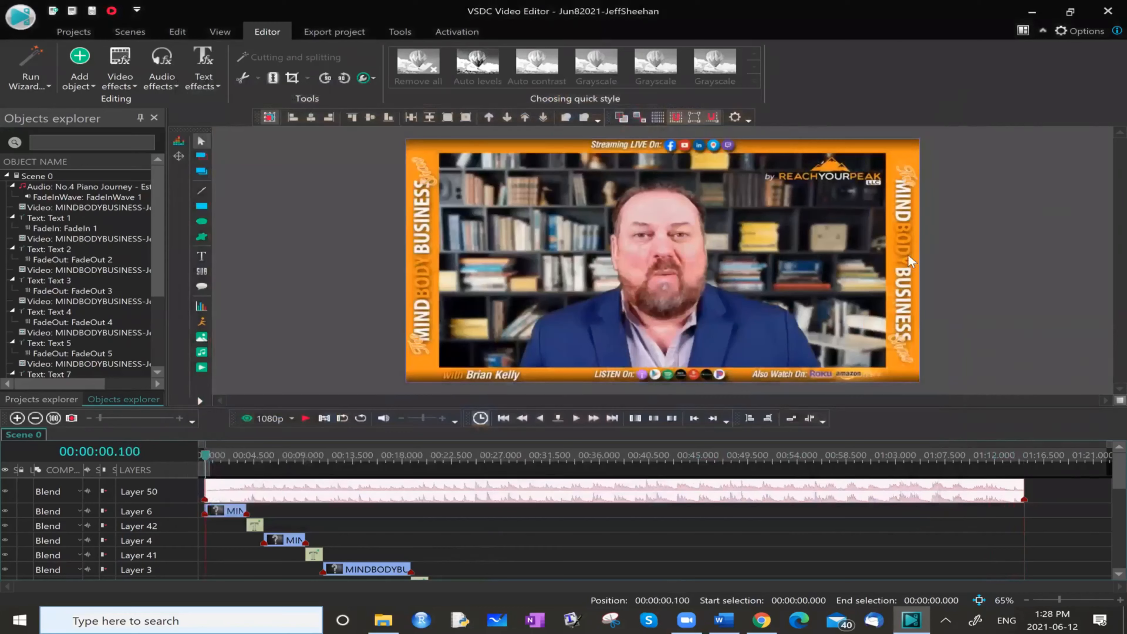
Step: Select Web with To MP4 export and open the Change name dialog for the output file
left_click(338, 31)
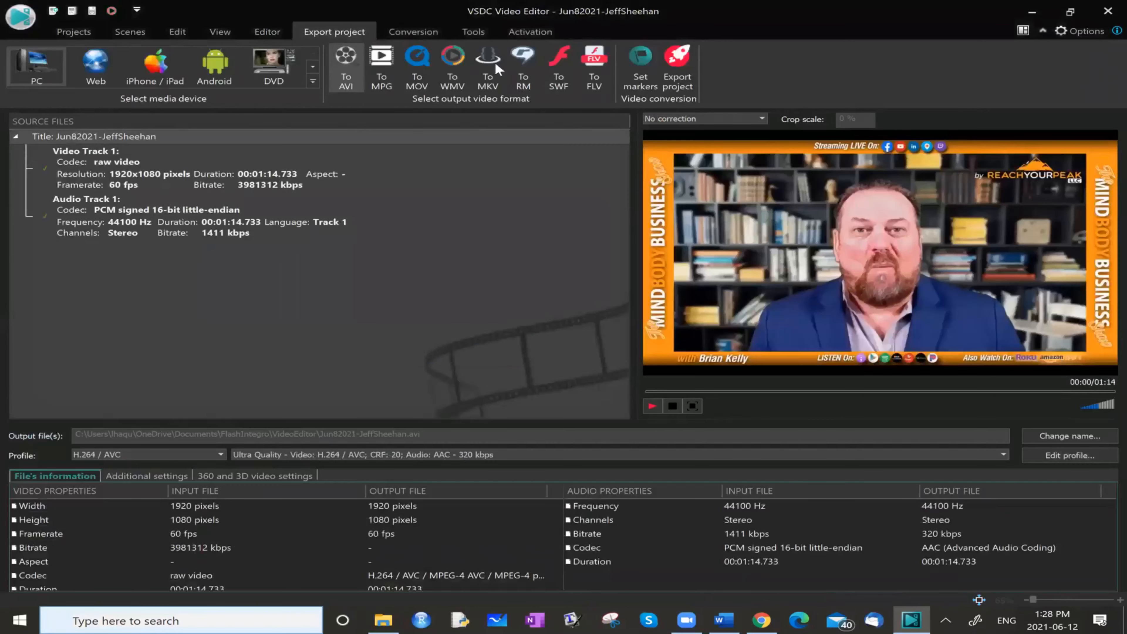
left_click(91, 70)
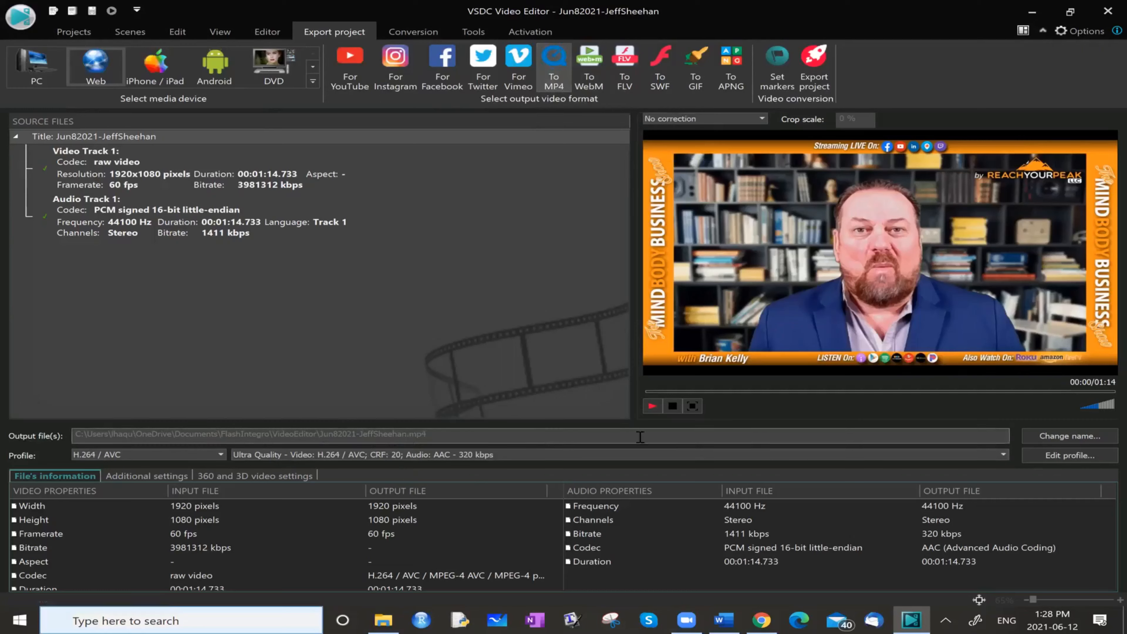
left_click(1077, 436)
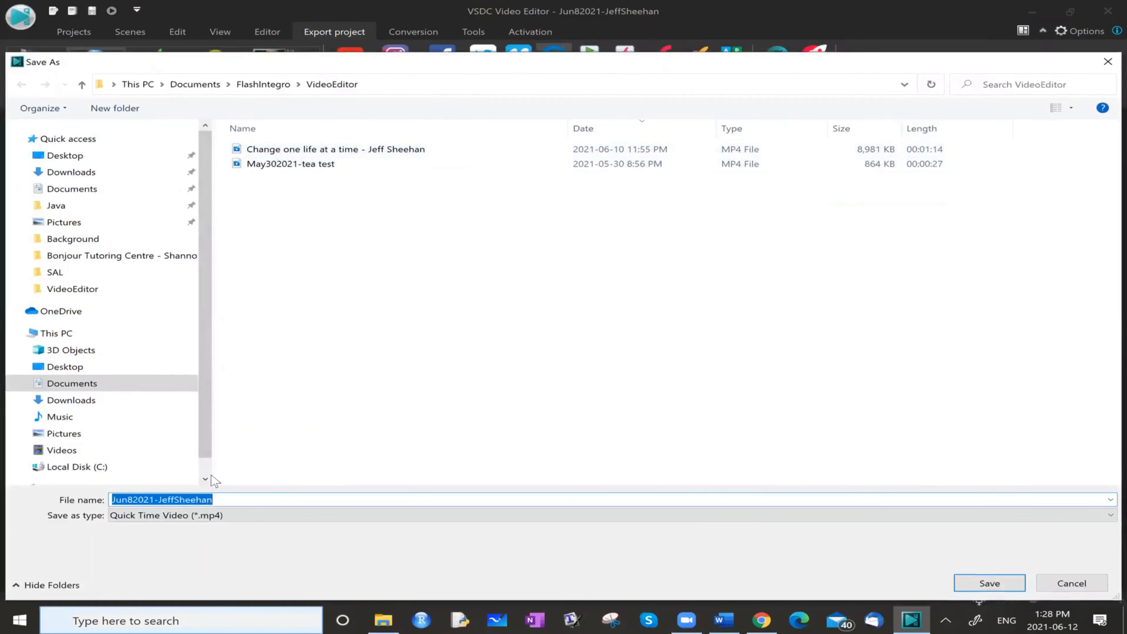
Step: Rename the output to 'Change one life at a time' plus the presenter's name, suffixed 2
left_click(222, 500)
key("shift+Left")
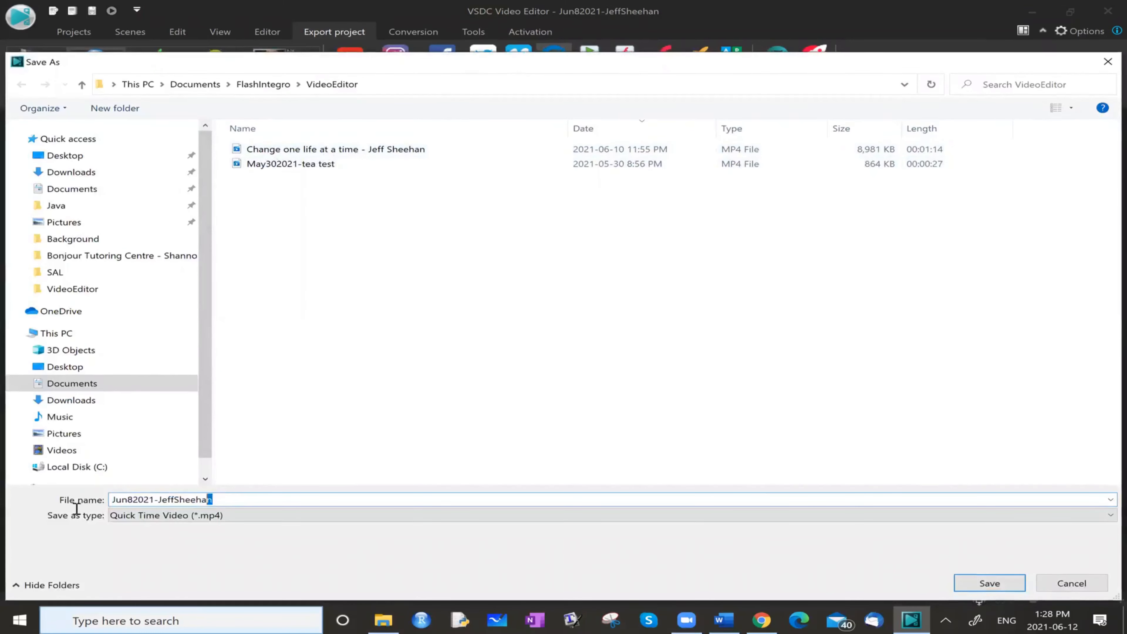
key("shift+Home")
type("Change one l")
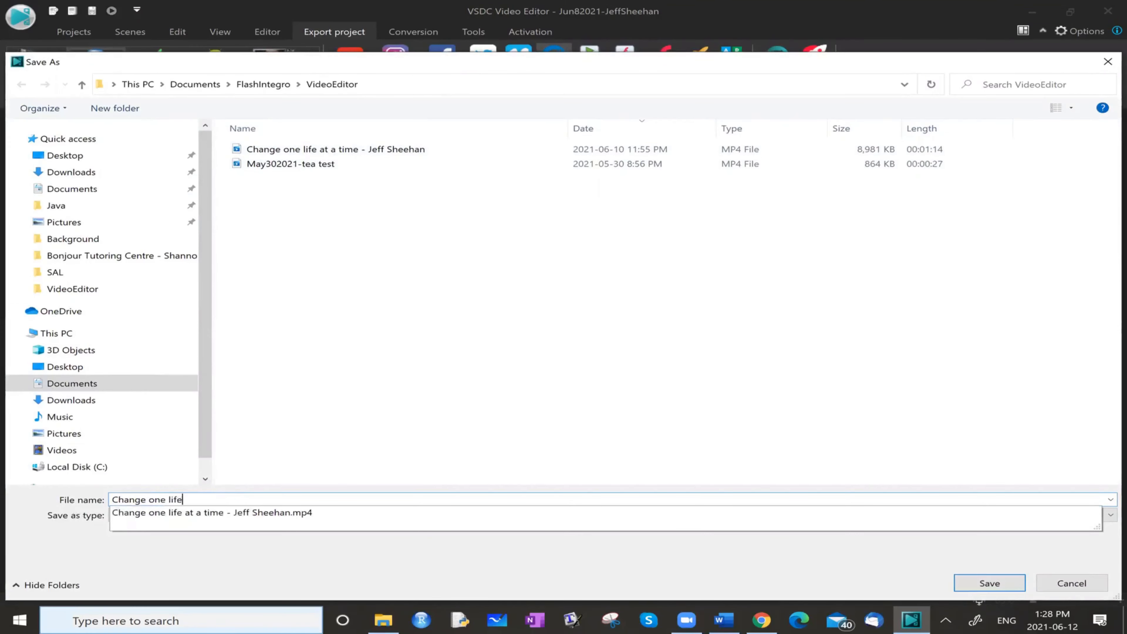
type("ife at a time - Jeff Sheehan2")
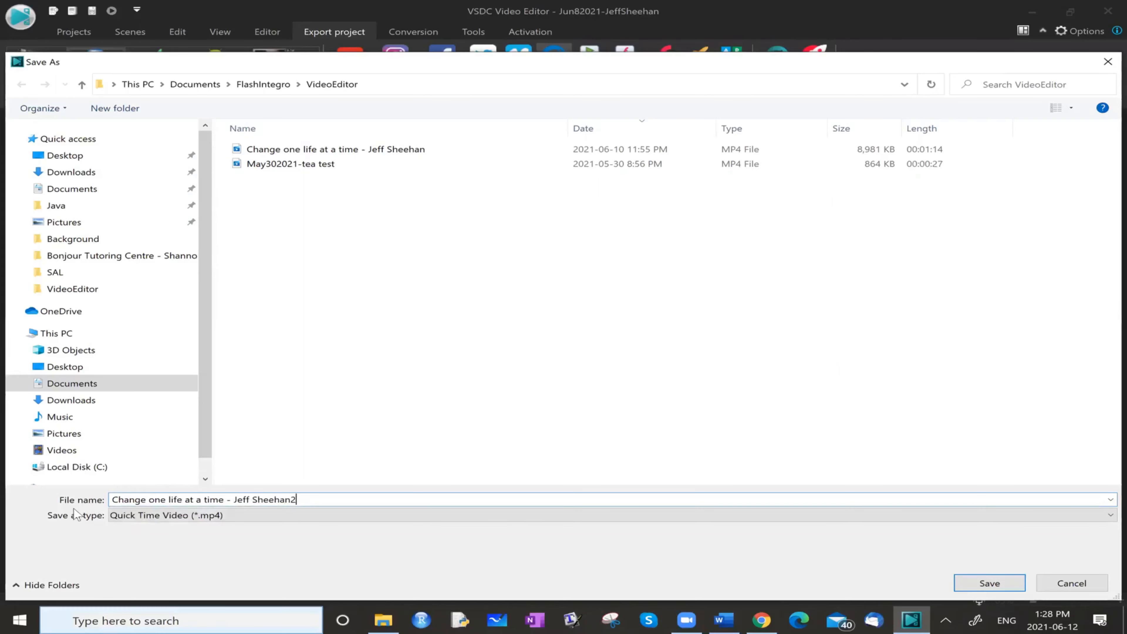
key("Return")
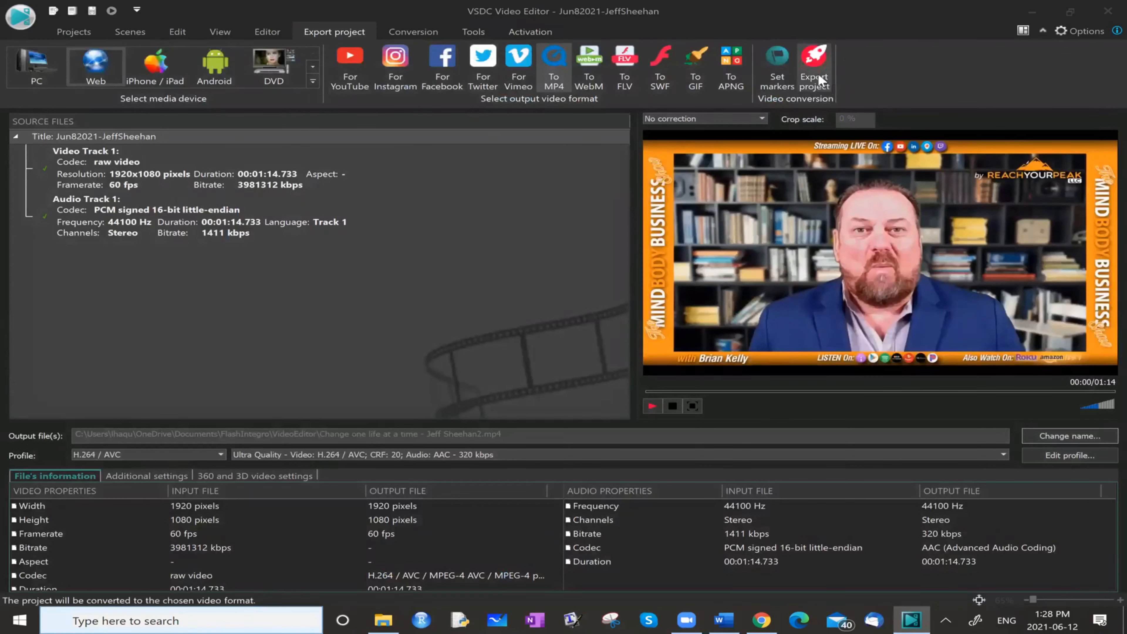
Step: Export the project to MP4, acknowledge completion, and close VSDC Video Editor
left_click(816, 60)
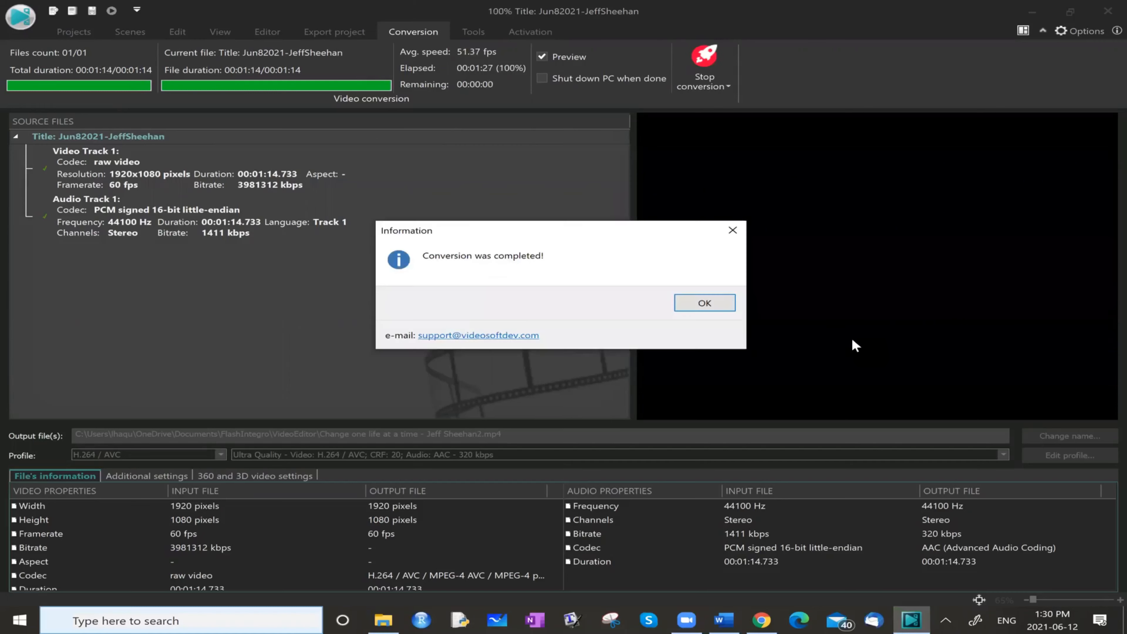
left_click(705, 304)
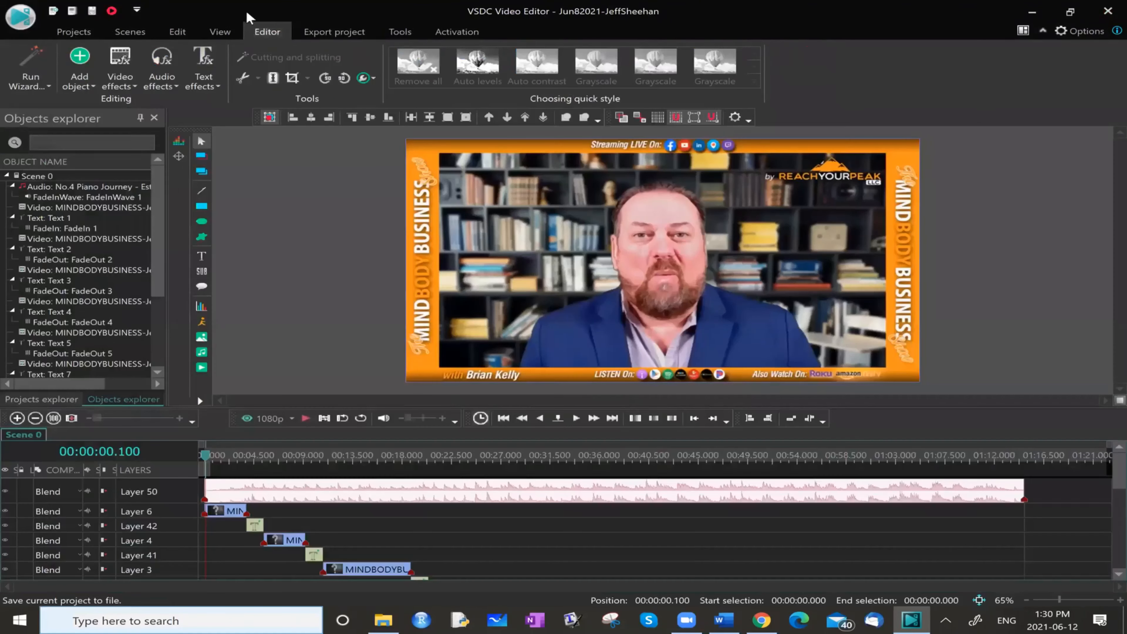
key("alt+F4")
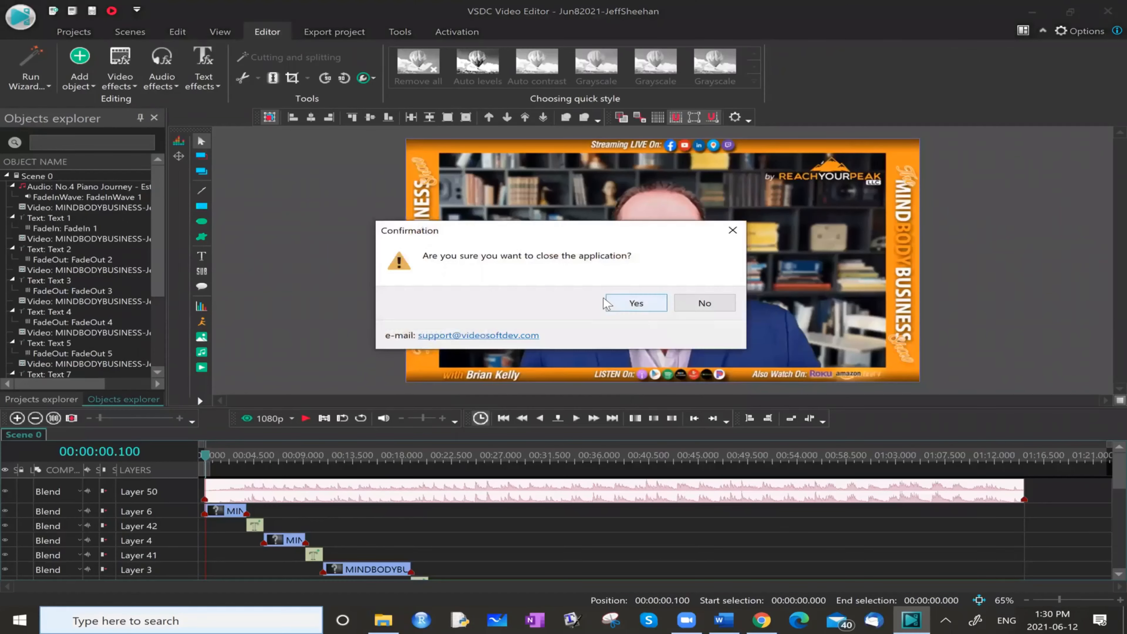
left_click(628, 304)
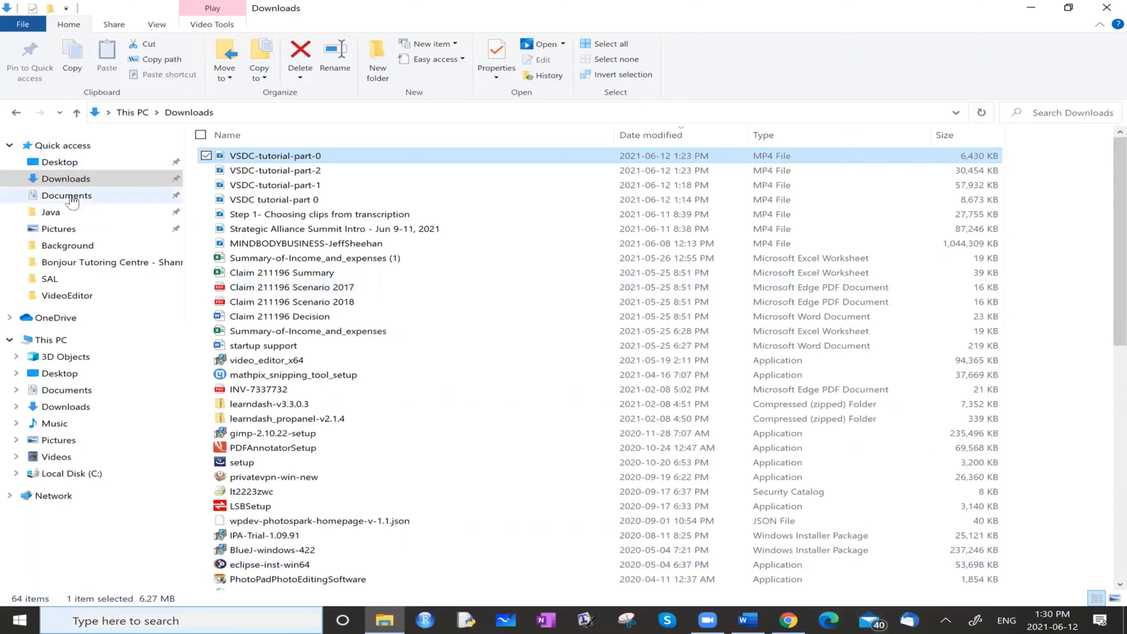
Step: Go to Documents > FlashIntegro > VideoEditor and play the exported 'Change one life at a time' MP4
left_click(71, 198)
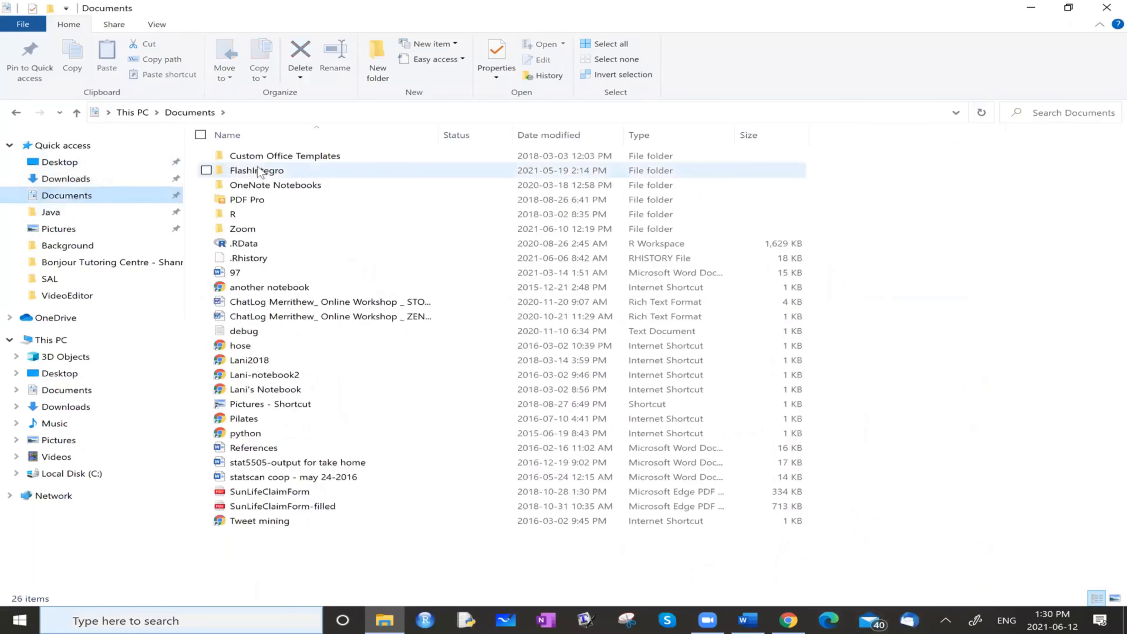
double_click(260, 171)
double_click(259, 160)
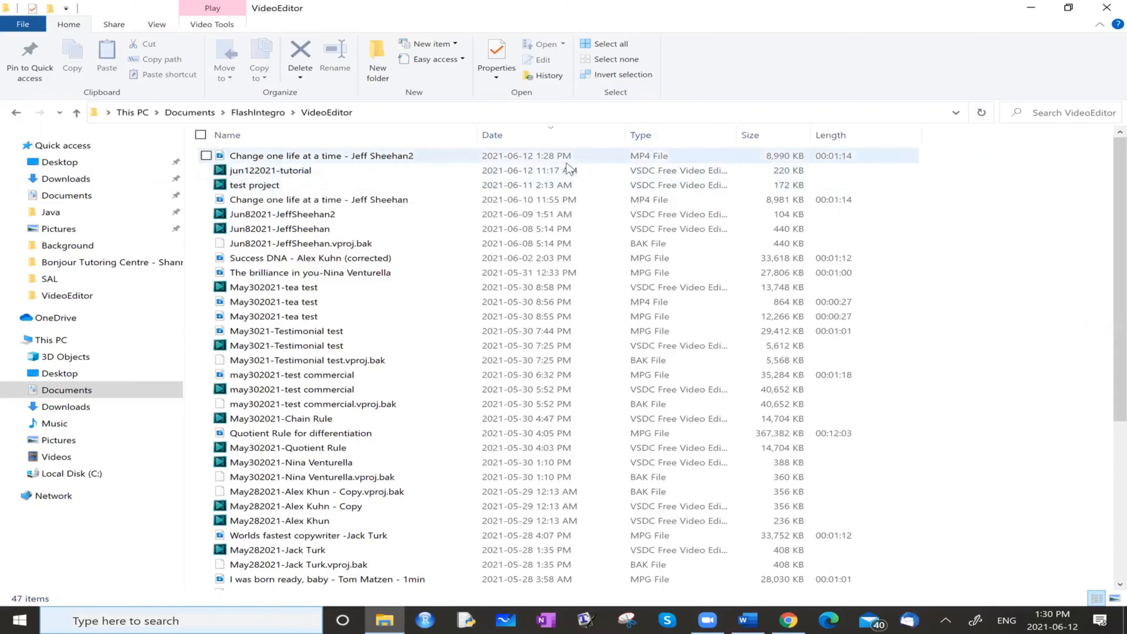
double_click(337, 157)
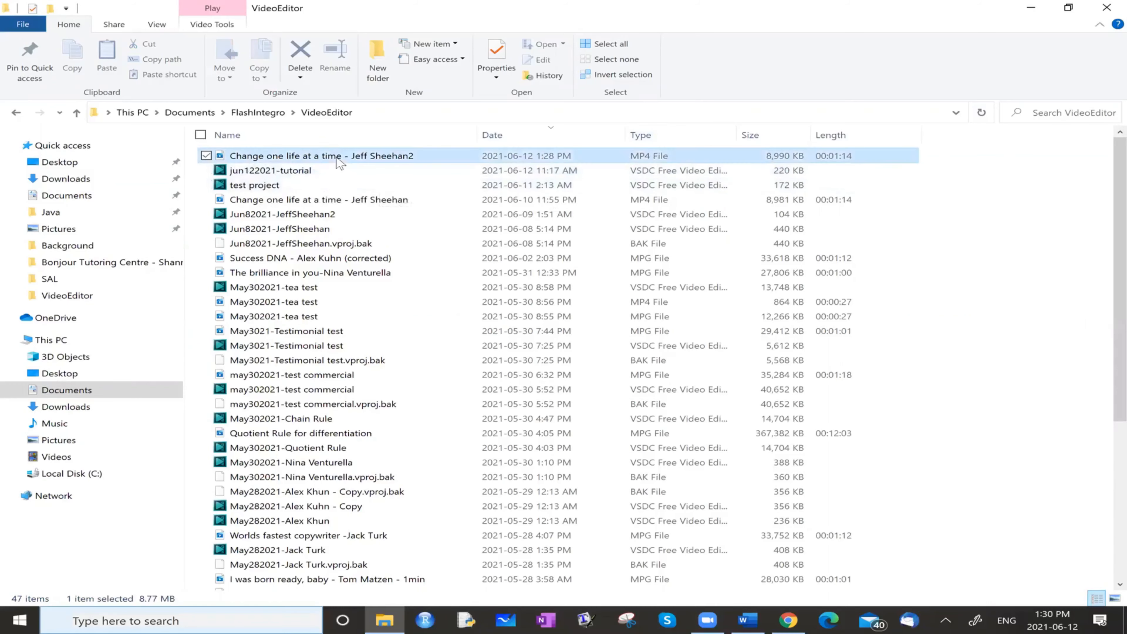